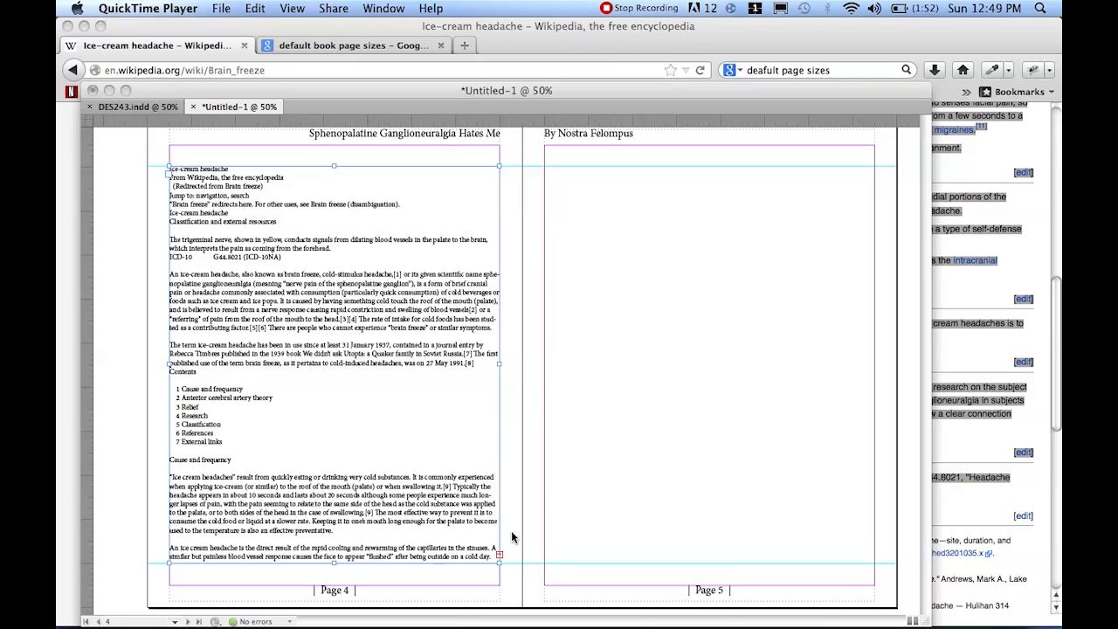
# Switch to InDesign, try loading the article text from the in port of the page 4 frame, and undo it.
pyautogui.click(375, 276)
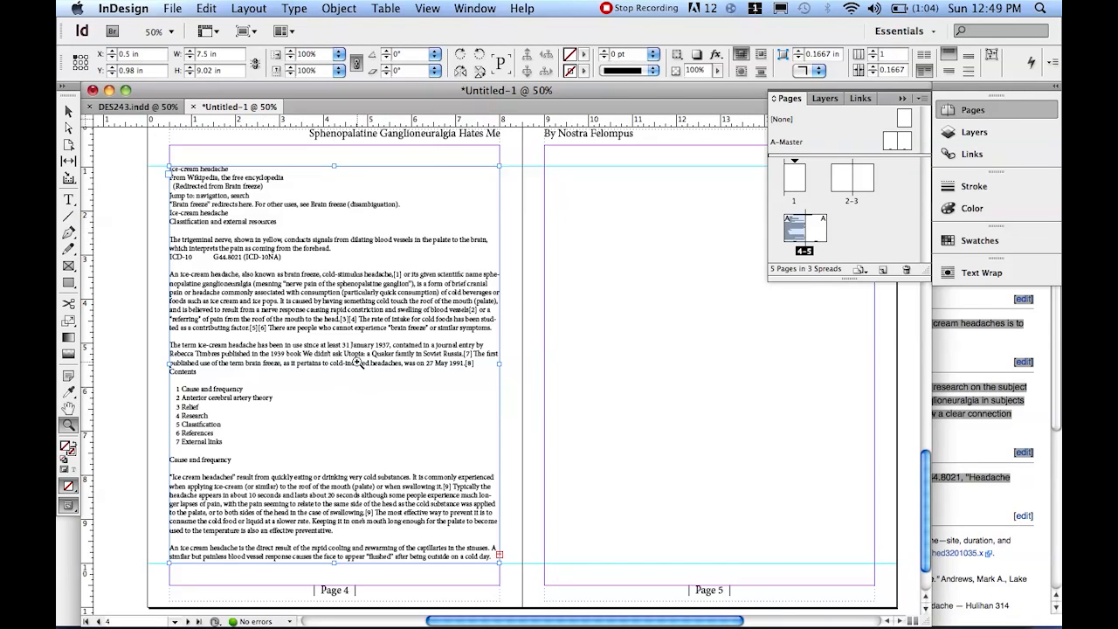
pyautogui.press('v')
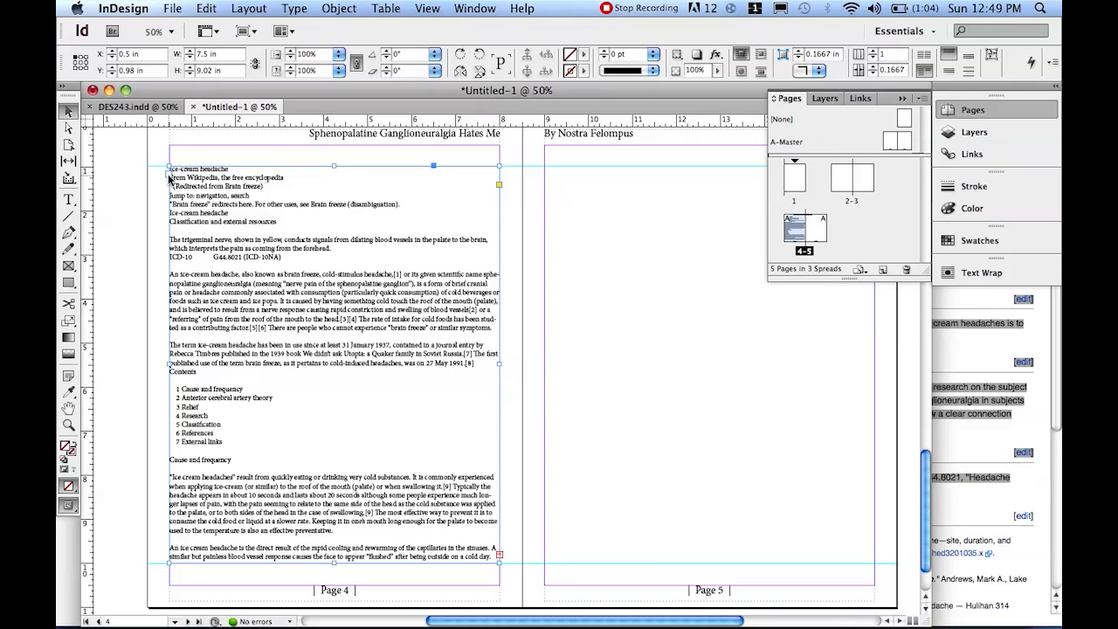
pyautogui.scroll(3, 171, 177)
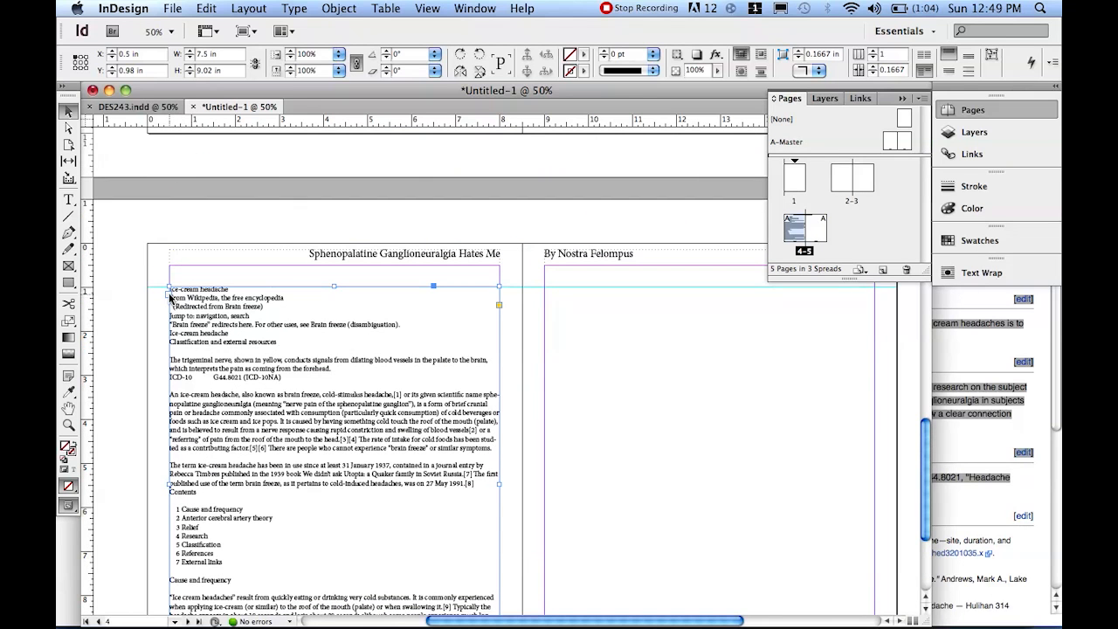
pyautogui.moveTo(170, 295); pyautogui.dragTo(170, 299)
pyautogui.click(168, 296)
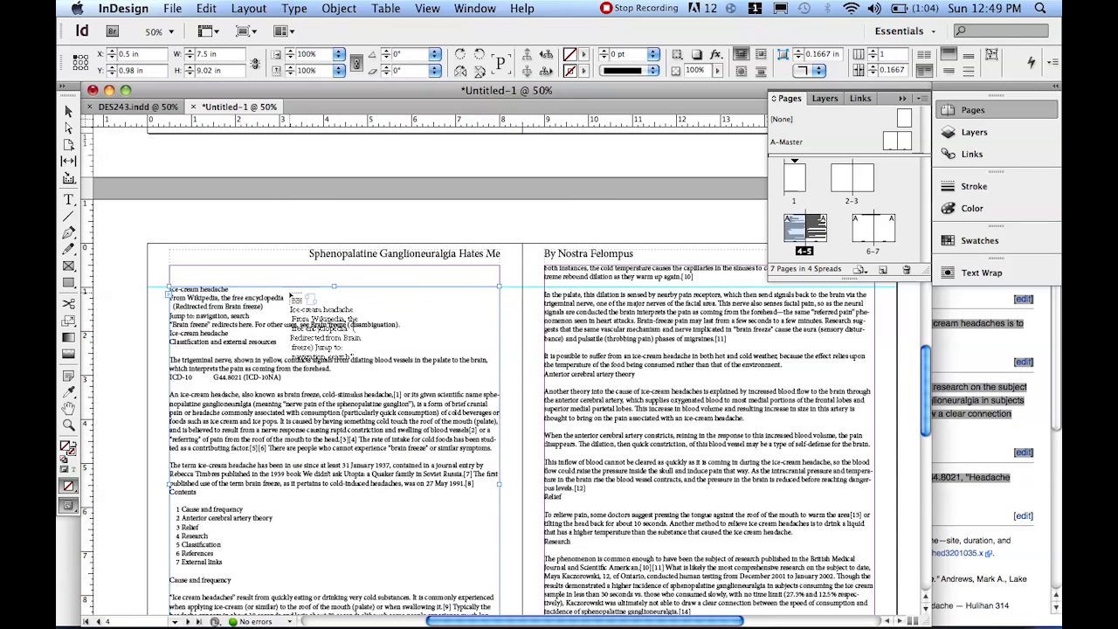
pyautogui.press('Escape')
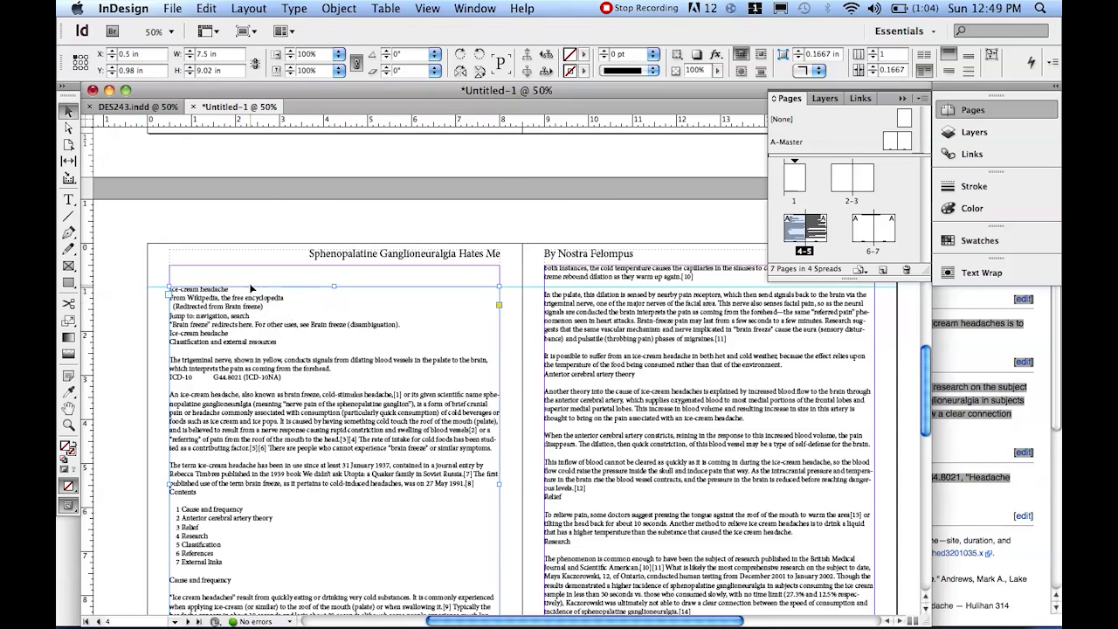
pyautogui.scroll(-2, 201, 306)
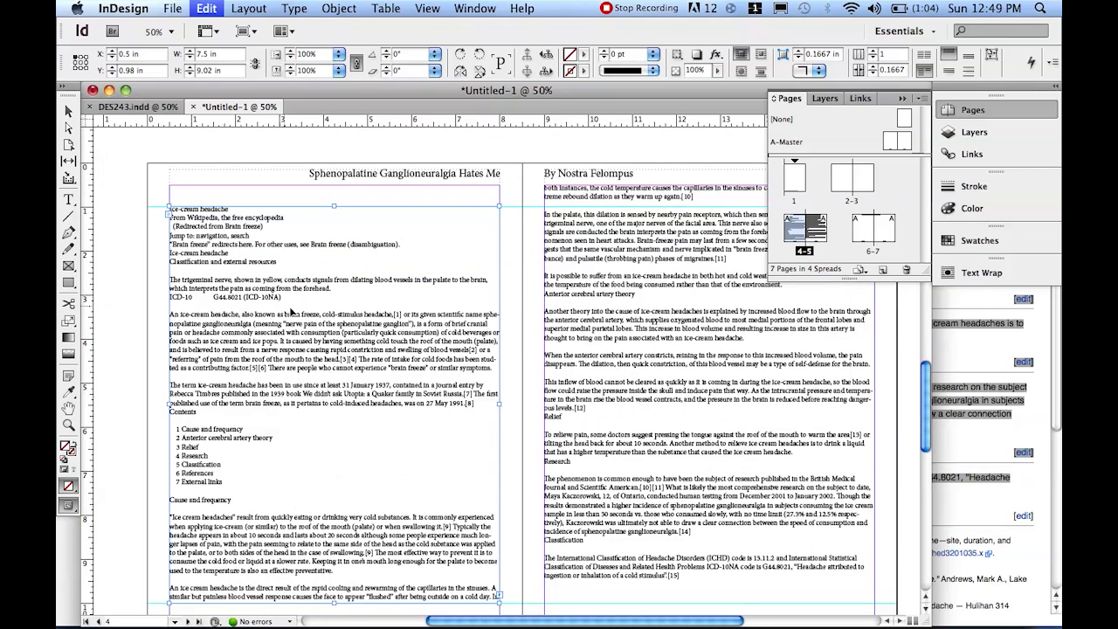
pyautogui.hotkey('ctrl', 'z')
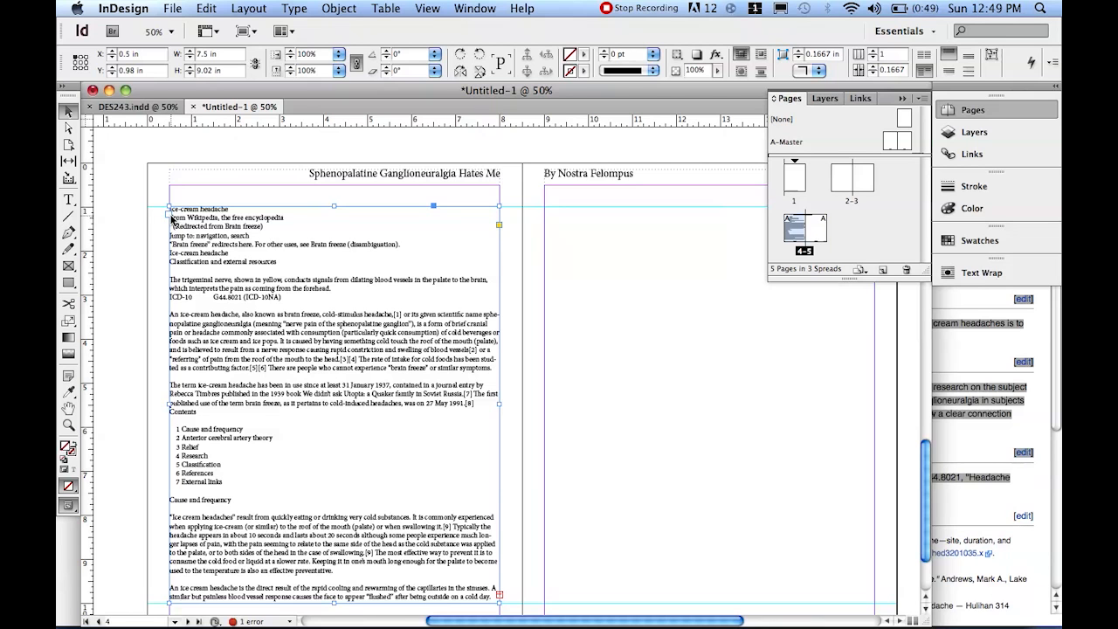
# Try loading the overset text from the page 4 frame's out port for page 5, and cancel the placement.
pyautogui.scroll(-3, 271, 231)
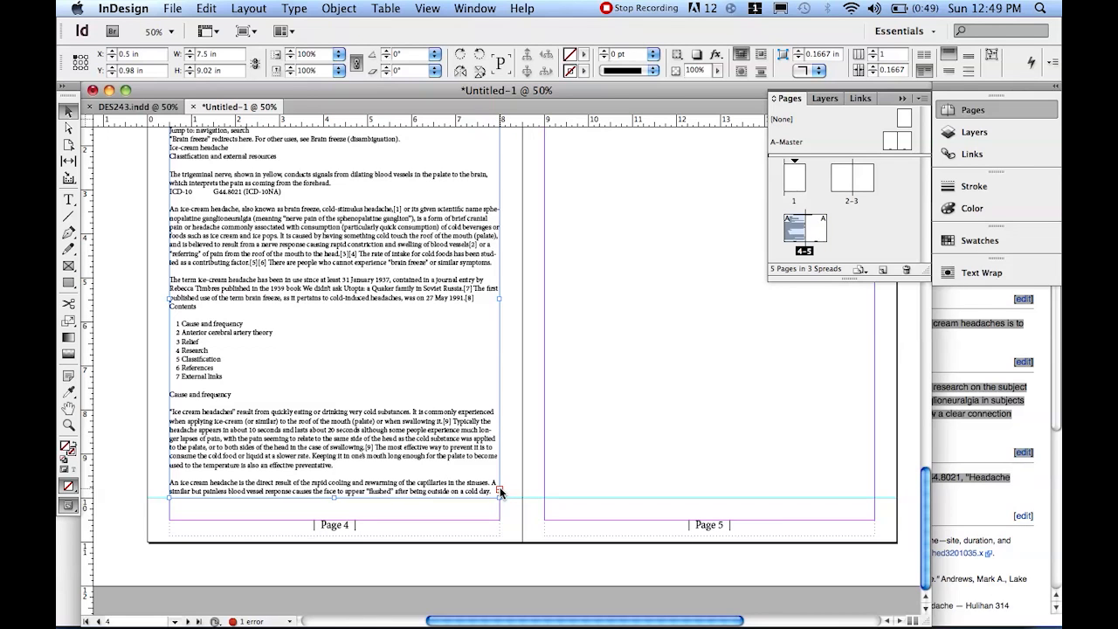
pyautogui.scroll(3, 253, 222)
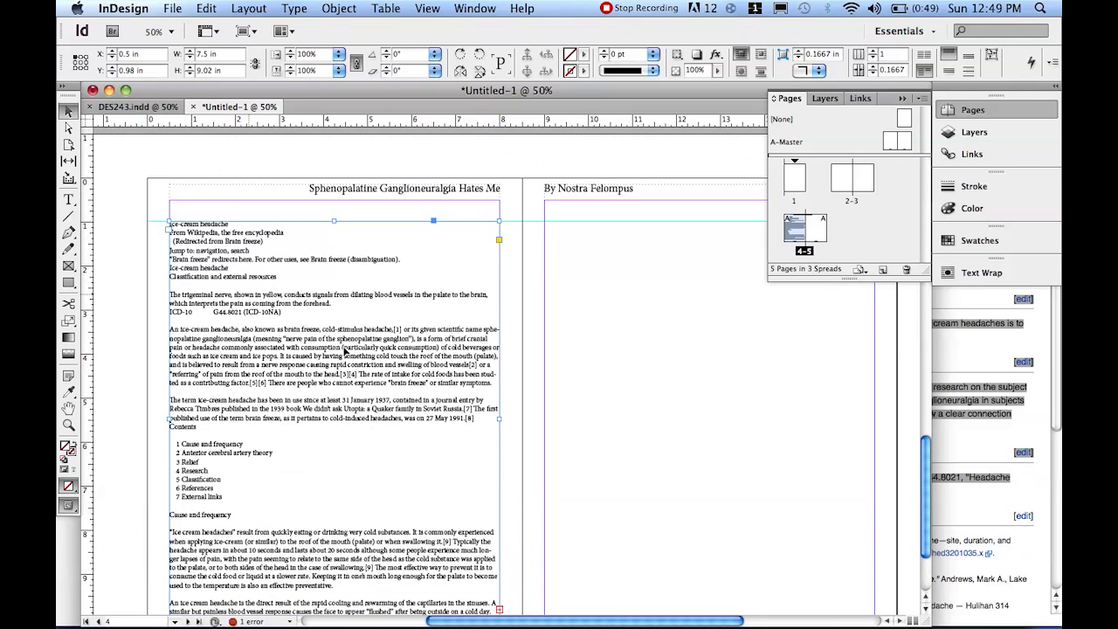
pyautogui.scroll(-3, 377, 378)
pyautogui.scroll(3, 379, 377)
pyautogui.scroll(-3, 379, 376)
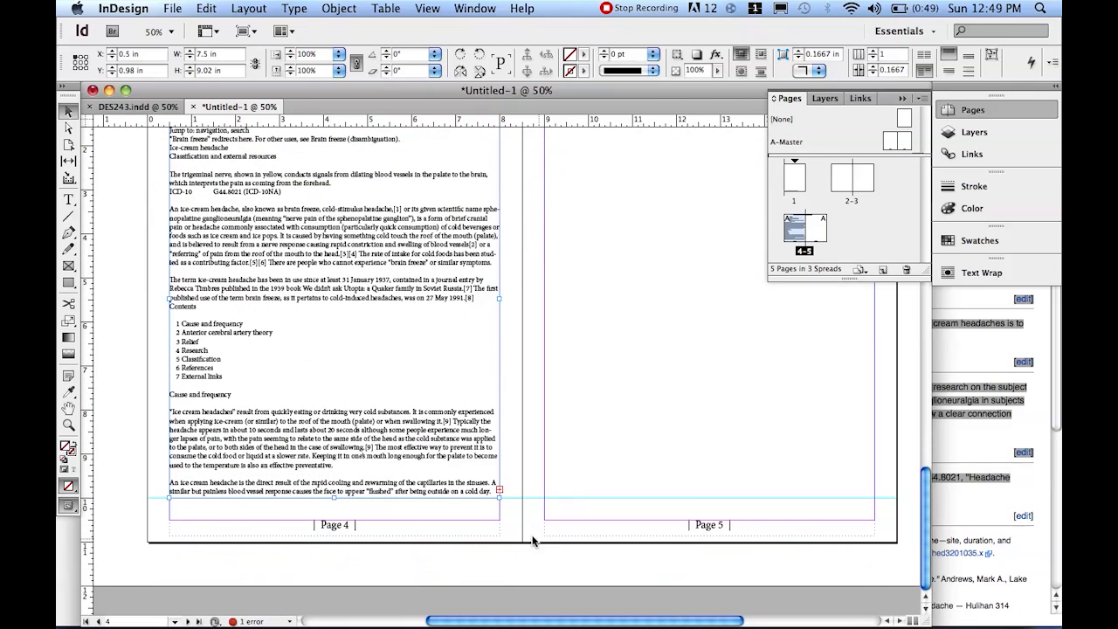
pyautogui.click(499, 491)
pyautogui.scroll(3, 609, 301)
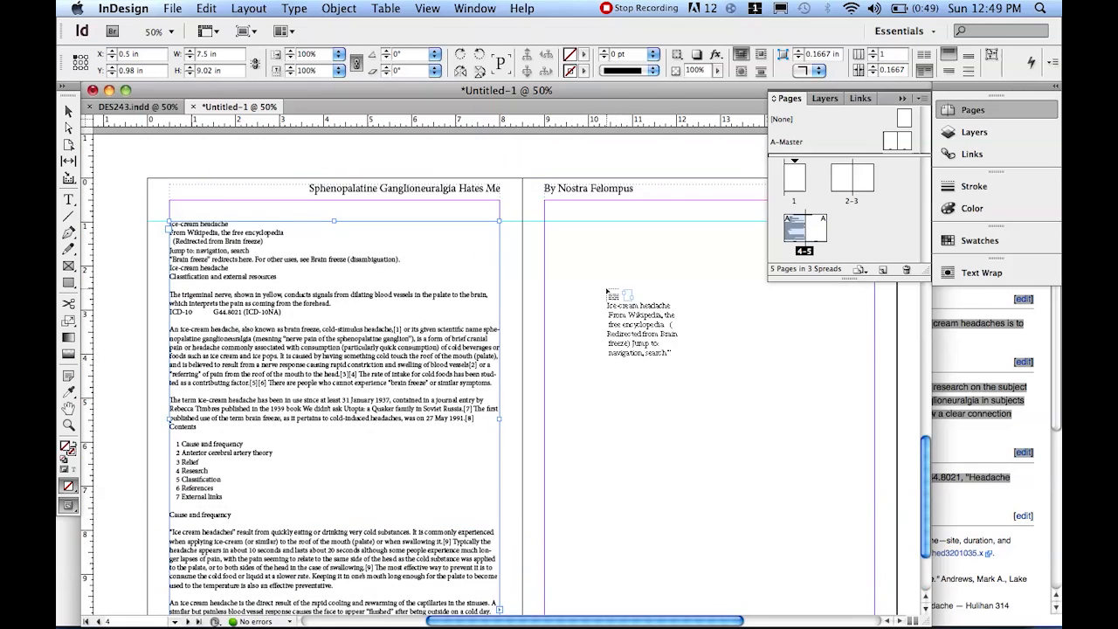
pyautogui.scroll(-3, 609, 297)
pyautogui.press('Escape')
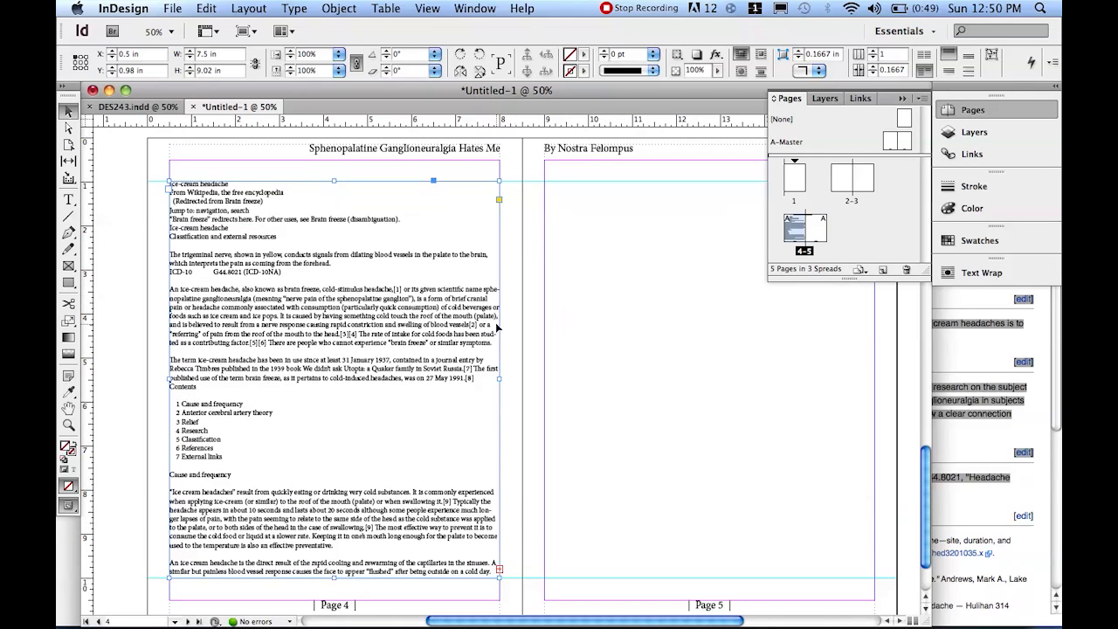
# Draw an empty text frame on page 5 between the side margins and horizontal guides, about 7.5 in wide and 9.02 in high.
pyautogui.press('t')
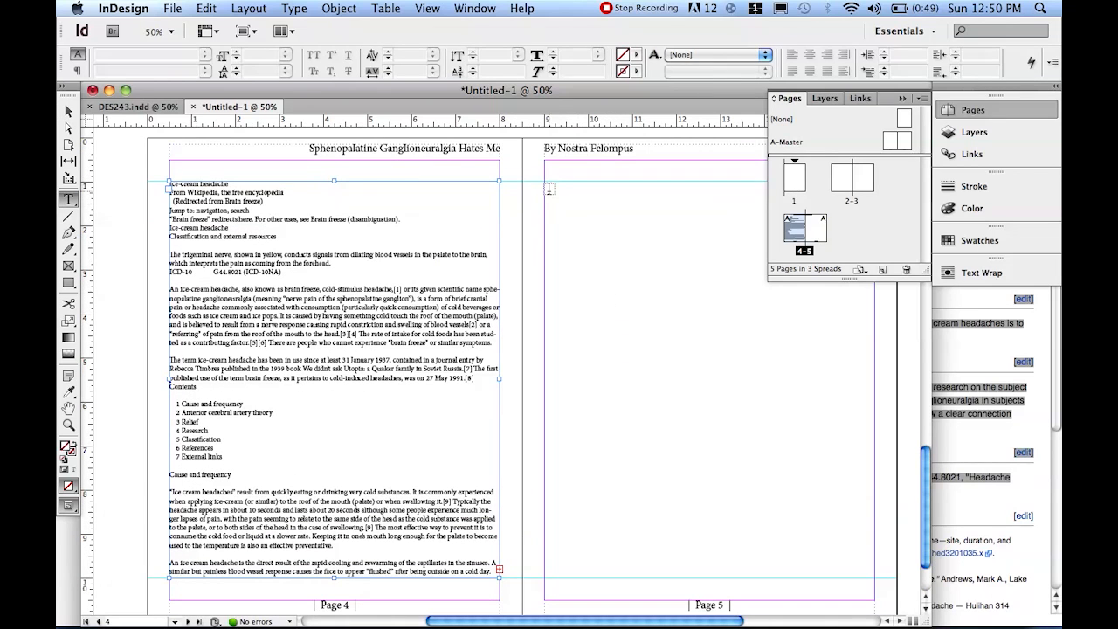
pyautogui.moveTo(546, 182); pyautogui.dragTo(860, 572)
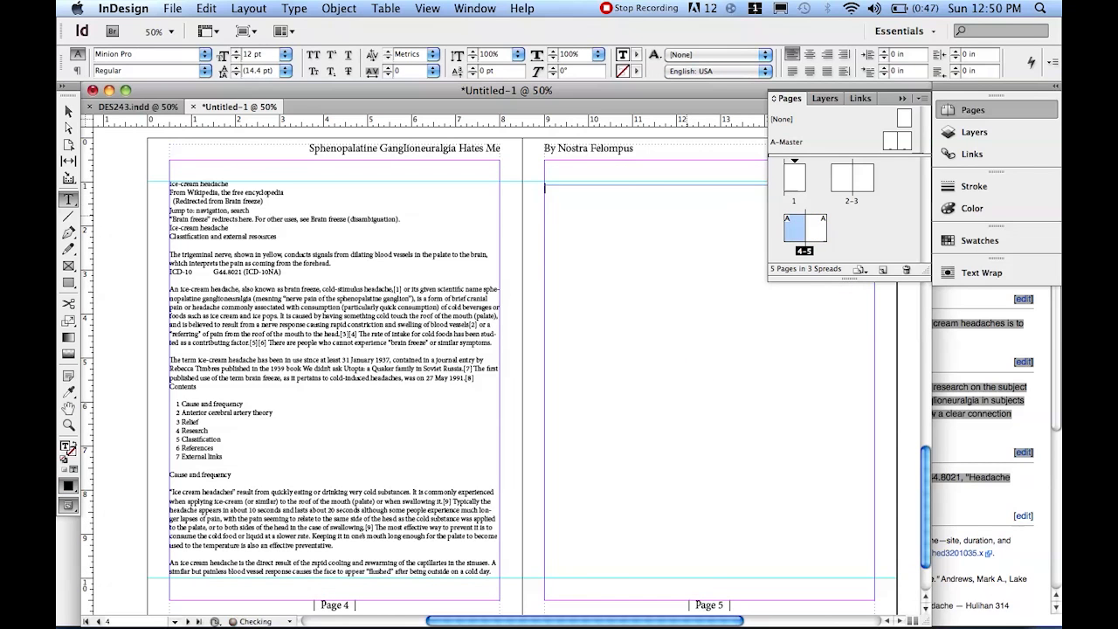
pyautogui.press('Escape')
pyautogui.moveTo(707, 184); pyautogui.dragTo(707, 180)
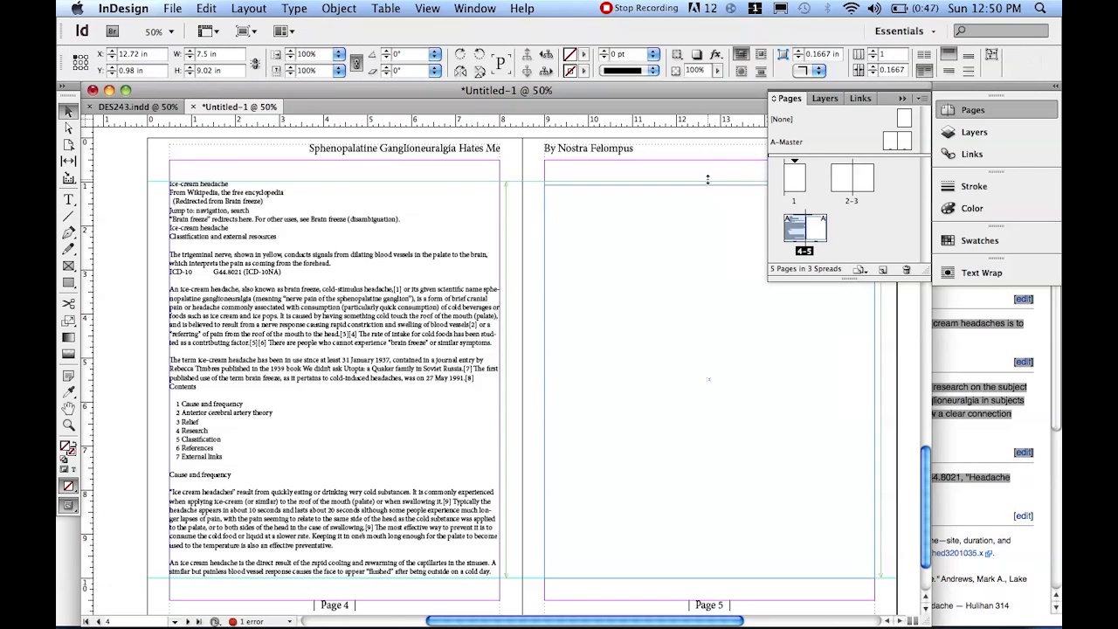
pyautogui.moveTo(693, 384); pyautogui.dragTo(568, 359)
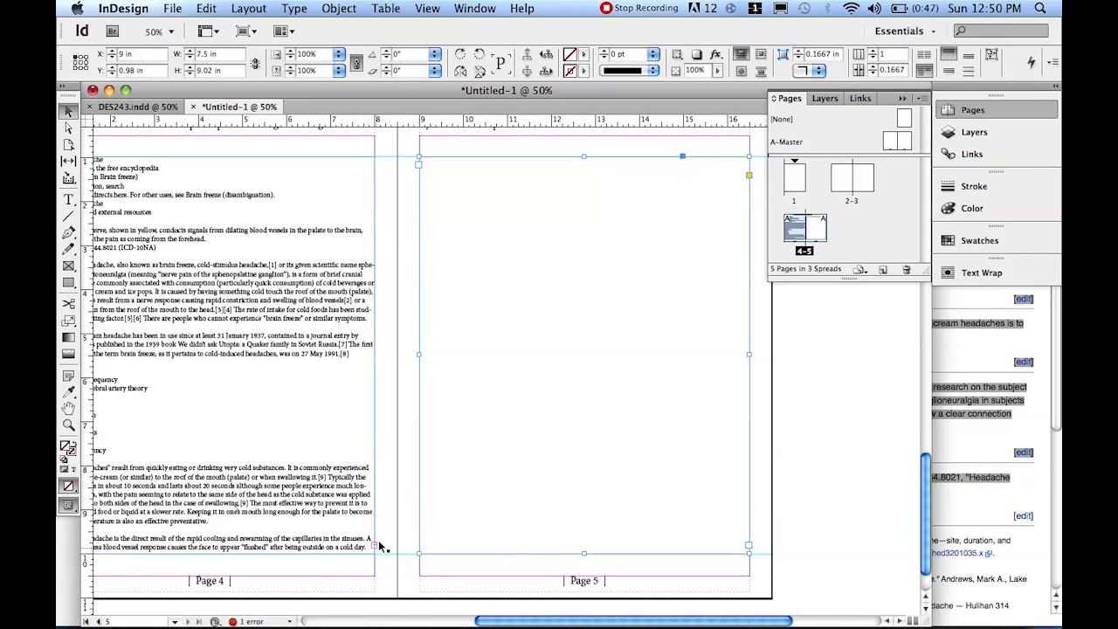
# Load the overset text from the out port of the page 4 text frame.
pyautogui.press('z')
pyautogui.keyDown('alt'); pyautogui.click(427, 379); pyautogui.keyUp('alt')
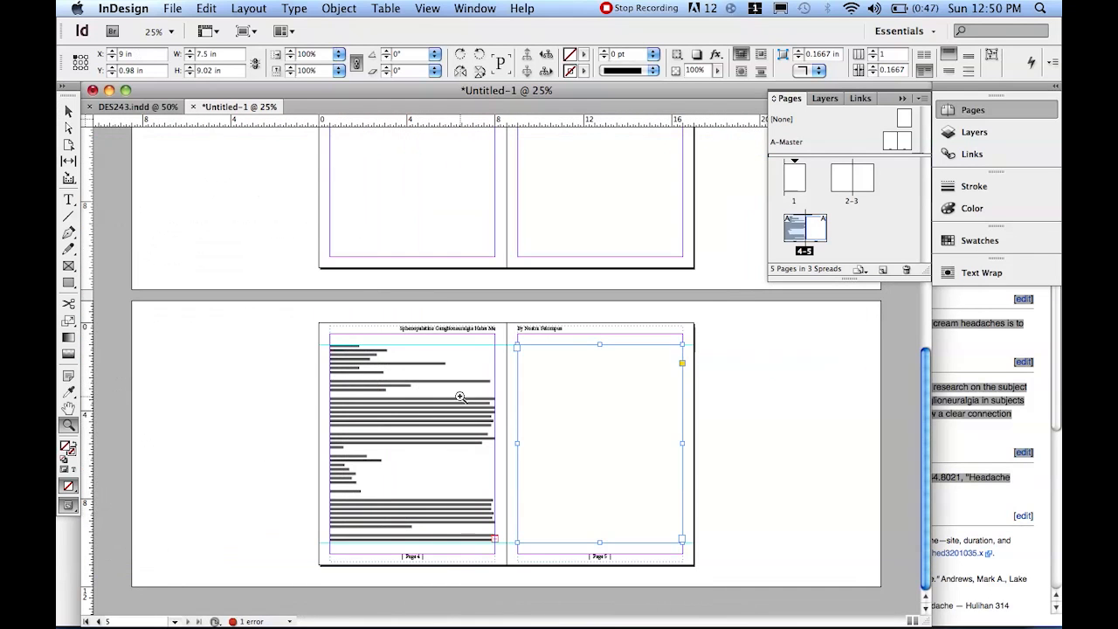
pyautogui.press('v')
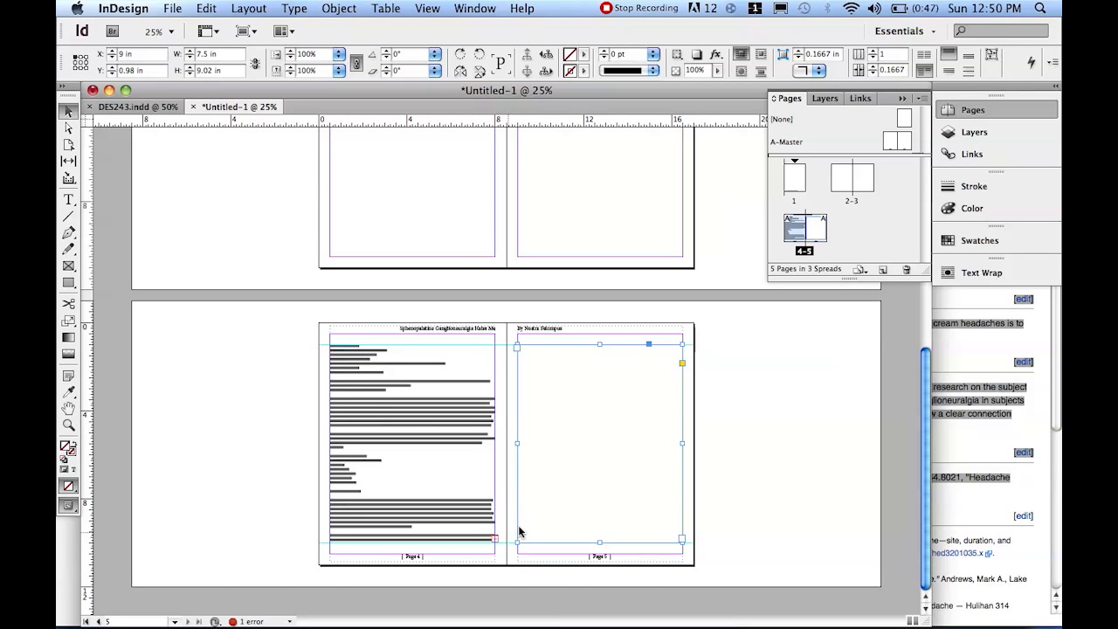
pyautogui.click(494, 539)
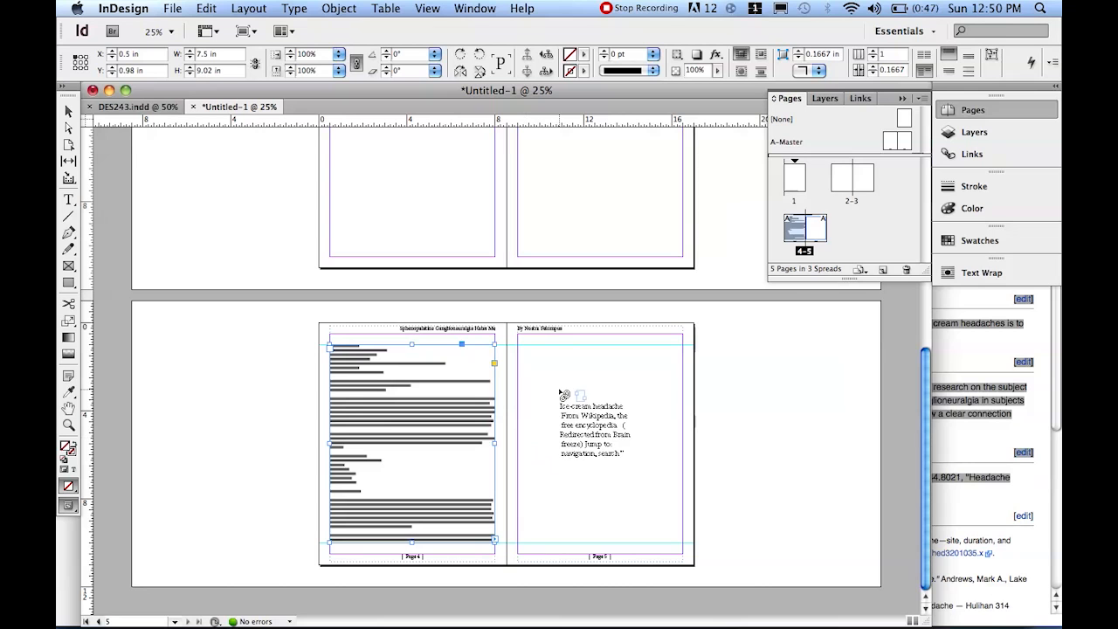
# Try placing the loaded text on the pasteboard and autoflowing it from partway down page 5, undoing each placement.
pyautogui.moveTo(739, 344); pyautogui.dragTo(843, 489)
pyautogui.press('super+z')
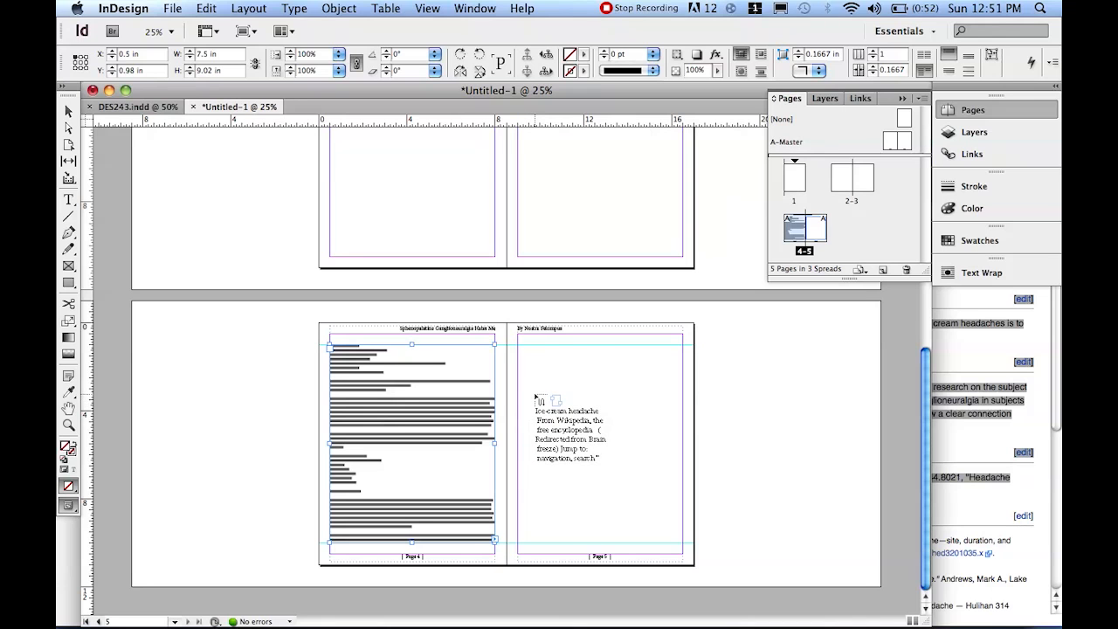
pyautogui.keyDown('shift'); pyautogui.click(536, 395); pyautogui.keyUp('shift')
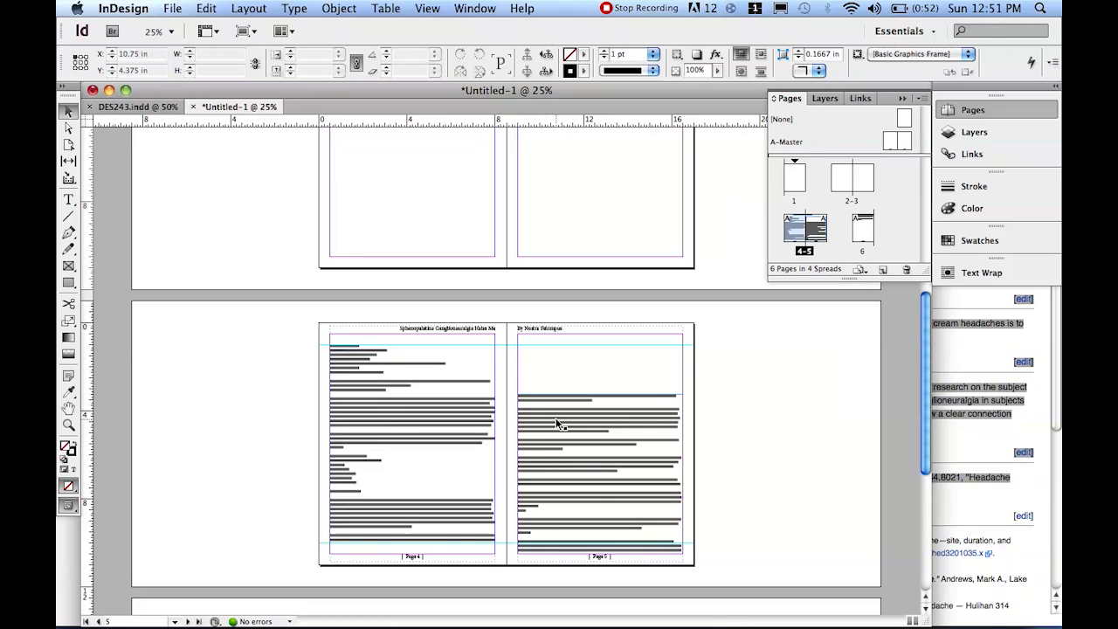
pyautogui.hotkey('ctrl', 'z')
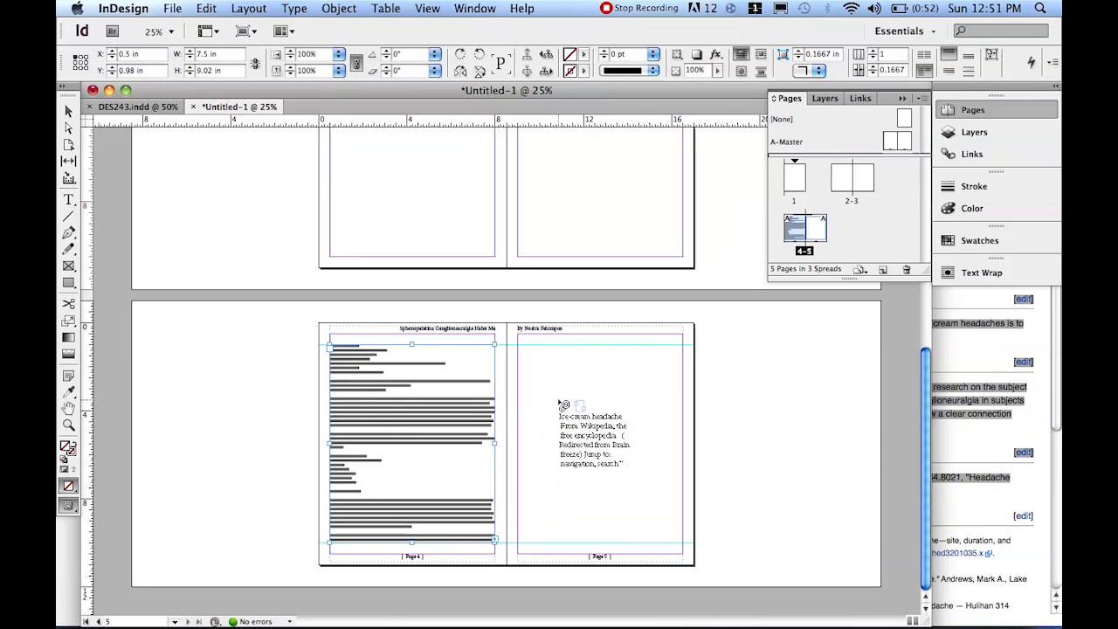
# Flow the loaded text onto page 5, starting where the upper guide meets the inner margin, and check both pages.
pyautogui.scroll(-1, 560, 404)
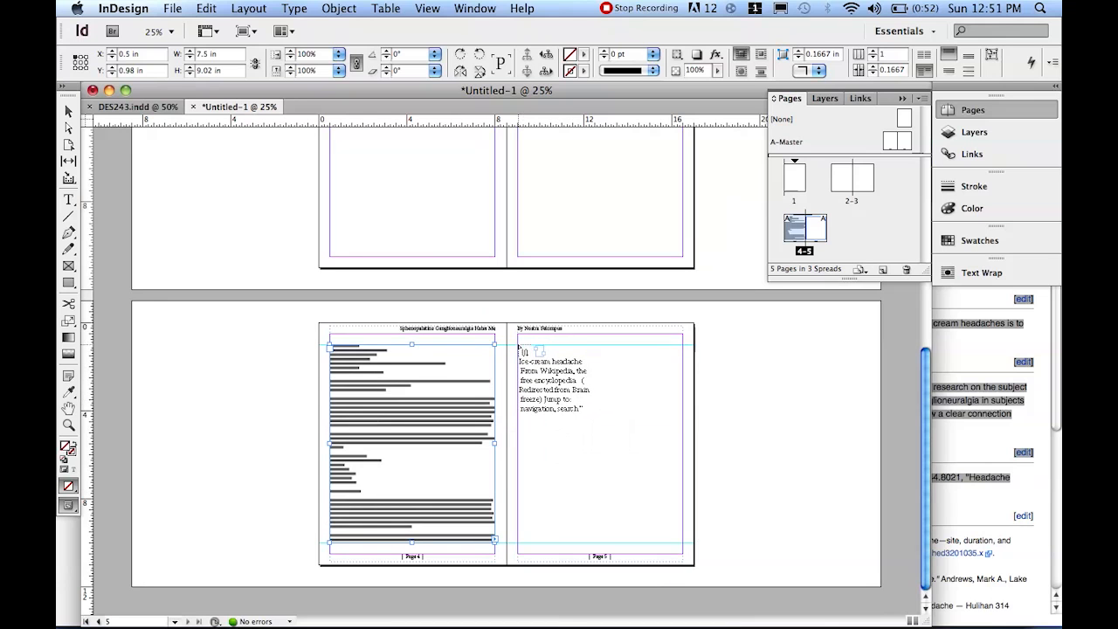
pyautogui.click(520, 348)
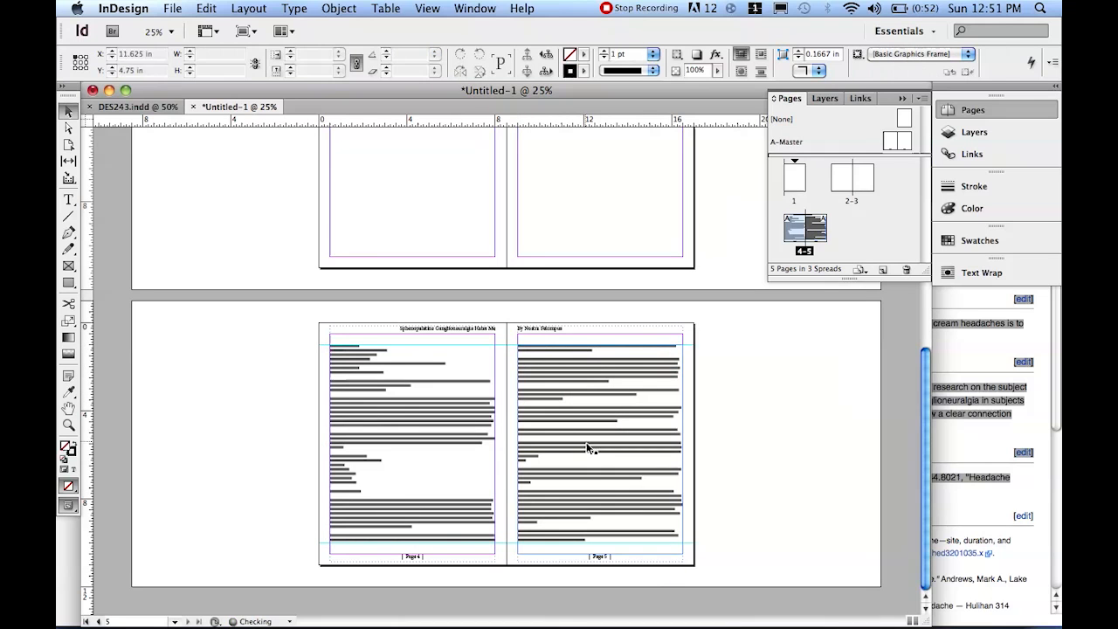
pyautogui.press('z')
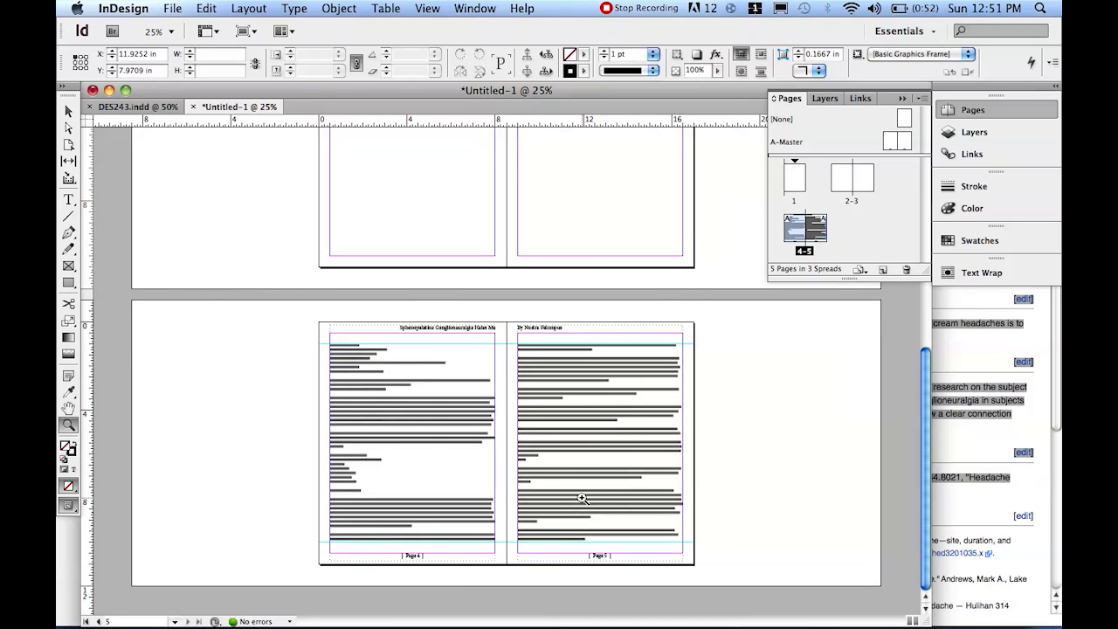
pyautogui.click(591, 499)
pyautogui.hscroll(-6, 428, 452)
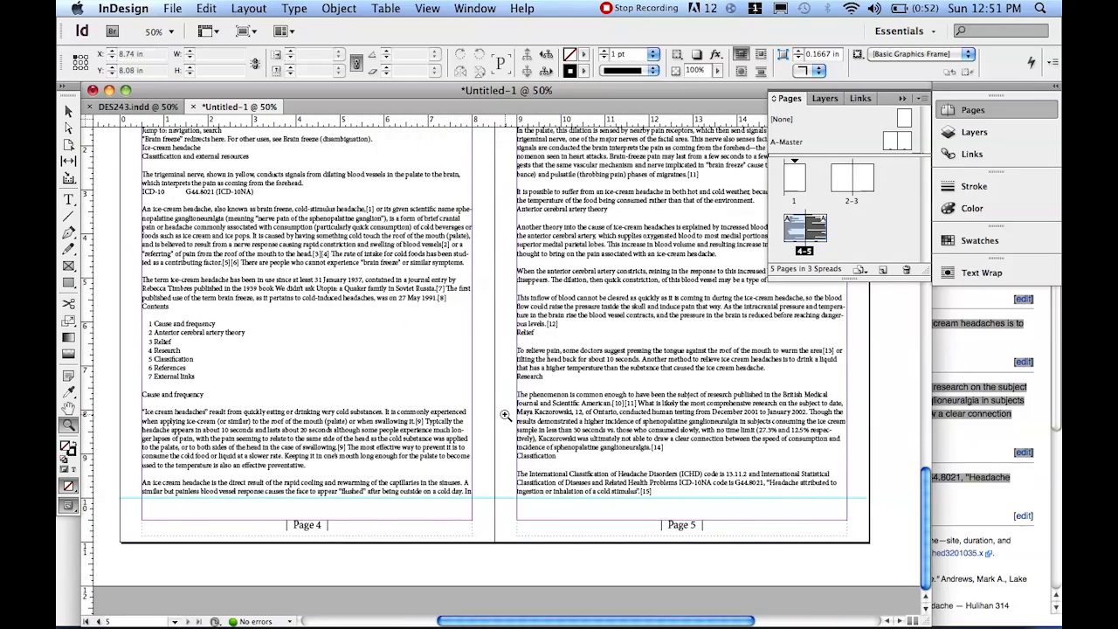
pyautogui.scroll(12, 505, 415)
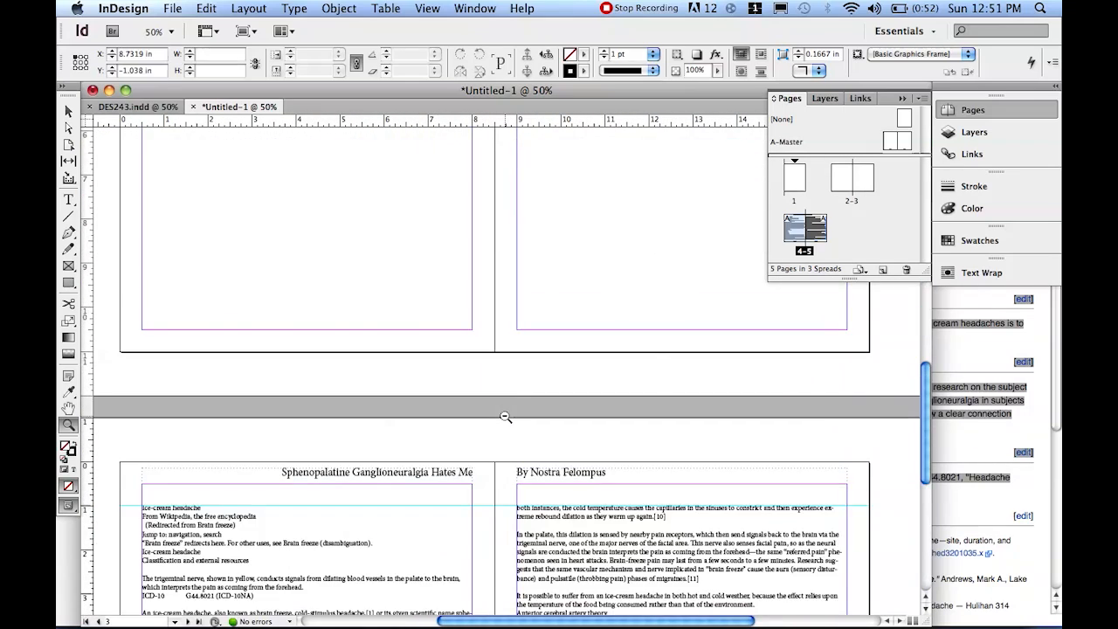
pyautogui.keyDown('alt'); pyautogui.click(505, 417); pyautogui.keyUp('alt')
pyautogui.scroll(-2, 524, 229)
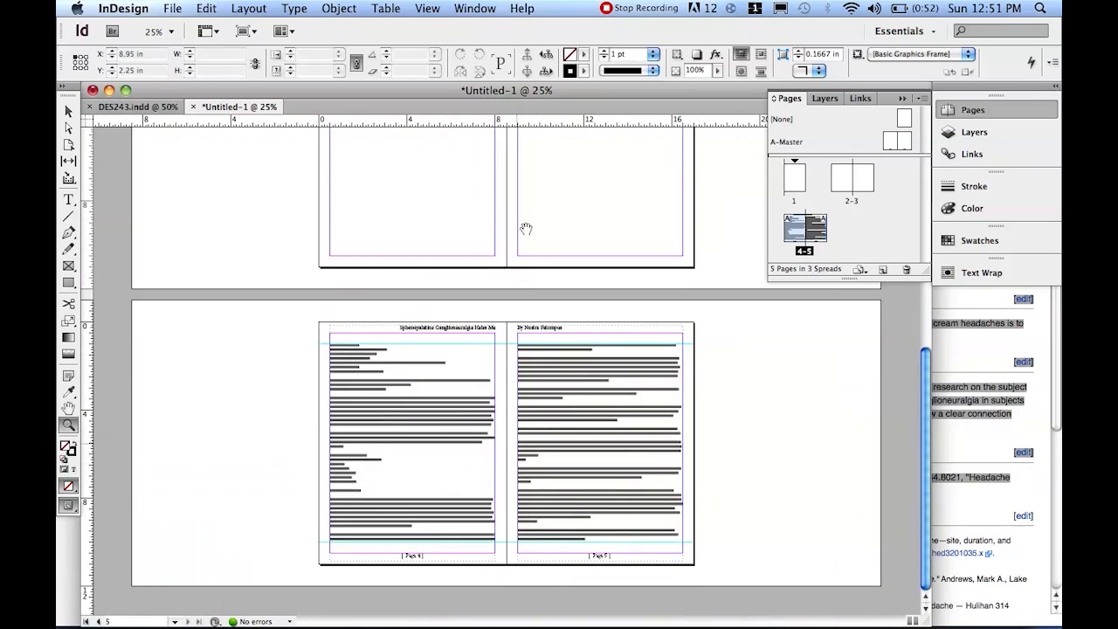
# Narrow the page 4 text frame to about 3.66 in wide and review how the threaded text reflows across the following pages.
pyautogui.click(513, 460)
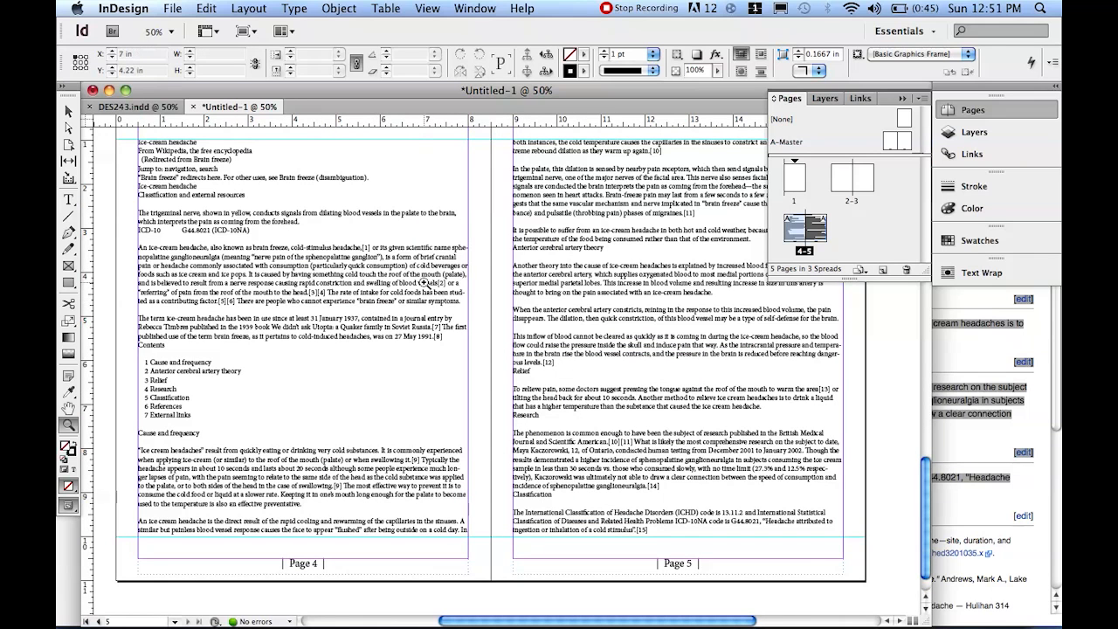
pyautogui.press('v')
pyautogui.click(470, 341)
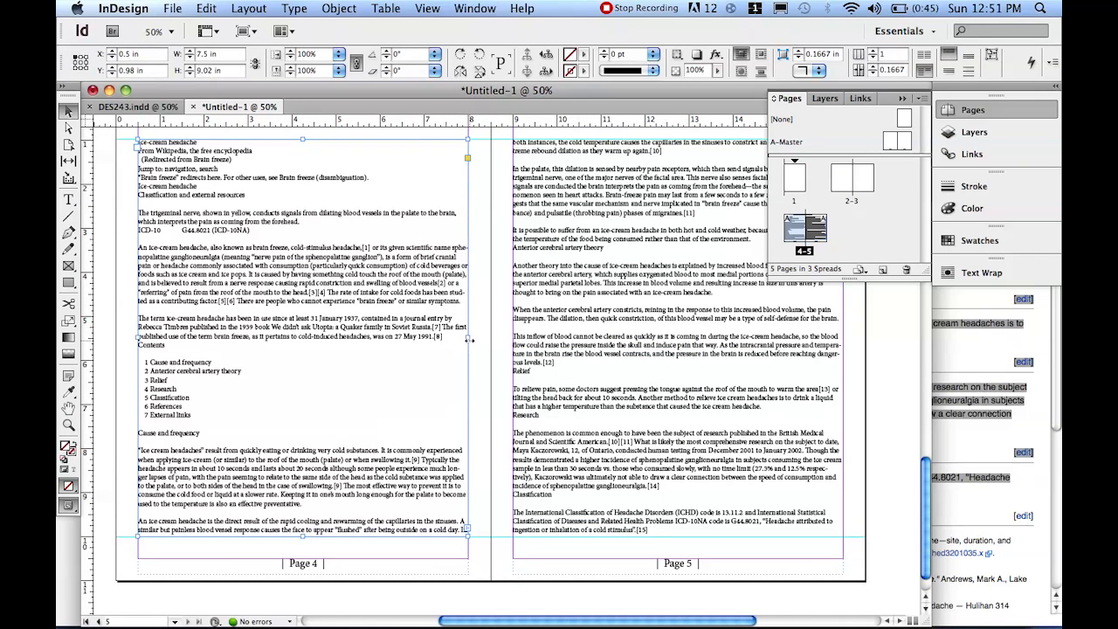
pyautogui.moveTo(470, 340); pyautogui.dragTo(299, 343)
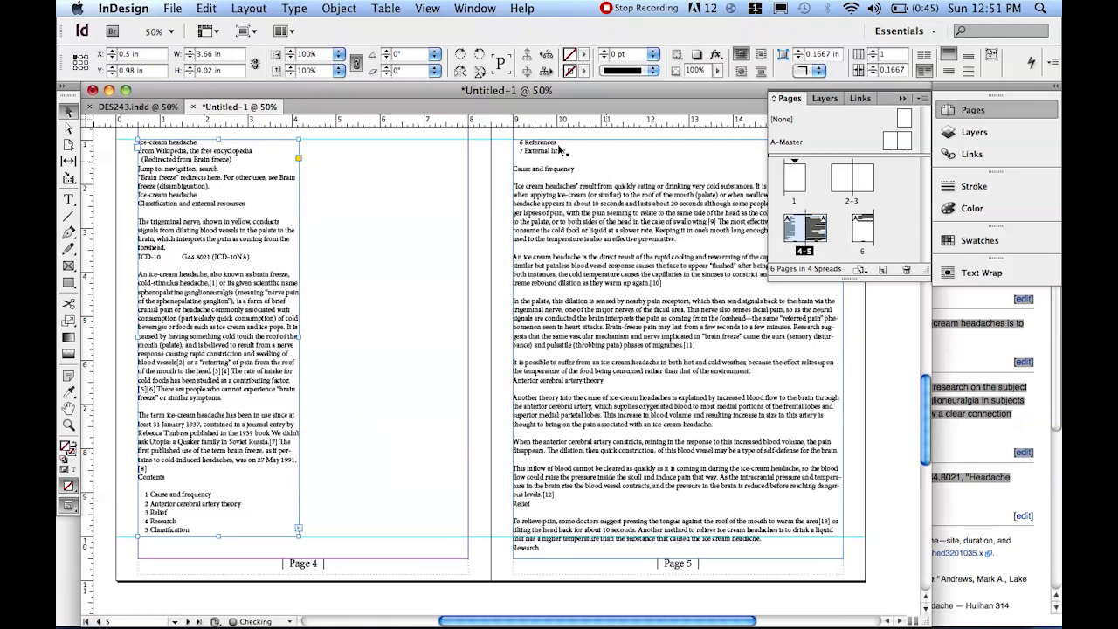
pyautogui.scroll(-5, 626, 363)
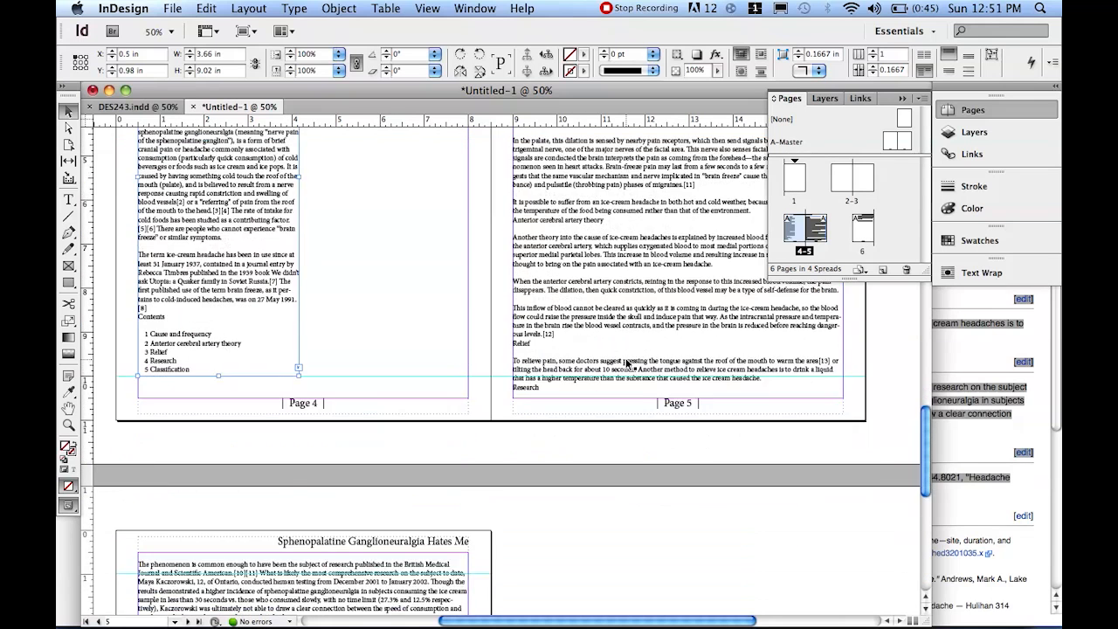
pyautogui.scroll(-6, 626, 363)
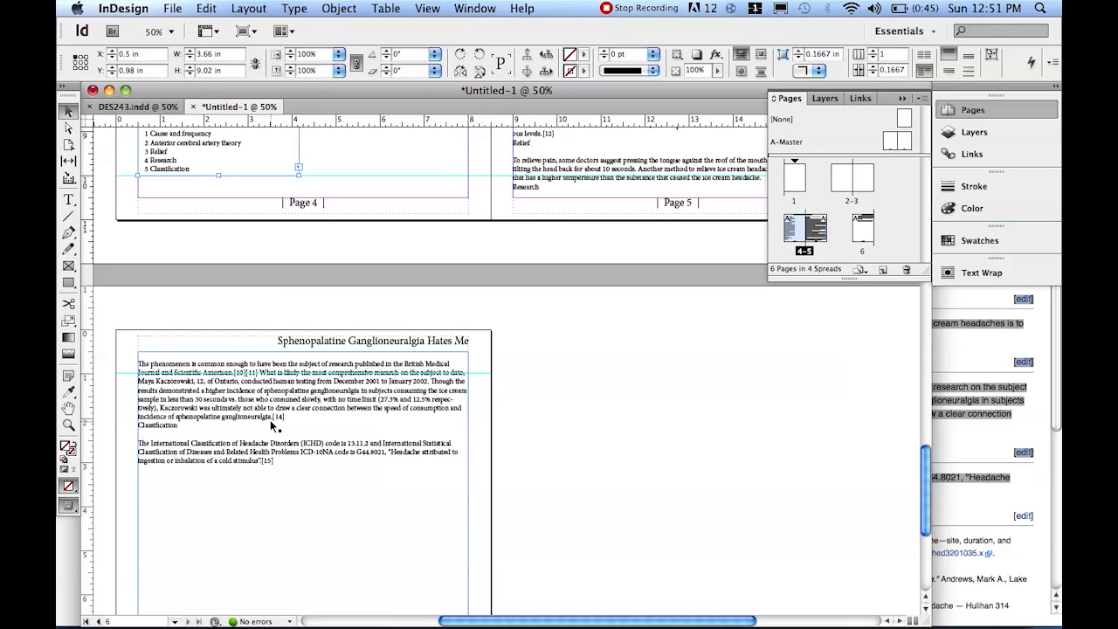
pyautogui.scroll(10, 315, 424)
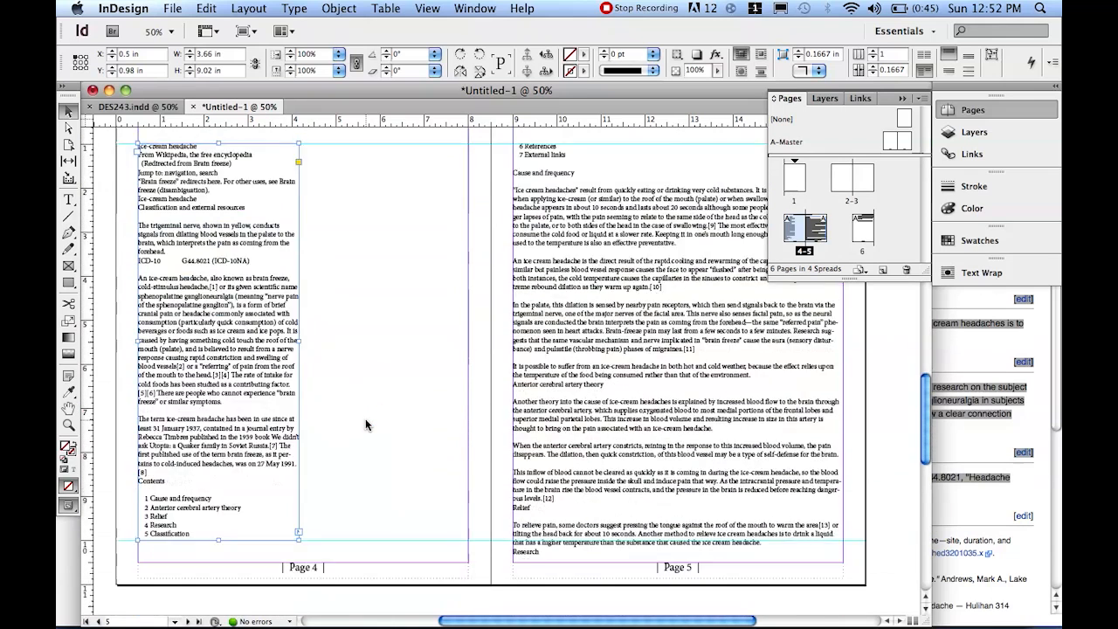
pyautogui.scroll(-6, 365, 425)
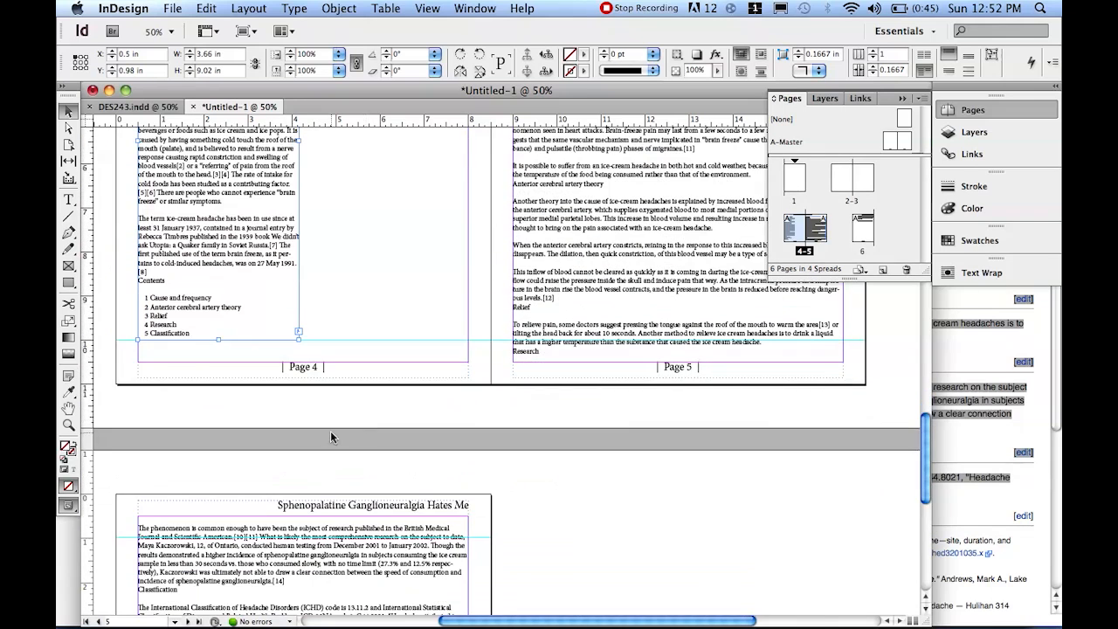
# Check the reflowed text on page 6 and undo the narrowing of the page 4 text frame.
pyautogui.scroll(-10, 330, 430)
pyautogui.scroll(4, 240, 394)
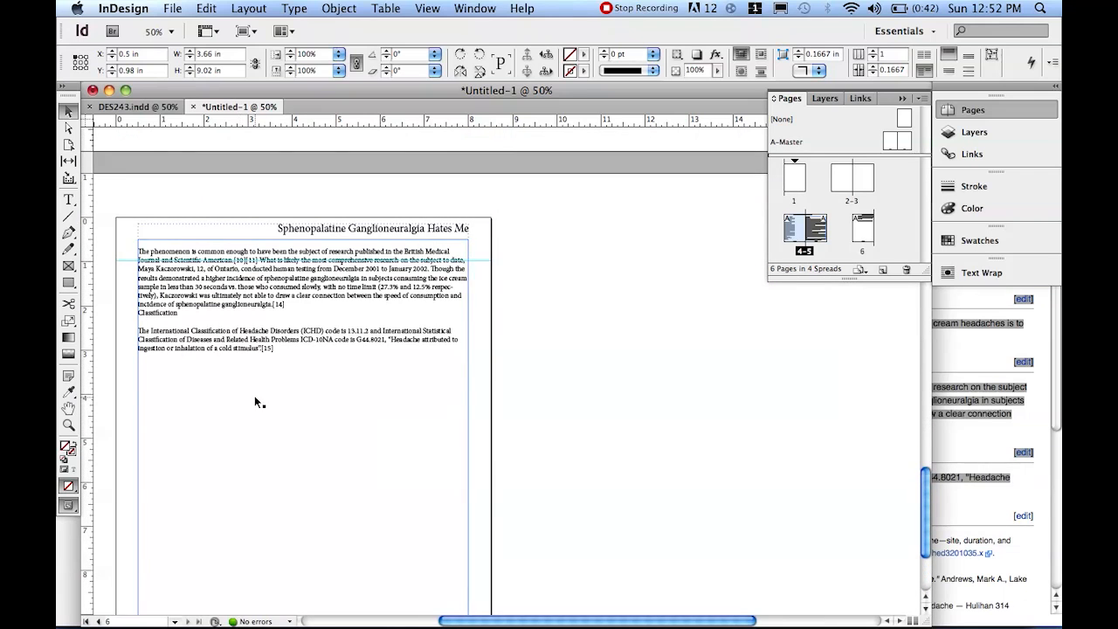
pyautogui.scroll(1, 252, 395)
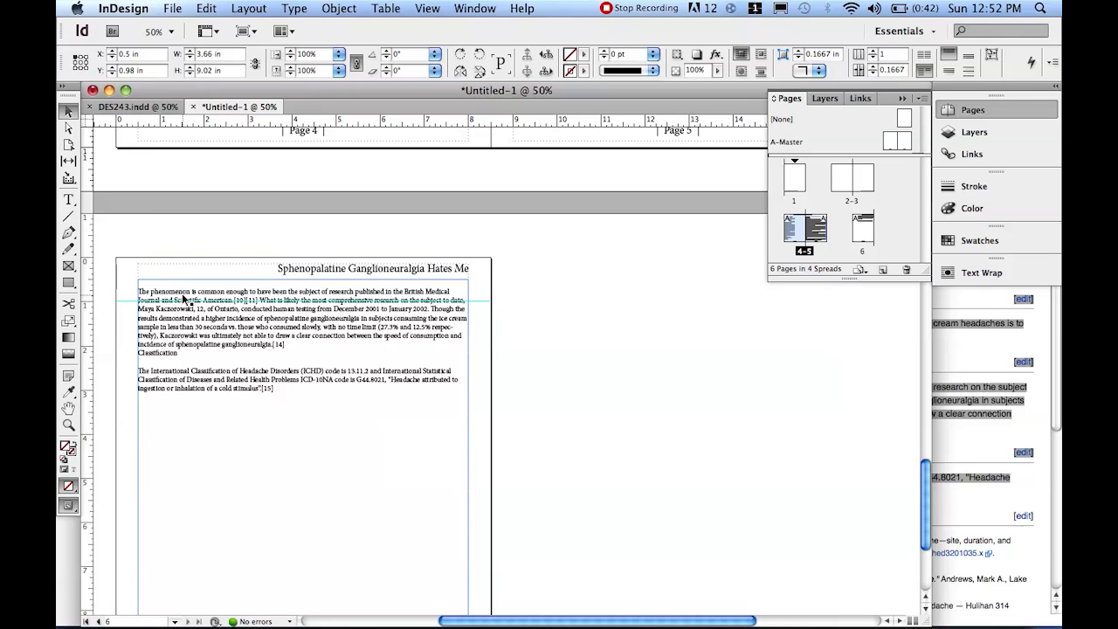
pyautogui.scroll(10, 191, 304)
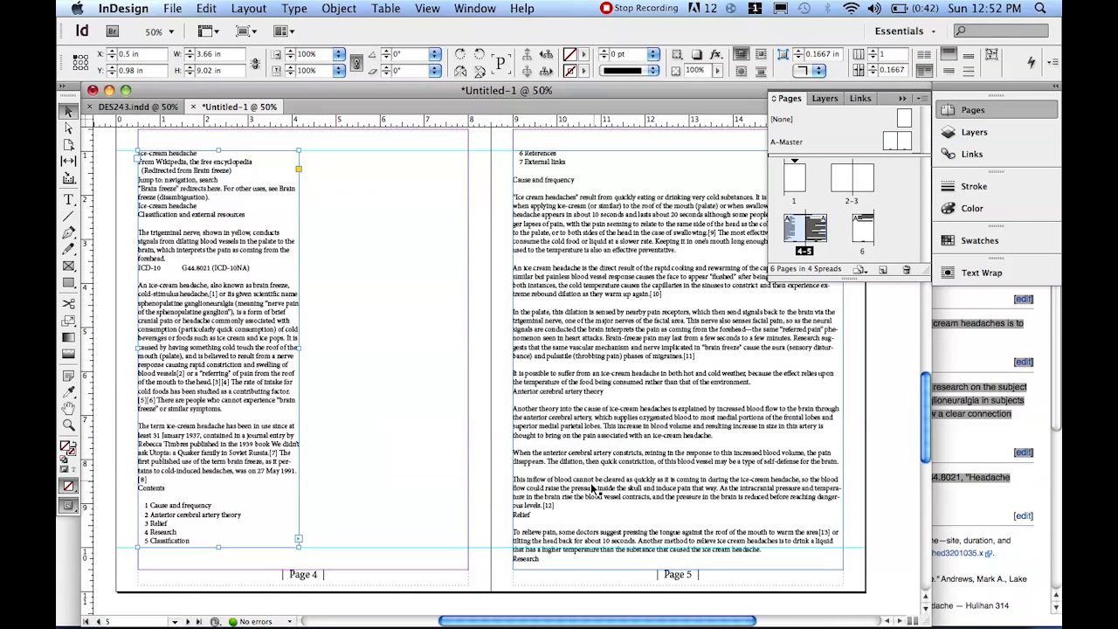
pyautogui.moveTo(299, 539); pyautogui.dragTo(469, 540)
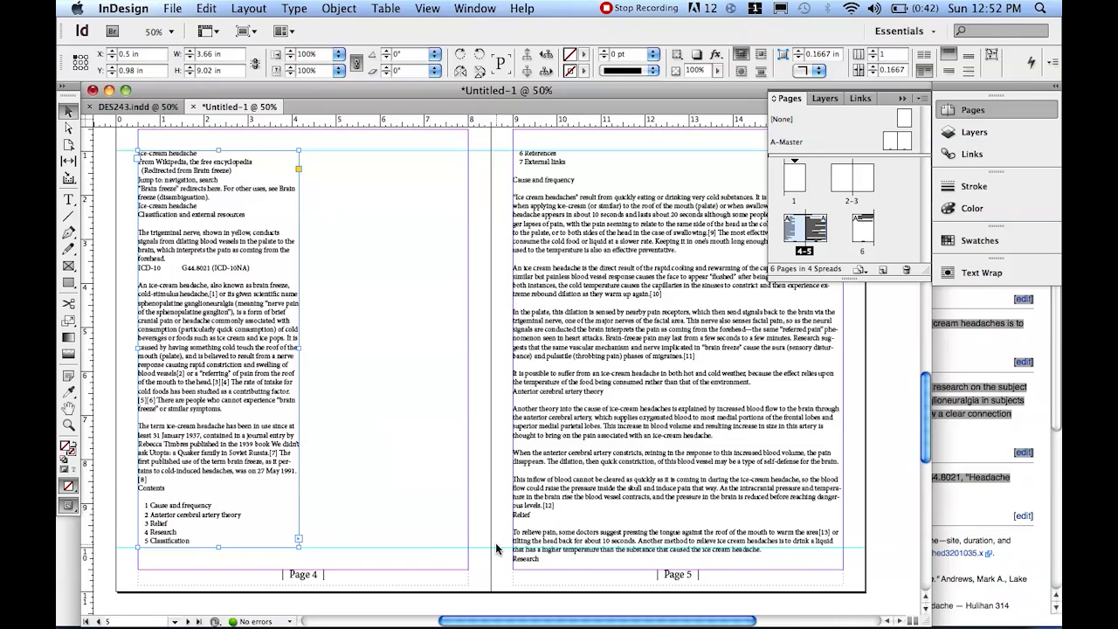
pyautogui.press('super+z')
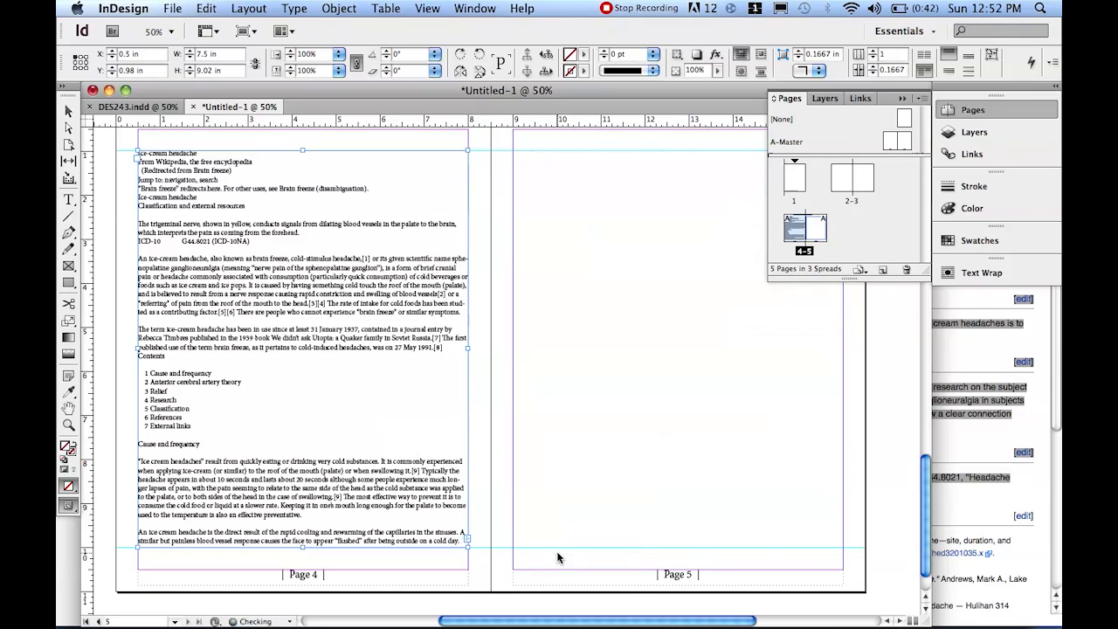
# Replace the page 5 text frame with one threaded from page 4, about 7.5 by 9.02 in, drawn between the side margins and guides.
pyautogui.click(576, 507)
pyautogui.press('Delete')
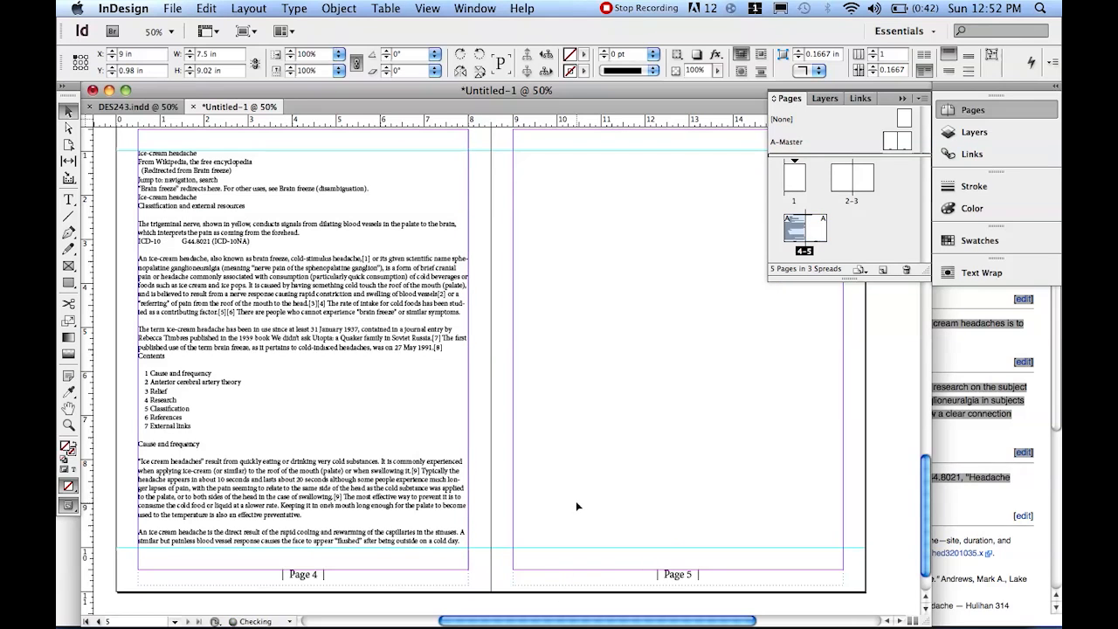
pyautogui.click(320, 332)
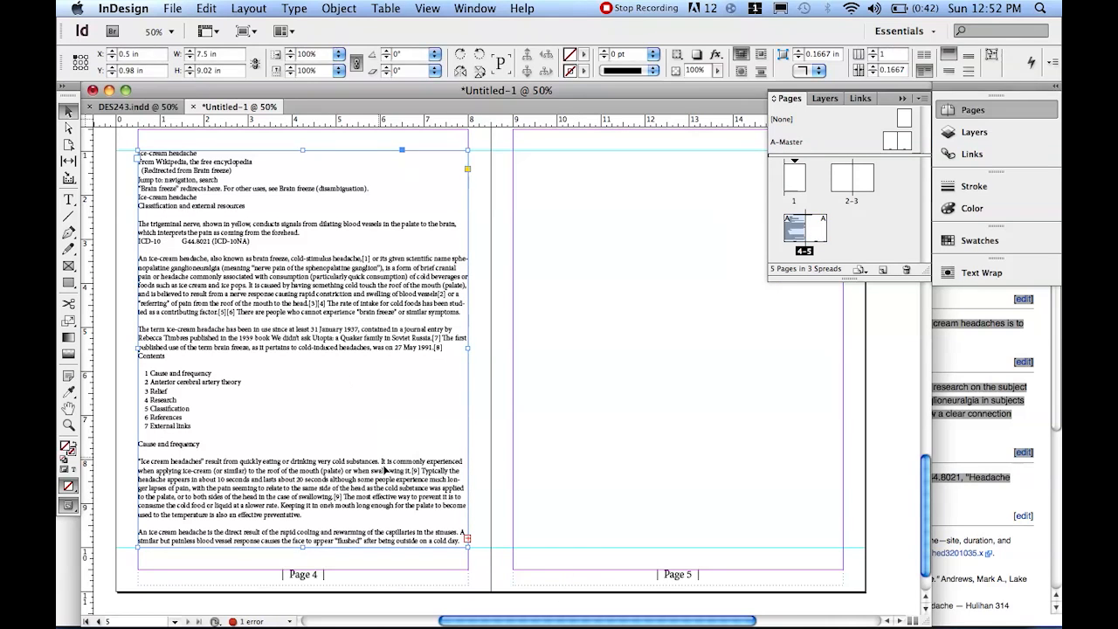
pyautogui.click(467, 541)
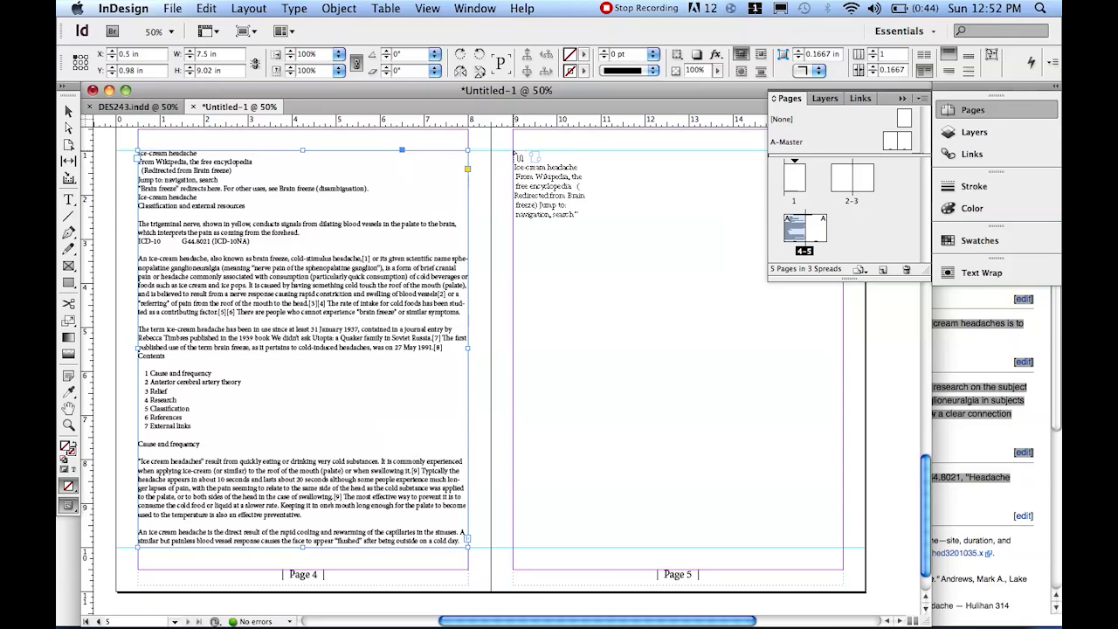
pyautogui.moveTo(513, 150); pyautogui.dragTo(846, 549)
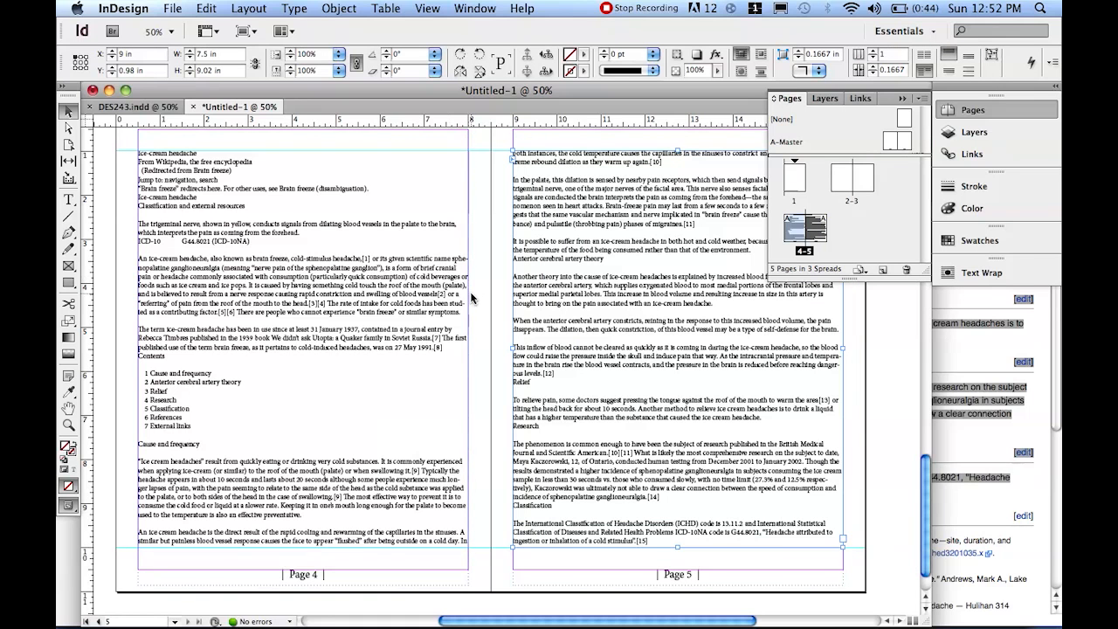
# Try narrowing the page 4 text frame to about 3.16 in, review the reflow onto page 6, and undo the resize.
pyautogui.click(467, 323)
pyautogui.moveTo(469, 351); pyautogui.dragTo(277, 352)
pyautogui.scroll(-3, 386, 362)
pyautogui.scroll(-5, 387, 363)
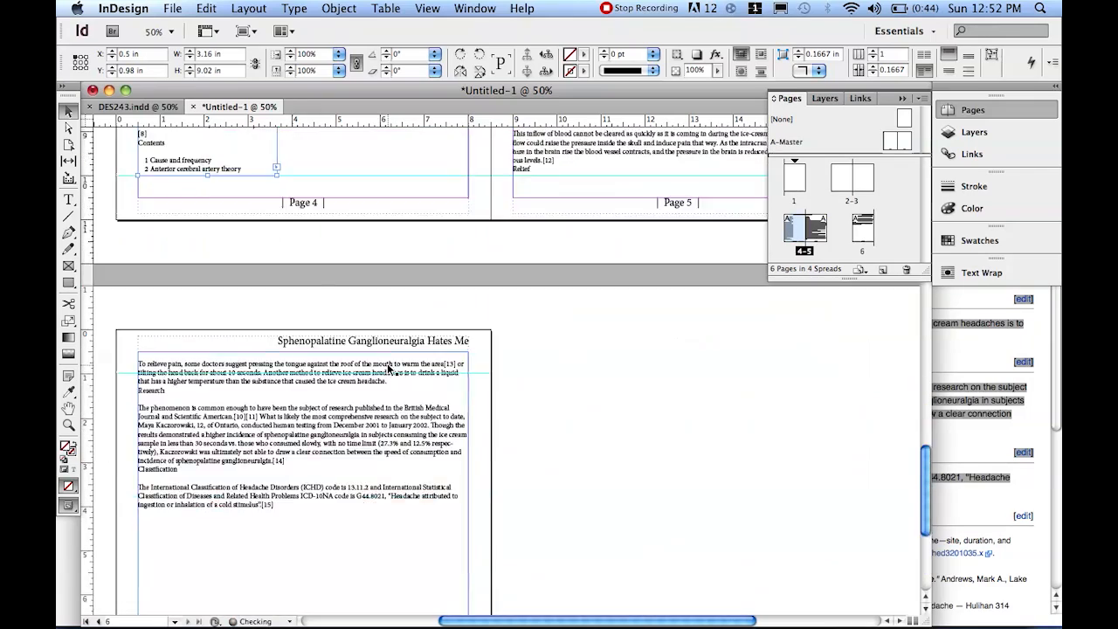
pyautogui.scroll(5, 413, 257)
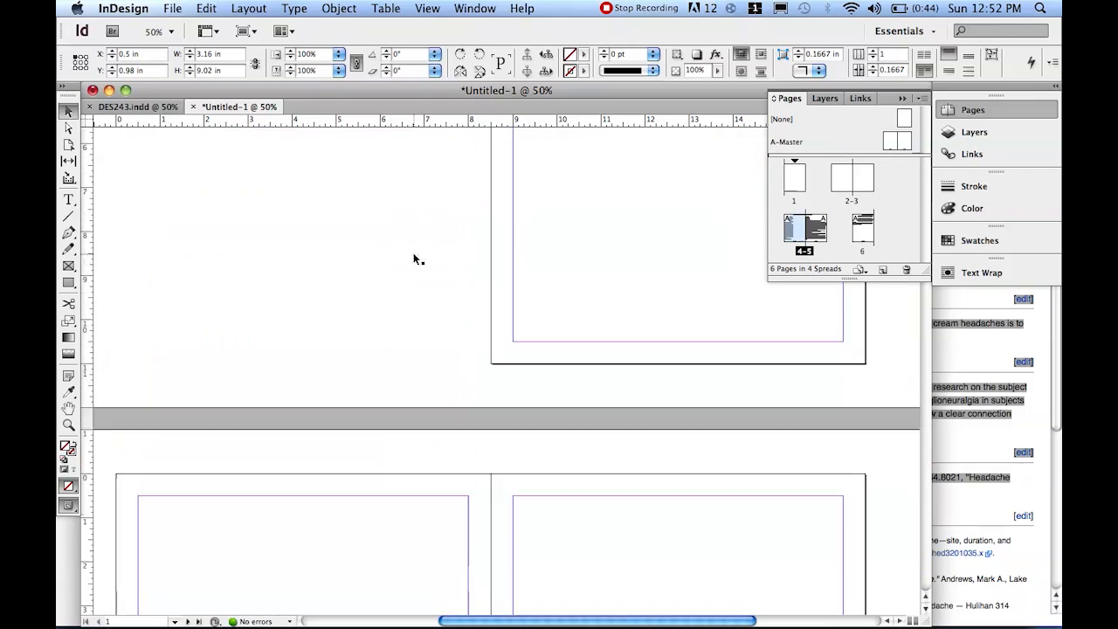
pyautogui.scroll(5, 418, 254)
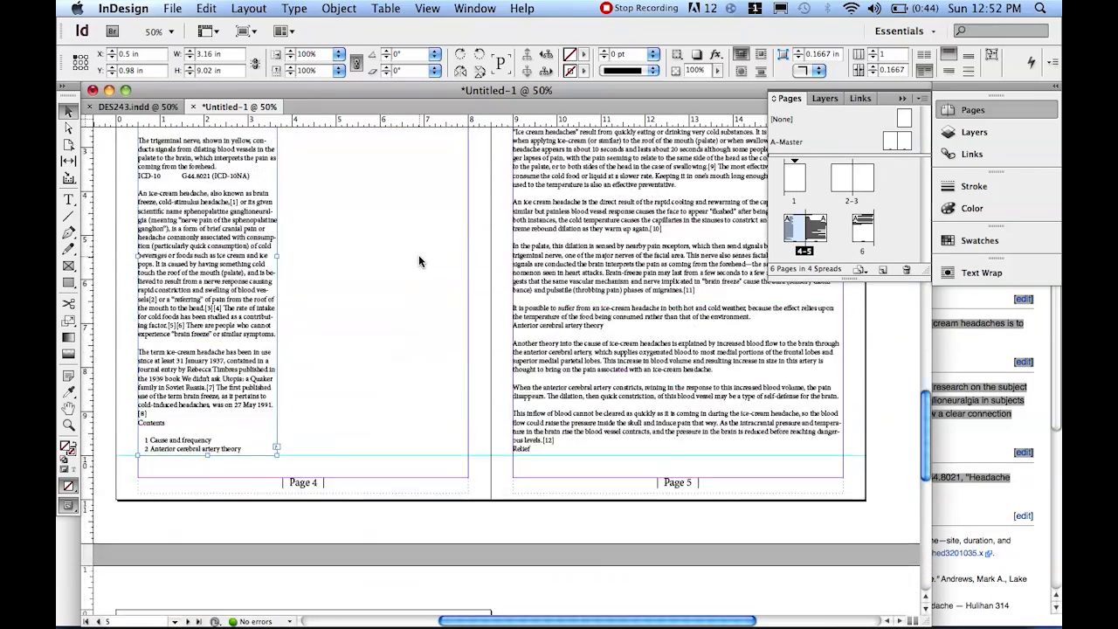
pyautogui.scroll(-5, 419, 254)
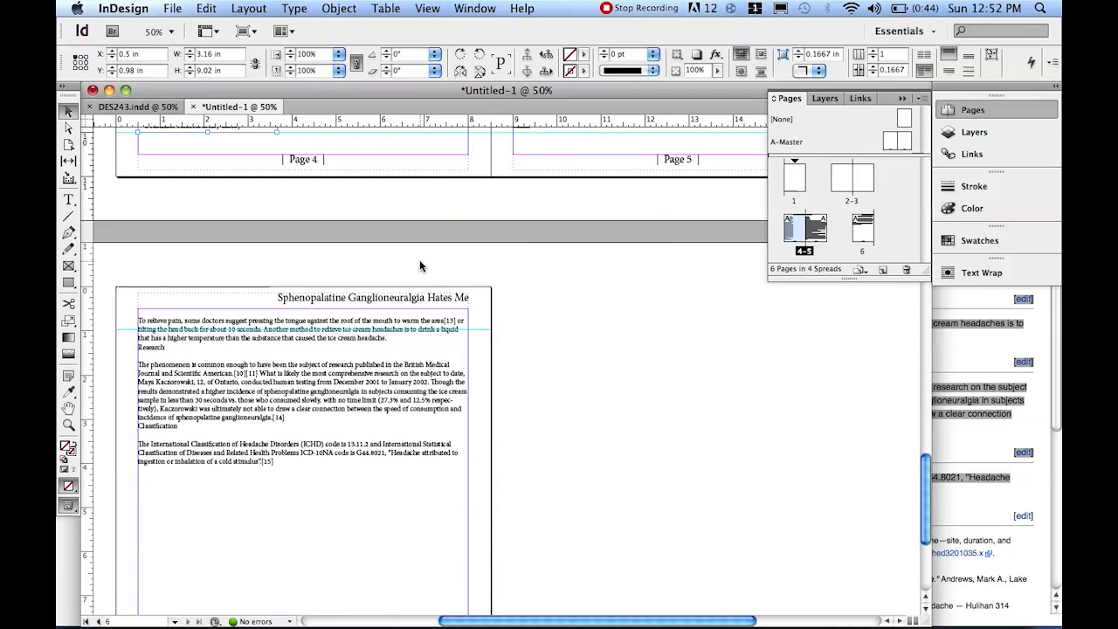
pyautogui.press('super+z')
pyautogui.scroll(5, 616, 247)
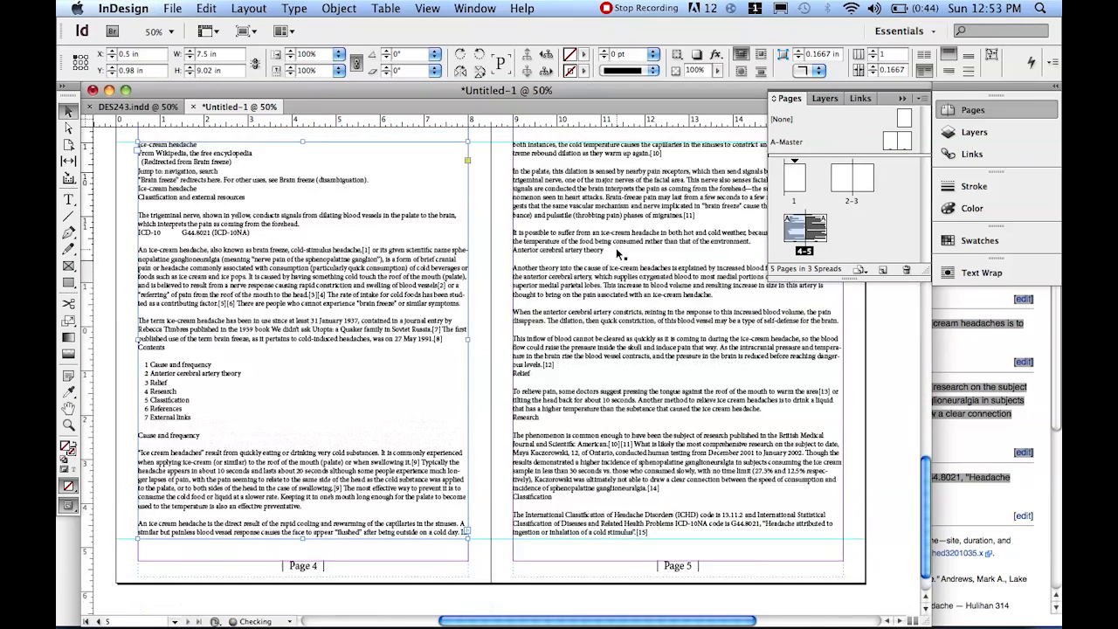
# Set all of the threaded article text to 18 pt and check how it flows onto the following pages.
pyautogui.click(572, 311)
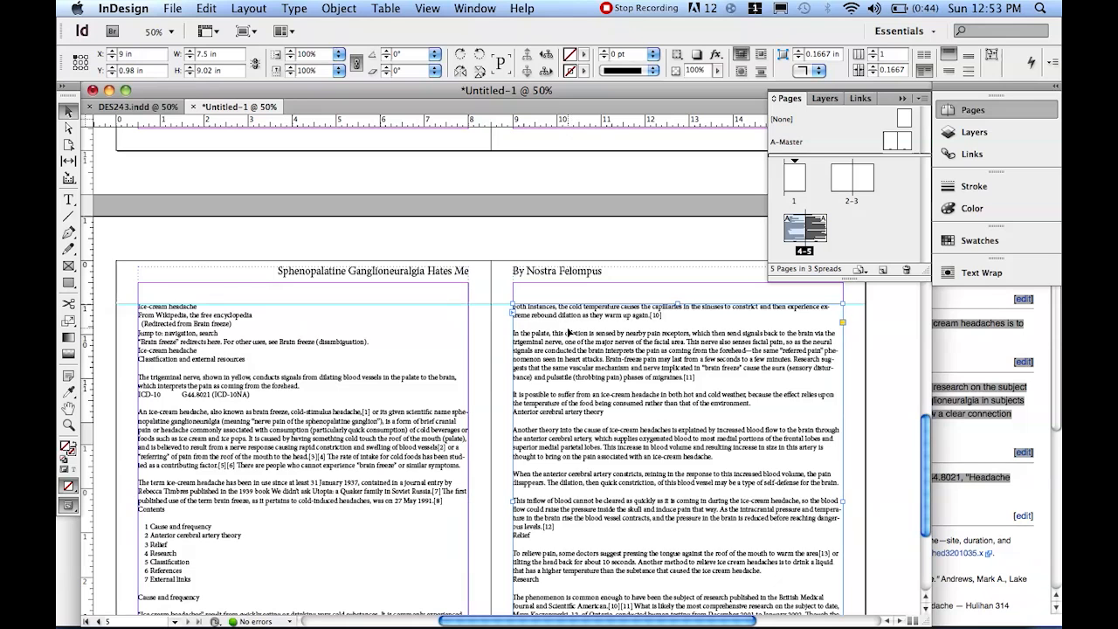
pyautogui.scroll(-3, 566, 362)
pyautogui.doubleClick(566, 362)
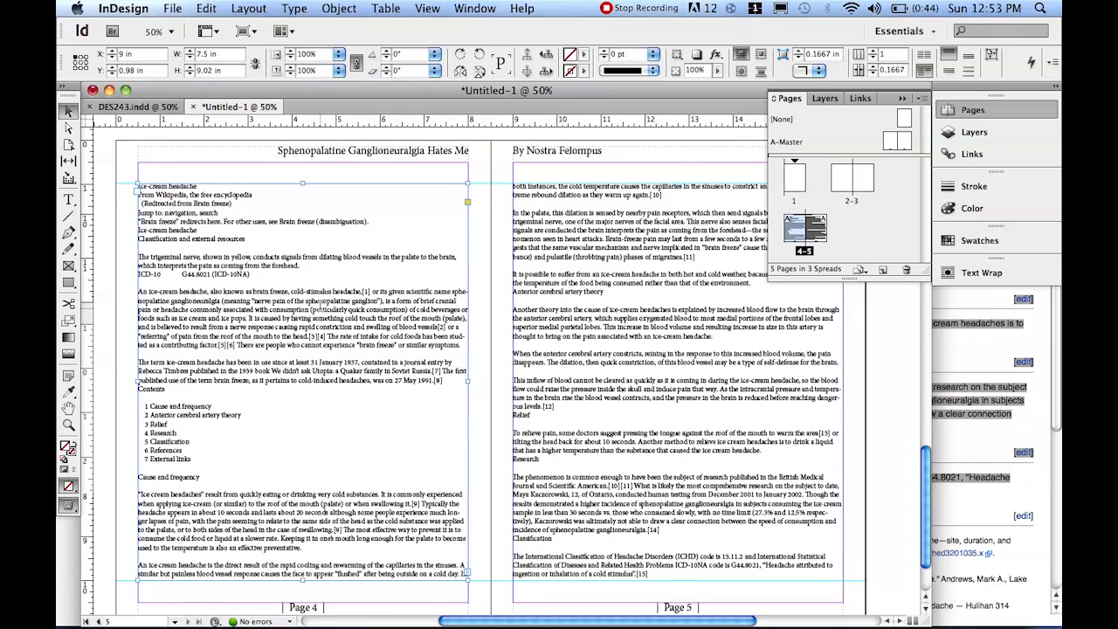
pyautogui.press('super+a')
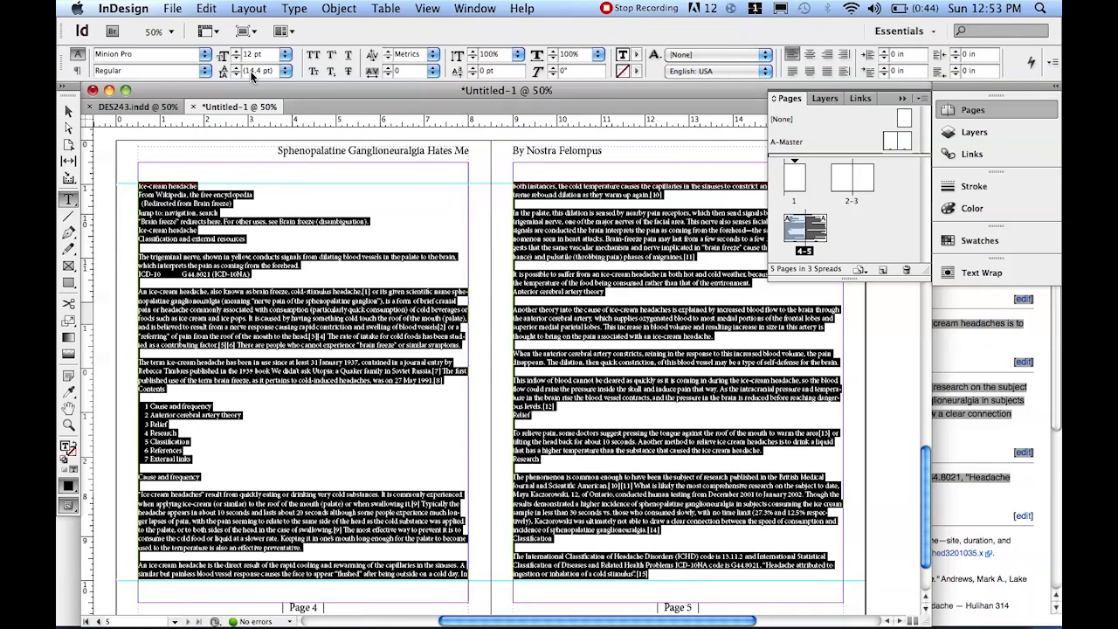
pyautogui.click(285, 55)
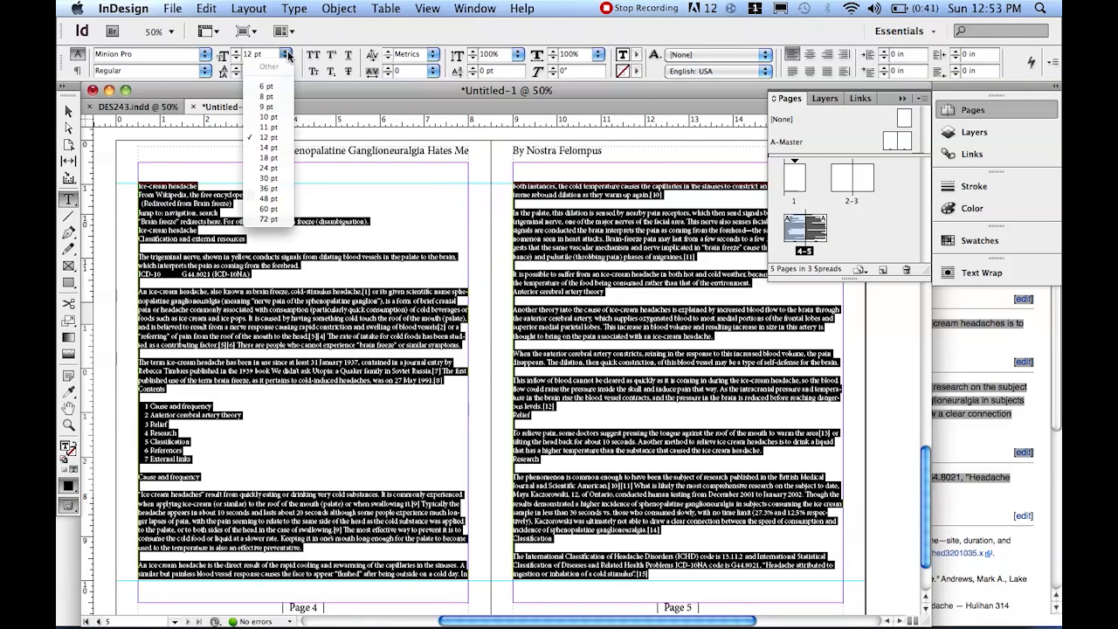
pyautogui.click(272, 161)
pyautogui.scroll(-2, 376, 264)
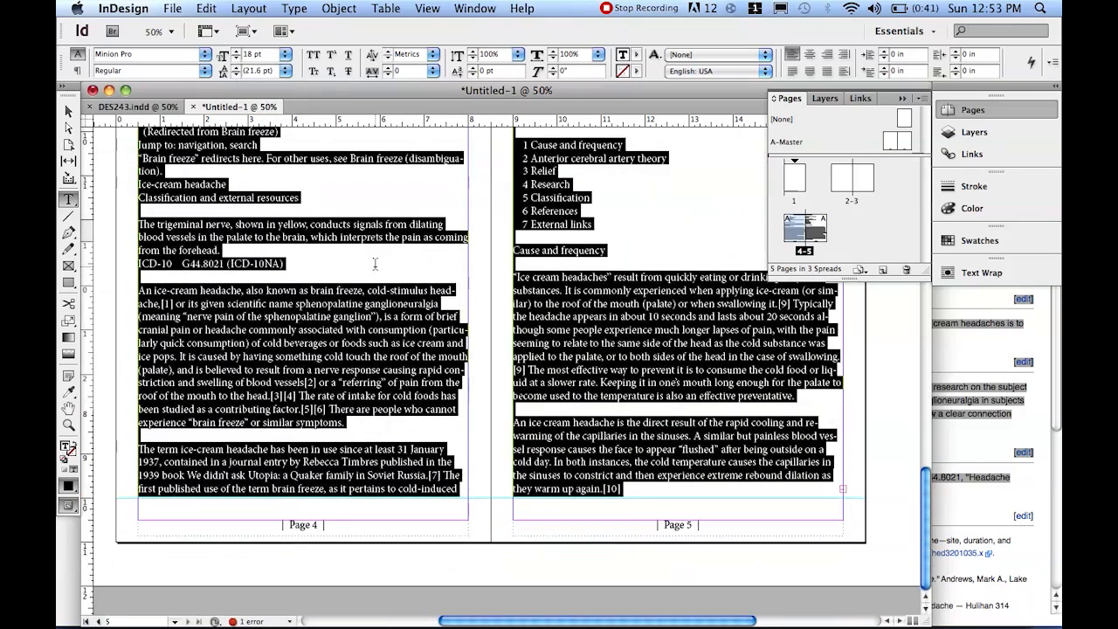
pyautogui.scroll(2, 374, 318)
pyautogui.press('Escape')
pyautogui.scroll(-6, 382, 328)
pyautogui.scroll(-6, 385, 330)
pyautogui.scroll(-4, 332, 305)
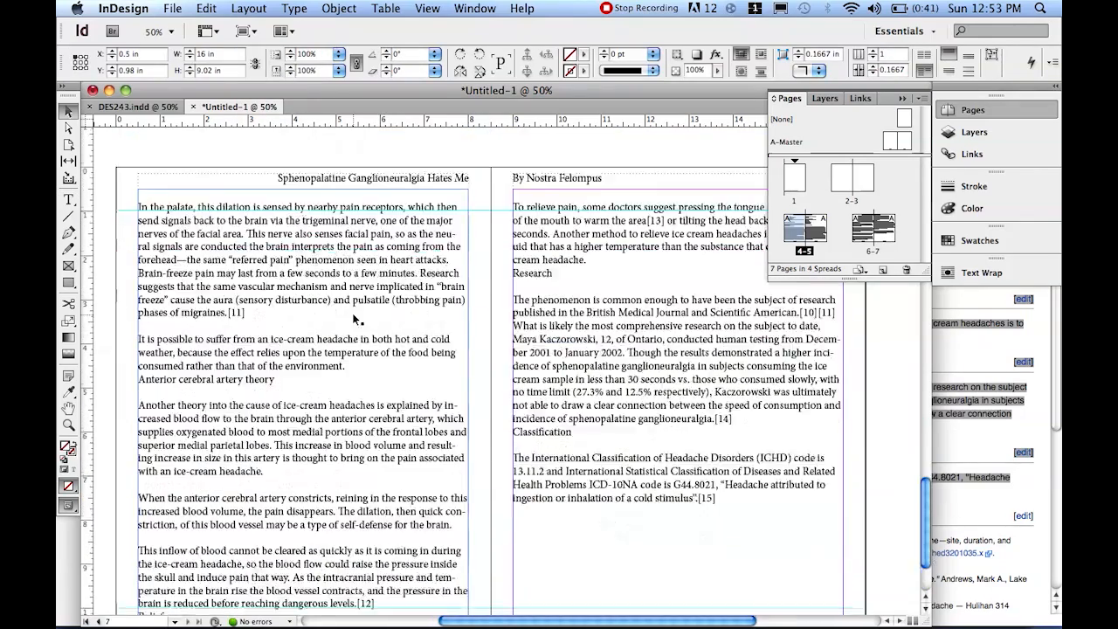
# Try raising the bottom edge of the page 6 text frame to the lower guide, and undo the resize.
pyautogui.click(274, 447)
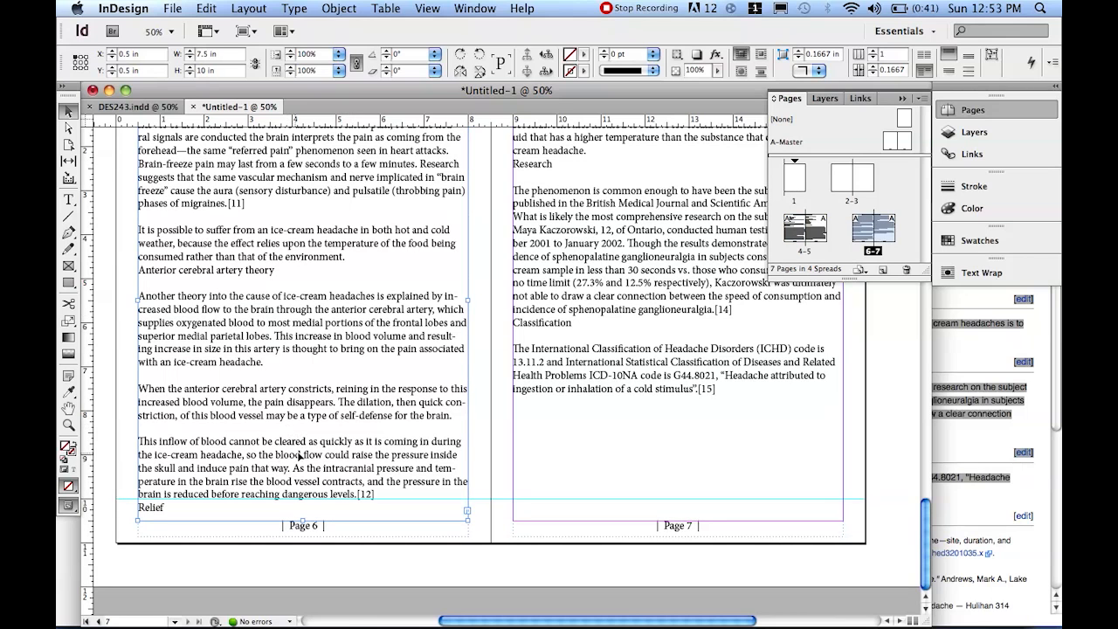
pyautogui.click(605, 457)
pyautogui.moveTo(302, 519); pyautogui.dragTo(302, 497)
pyautogui.scroll(6, 315, 359)
pyautogui.scroll(5, 314, 384)
pyautogui.scroll(-3, 315, 533)
pyautogui.press('super+z')
pyautogui.scroll(-8, 352, 499)
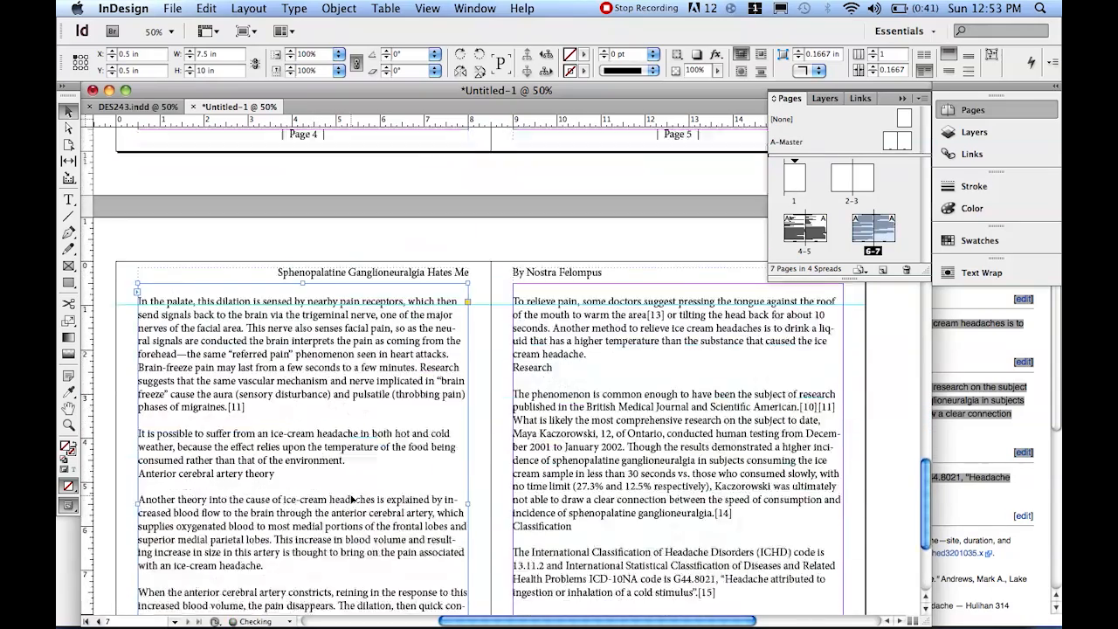
# Examine how the threaded text runs across the page 4-5 and 6-7 spreads at 25% zoom.
pyautogui.scroll(4, 506, 461)
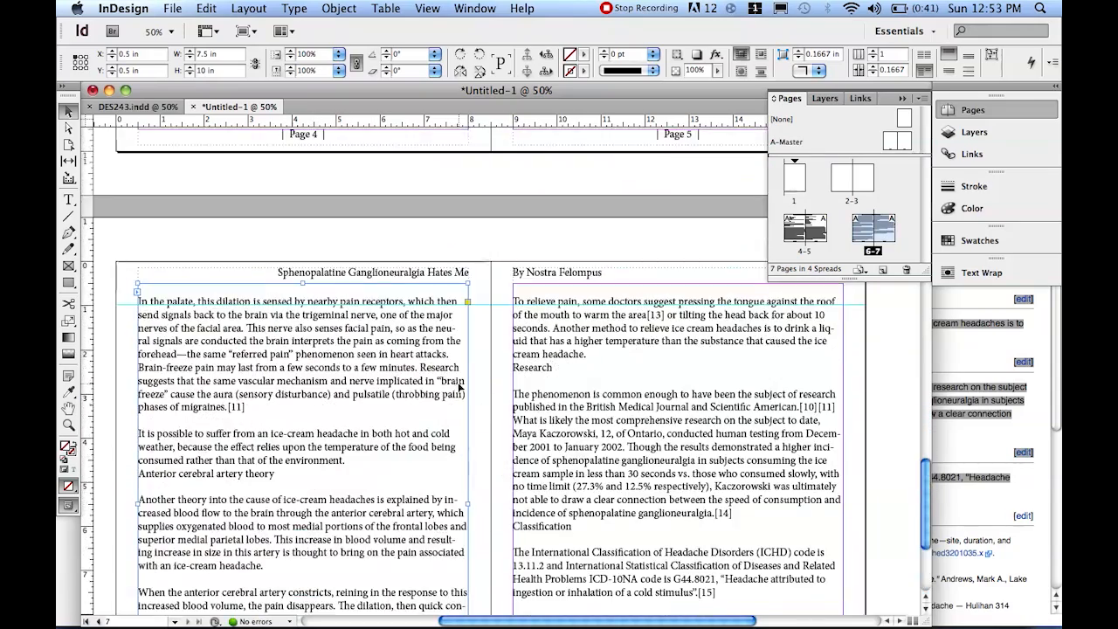
pyautogui.scroll(-1, 461, 387)
pyautogui.scroll(10, 463, 389)
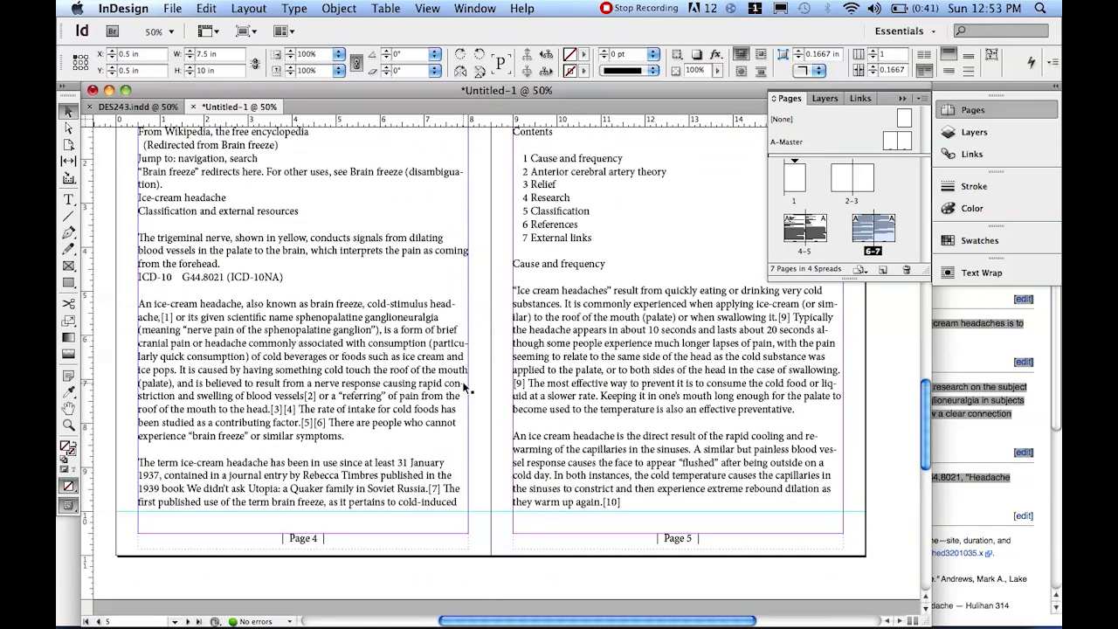
pyautogui.keyDown('alt'); pyautogui.click(473, 382); pyautogui.keyUp('alt')
pyautogui.scroll(-5, 528, 380)
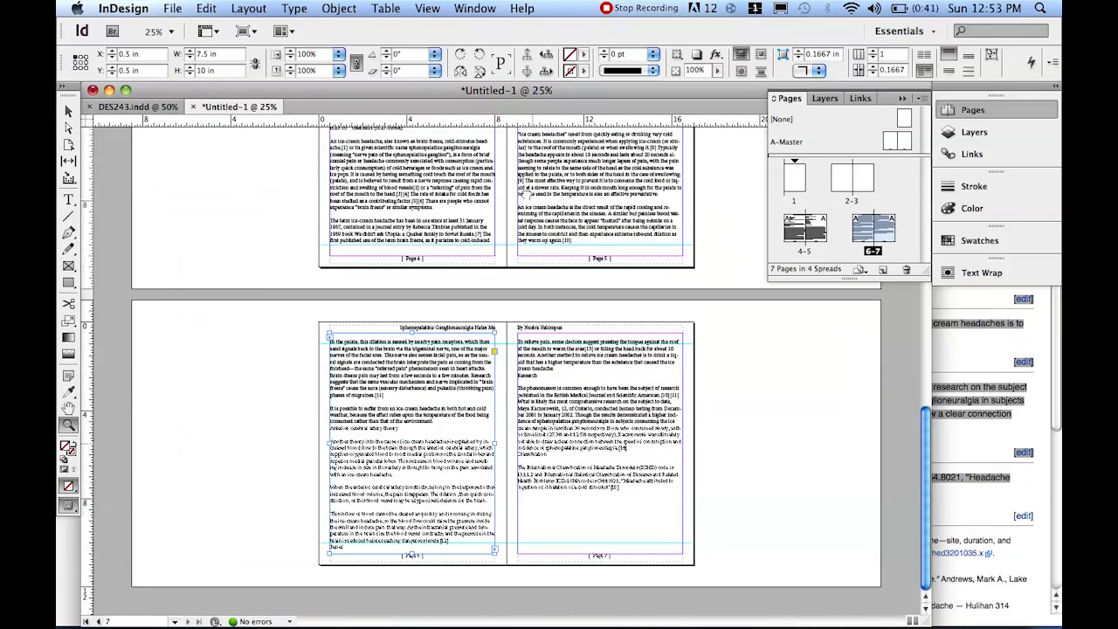
pyautogui.scroll(3, 531, 380)
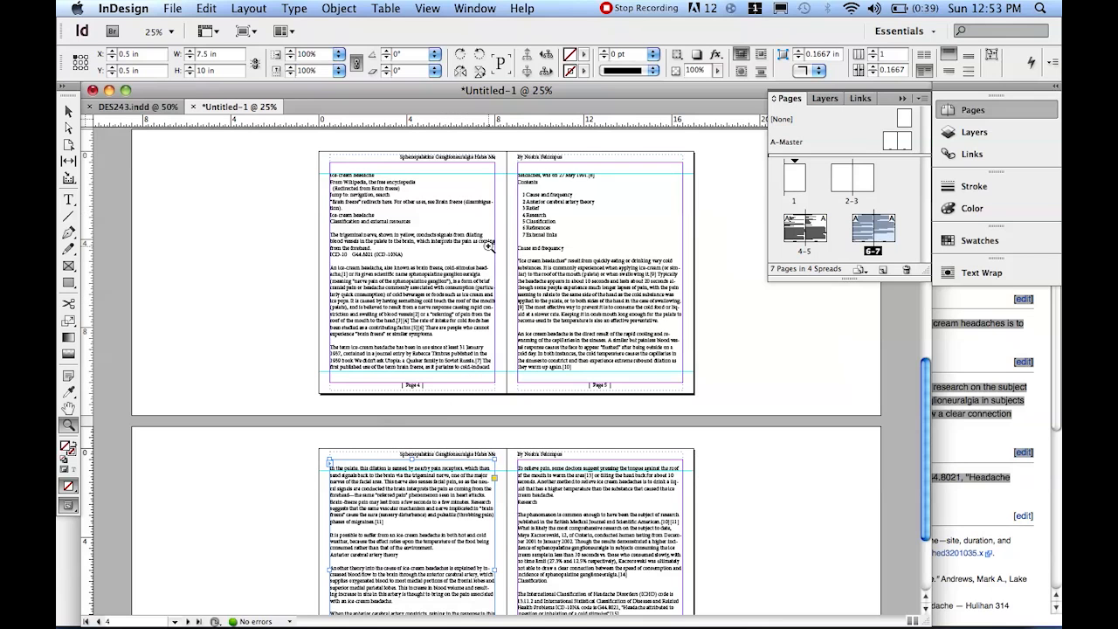
# Switch to Finder and open the Desktop folder.
pyautogui.press('ctrl+super+Escape')
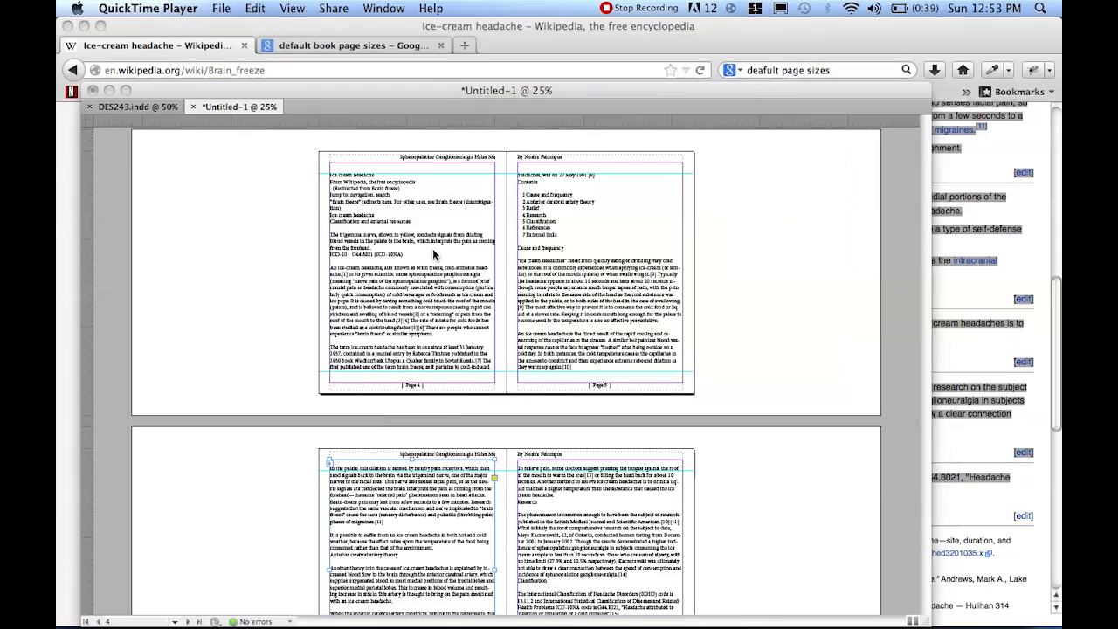
pyautogui.press('super+Tab')
pyautogui.press('super+Tab')
pyautogui.press('super+Tab')
pyautogui.press('super+Tab')
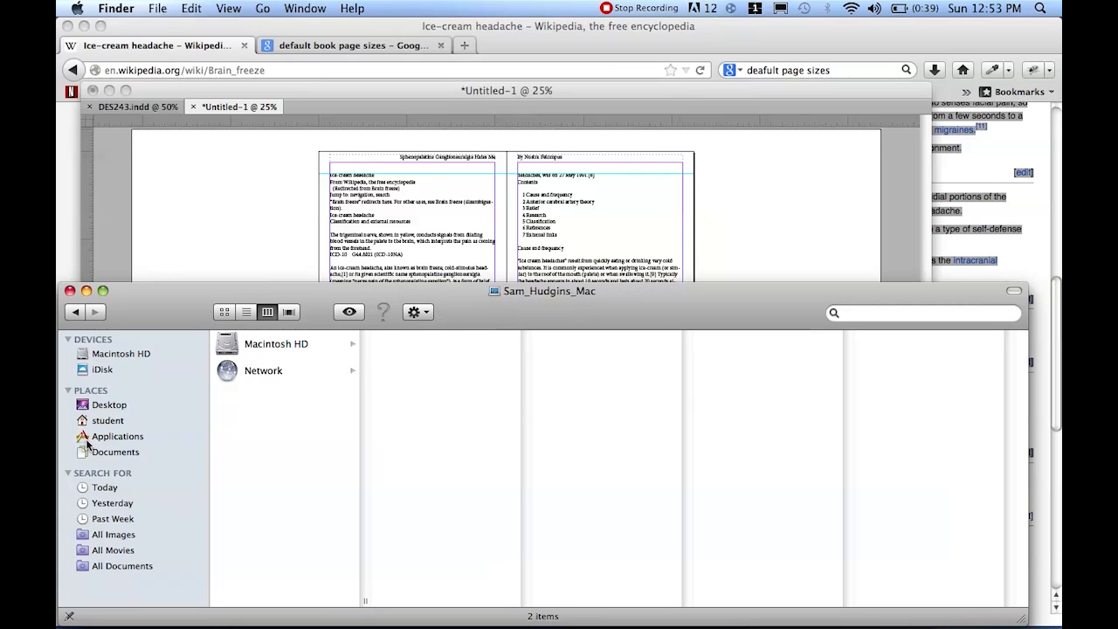
pyautogui.click(108, 423)
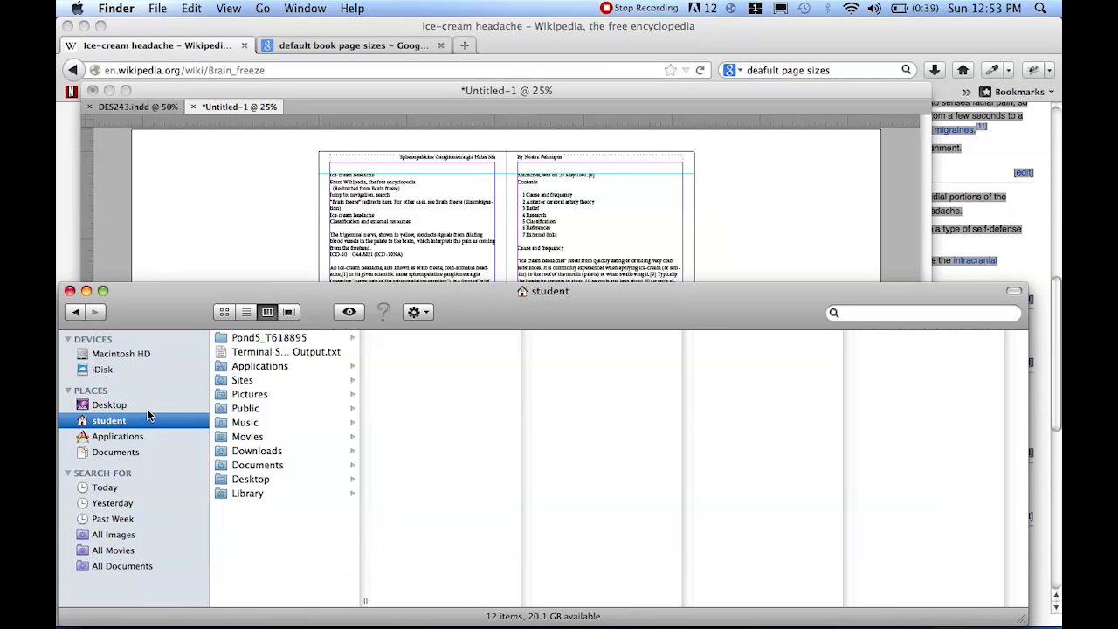
pyautogui.click(110, 407)
pyautogui.scroll(-1, 298, 395)
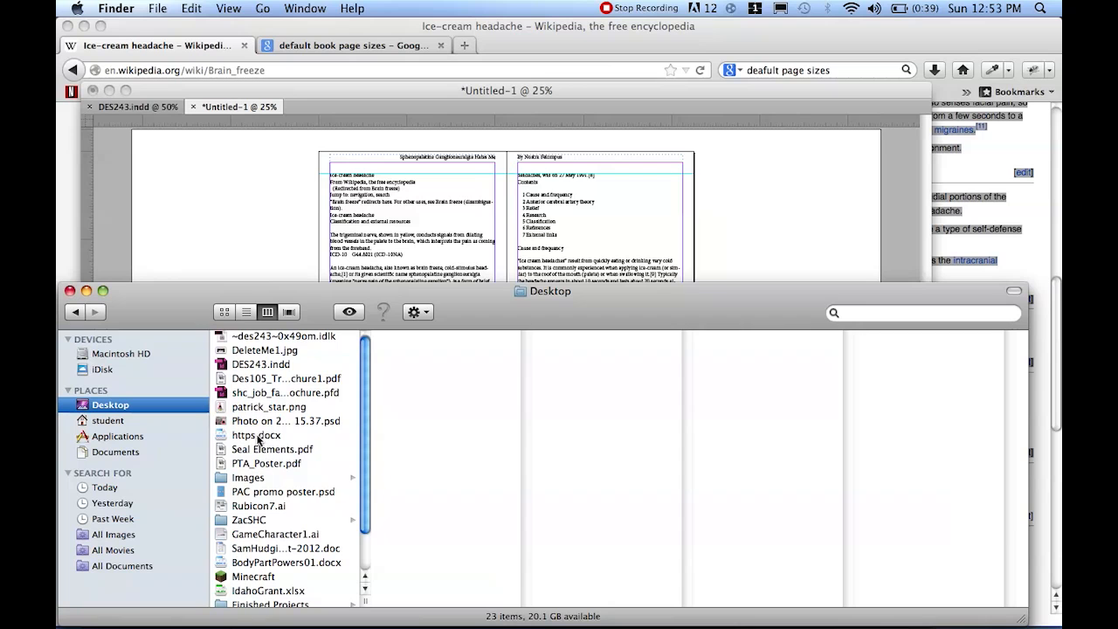
# Load "Photo on 2013-04-19 at 15.37.psd" from the Desktop folder into the InDesign document for placing.
pyautogui.click(261, 410)
pyautogui.click(262, 422)
pyautogui.click(268, 409)
pyautogui.click(269, 422)
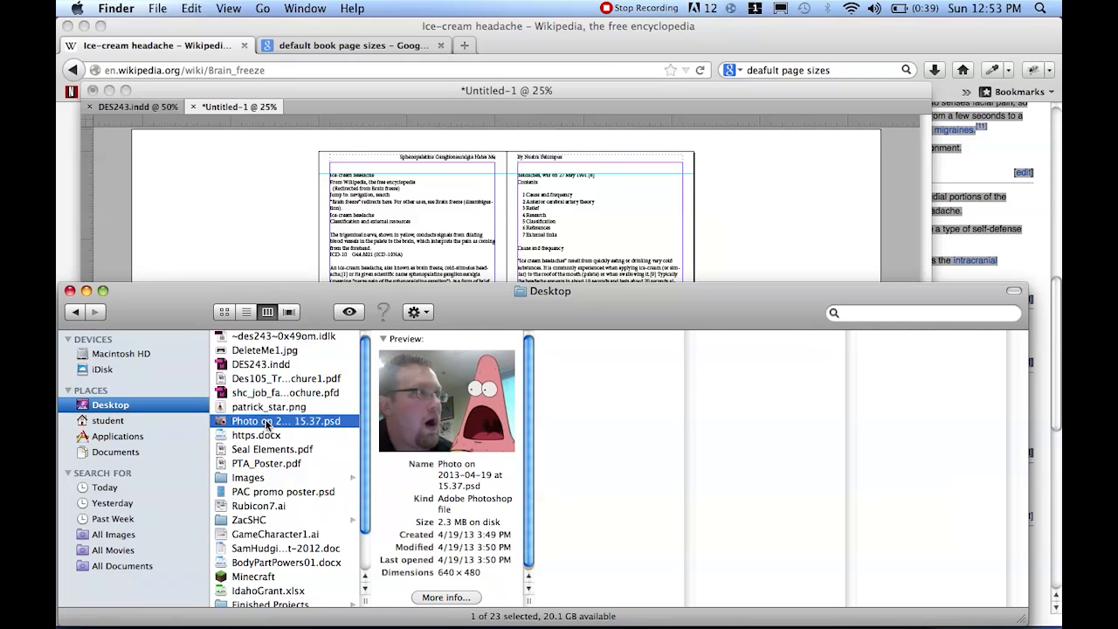
pyautogui.moveTo(268, 424); pyautogui.dragTo(375, 245)
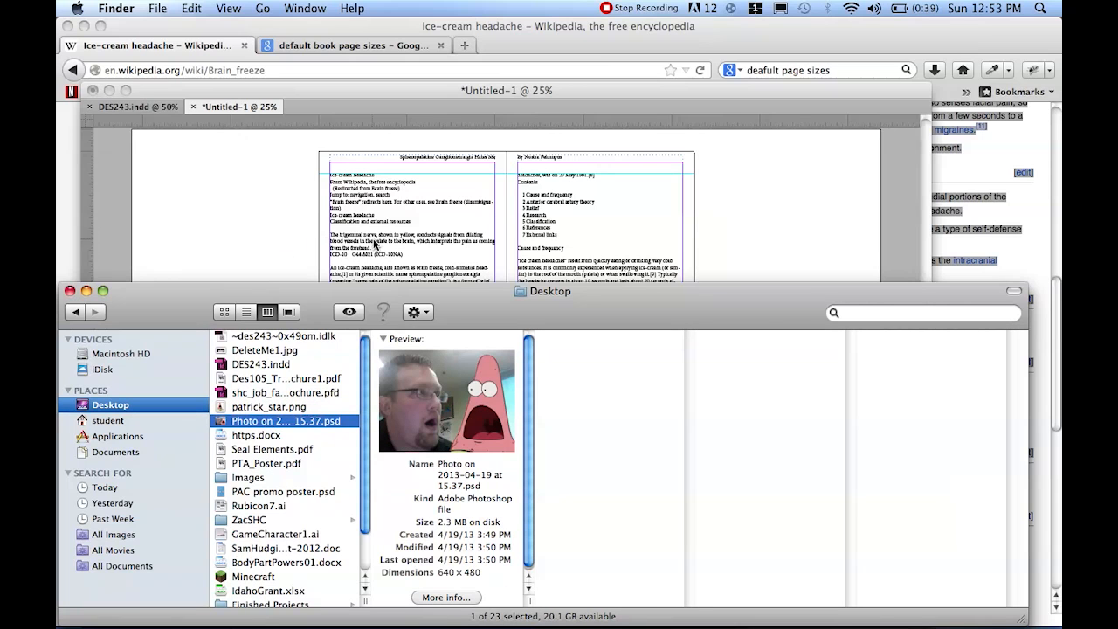
pyautogui.click(278, 236)
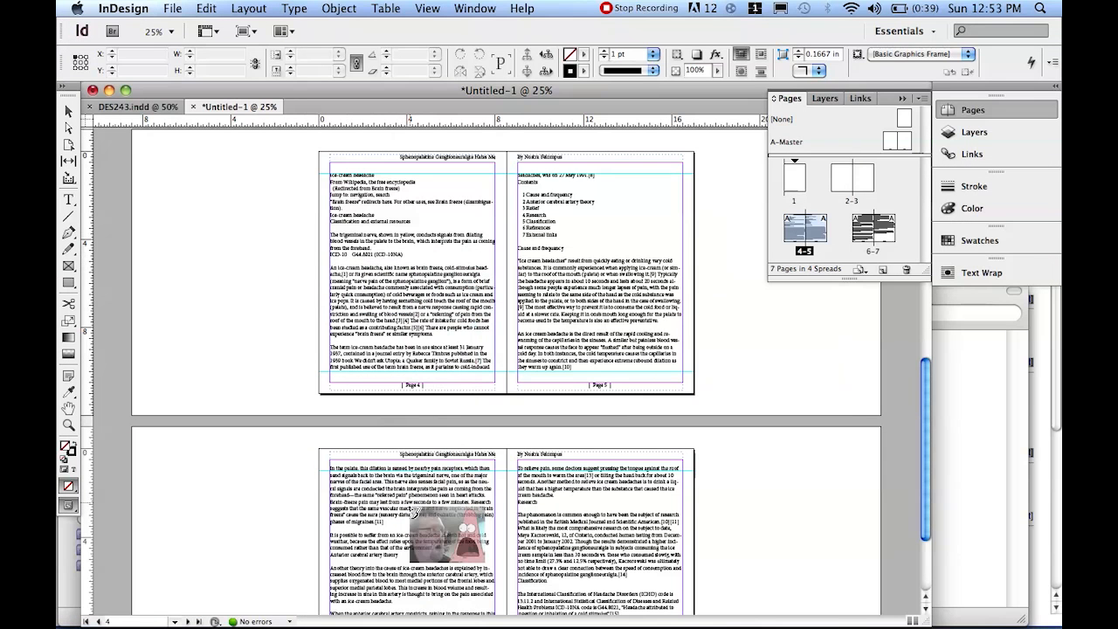
# Place the photo on page 6 against the inner margin, about 5.85 by 4.39 in, with its top edge on the upper guide.
pyautogui.moveTo(389, 525); pyautogui.dragTo(492, 564)
pyautogui.scroll(-3, 492, 544)
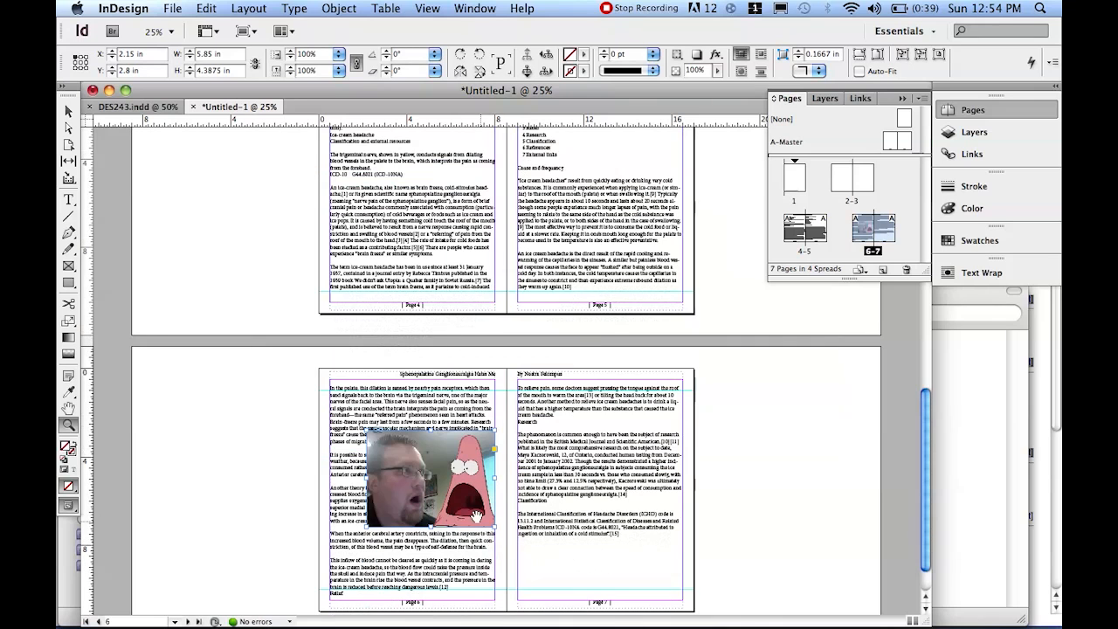
pyautogui.moveTo(474, 507); pyautogui.dragTo(472, 468)
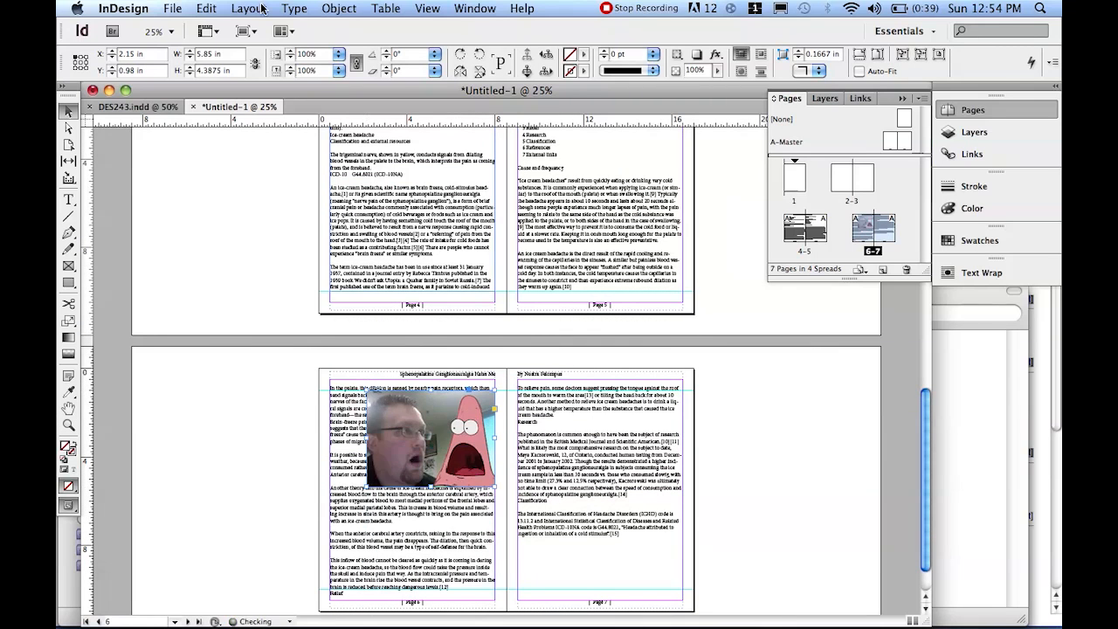
# Try to draw a rectangular graphic frame about 2.08 by 3.65 in over the text on page 5.
pyautogui.click(201, 8)
pyautogui.moveTo(173, 8)
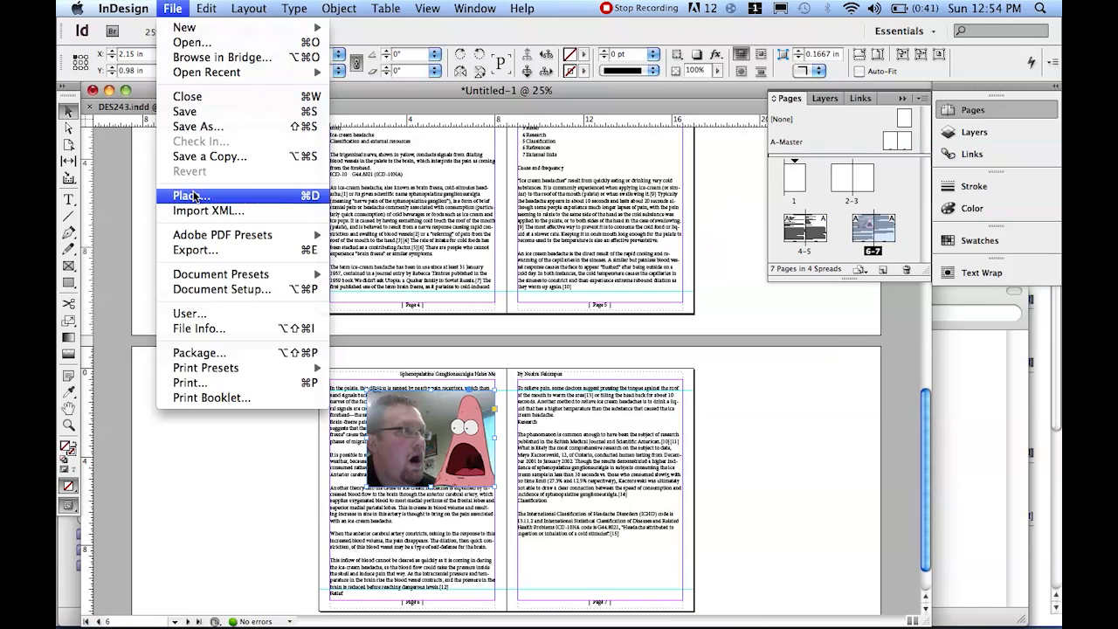
pyautogui.click(94, 296)
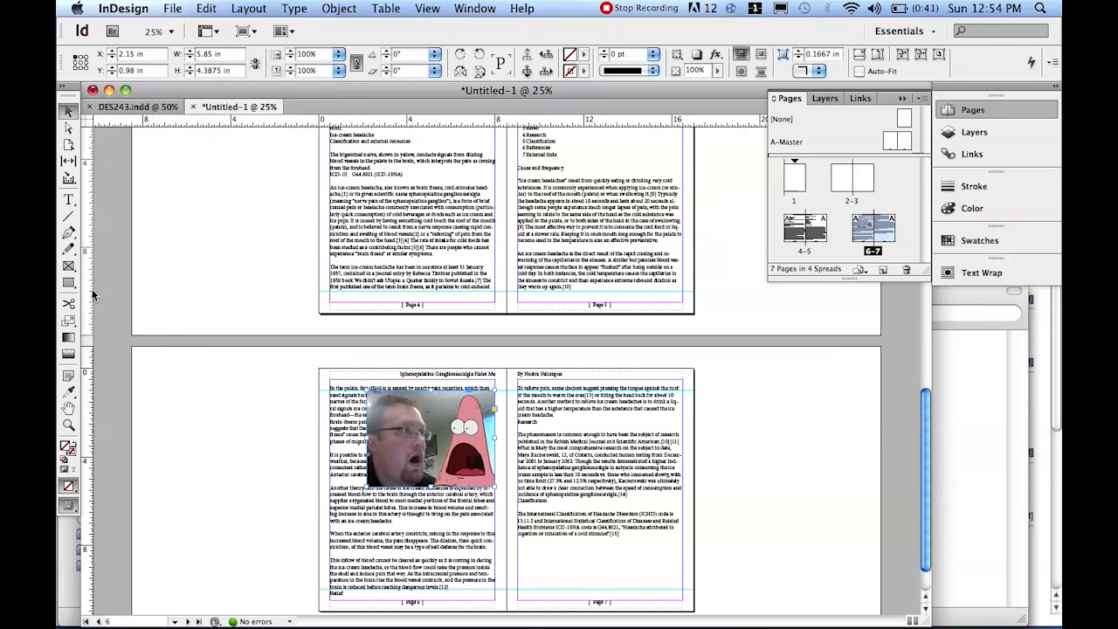
pyautogui.click(72, 268)
pyautogui.moveTo(591, 183); pyautogui.dragTo(638, 264)
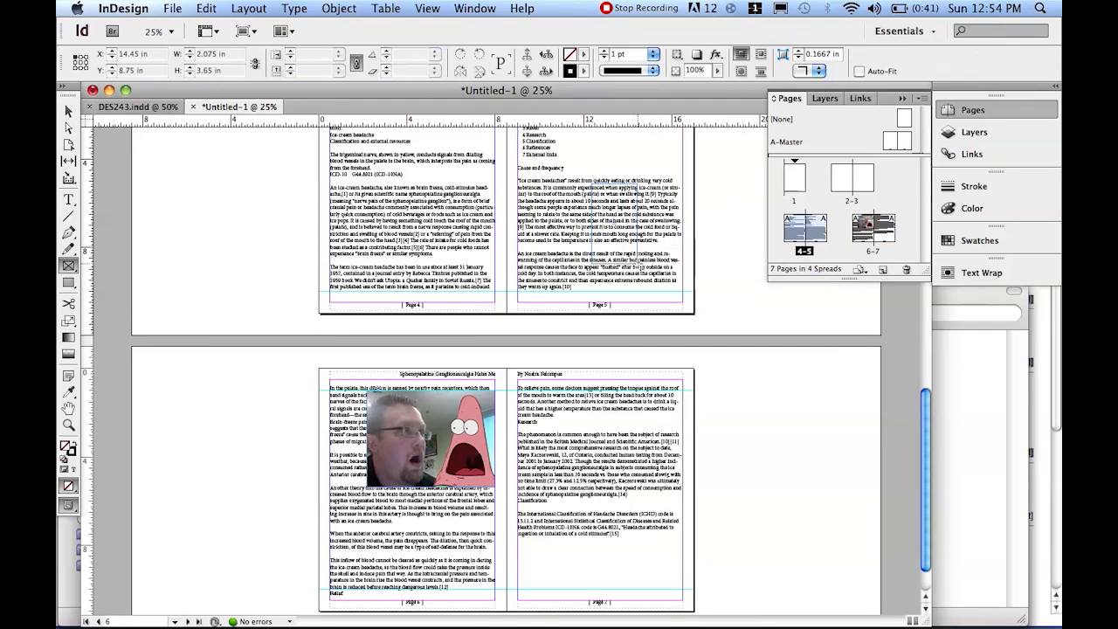
# Browse the Desktop files and the WORKING folder for an image to place.
pyautogui.click(172, 8)
pyautogui.click(268, 196)
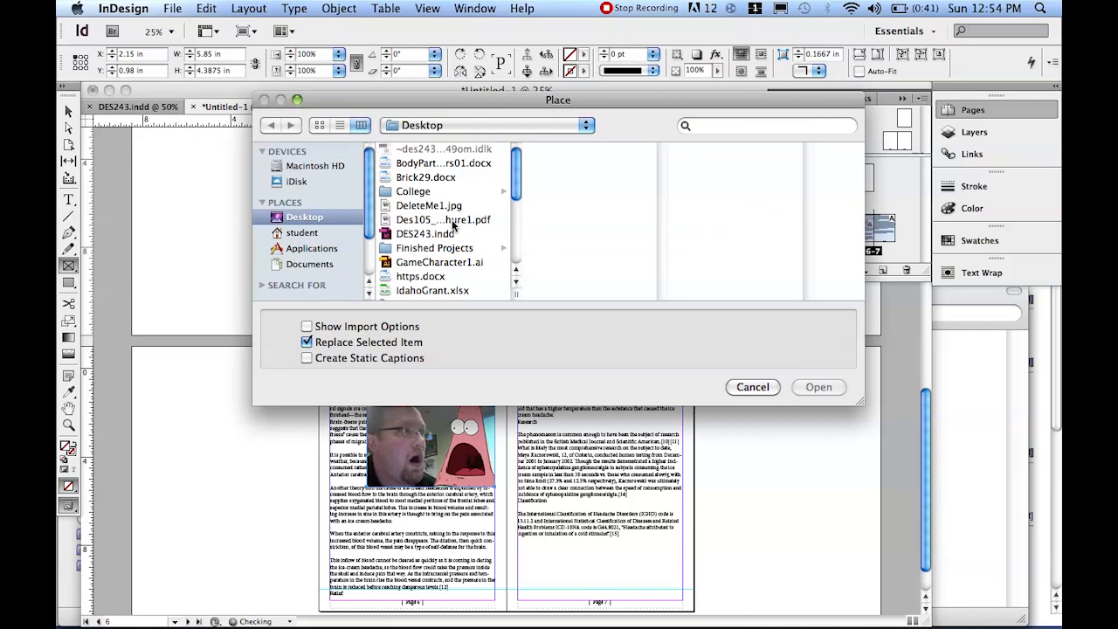
pyautogui.click(453, 222)
pyautogui.click(446, 208)
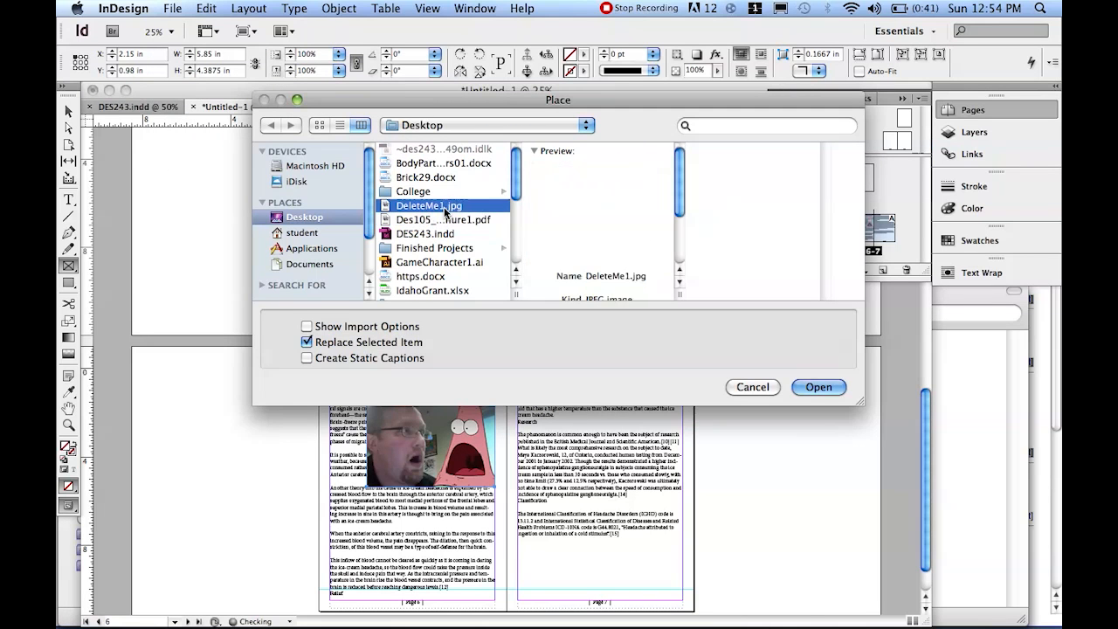
pyautogui.scroll(-3, 483, 231)
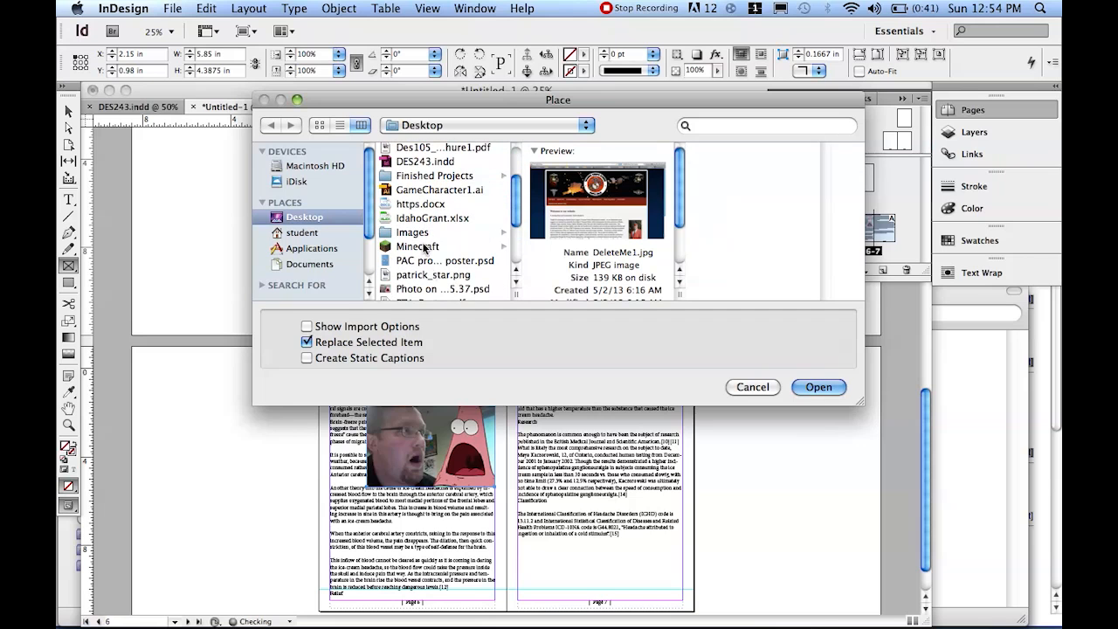
pyautogui.scroll(-2, 424, 248)
pyautogui.click(416, 264)
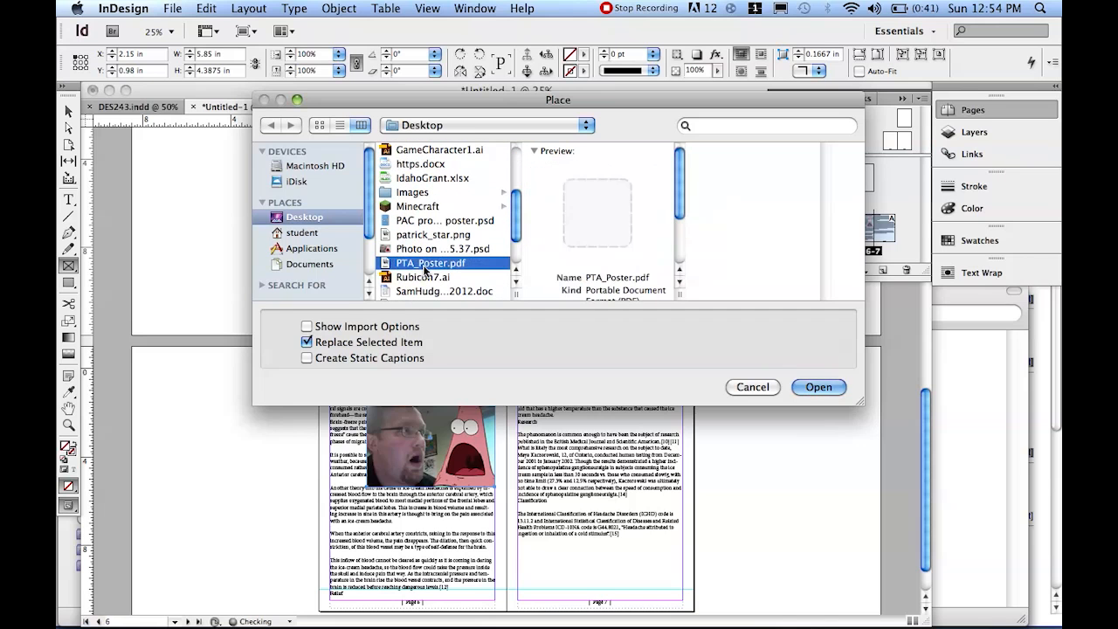
pyautogui.scroll(-2, 426, 255)
pyautogui.click(436, 249)
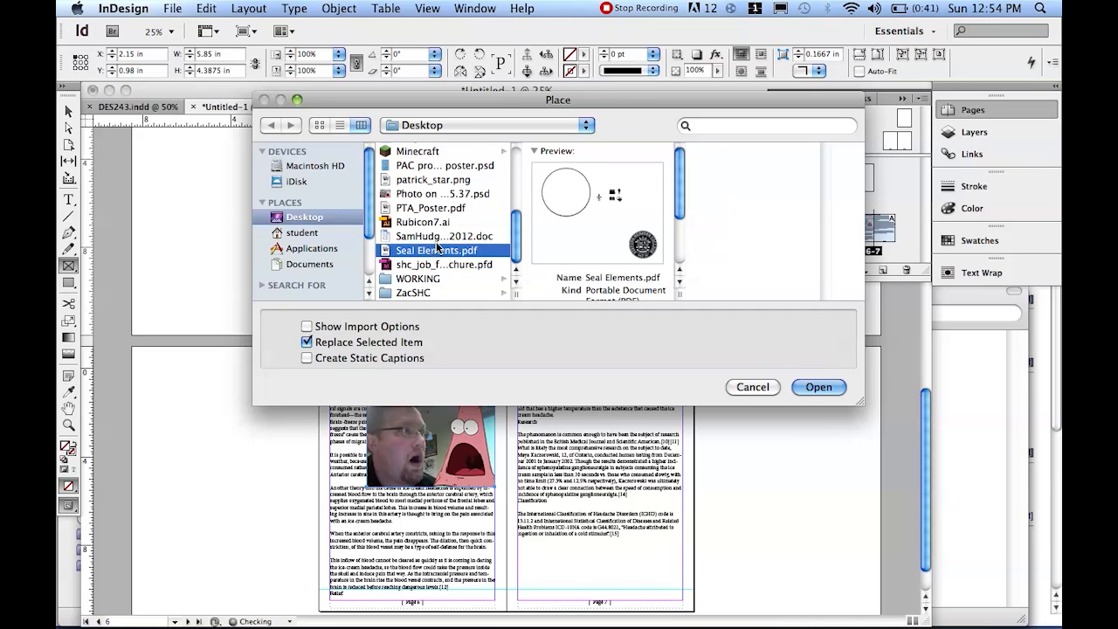
pyautogui.click(436, 237)
pyautogui.click(436, 222)
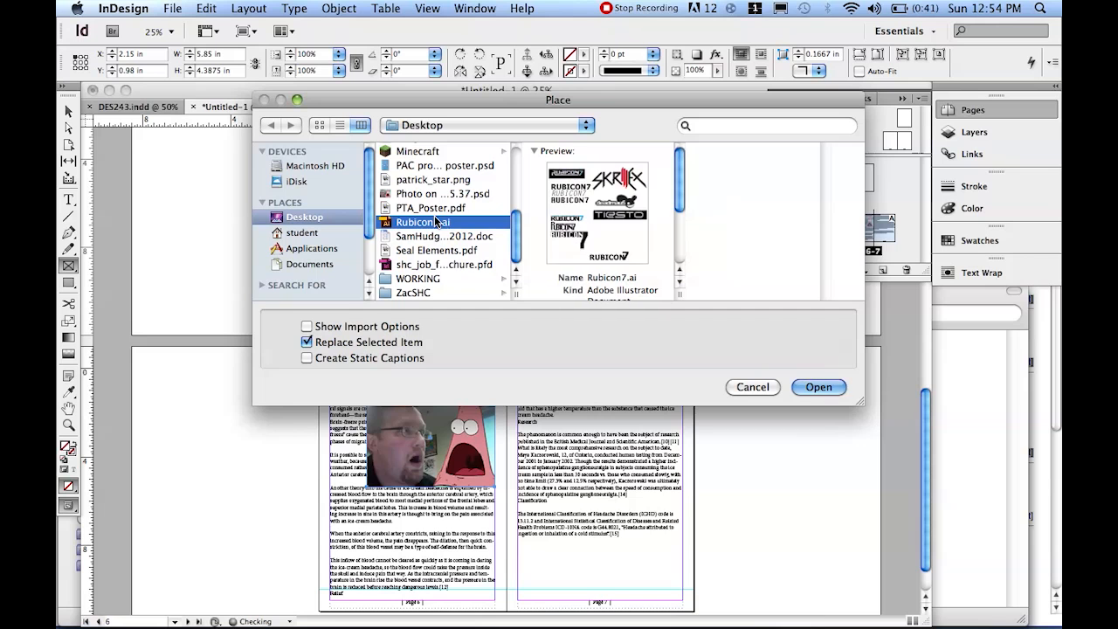
pyautogui.click(439, 280)
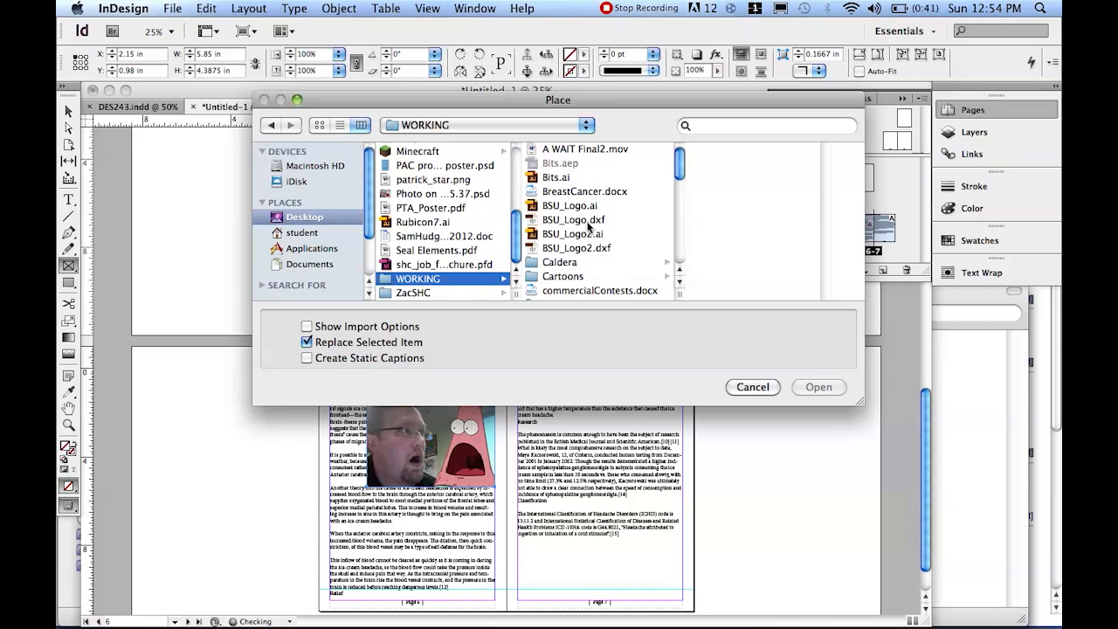
pyautogui.scroll(-15, 601, 196)
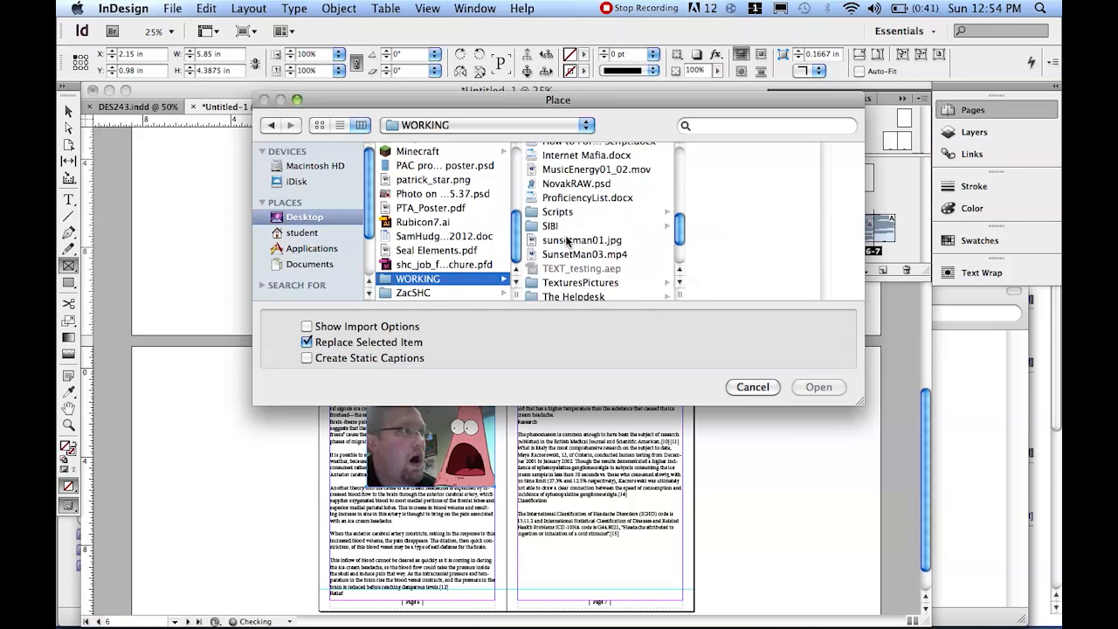
# Choose building2.JPG from the ZacSHC folder's Building Photos subfolder for placing.
pyautogui.click(422, 292)
pyautogui.click(574, 153)
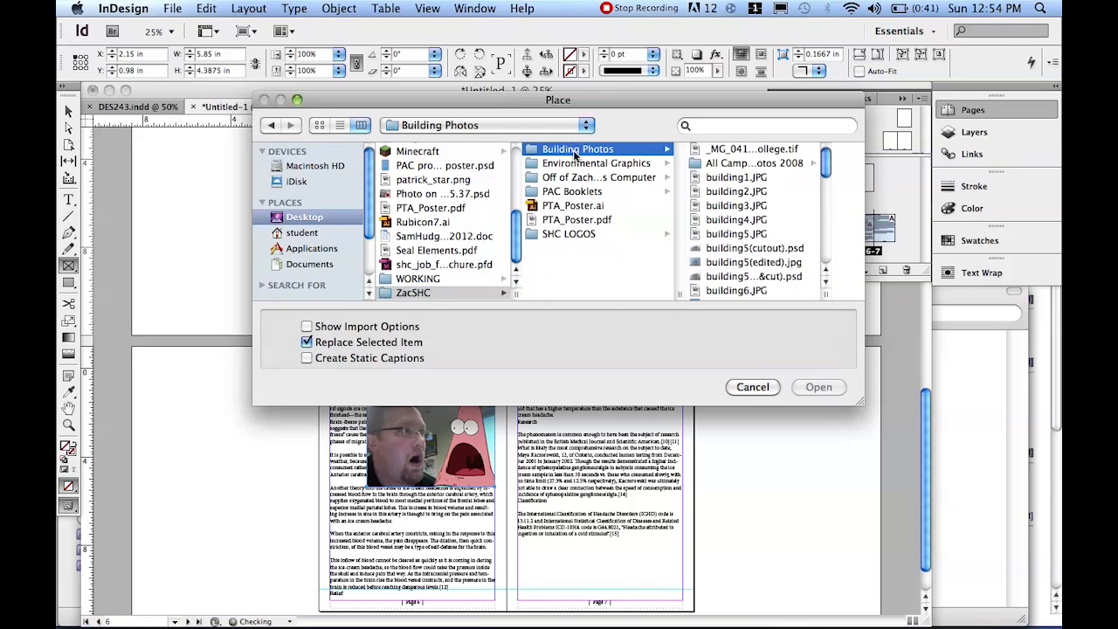
pyautogui.click(723, 188)
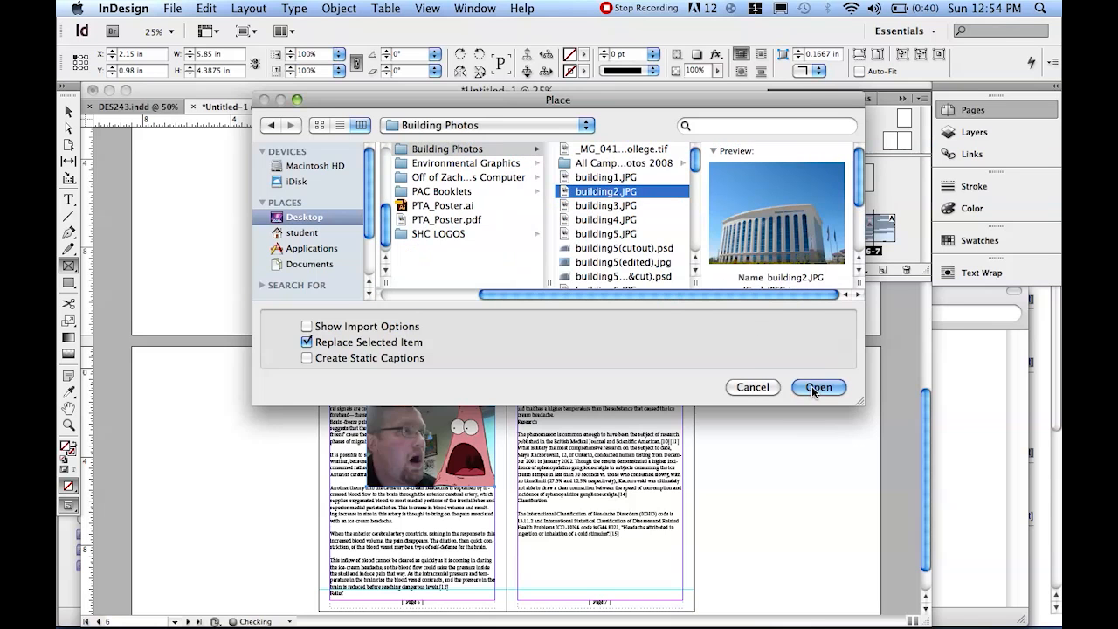
pyautogui.click(818, 387)
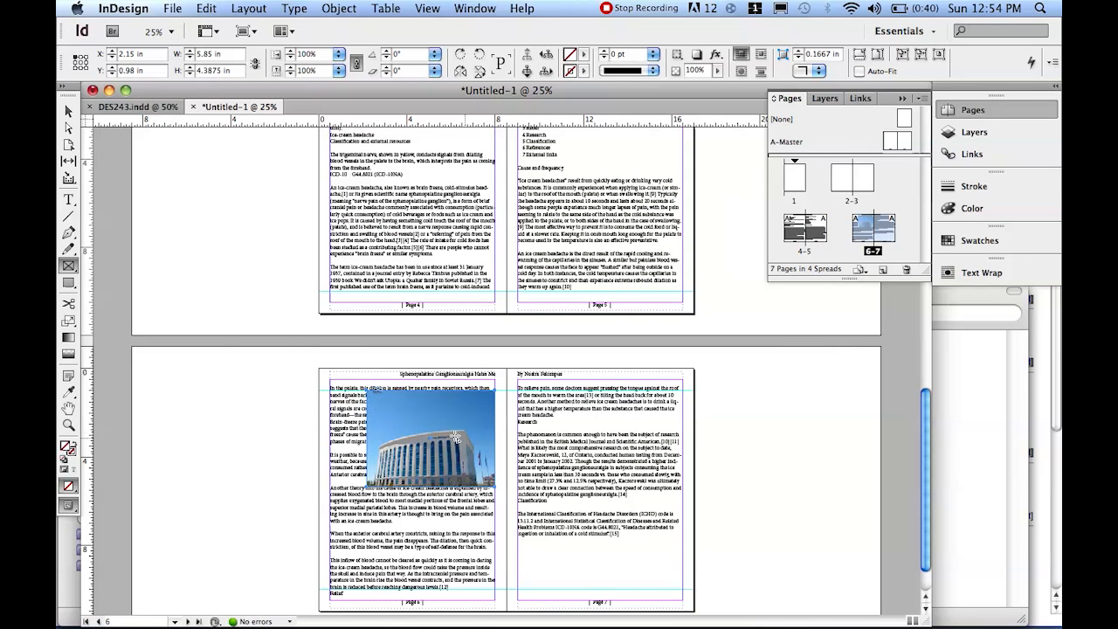
# Undo the replacement of the page 6 photo and place building2.JPG over lower page 5 instead, at about 12.62 by 9.47 in.
pyautogui.moveTo(436, 426); pyautogui.dragTo(598, 461)
pyautogui.press('super+z')
pyautogui.press('super+z')
pyautogui.click(601, 231)
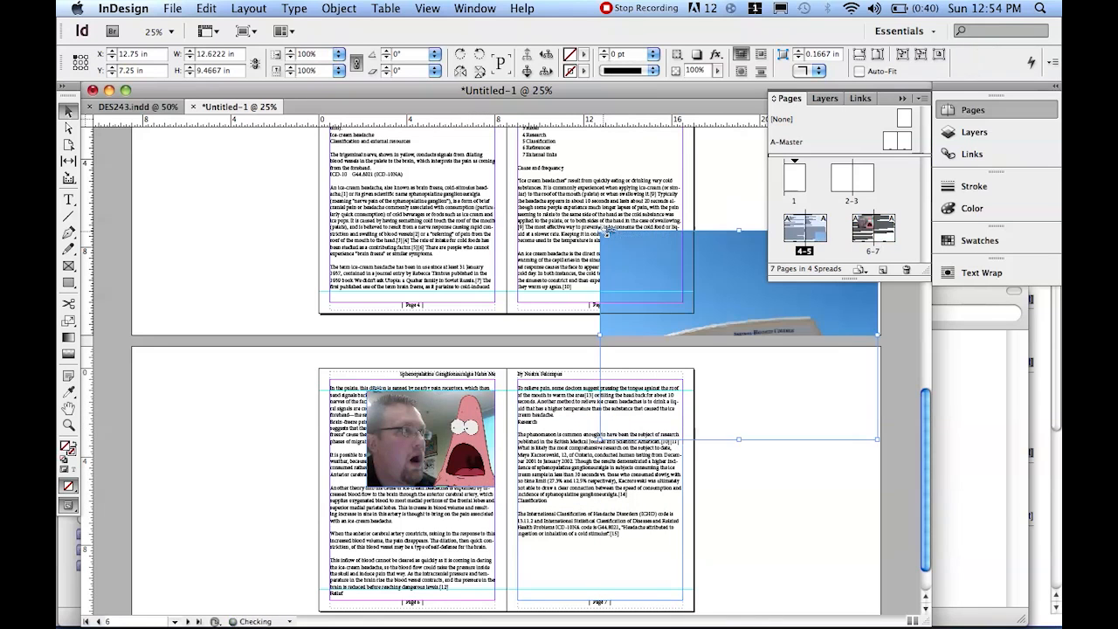
pyautogui.moveTo(716, 297); pyautogui.dragTo(644, 220)
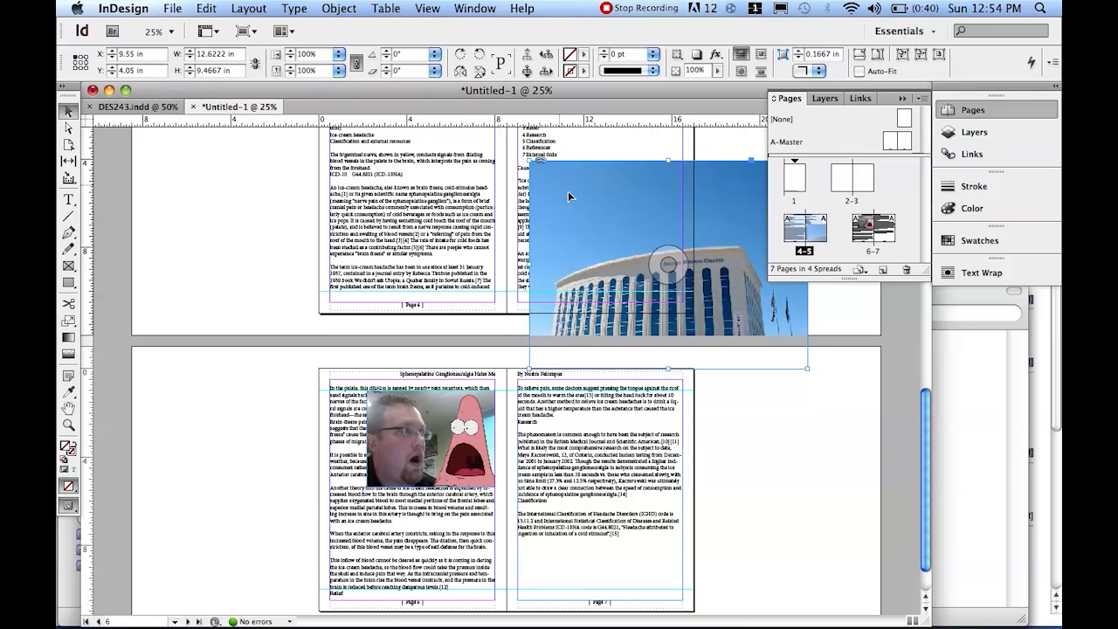
# Draw an empty graphic frame about 3.25 by 2.6 in against the inner margin and lower guide of page 4.
pyautogui.click(172, 8)
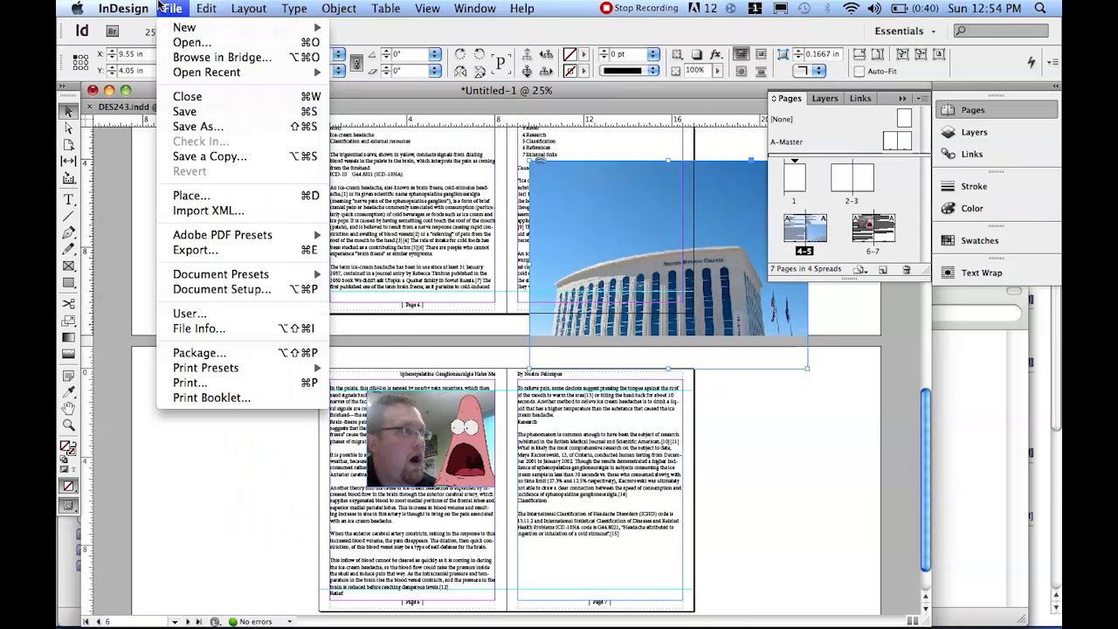
pyautogui.click(147, 231)
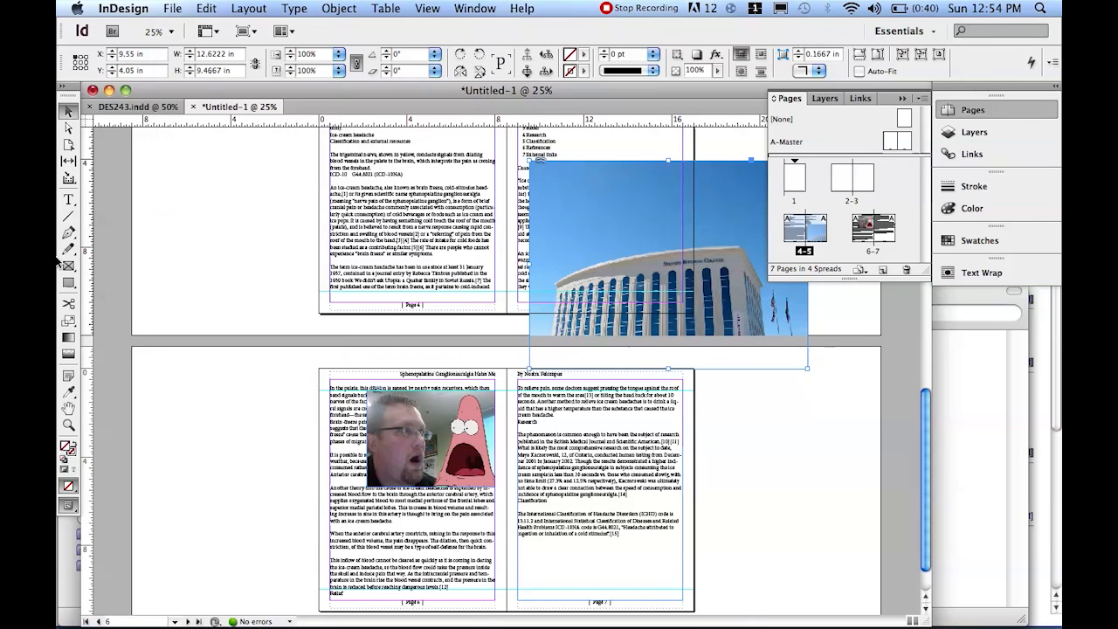
pyautogui.click(76, 271)
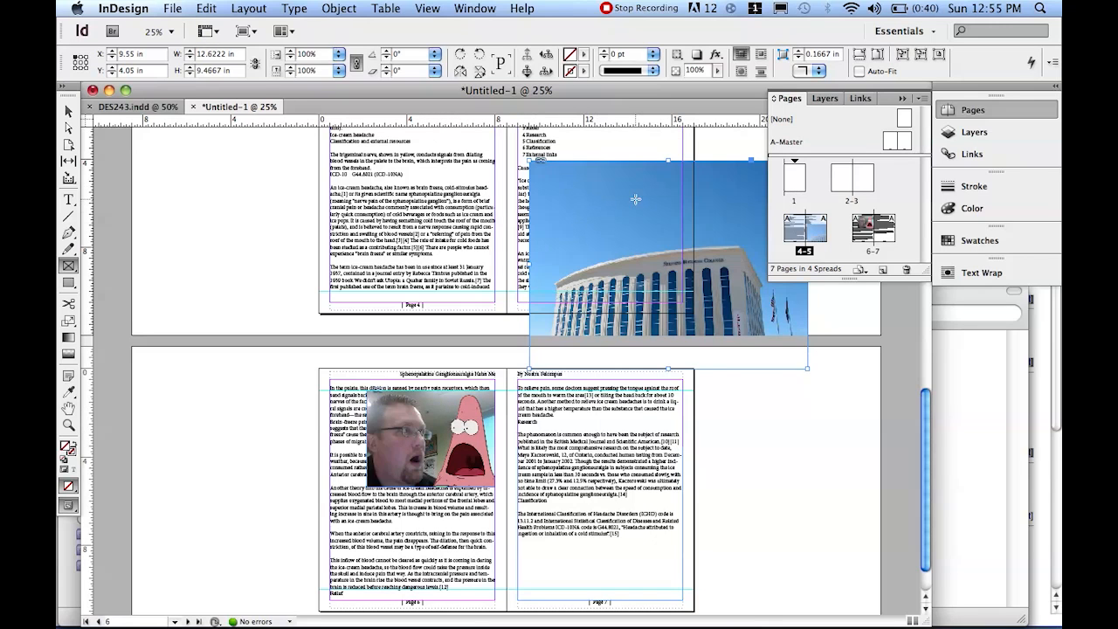
pyautogui.moveTo(422, 234); pyautogui.dragTo(494, 296)
# Place Nampa1.jpg from the Building Photos folder into the empty frame on page 4.
pyautogui.click(172, 8)
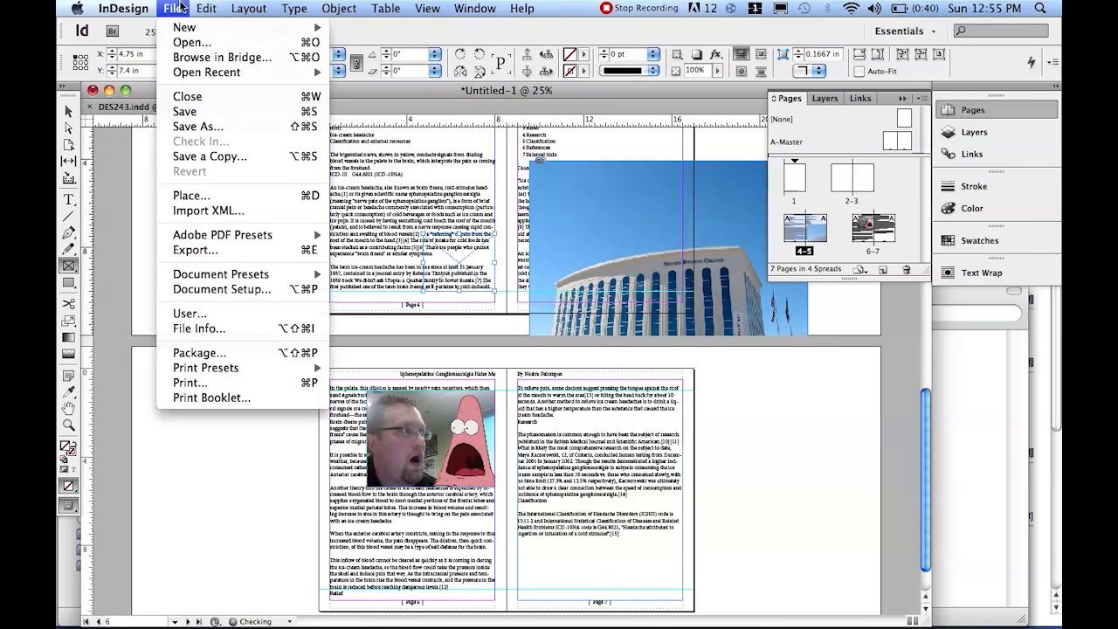
pyautogui.click(210, 196)
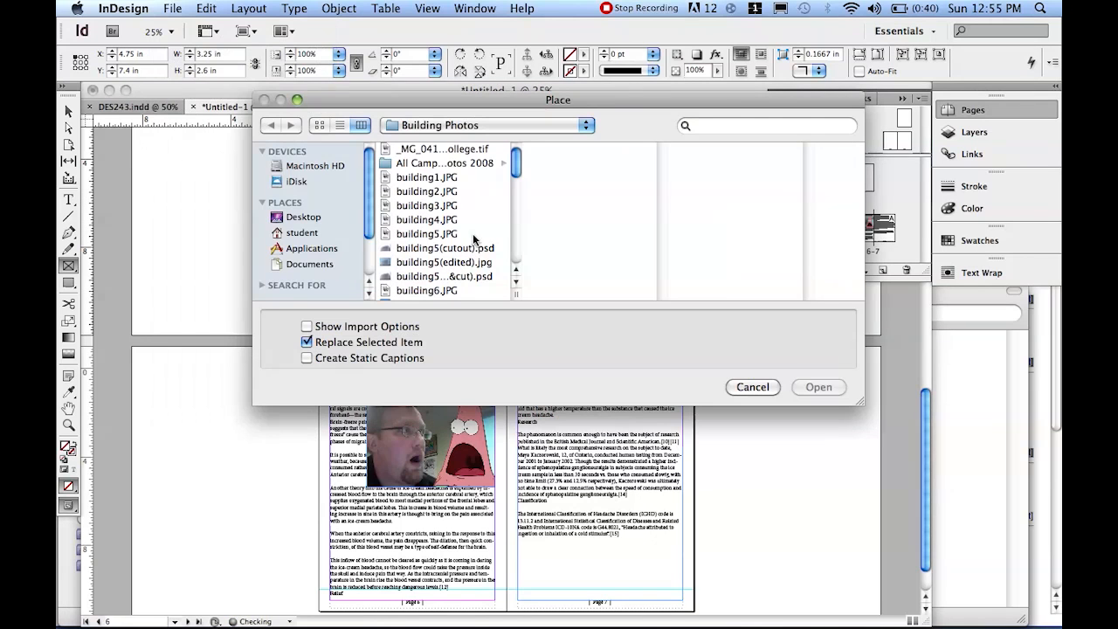
pyautogui.scroll(-4, 442, 293)
pyautogui.click(433, 248)
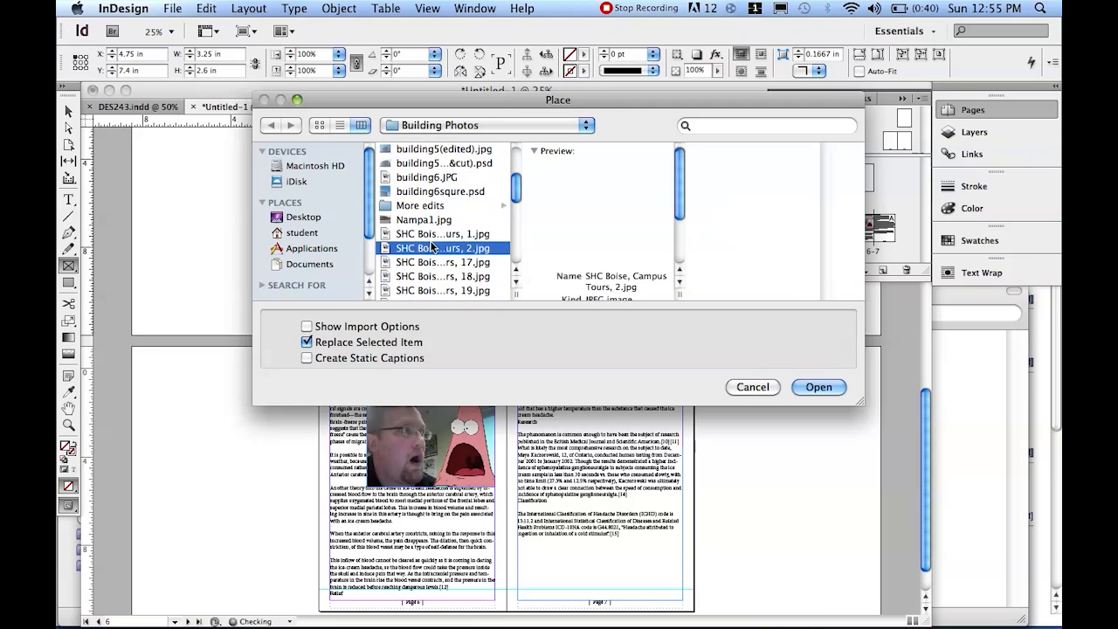
pyautogui.click(433, 220)
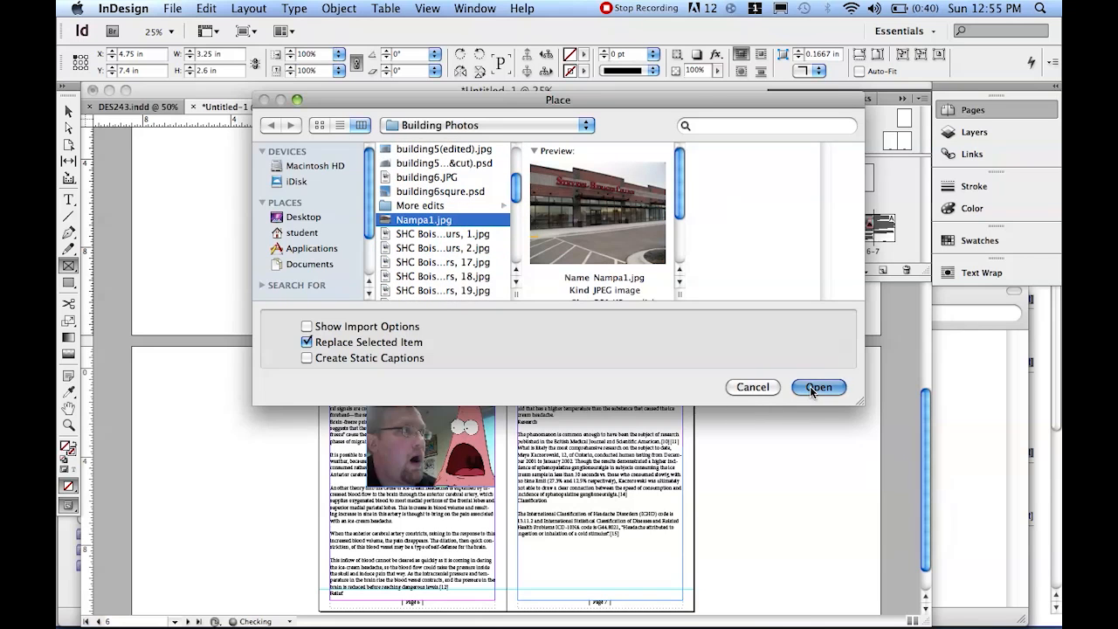
pyautogui.click(810, 386)
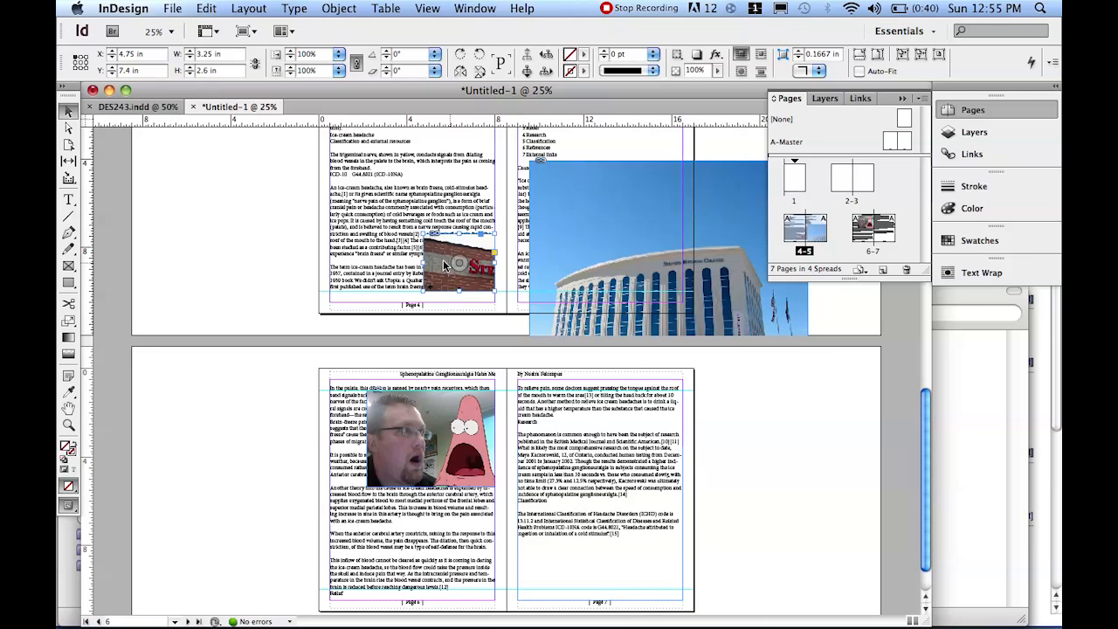
# Fit the storefront image on page 4 using Fill Frame Proportionally.
pyautogui.rightClick(444, 264)
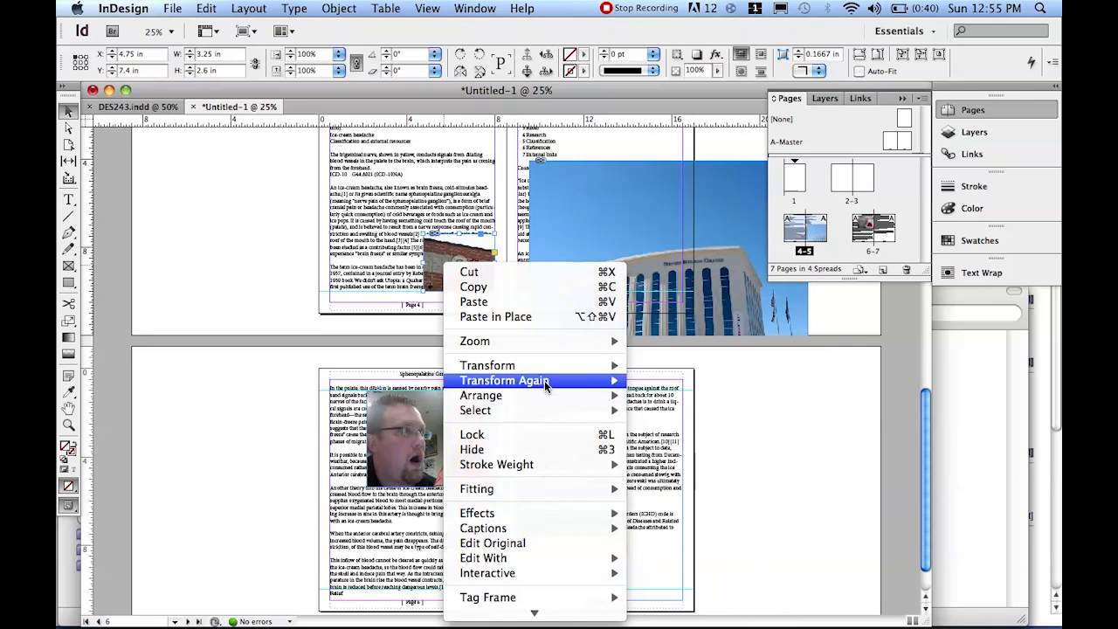
pyautogui.moveTo(563, 489)
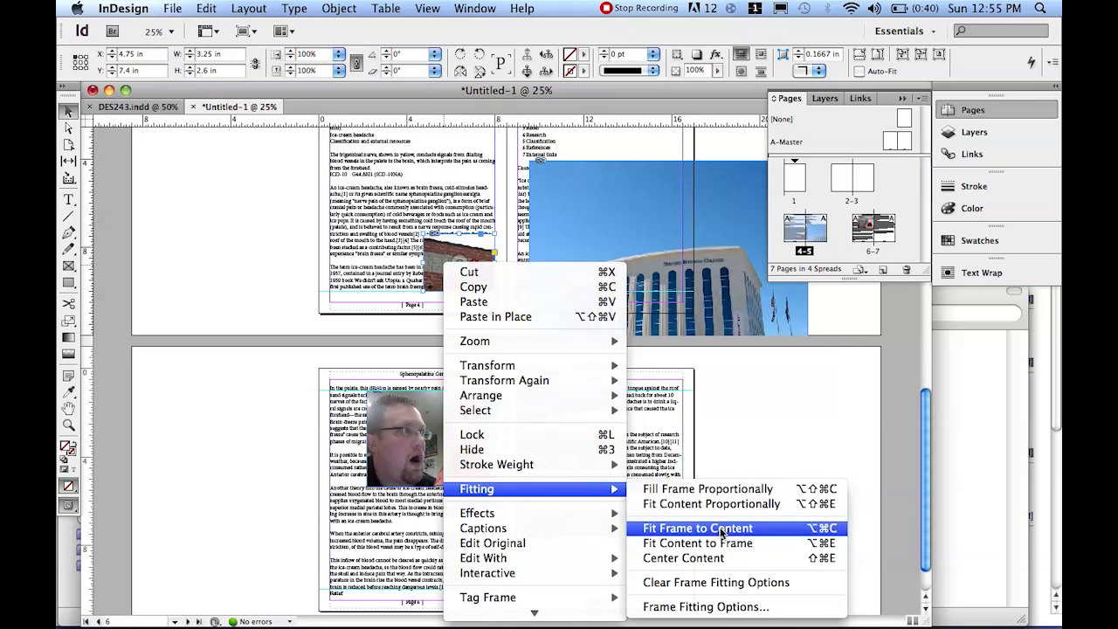
pyautogui.click(733, 491)
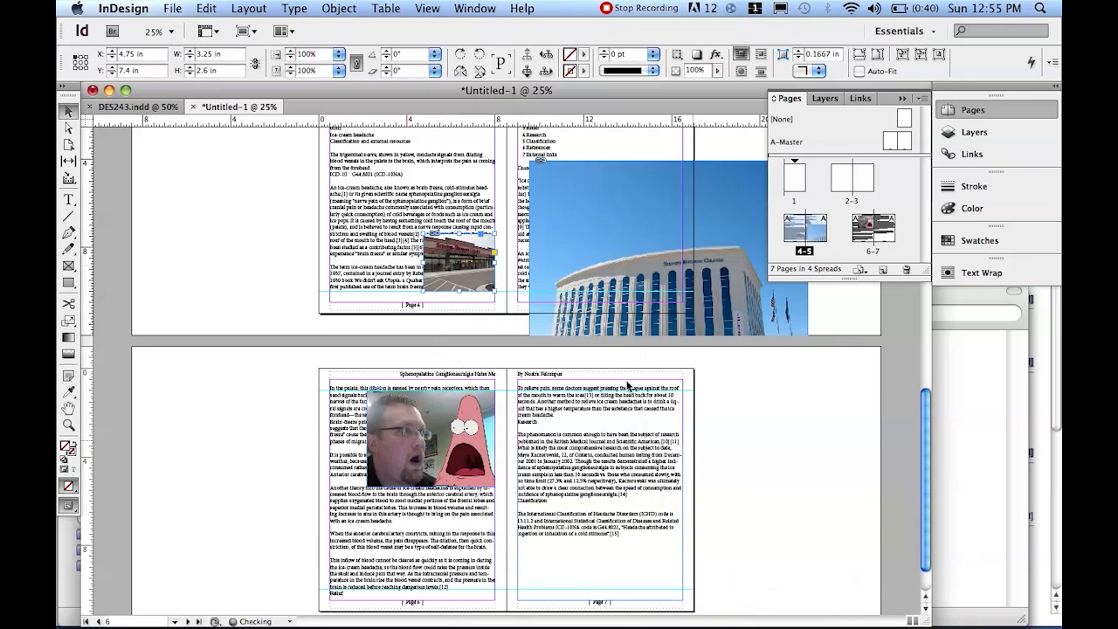
# Crop the building image's frame to about 3.75 by 1.74 in against the inner margin of page 5.
pyautogui.click(540, 169)
pyautogui.moveTo(532, 158); pyautogui.dragTo(613, 228)
pyautogui.scroll(5, 613, 228)
pyautogui.moveTo(629, 390); pyautogui.dragTo(601, 323)
pyautogui.moveTo(604, 276); pyautogui.dragTo(601, 331)
# Fill the page 5 building frame proportionally and shift the image upward within its frame.
pyautogui.rightClick(566, 348)
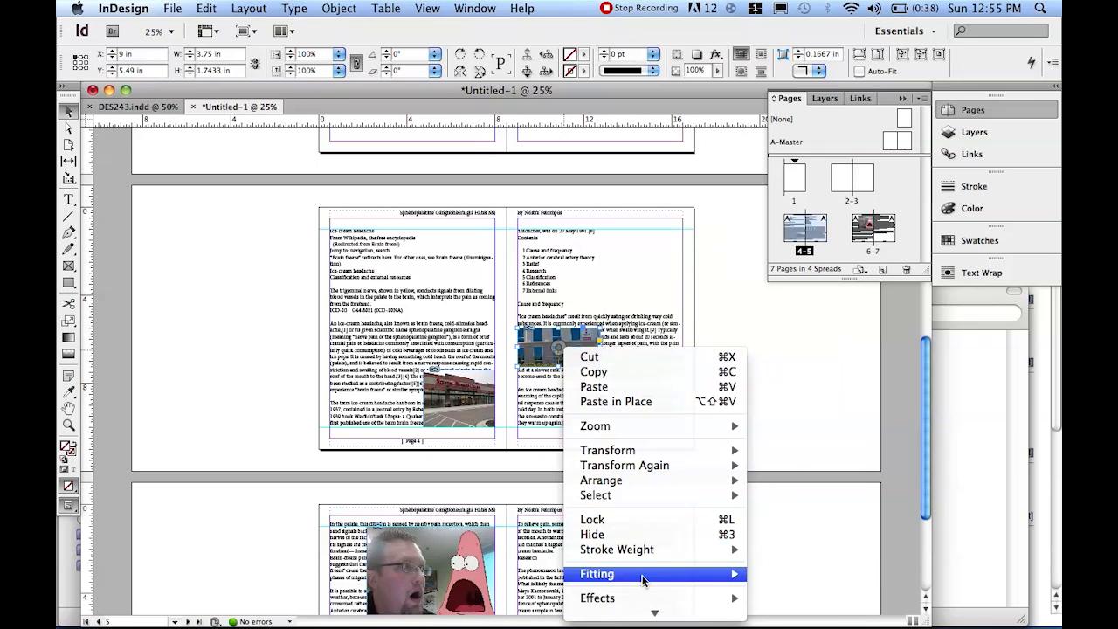
pyautogui.moveTo(644, 573)
pyautogui.click(828, 493)
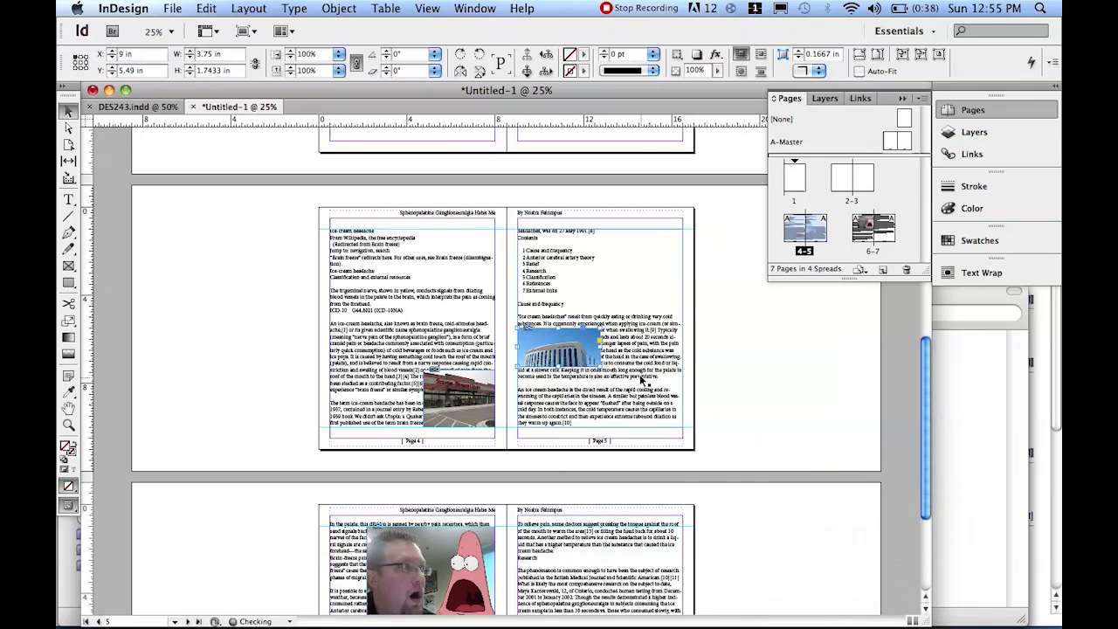
pyautogui.moveTo(553, 346)
pyautogui.mouseDown()
pyautogui.moveTo(582, 349)
pyautogui.moveTo(558, 338)
pyautogui.mouseUp()
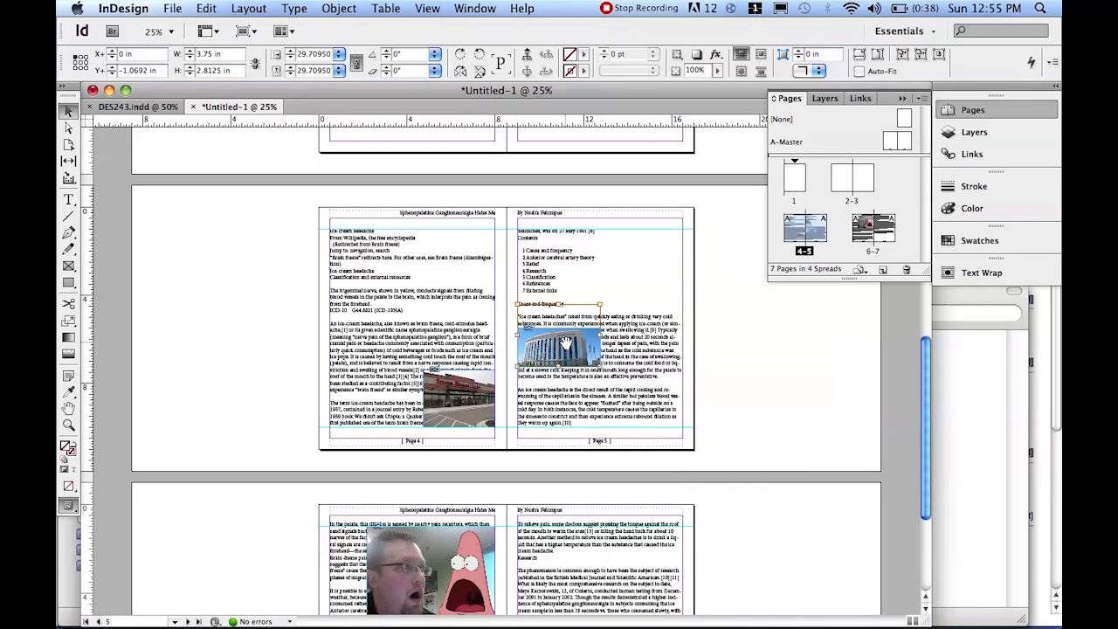
pyautogui.press('Up')
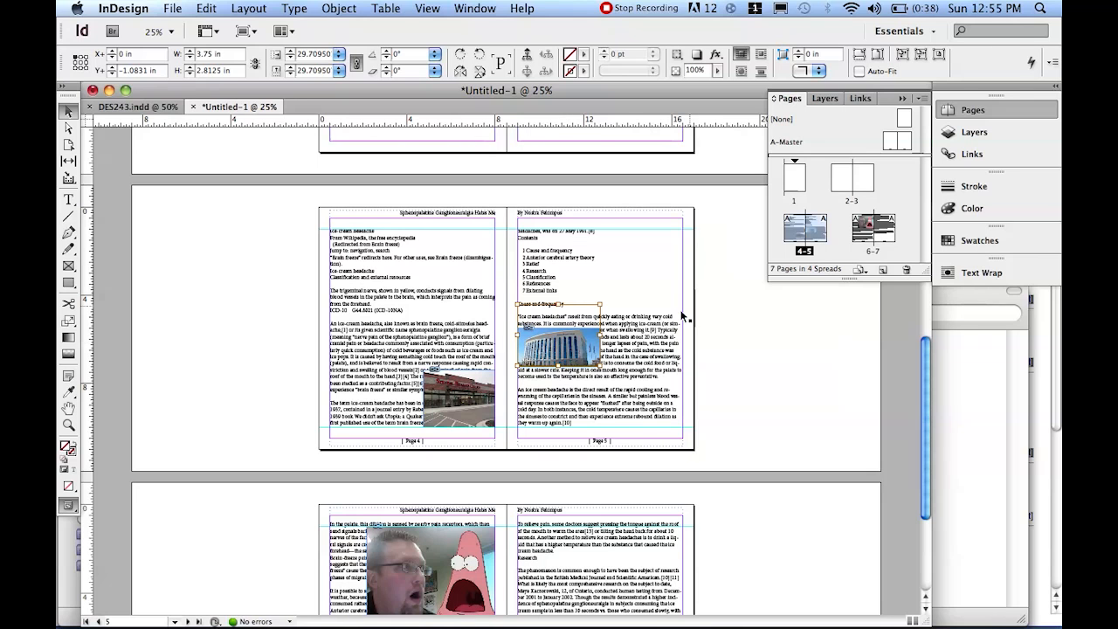
# Scale down the frame of the photo on page 6 to about 4.6 by 3.45 in, keeping it against the inner margin.
pyautogui.click(677, 365)
pyautogui.press('z')
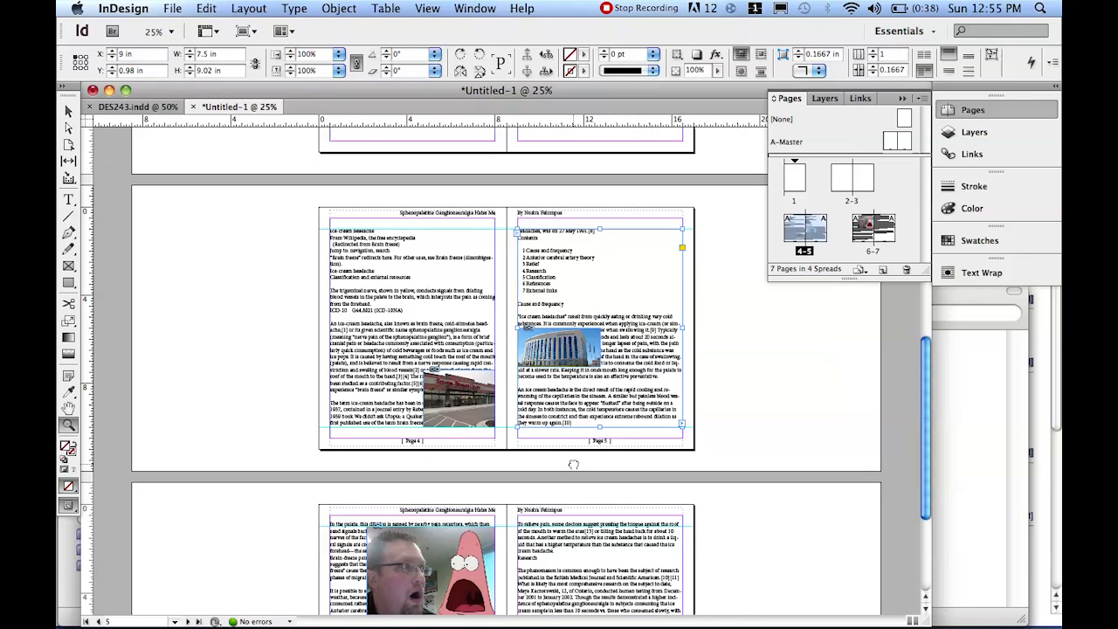
pyautogui.scroll(-3, 524, 419)
pyautogui.press('v')
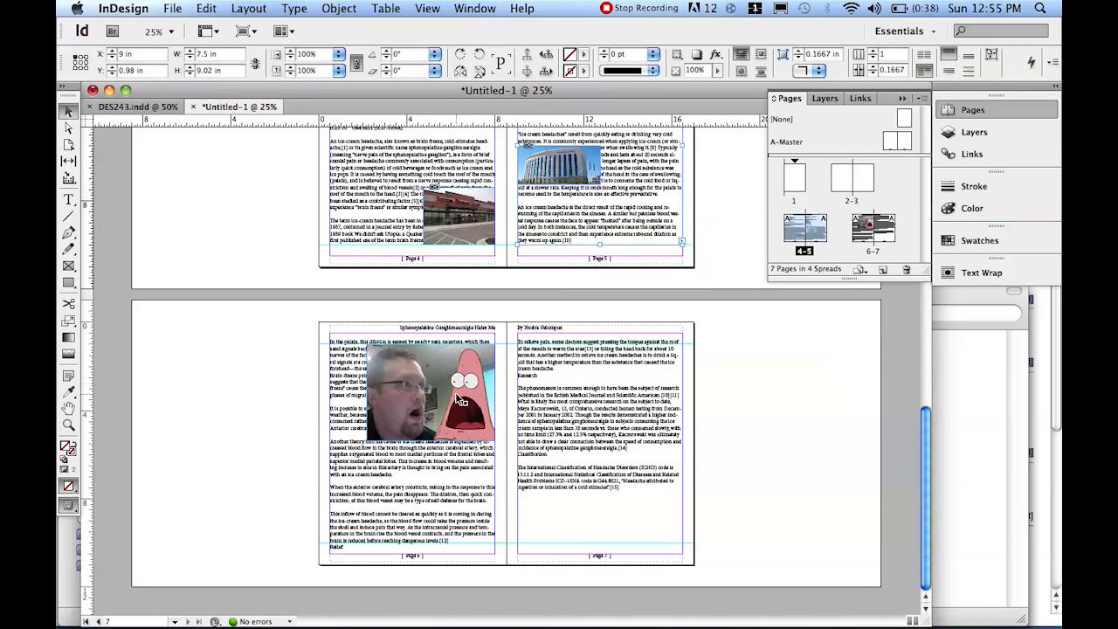
pyautogui.click(428, 389)
pyautogui.moveTo(369, 444); pyautogui.dragTo(396, 423)
# Fit the page 6 photo to its reduced frame using Fill Frame Proportionally.
pyautogui.rightClick(455, 376)
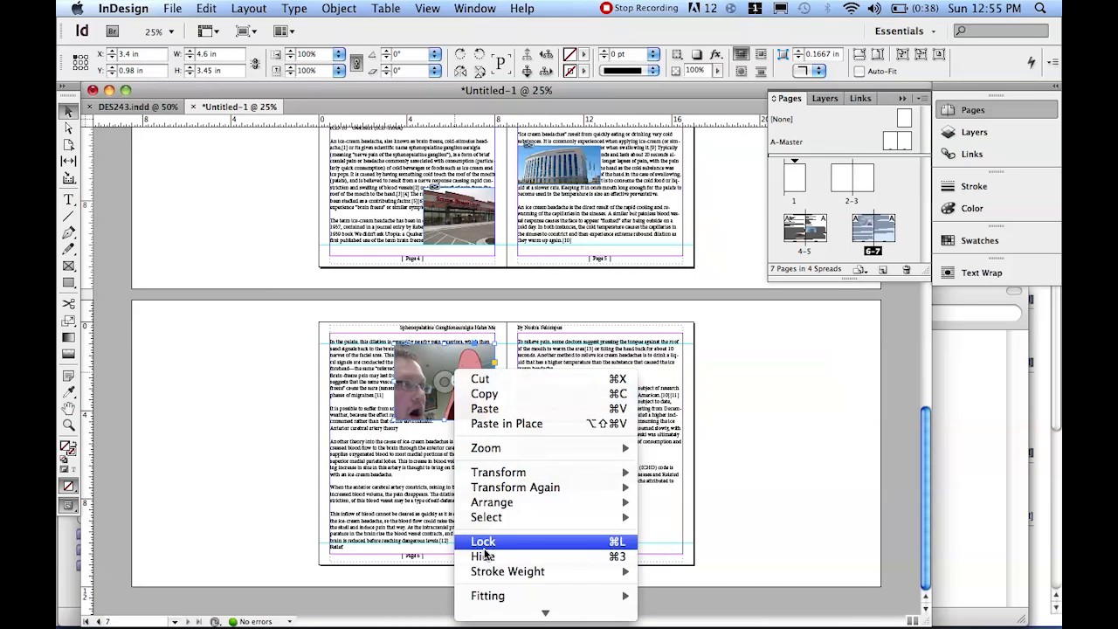
pyautogui.moveTo(505, 596)
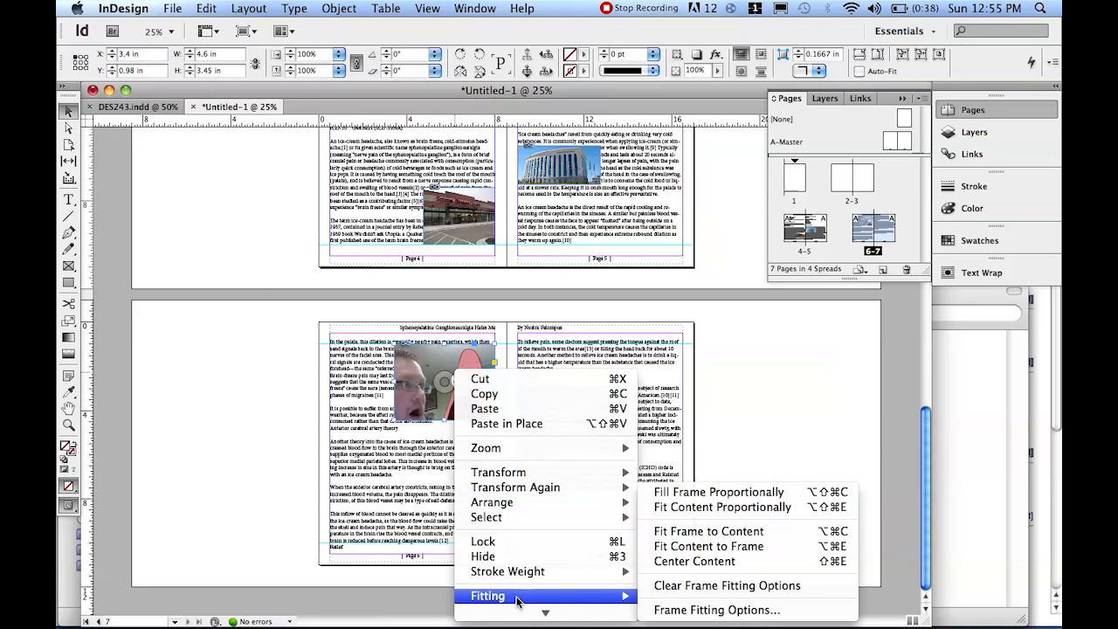
pyautogui.click(763, 498)
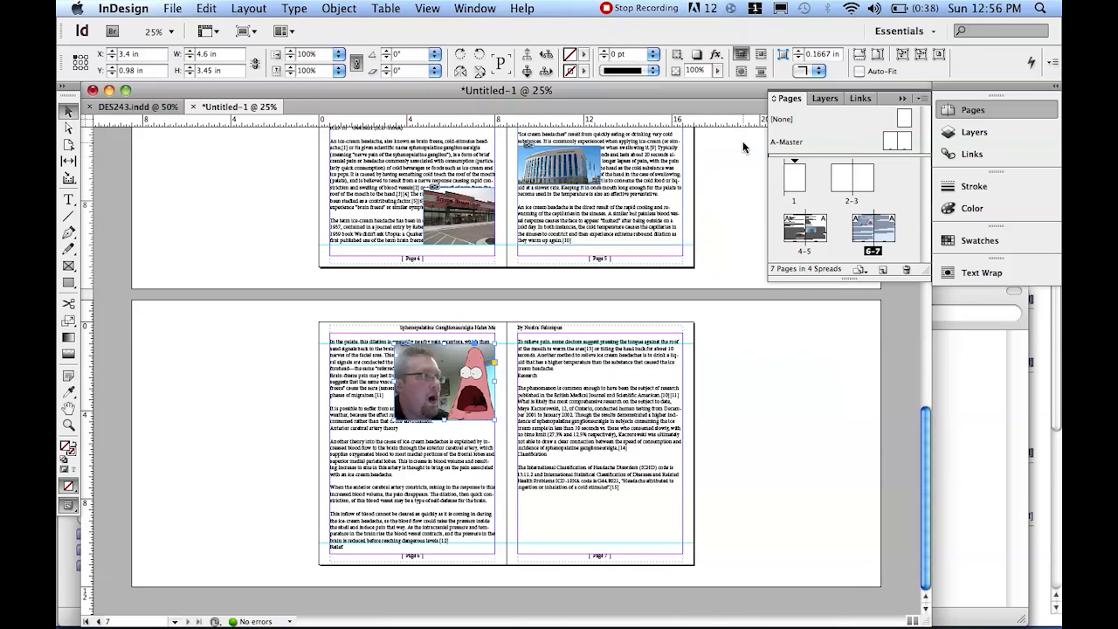
# Bring up the Text Wrap settings.
pyautogui.click(479, 10)
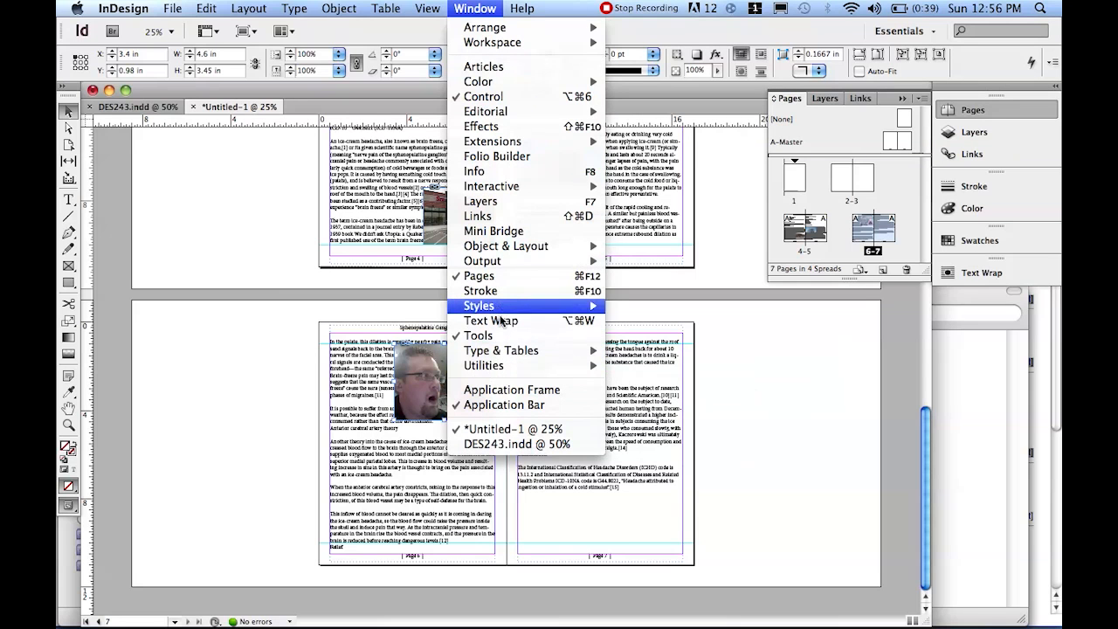
pyautogui.click(1019, 256)
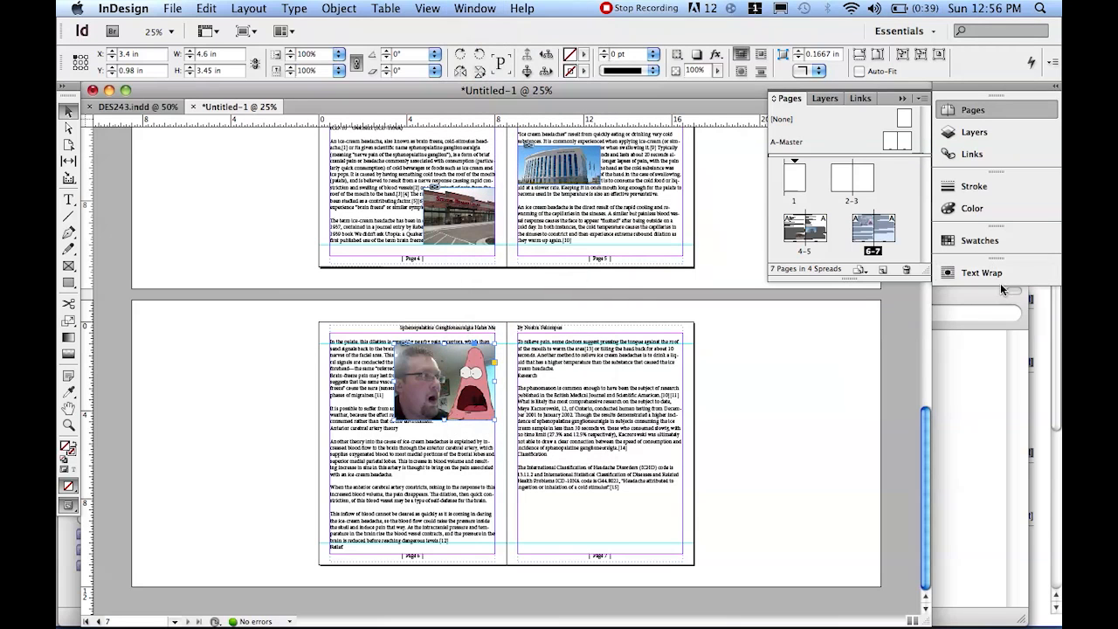
pyautogui.click(990, 274)
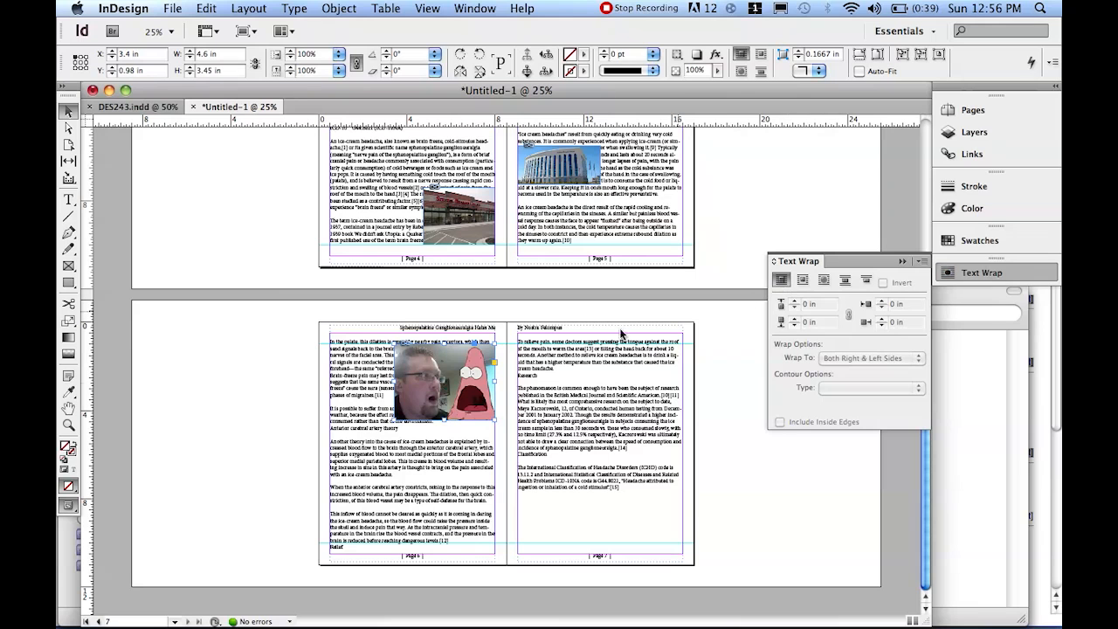
# Try wrapping text around the bounding boxes of the page 4 storefront and page 5 building images together, and undo it.
pyautogui.click(476, 228)
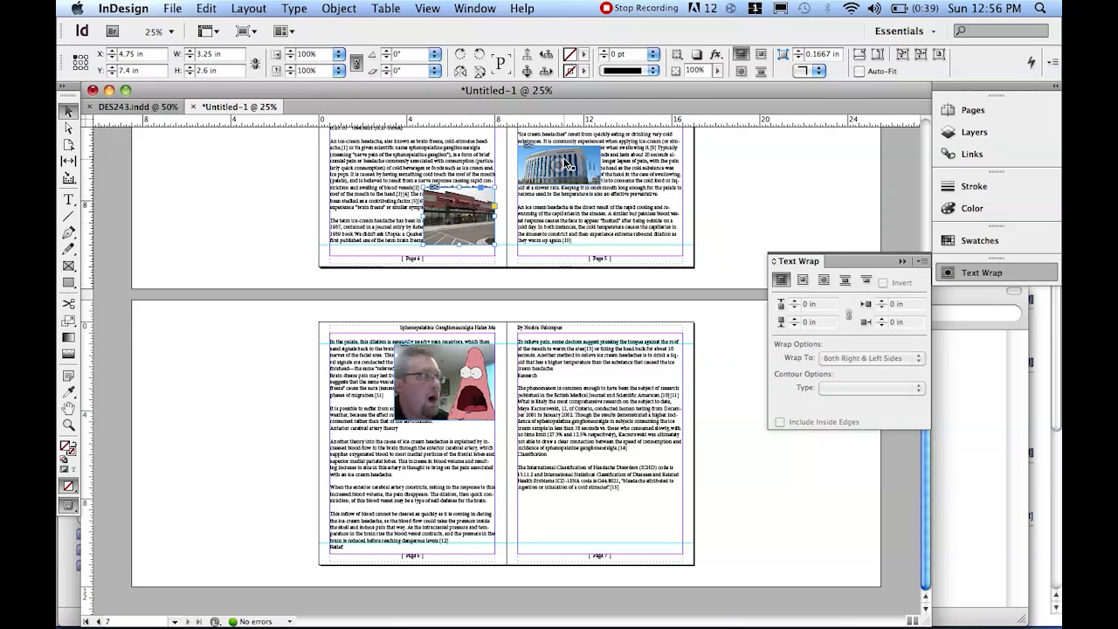
pyautogui.click(481, 229)
pyautogui.click(535, 166)
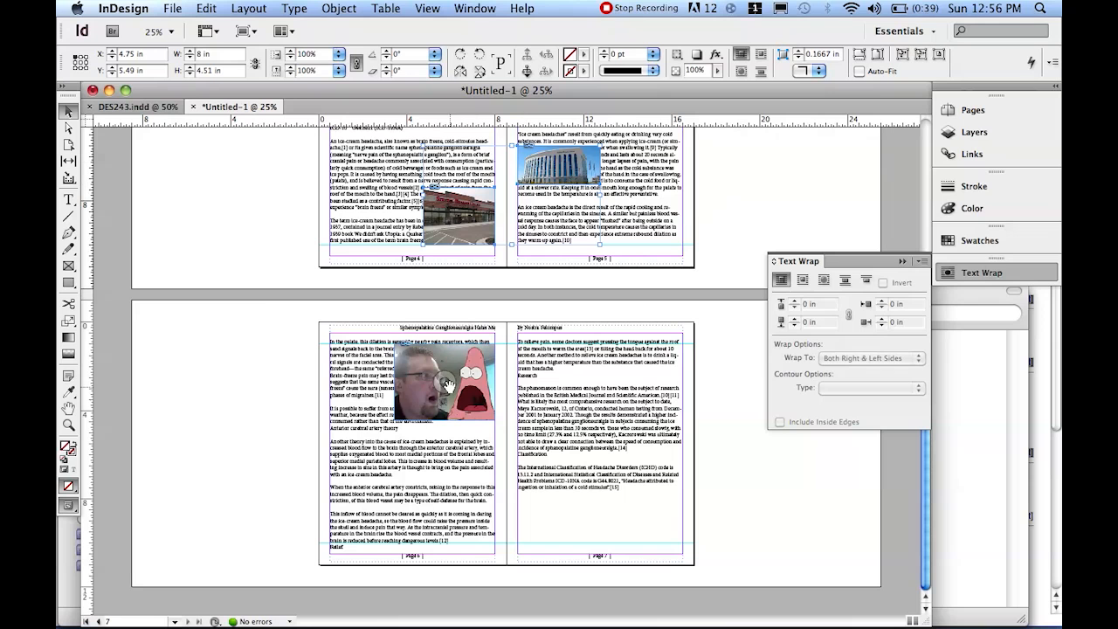
pyautogui.click(517, 178)
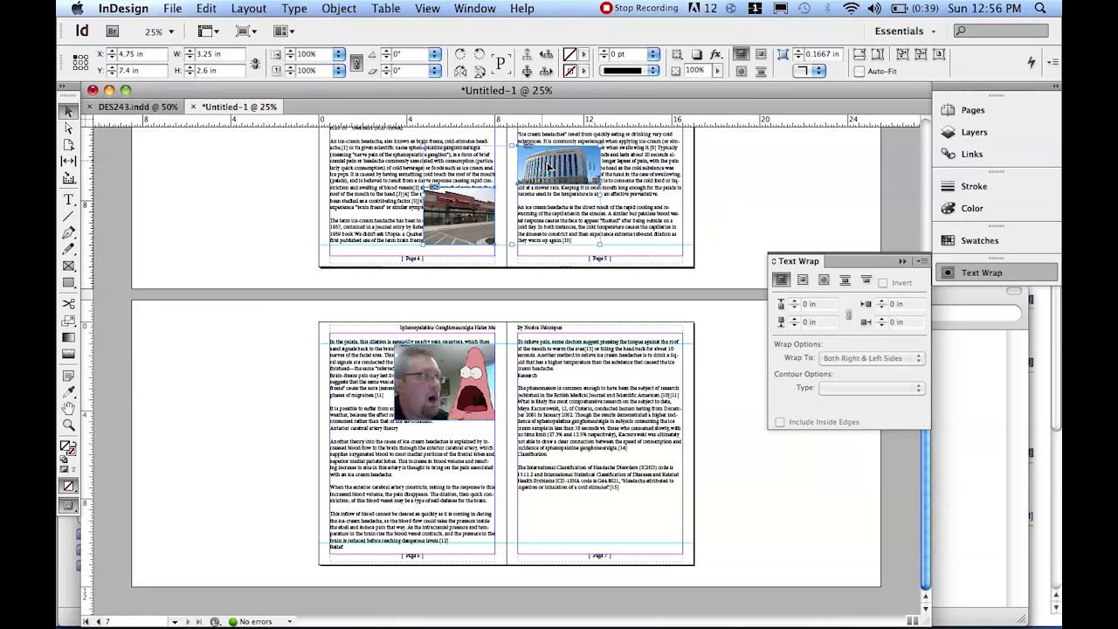
pyautogui.click(802, 280)
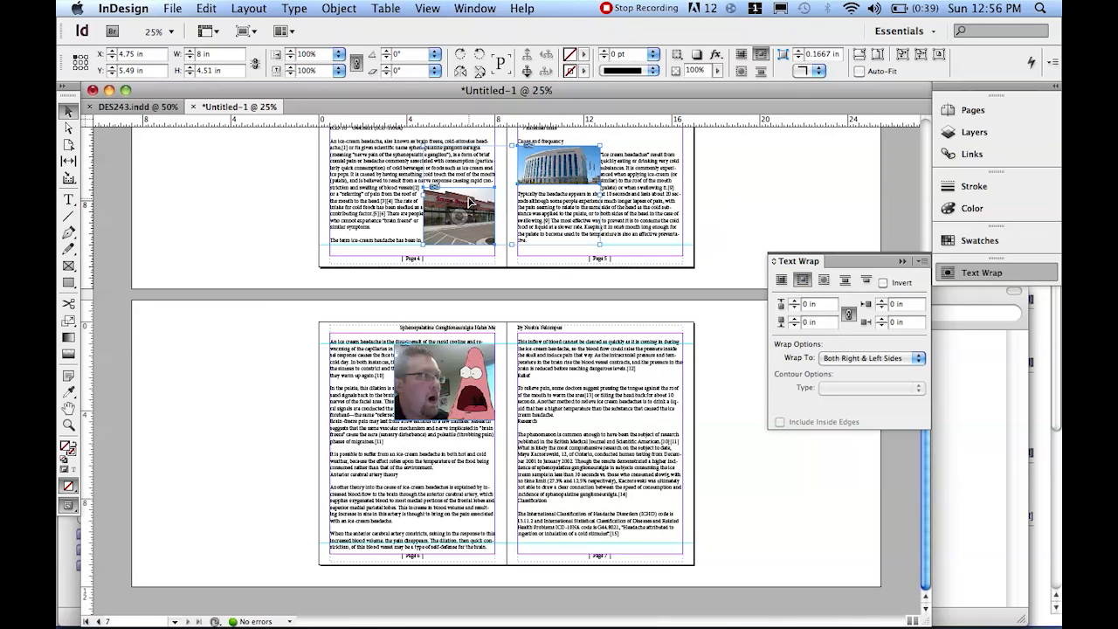
pyautogui.press('super+z')
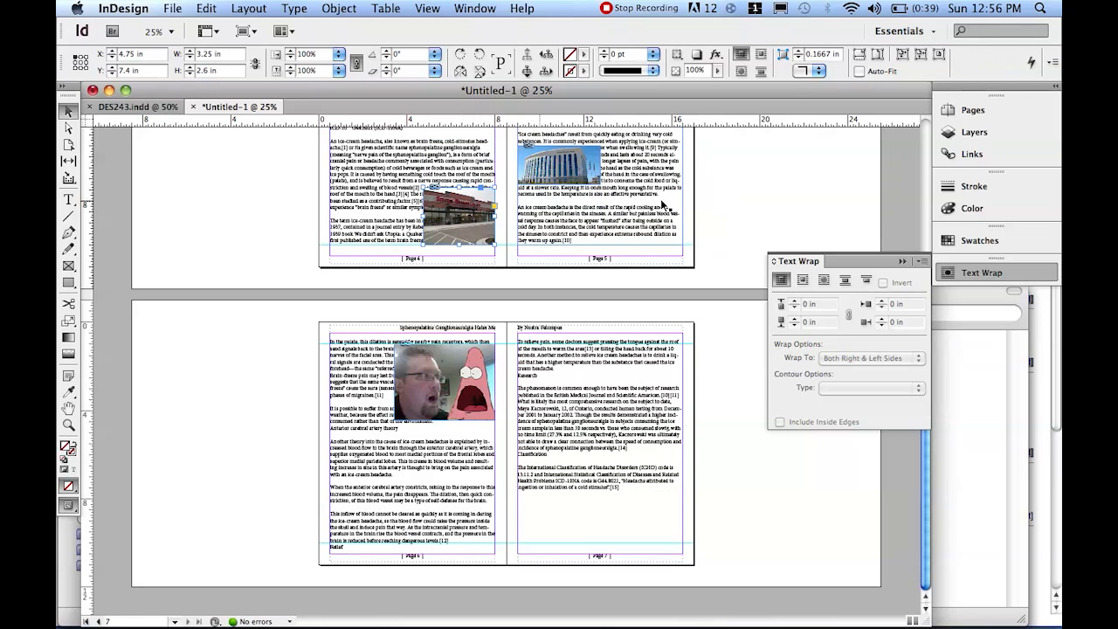
# Wrap text around the bounding box of the page 4 storefront image with a 0.5 in offset on all sides.
pyautogui.click(804, 280)
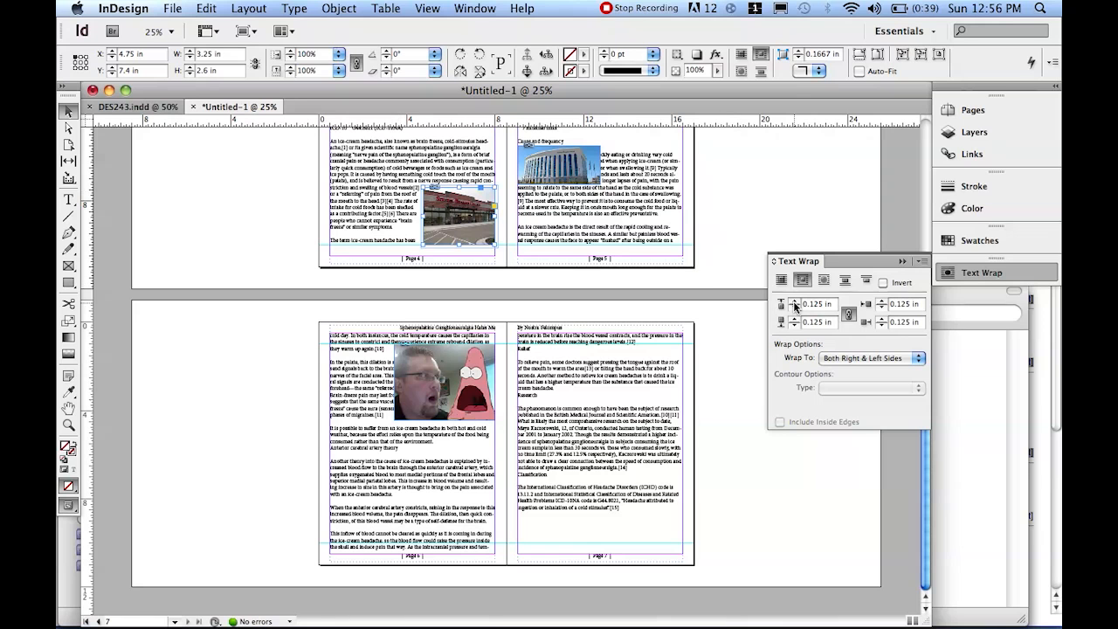
pyautogui.click(795, 302)
pyautogui.click(795, 302)
pyautogui.click(795, 303)
pyautogui.click(795, 302)
pyautogui.click(795, 302)
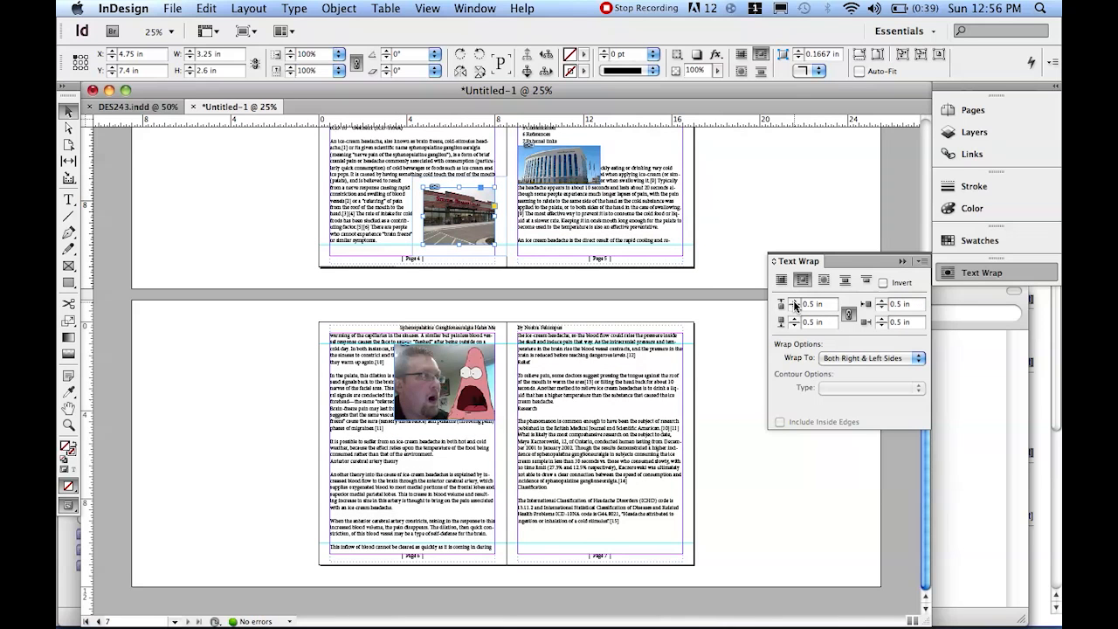
# Wrap text around the bounding box of the page 5 building image with a 0.9375 in offset on all sides.
pyautogui.click(594, 162)
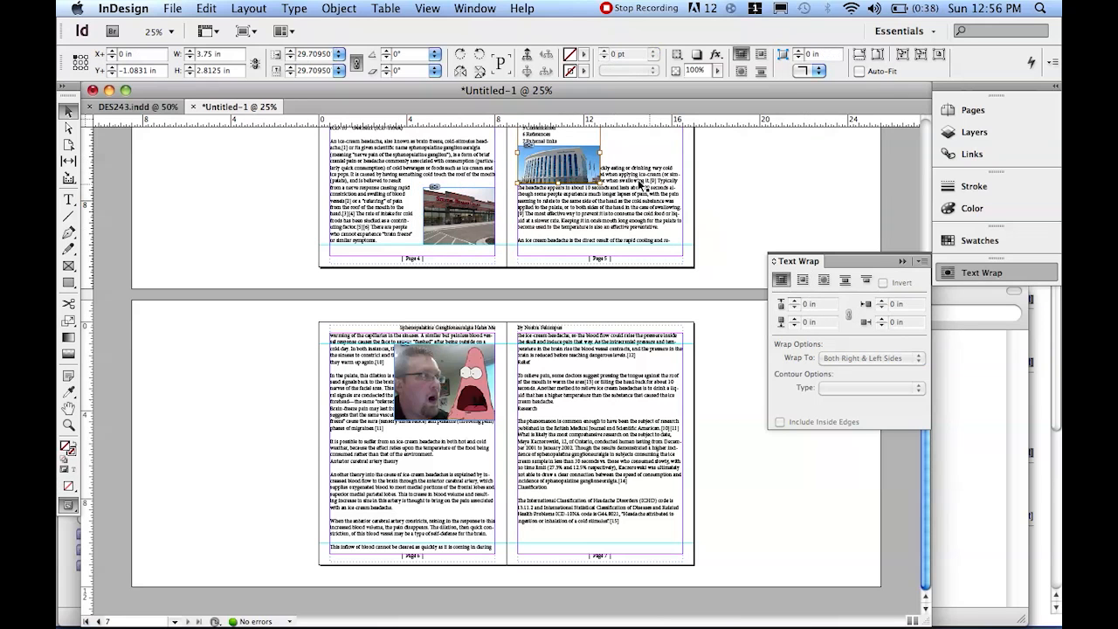
pyautogui.click(802, 279)
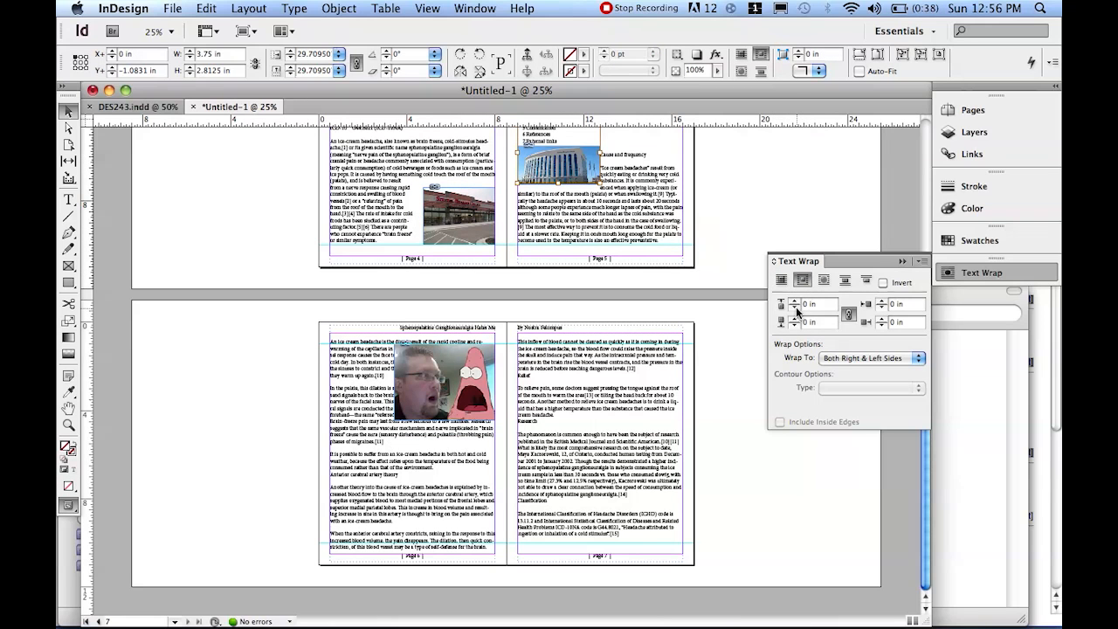
pyautogui.click(796, 303)
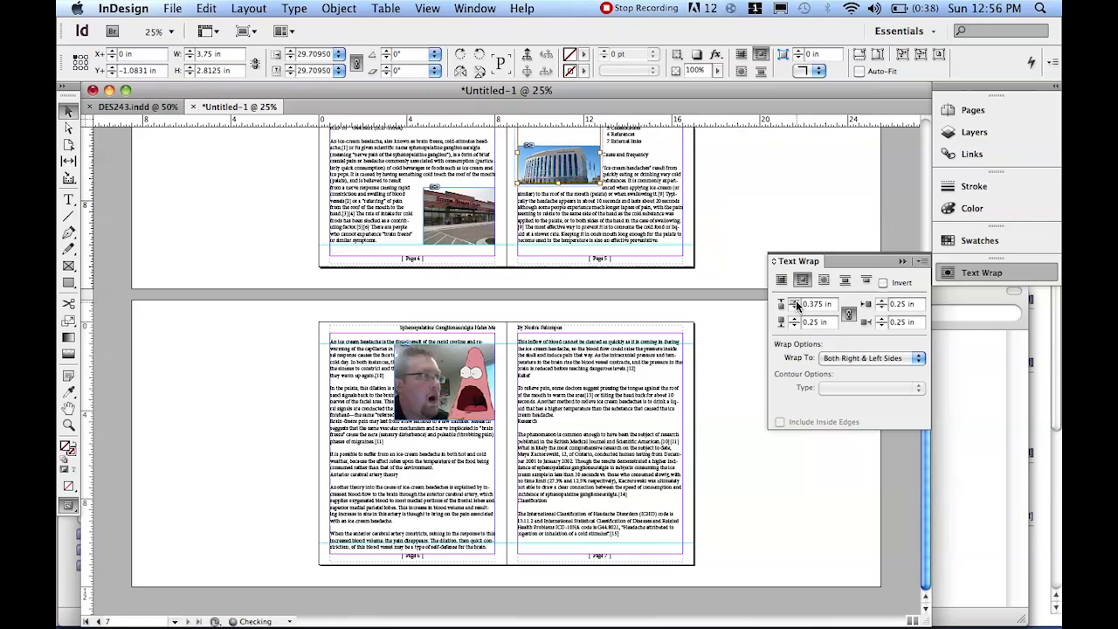
pyautogui.click(796, 303)
pyautogui.click(796, 303)
pyautogui.click(796, 303)
pyautogui.click(796, 303)
pyautogui.click(796, 303)
pyautogui.click(796, 303)
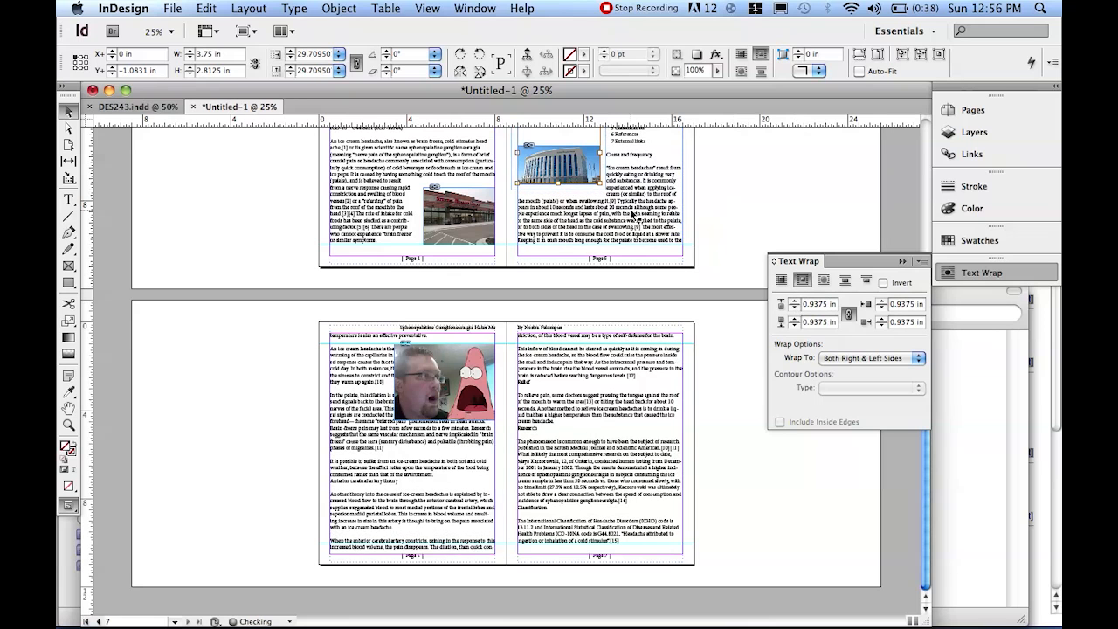
# Try shifting the page 5 building image downward, and undo the shift.
pyautogui.scroll(4, 634, 211)
pyautogui.click(633, 209)
pyautogui.scroll(-2, 611, 205)
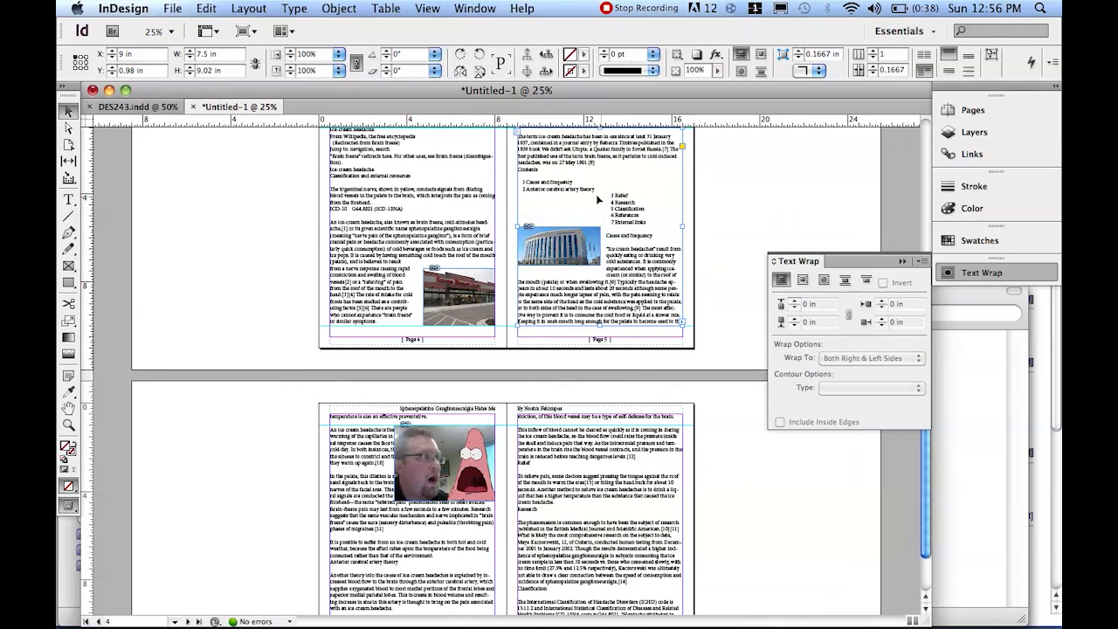
pyautogui.click(557, 247)
pyautogui.moveTo(574, 237); pyautogui.dragTo(574, 278)
pyautogui.press('super+z')
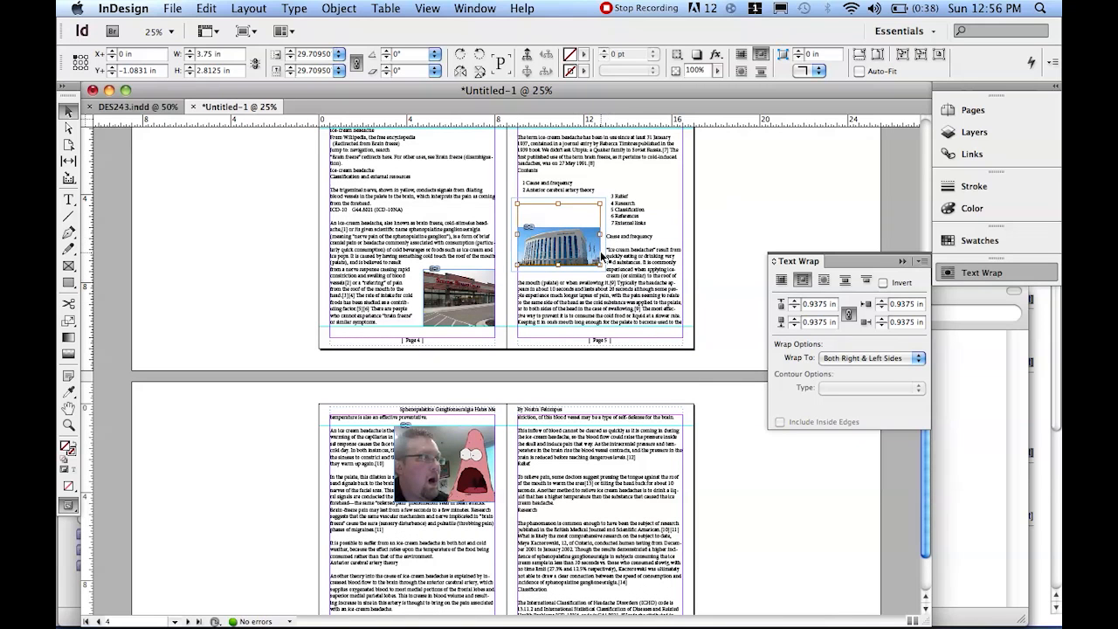
# Move the building image with its frame down to the lower guide of page 5, at about Y 8.26 in.
pyautogui.click(601, 257)
pyautogui.moveTo(588, 251); pyautogui.dragTo(589, 314)
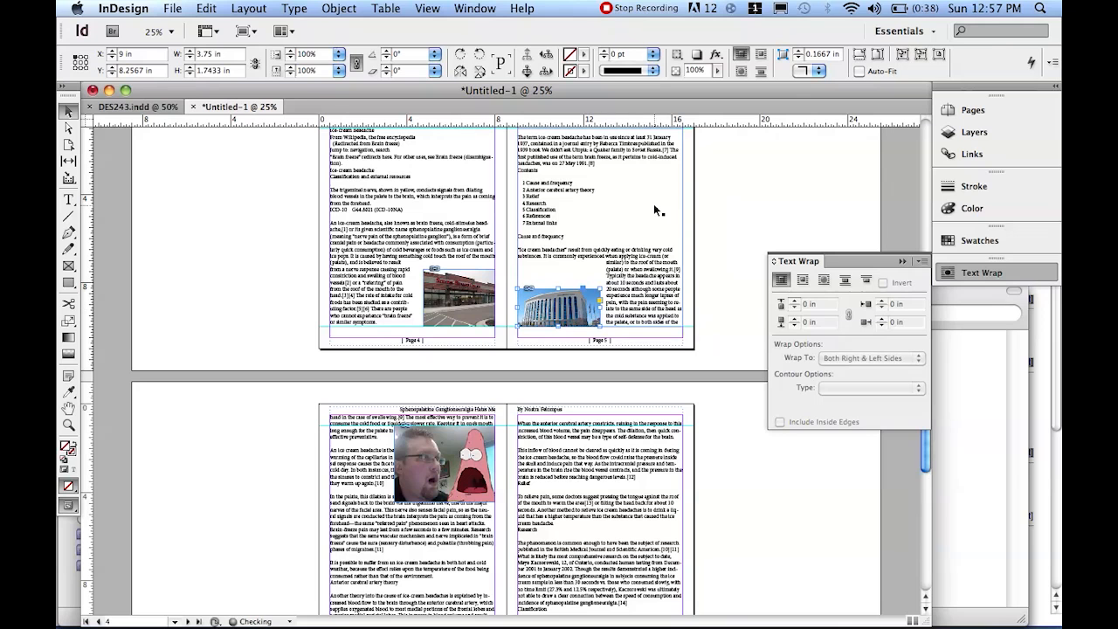
pyautogui.click(541, 281)
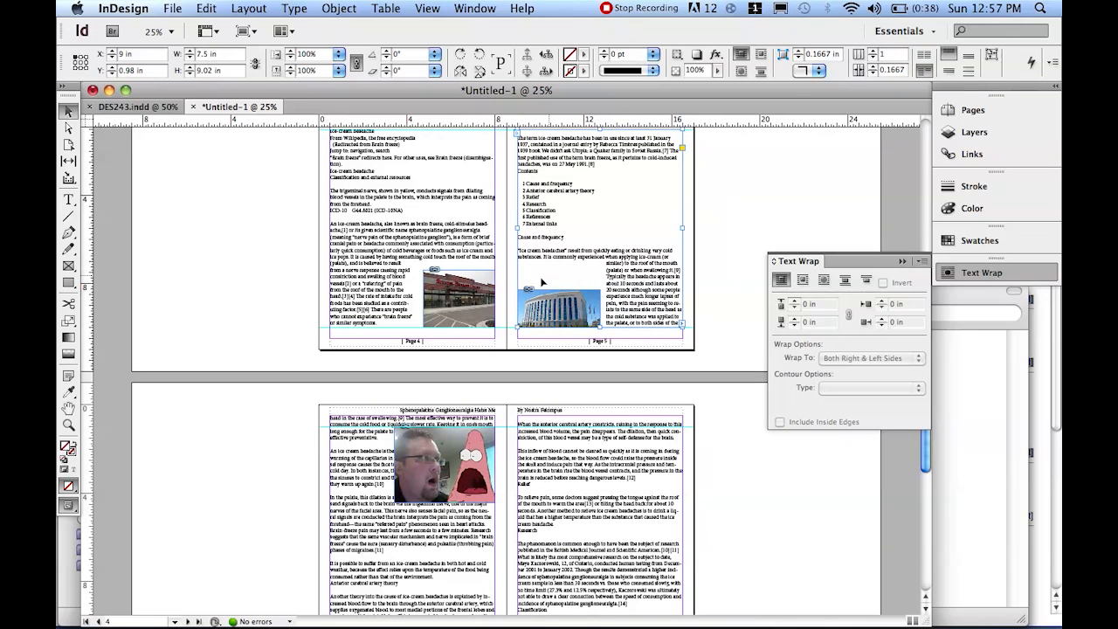
# Try squeezing the building picture to about 1.73 in high inside its page 5 frame, and undo the change.
pyautogui.click(544, 297)
pyautogui.moveTo(558, 262); pyautogui.dragTo(559, 290)
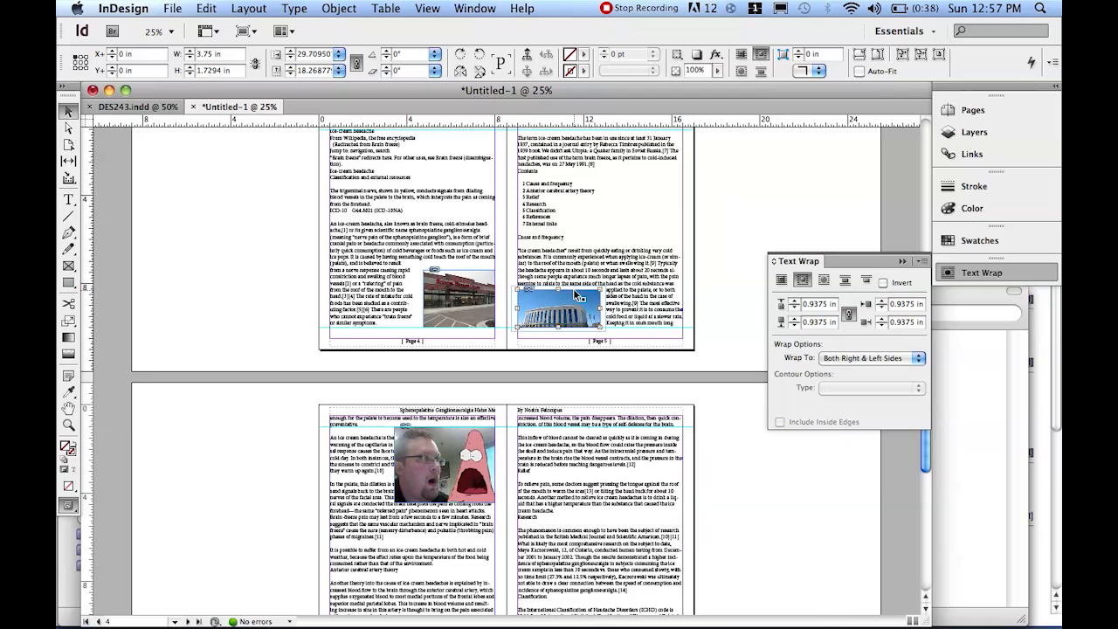
pyautogui.press('super+z')
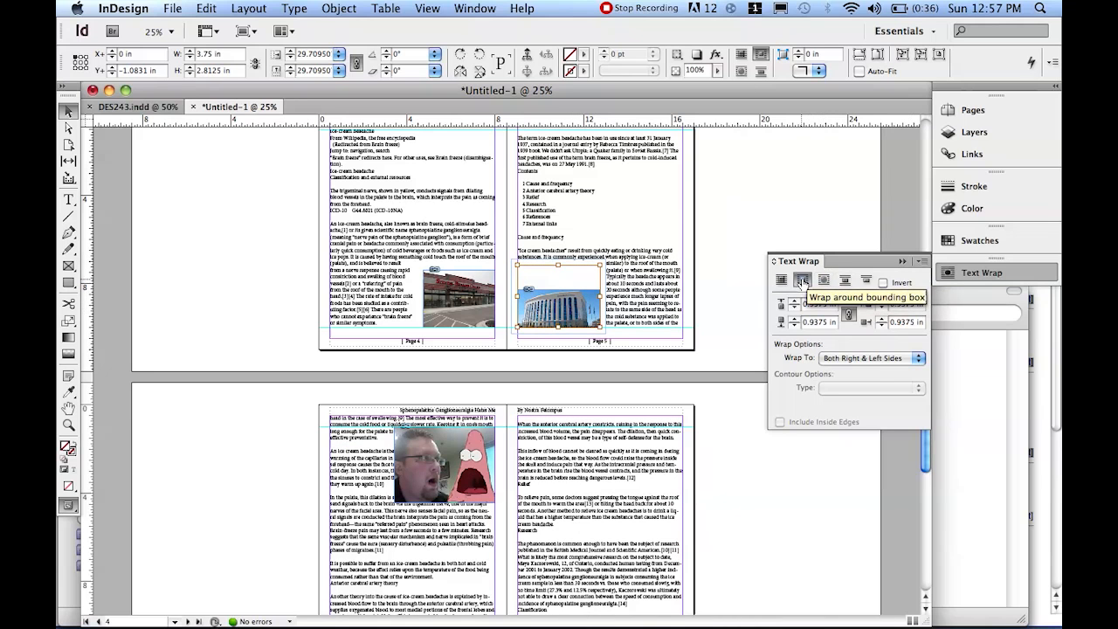
# Try the object-shape wrap on the page 5 building image, return to the bounding-box wrap and check the Wrap To choices.
pyautogui.click(823, 280)
pyautogui.click(822, 279)
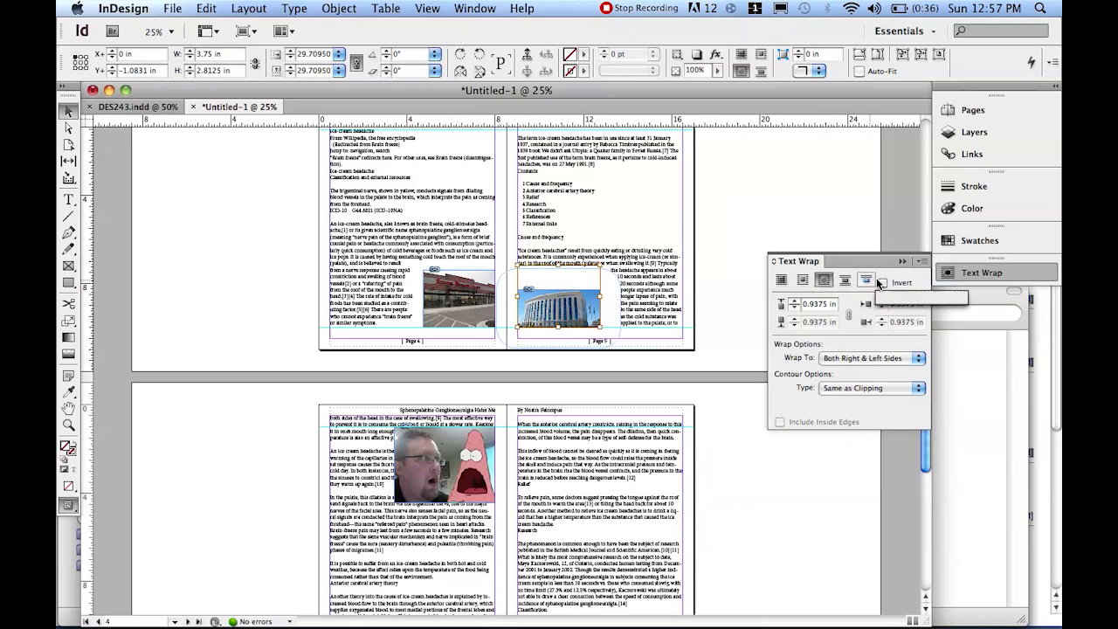
pyautogui.click(803, 279)
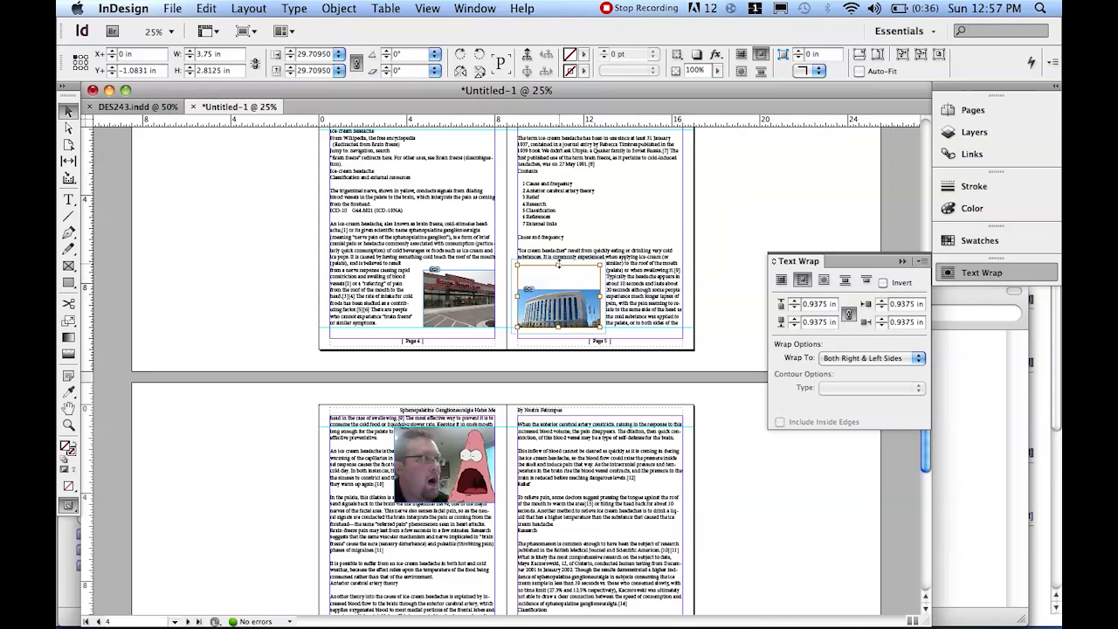
pyautogui.click(870, 360)
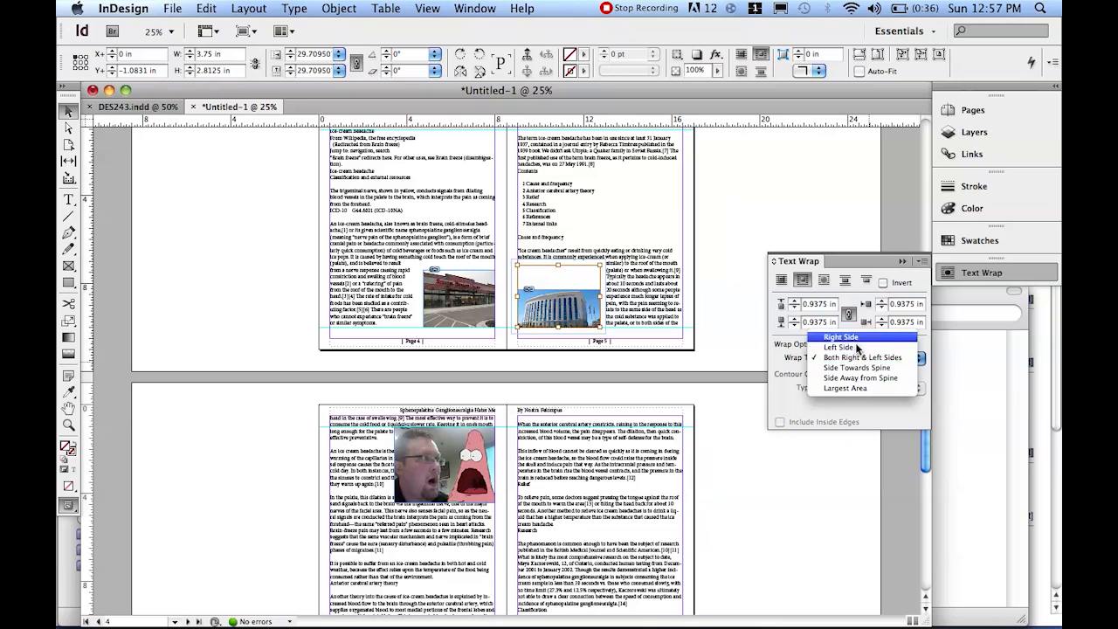
pyautogui.click(796, 310)
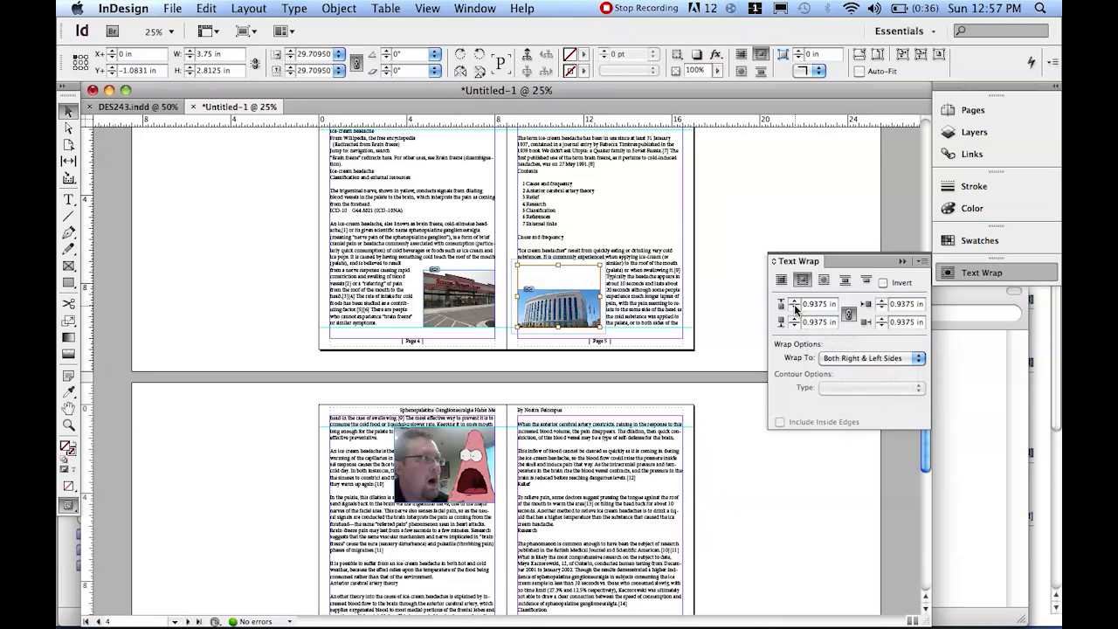
# Set the page 5 building image to wrap text around its object shape, with the Same as Clipping contour.
pyautogui.click(783, 279)
pyautogui.click(823, 279)
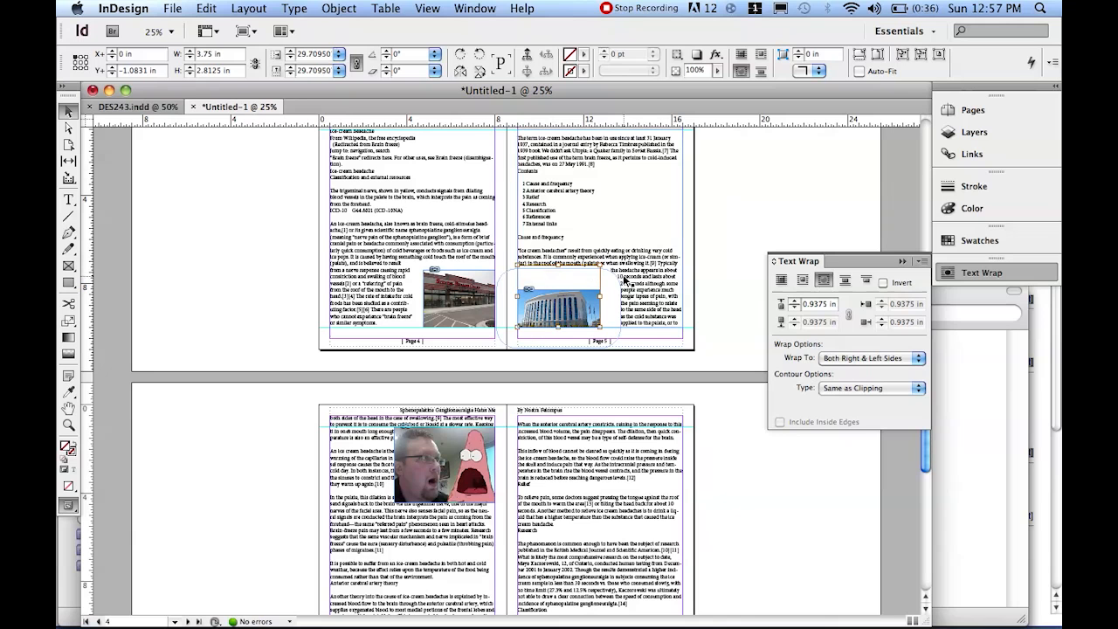
pyautogui.click(612, 297)
# Wrap text around the bounding box of the page 6 photo and increase the linked offset on all sides.
pyautogui.scroll(-4, 610, 300)
pyautogui.scroll(1, 605, 290)
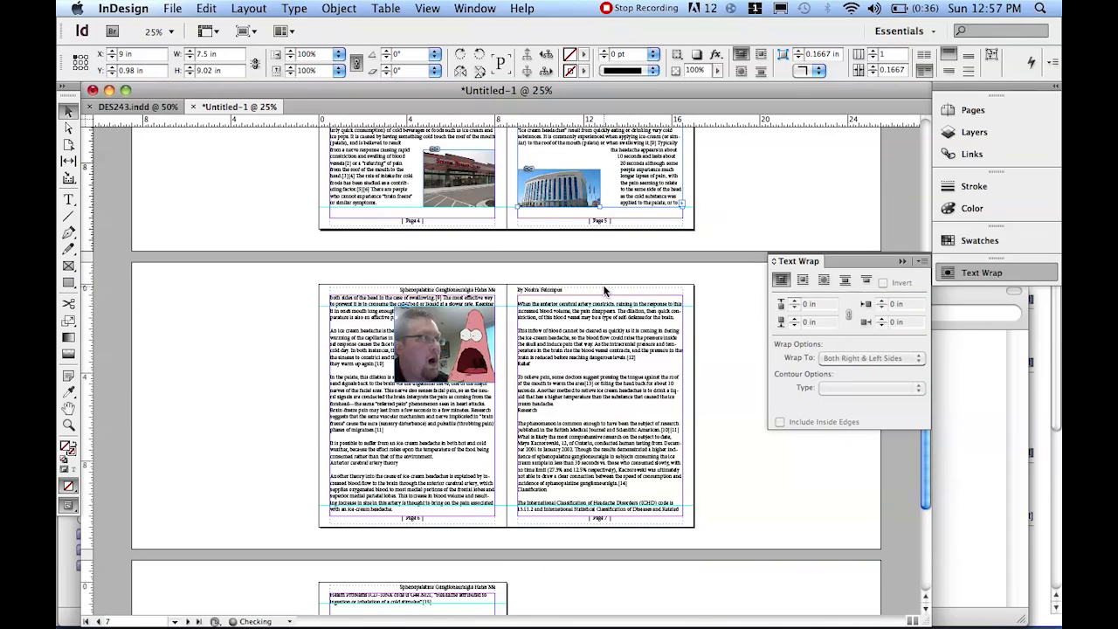
pyautogui.scroll(-2, 602, 381)
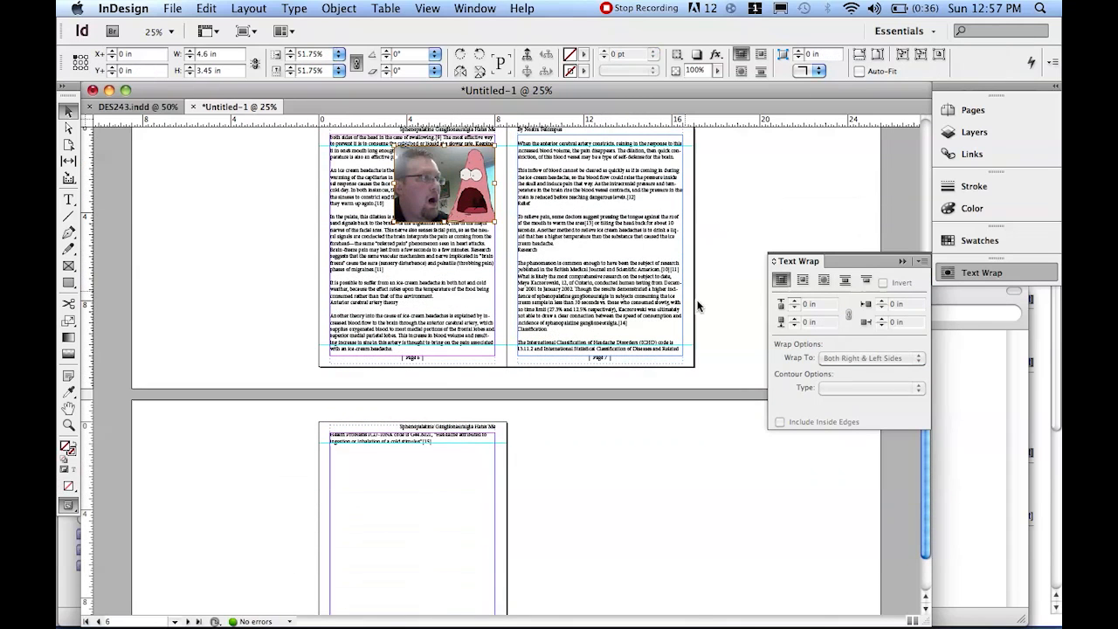
pyautogui.click(801, 280)
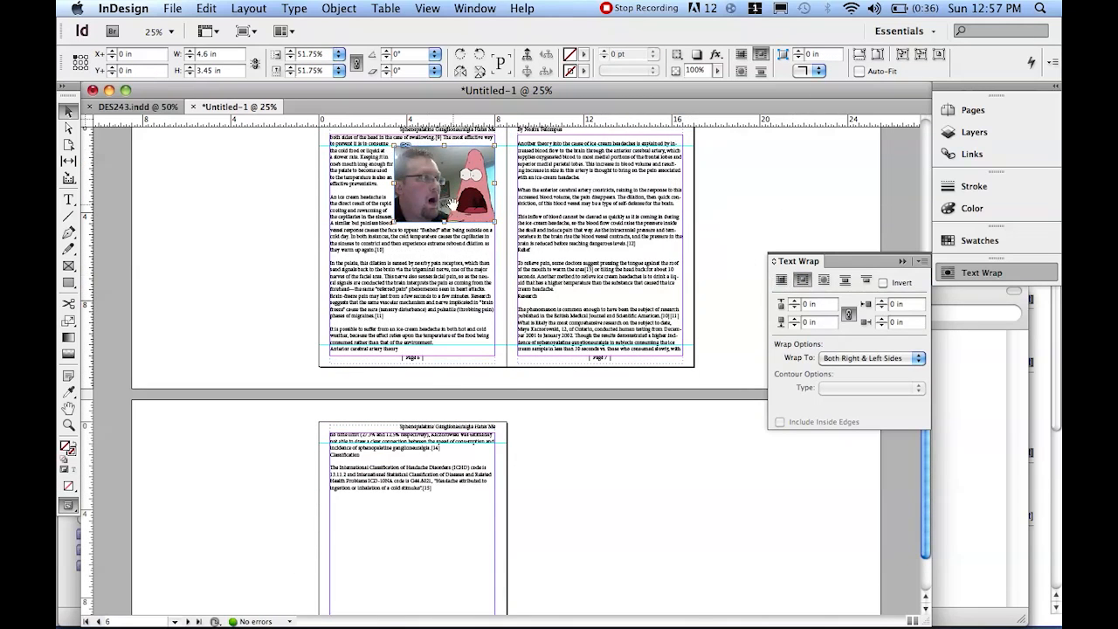
pyautogui.scroll(1, 431, 179)
pyautogui.click(794, 302)
pyautogui.click(794, 301)
pyautogui.click(793, 301)
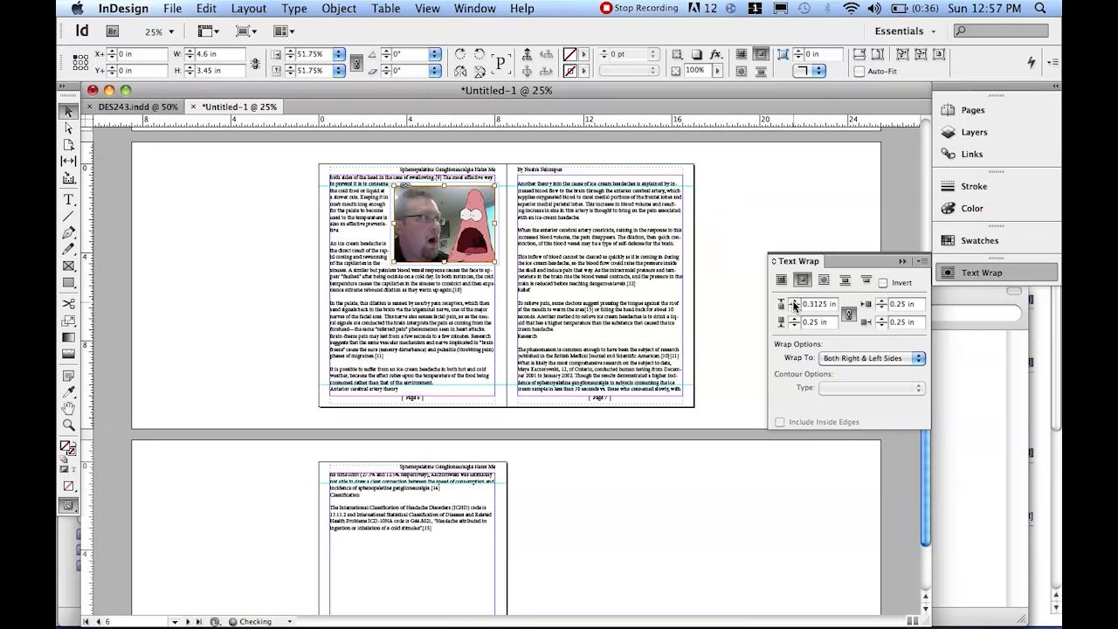
pyautogui.click(794, 304)
pyautogui.click(493, 205)
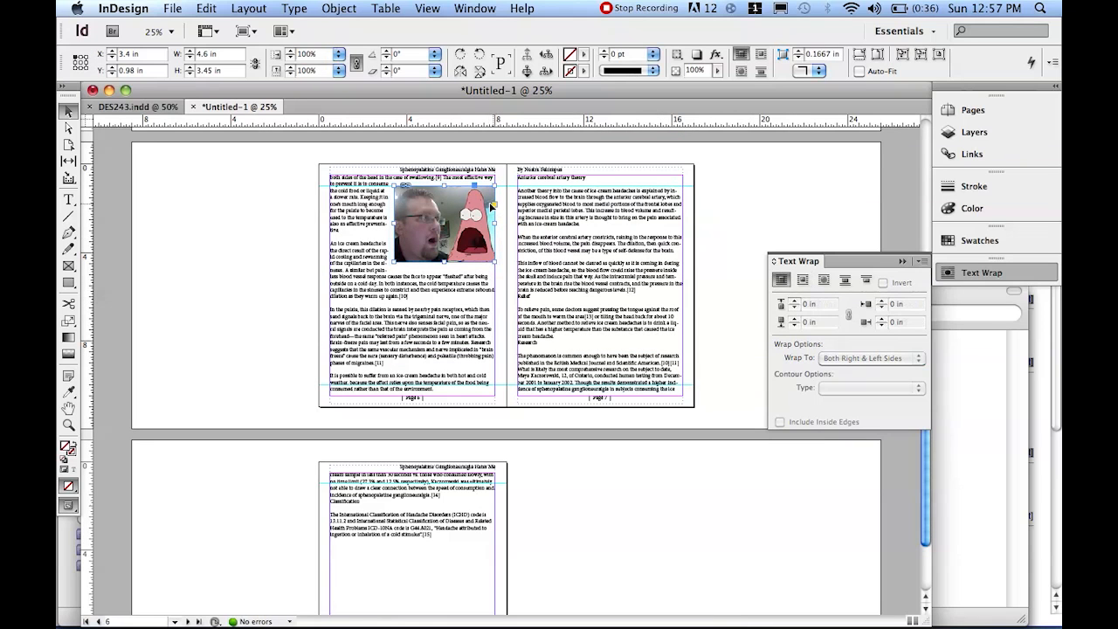
# Move the page 6 photo up to the top margin at Y 0.5 in and deselect it.
pyautogui.moveTo(486, 200); pyautogui.dragTo(487, 190)
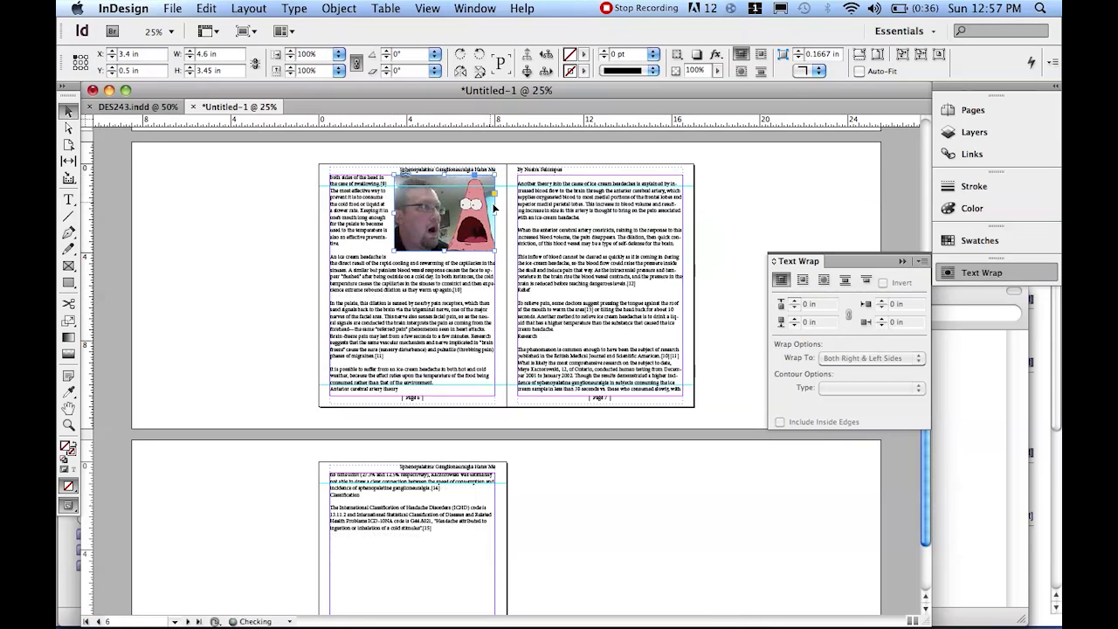
pyautogui.press('super+shift+a')
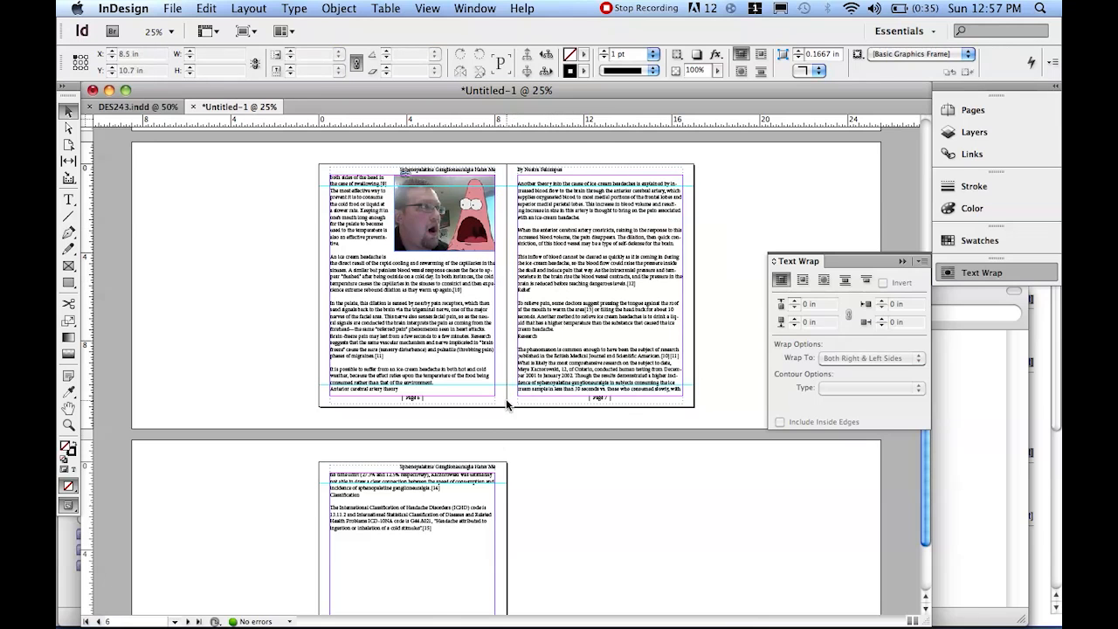
# Review the threaded text and wrapped photos across the book's spreads, including the empty opening pages.
pyautogui.scroll(3, 551, 368)
pyautogui.scroll(6, 552, 367)
pyautogui.scroll(-3, 554, 368)
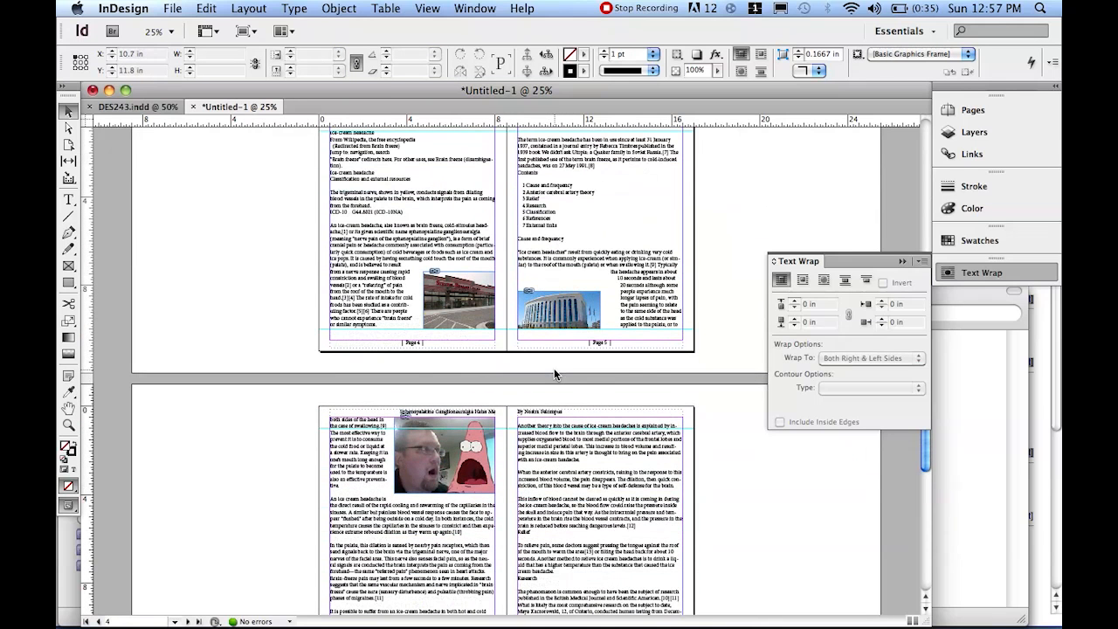
pyautogui.scroll(-7, 534, 374)
pyautogui.scroll(8, 535, 374)
pyautogui.scroll(14, 535, 371)
pyautogui.scroll(-4, 536, 372)
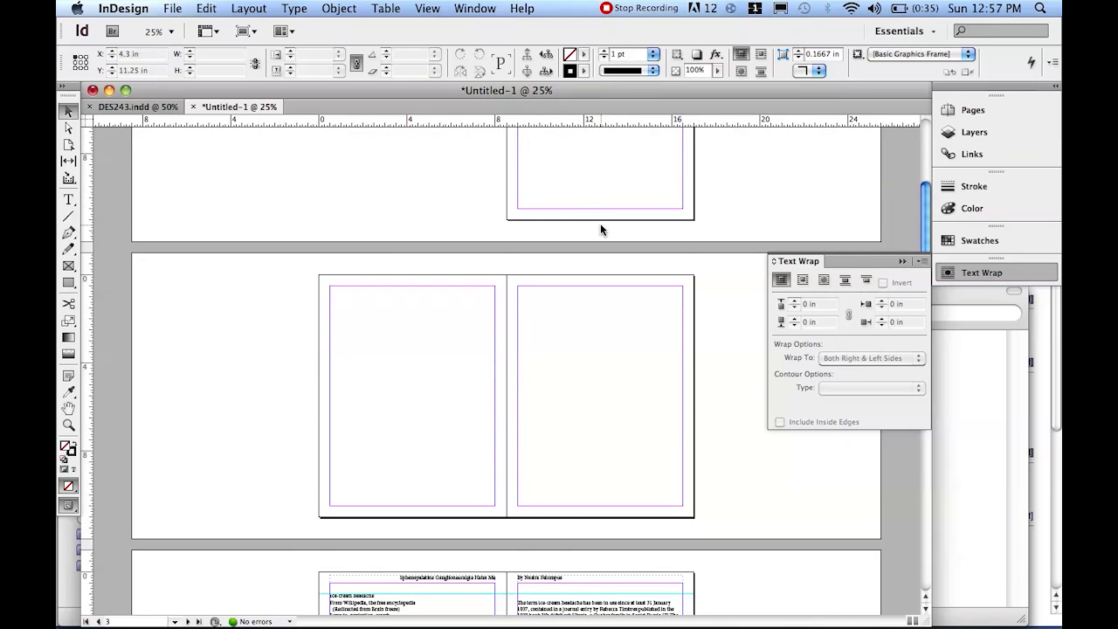
pyautogui.scroll(-16, 603, 231)
pyautogui.scroll(-3, 618, 244)
pyautogui.scroll(18, 619, 243)
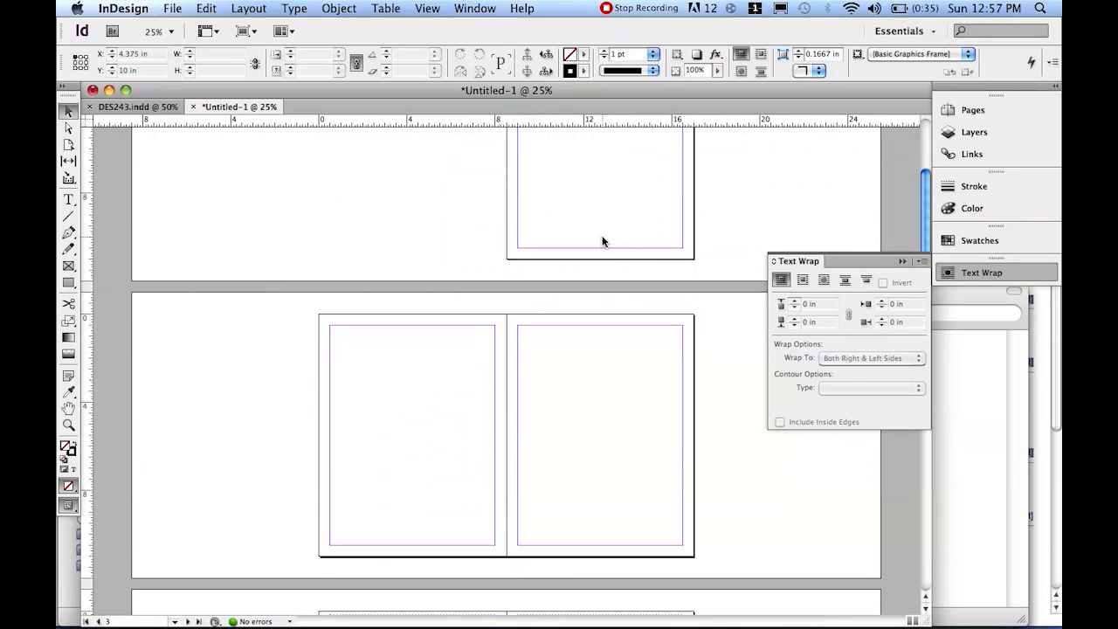
pyautogui.press('super+Tab')
pyautogui.press('super+Tab')
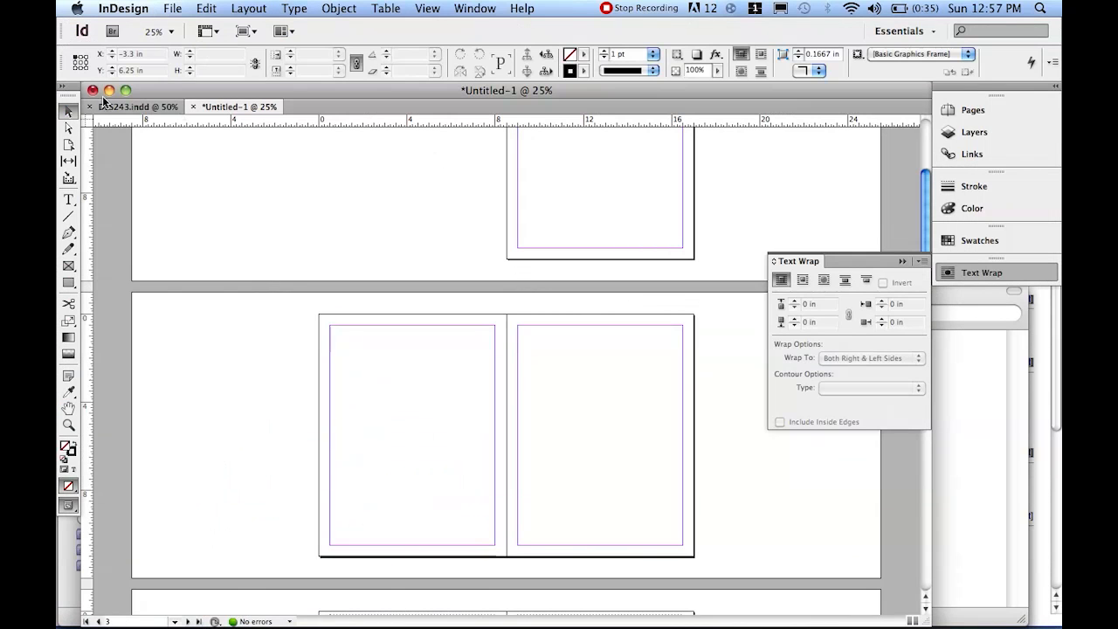
# Try moving the baby photo off the cover in DES243.indd, and undo the moves.
pyautogui.click(114, 108)
pyautogui.scroll(10, 718, 275)
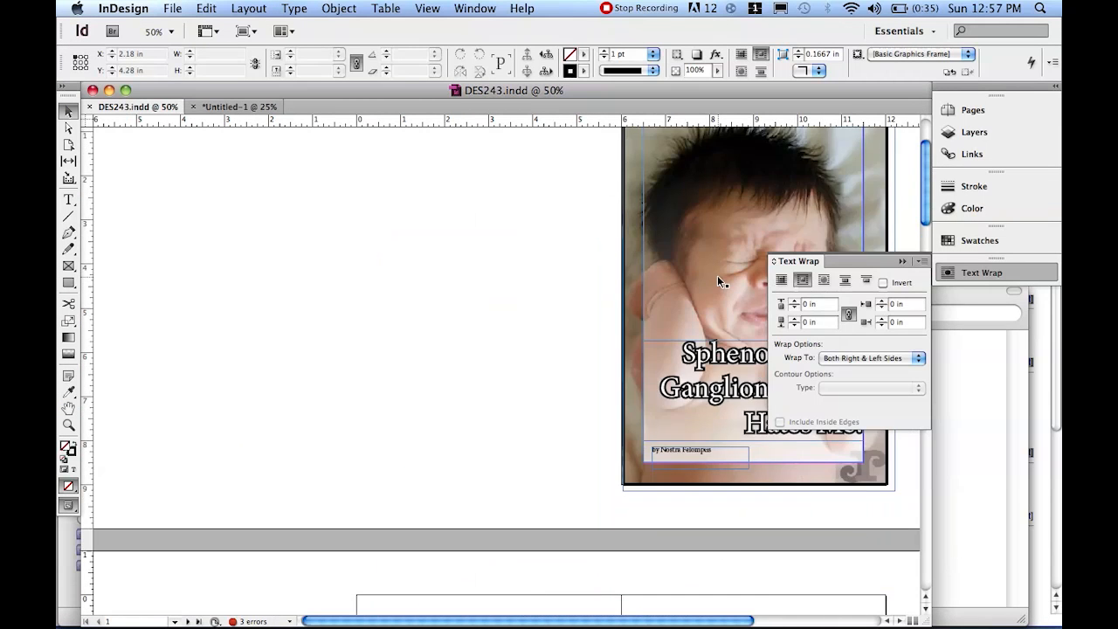
pyautogui.hscroll(5, 682, 274)
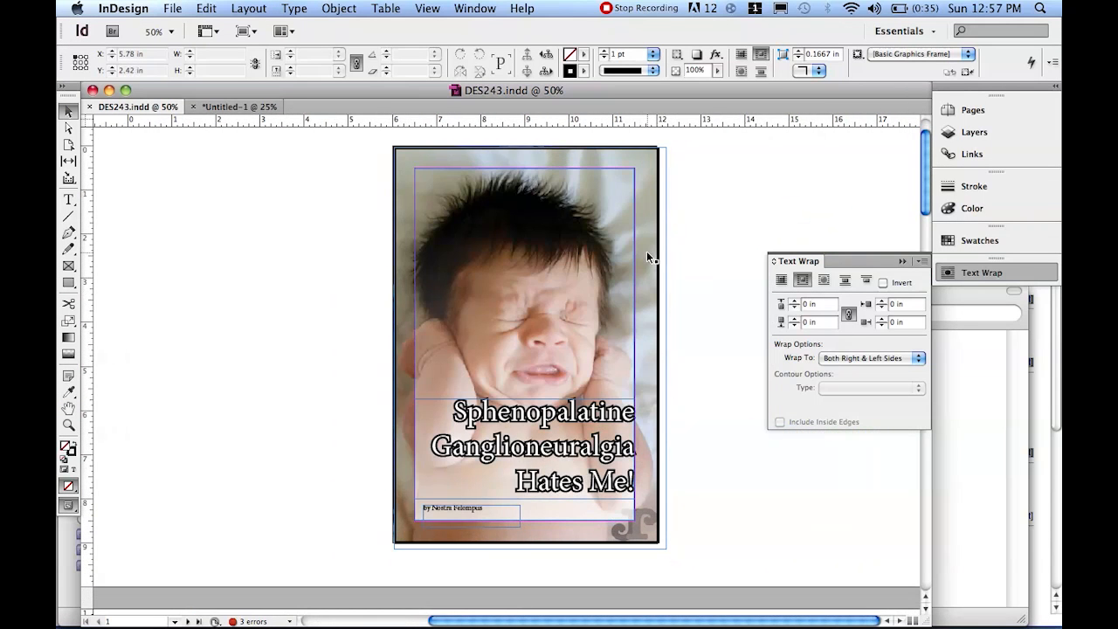
pyautogui.click(665, 177)
pyautogui.moveTo(661, 170); pyautogui.dragTo(842, 177)
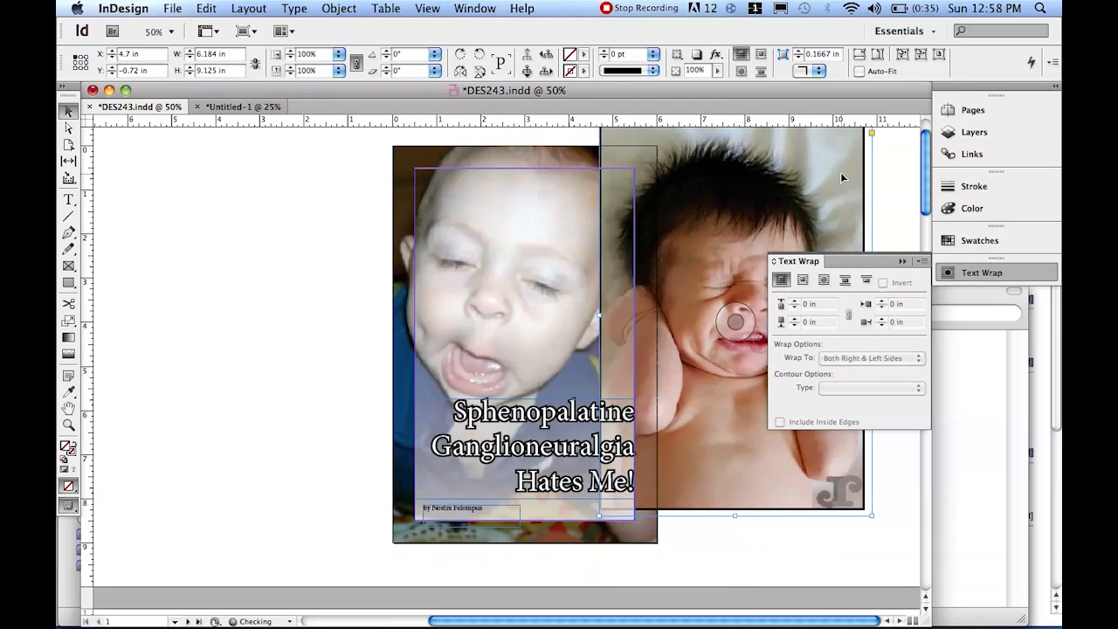
pyautogui.press('super+z')
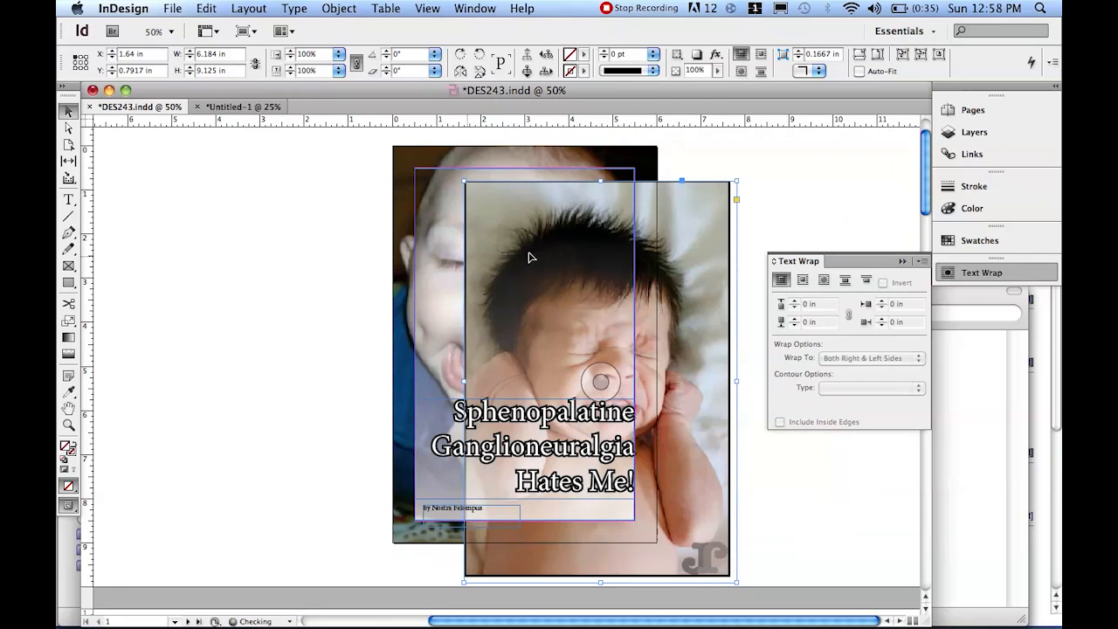
pyautogui.press('super+z')
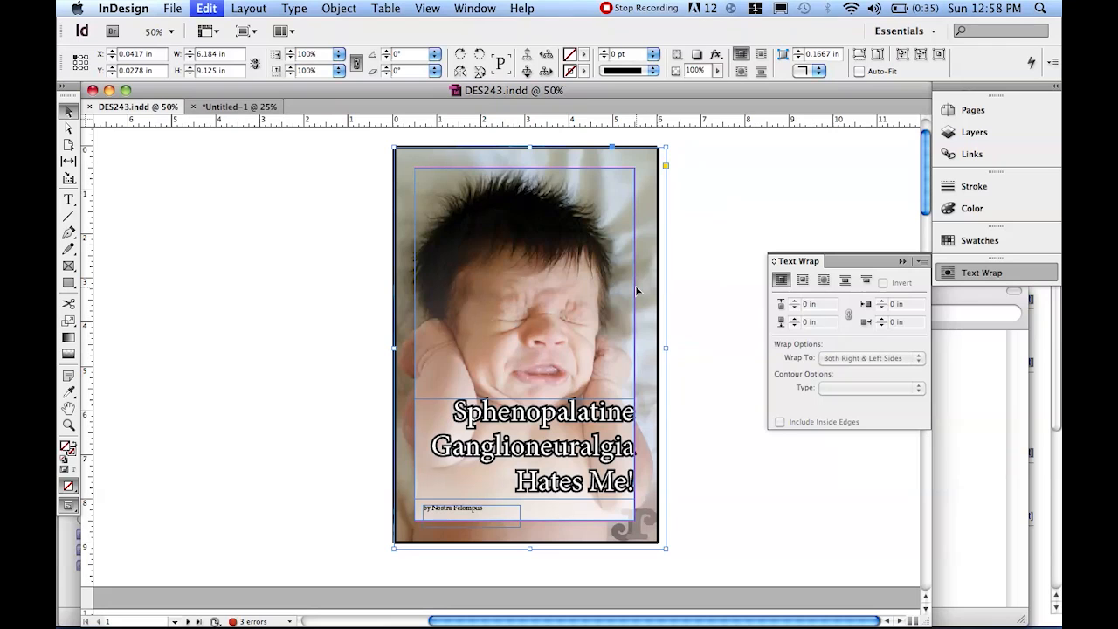
pyautogui.click(237, 107)
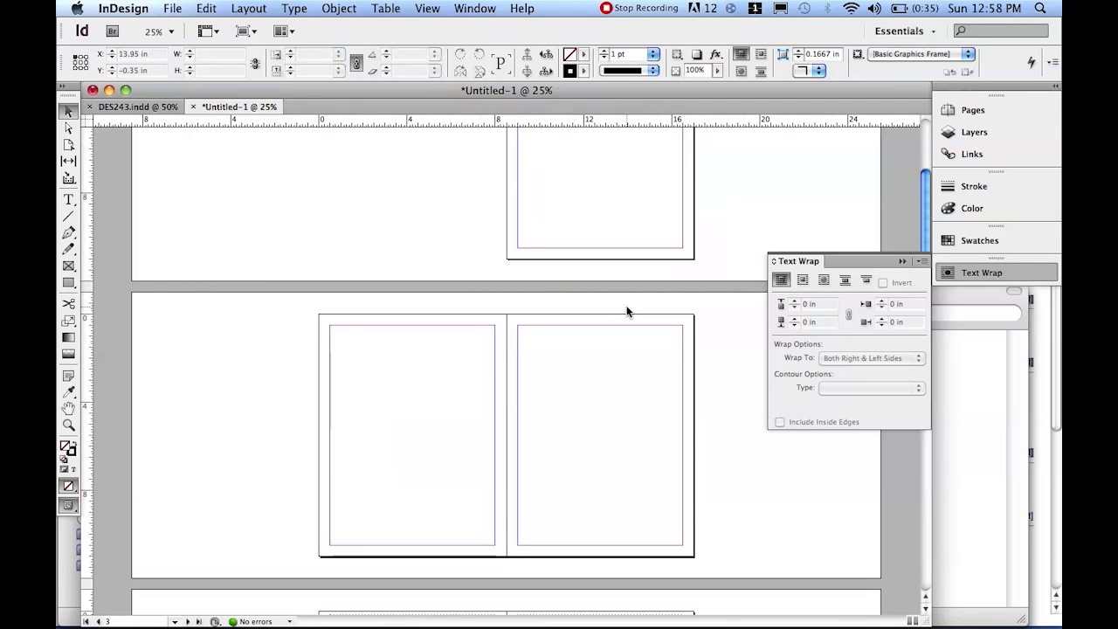
pyautogui.click(408, 617)
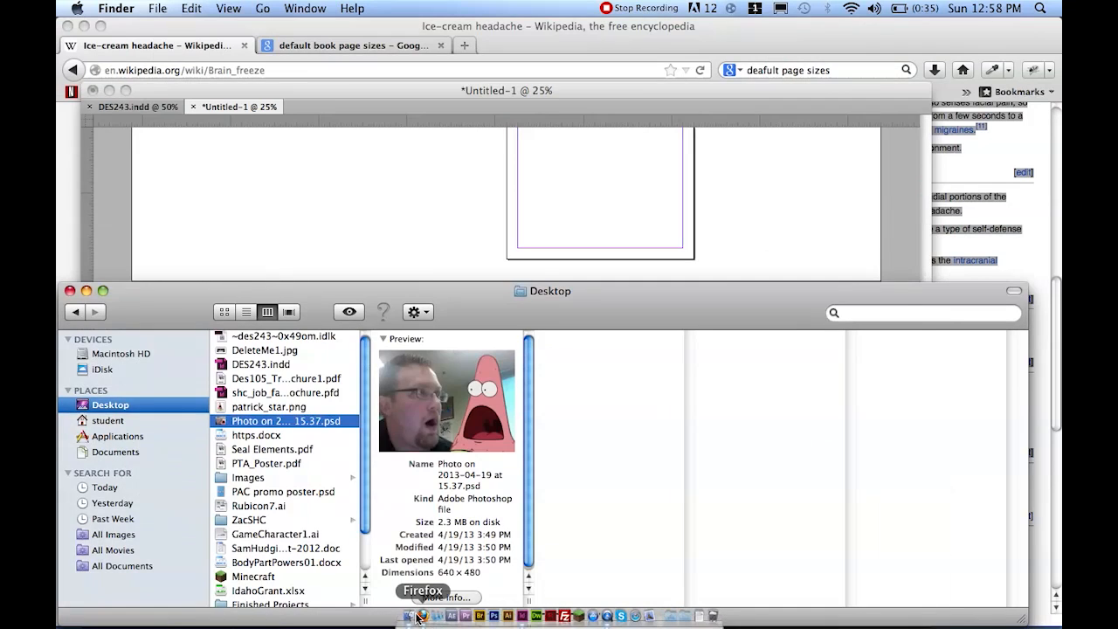
pyautogui.click(420, 617)
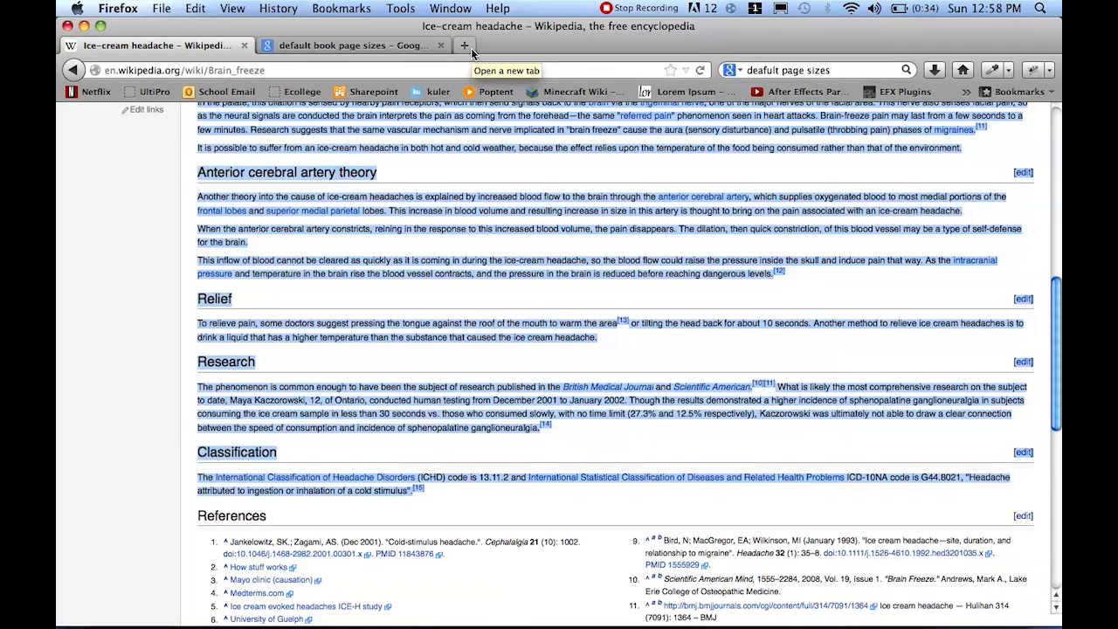
pyautogui.press('super+Tab')
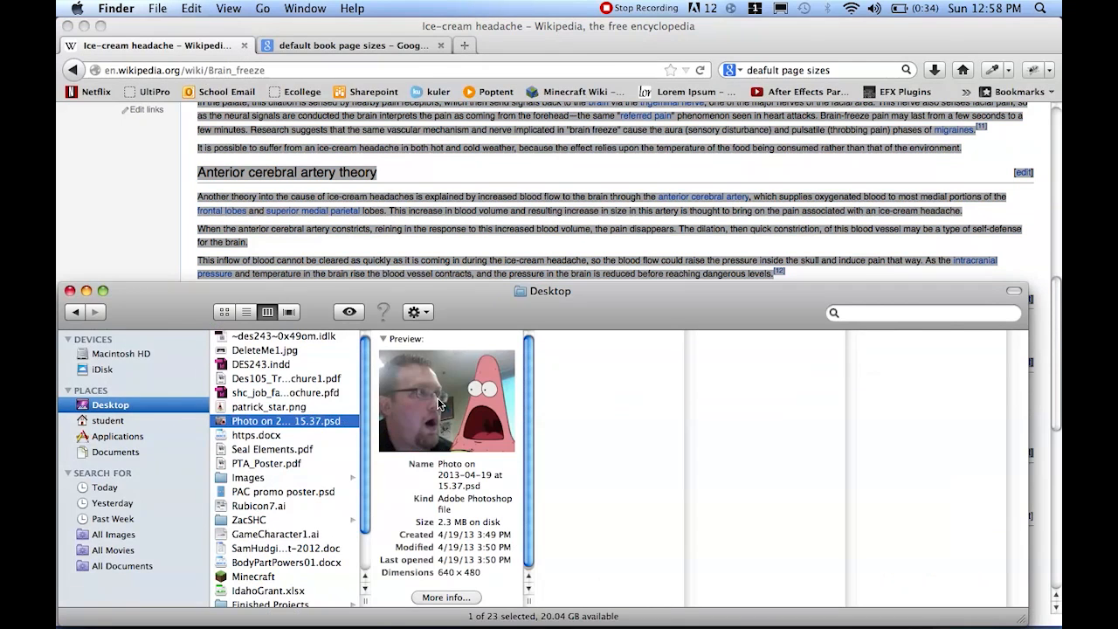
pyautogui.click(229, 128)
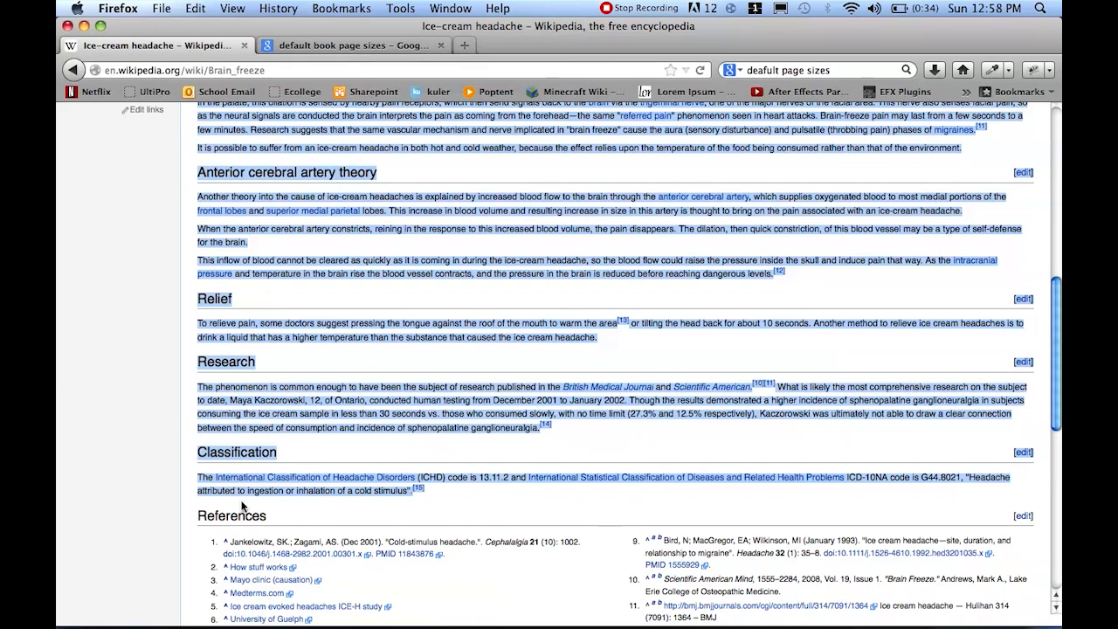
pyautogui.click(426, 434)
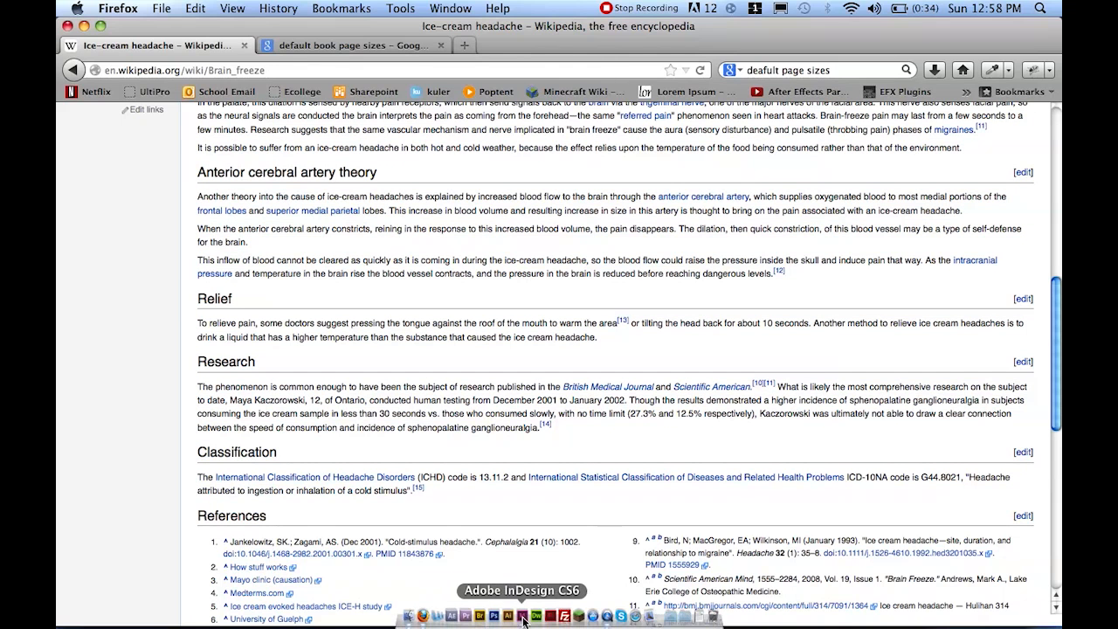
# Switch to InDesign, paste the baby photo on page 1 and resize its frame to fill the 8.5 × 11 in page.
pyautogui.click(526, 619)
pyautogui.scroll(-5, 574, 364)
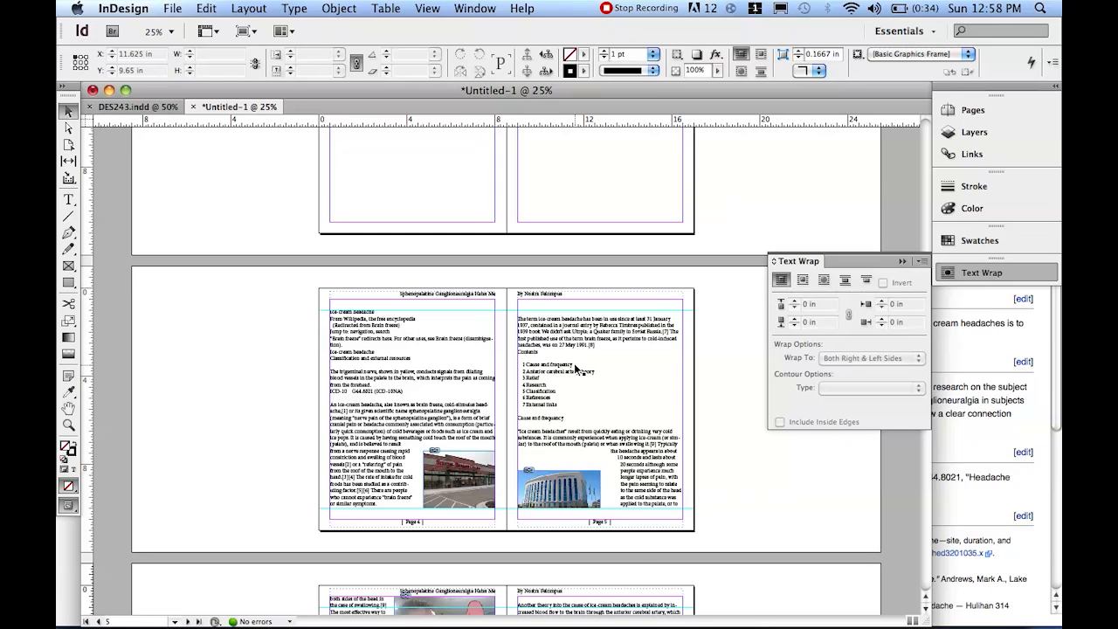
pyautogui.scroll(3, 575, 368)
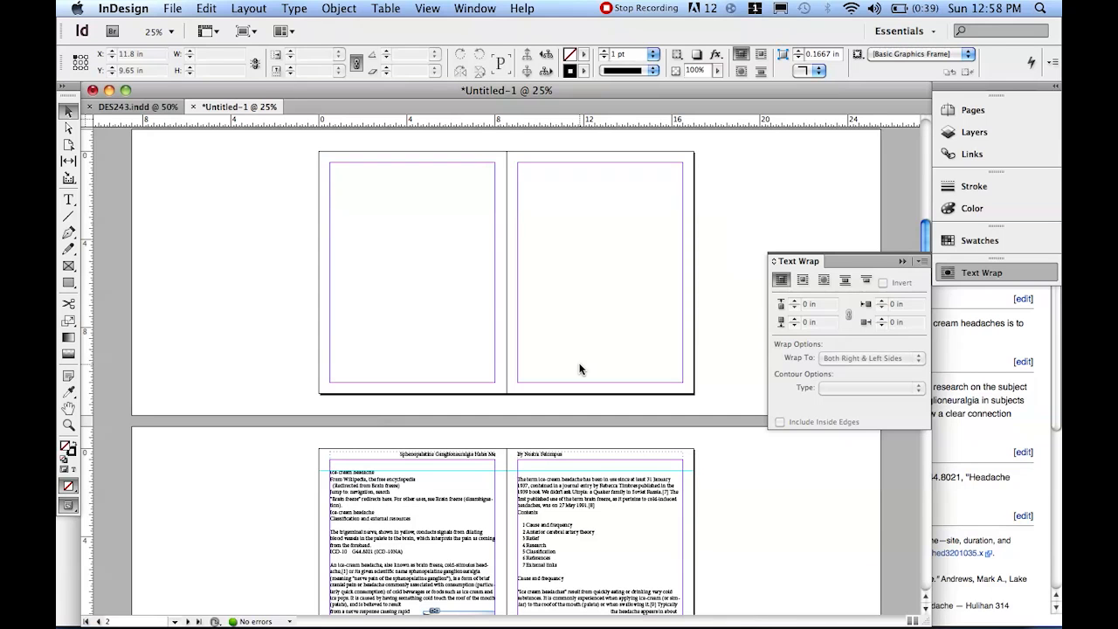
pyautogui.scroll(6, 626, 361)
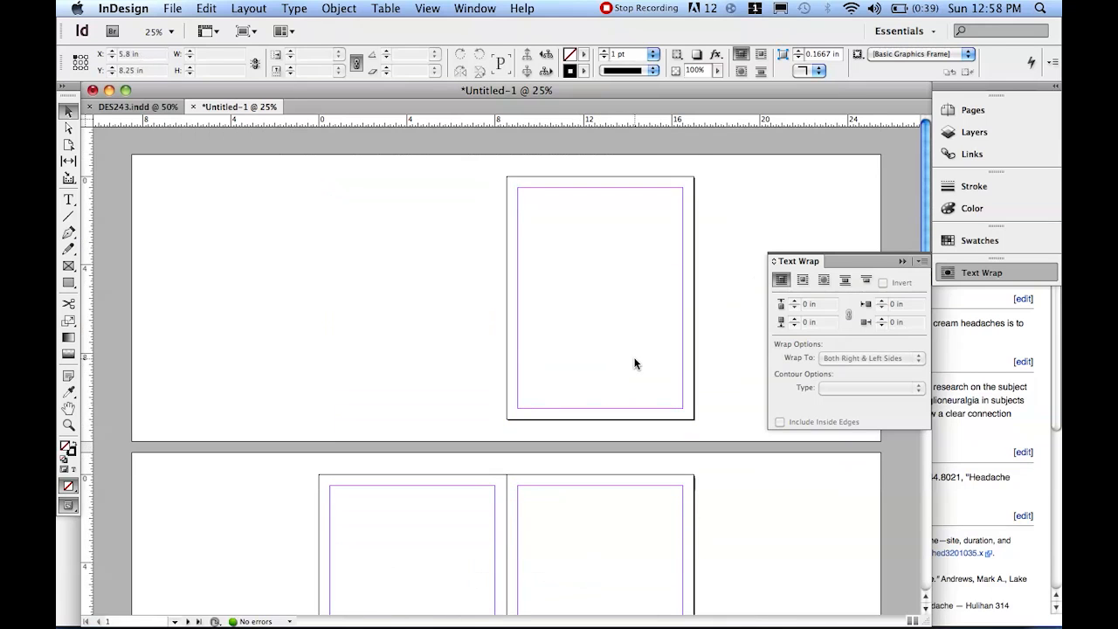
pyautogui.press('cmd+v')
pyautogui.moveTo(553, 253); pyautogui.dragTo(619, 232)
pyautogui.moveTo(637, 374); pyautogui.dragTo(694, 420)
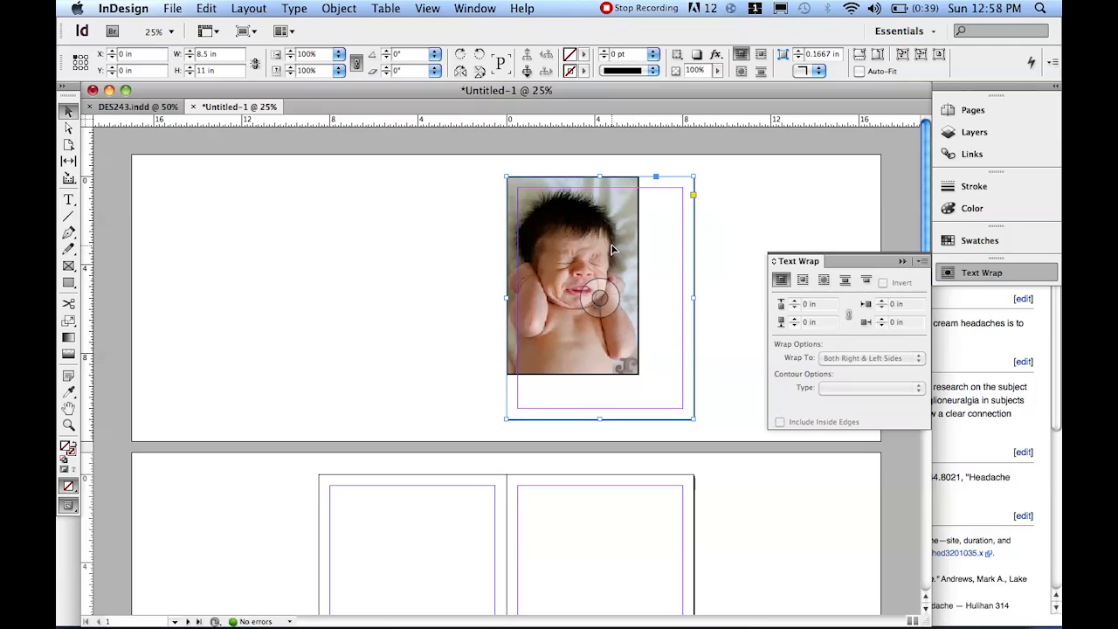
# Try enlarging the baby picture inside its frame to about 9.45 × 12.15 in, and undo the change.
pyautogui.click(697, 201)
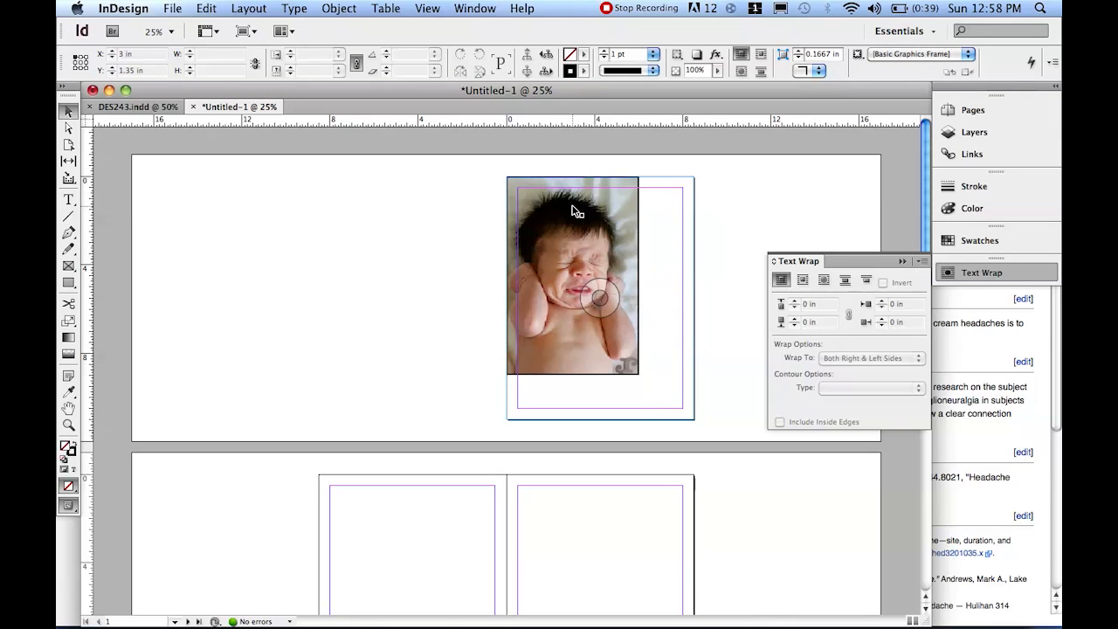
pyautogui.click(669, 358)
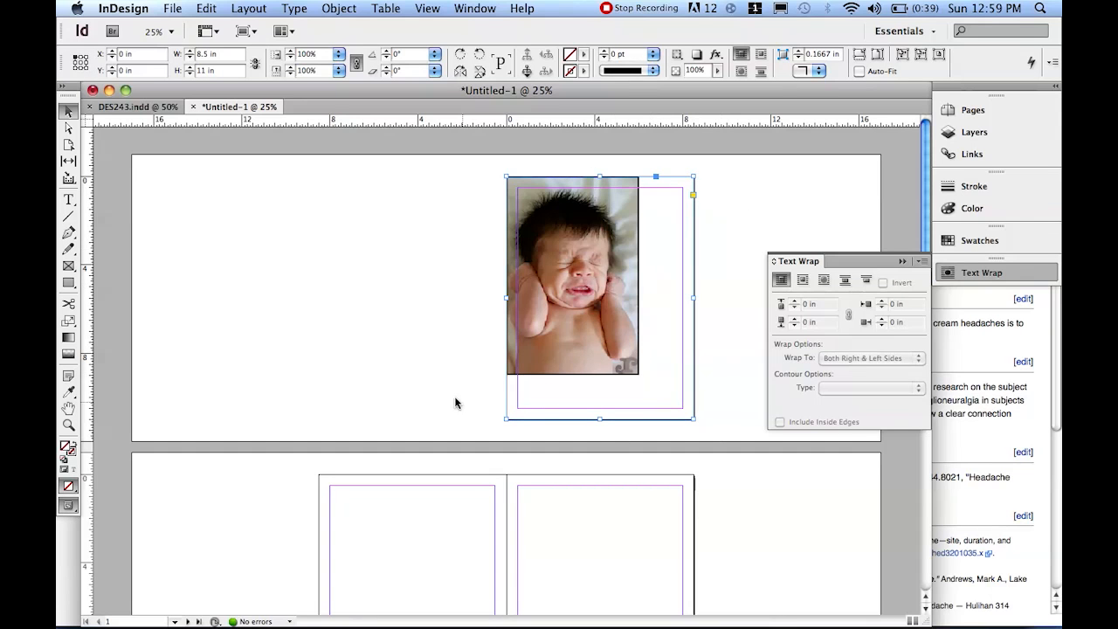
pyautogui.click(592, 302)
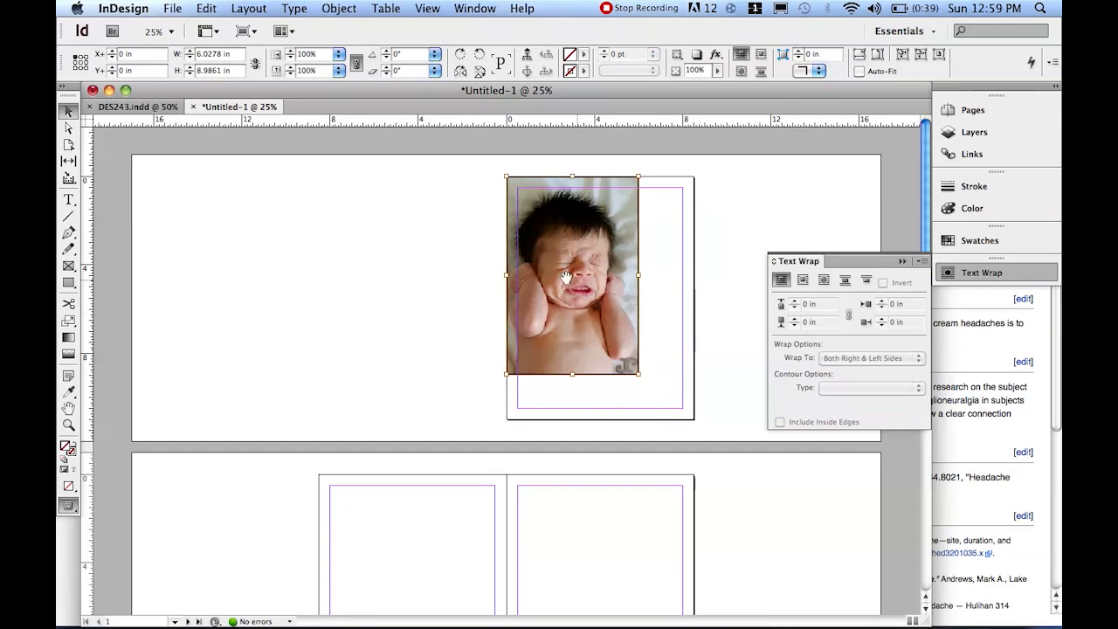
pyautogui.moveTo(640, 375); pyautogui.dragTo(714, 445)
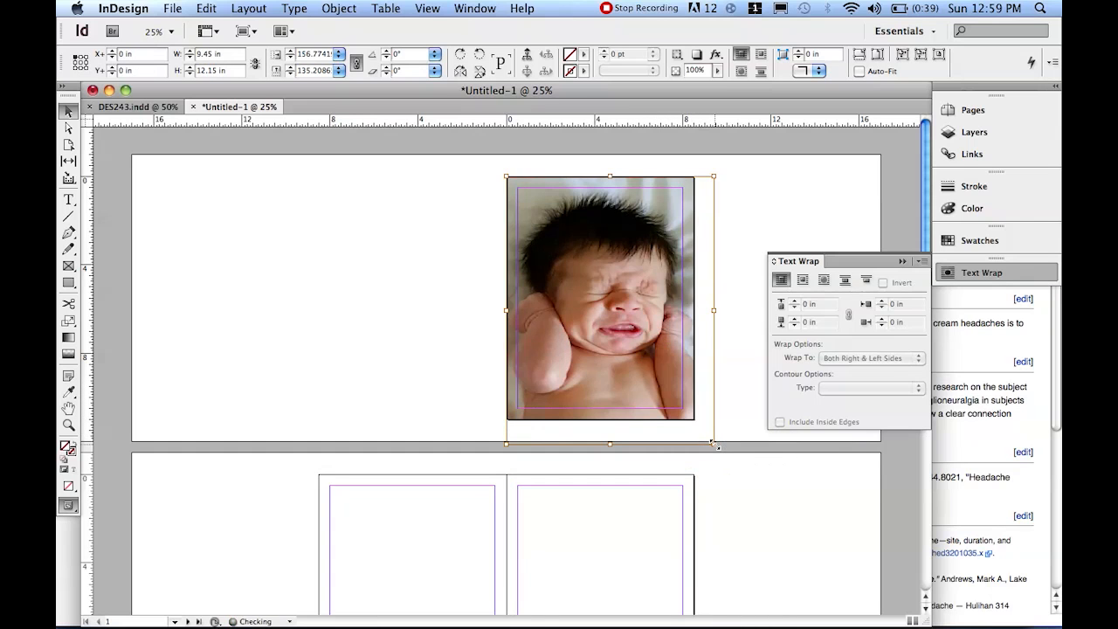
pyautogui.press('super+z')
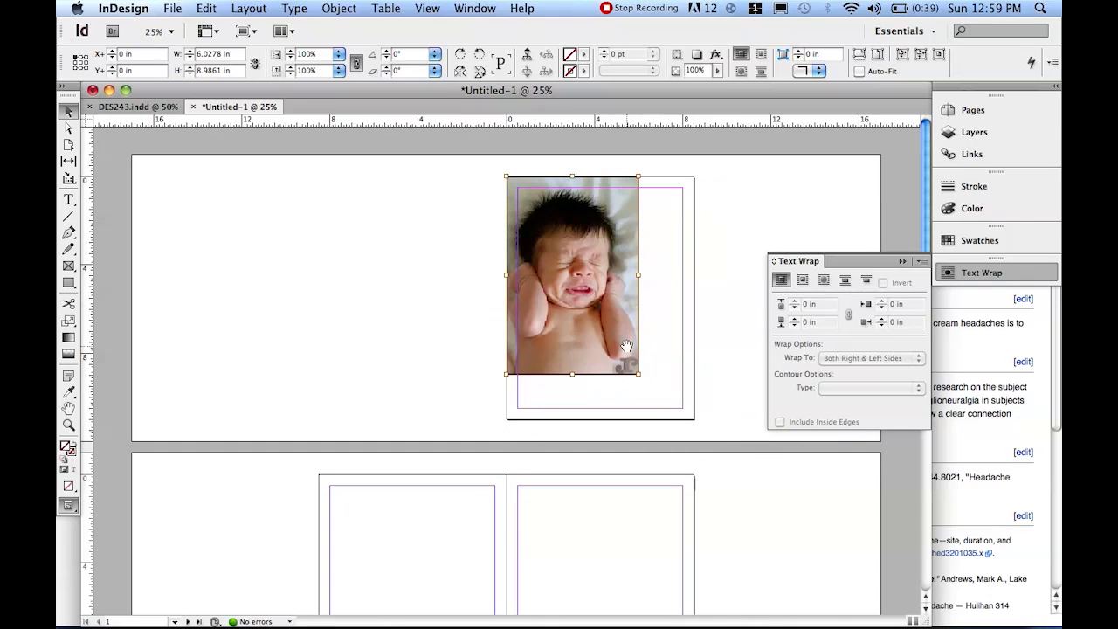
# Scale the baby picture proportionally to about 8.9 × 13.3 in and reposition it to fill the page 1 frame.
pyautogui.moveTo(640, 375); pyautogui.dragTo(696, 417)
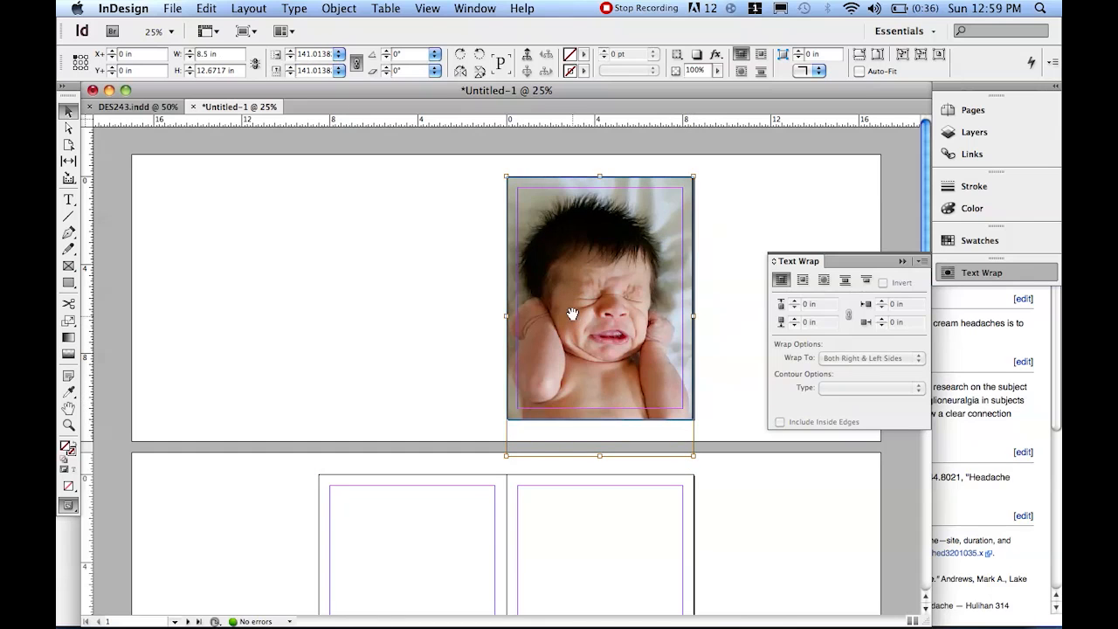
pyautogui.moveTo(584, 309); pyautogui.dragTo(584, 309)
pyautogui.moveTo(506, 455); pyautogui.dragTo(501, 469)
pyautogui.moveTo(581, 320); pyautogui.dragTo(603, 315)
pyautogui.press('super+z')
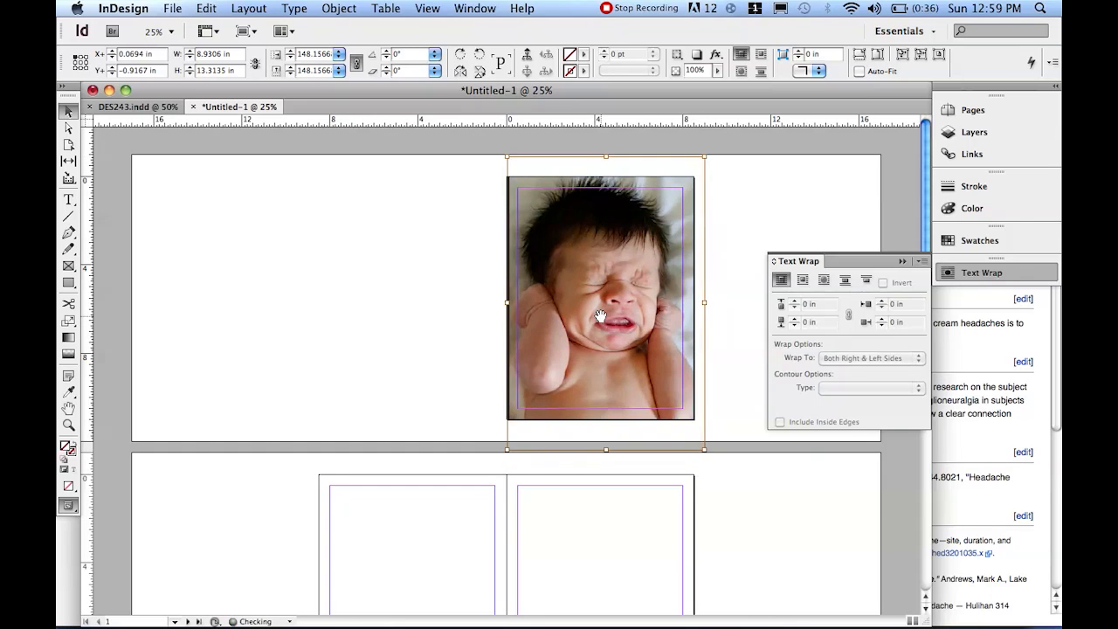
pyautogui.moveTo(600, 316); pyautogui.dragTo(601, 308)
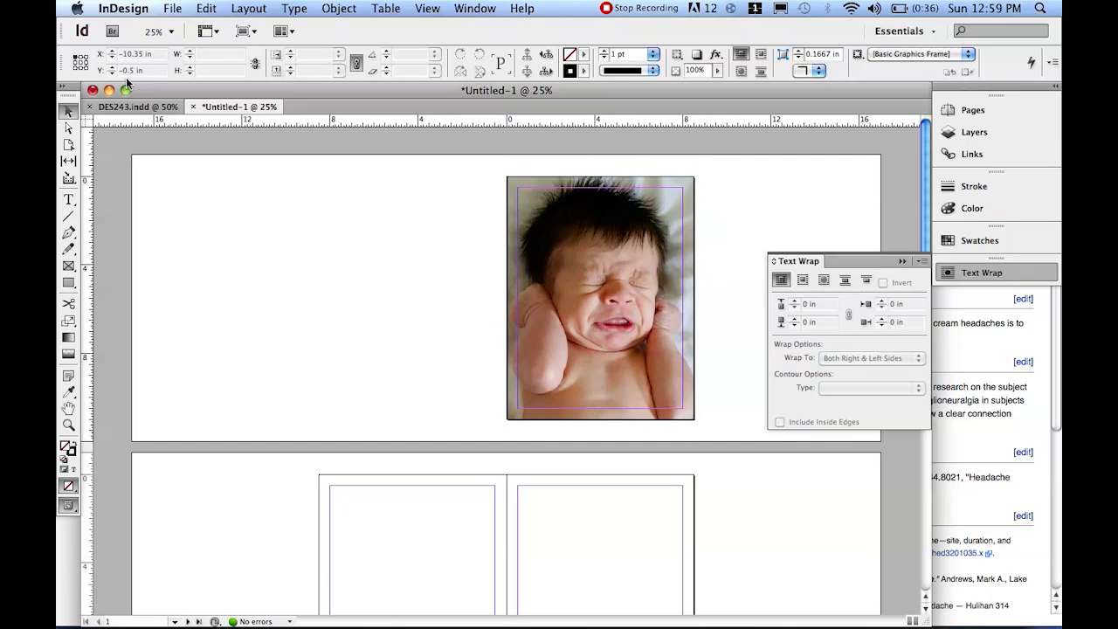
# Examine the title and author text on the cover in DES243.indd.
pyautogui.click(138, 107)
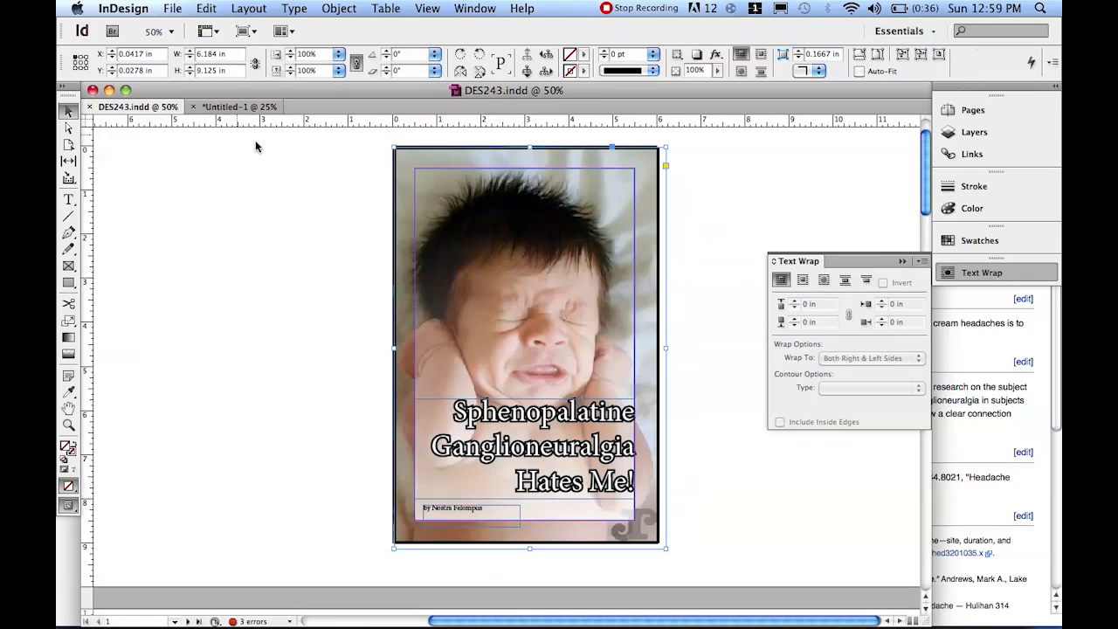
pyautogui.click(362, 281)
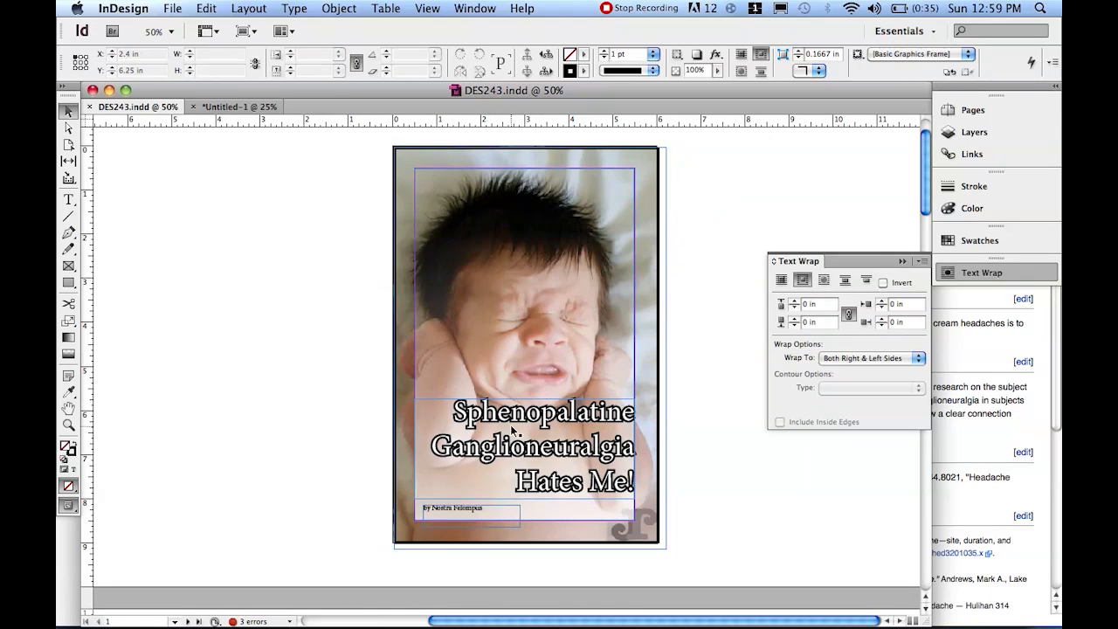
pyautogui.press('super+Tab')
pyautogui.press('super+Tab')
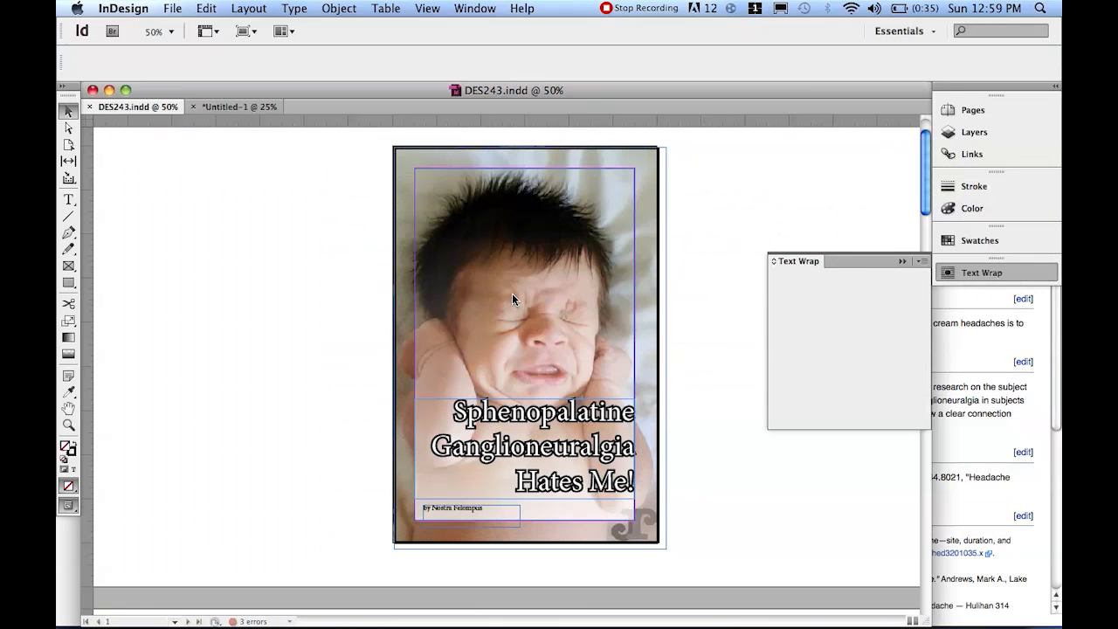
# Draw a text frame between the side margins across the lower part of the baby photo on page 1 of Untitled-1.
pyautogui.click(237, 107)
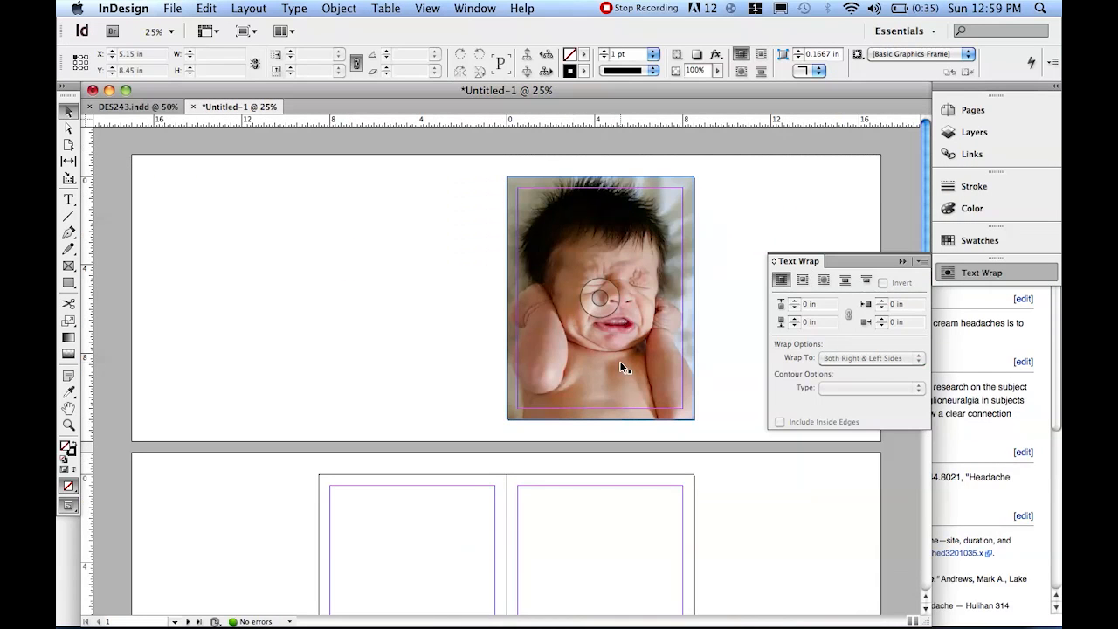
pyautogui.press('t')
pyautogui.moveTo(520, 320)
pyautogui.mouseDown()
pyautogui.moveTo(692, 379)
pyautogui.moveTo(684, 381)
pyautogui.mouseUp()
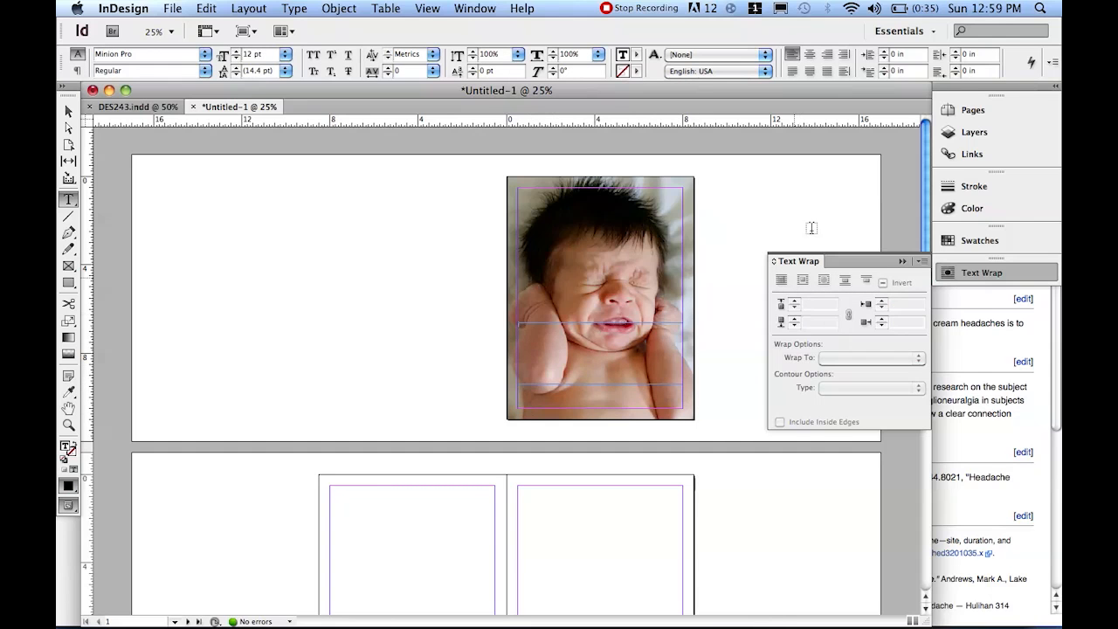
# Copy the title "Sphenopalatine Ganglioneuralgia Hates Me" from the A-Master left page header into the text frame on page 1.
pyautogui.click(972, 111)
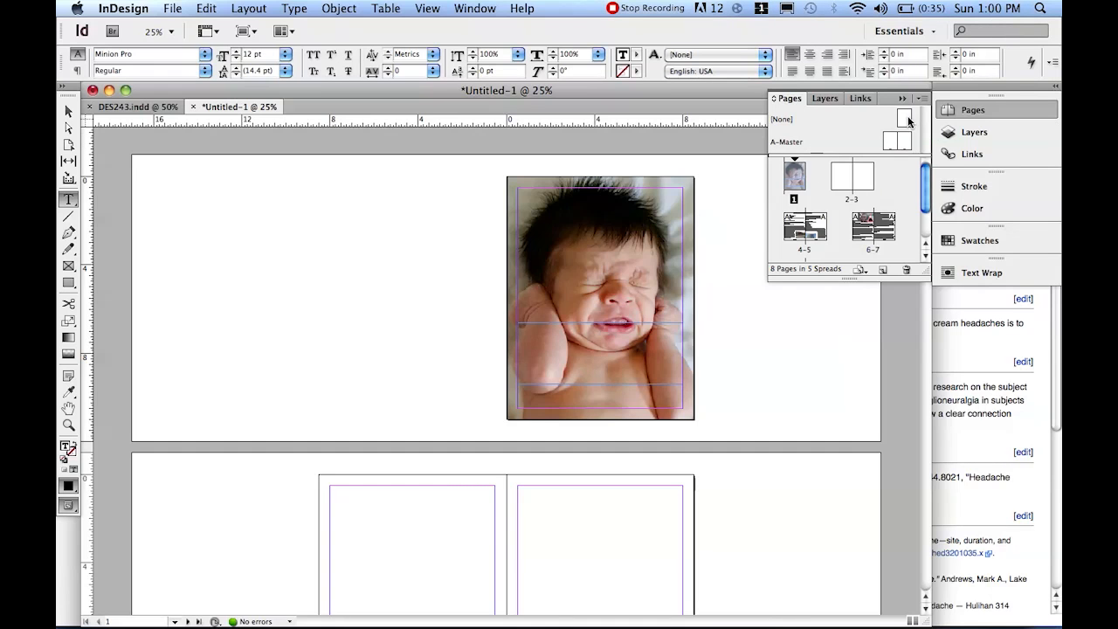
pyautogui.doubleClick(897, 140)
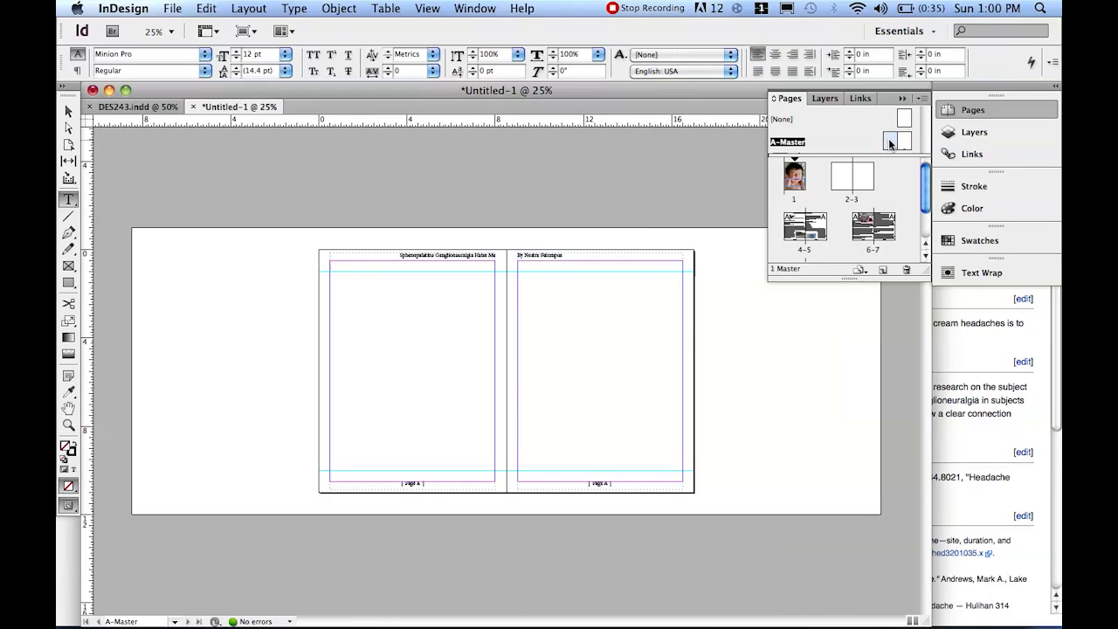
pyautogui.click(448, 261)
pyautogui.tripleClick(450, 258)
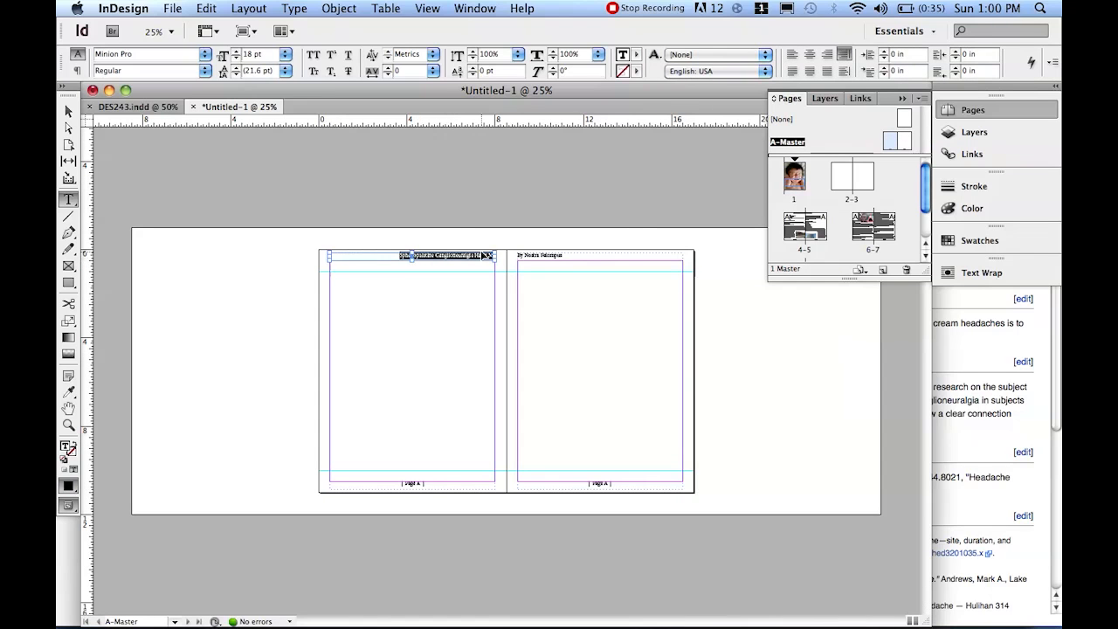
pyautogui.doubleClick(791, 175)
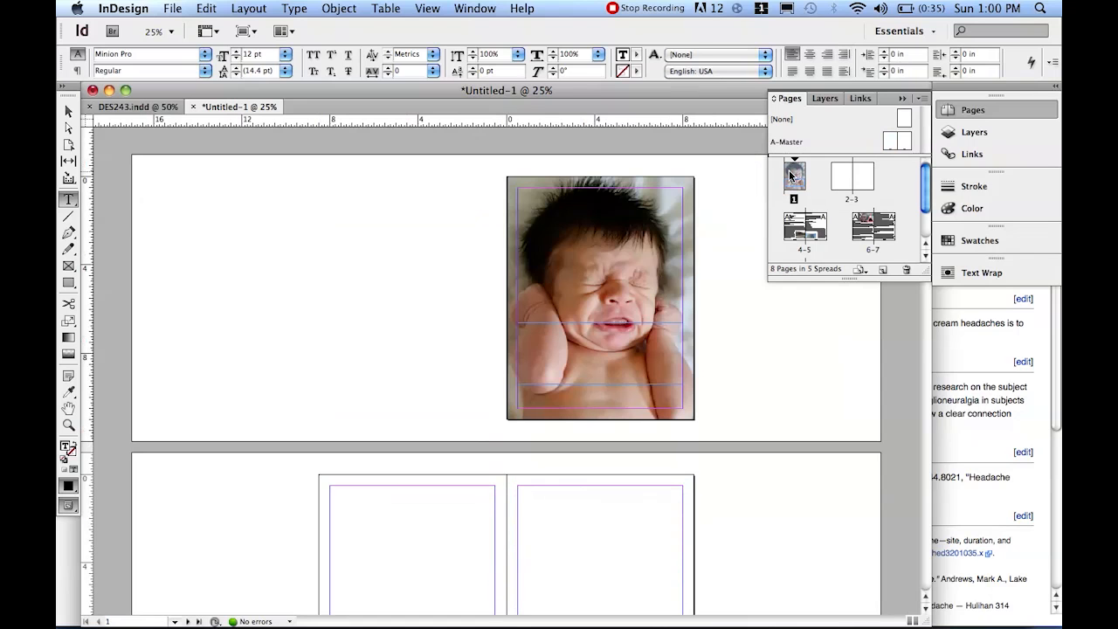
pyautogui.click(555, 348)
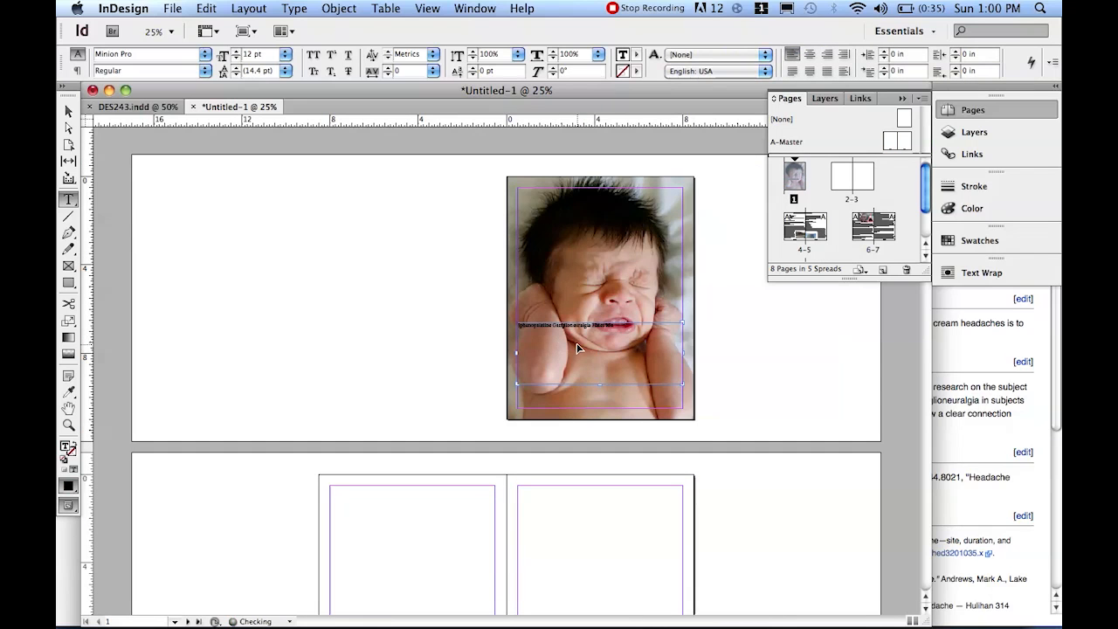
pyautogui.press('cmd+v')
# Set all of the cover title text to a font size of 48 pt.
pyautogui.press('cmd+a')
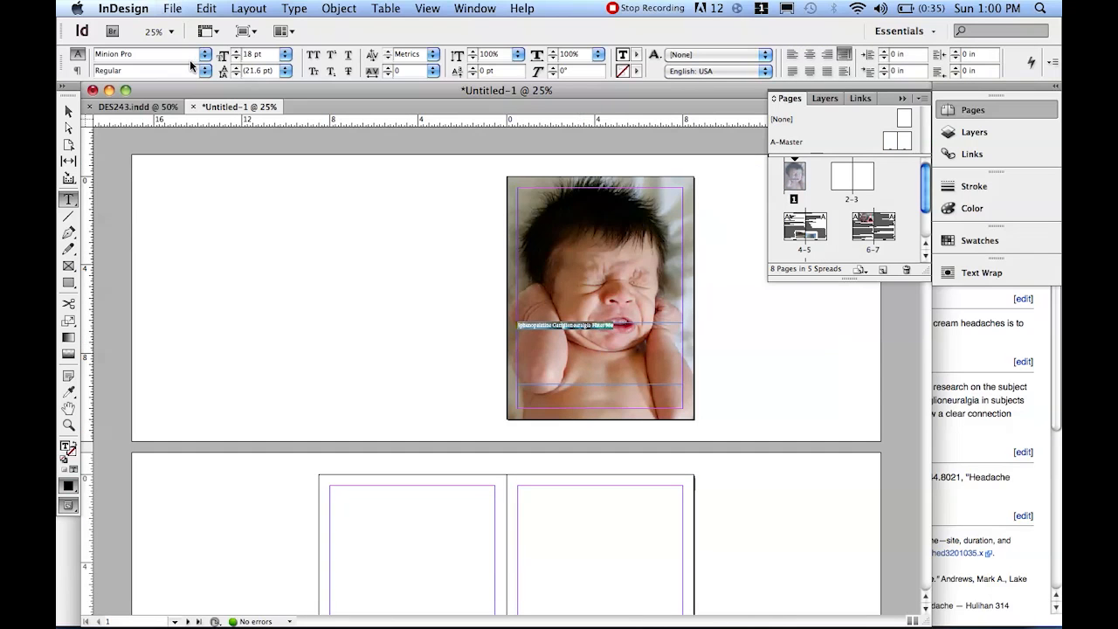
pyautogui.click(235, 52)
pyautogui.click(235, 53)
pyautogui.click(235, 53)
pyautogui.click(235, 52)
pyautogui.click(235, 52)
pyautogui.click(235, 53)
pyautogui.click(235, 53)
pyautogui.click(235, 52)
pyautogui.click(235, 52)
pyautogui.click(235, 53)
pyautogui.click(235, 52)
pyautogui.click(235, 53)
pyautogui.click(235, 52)
pyautogui.click(235, 52)
pyautogui.click(235, 53)
pyautogui.click(235, 53)
pyautogui.click(285, 54)
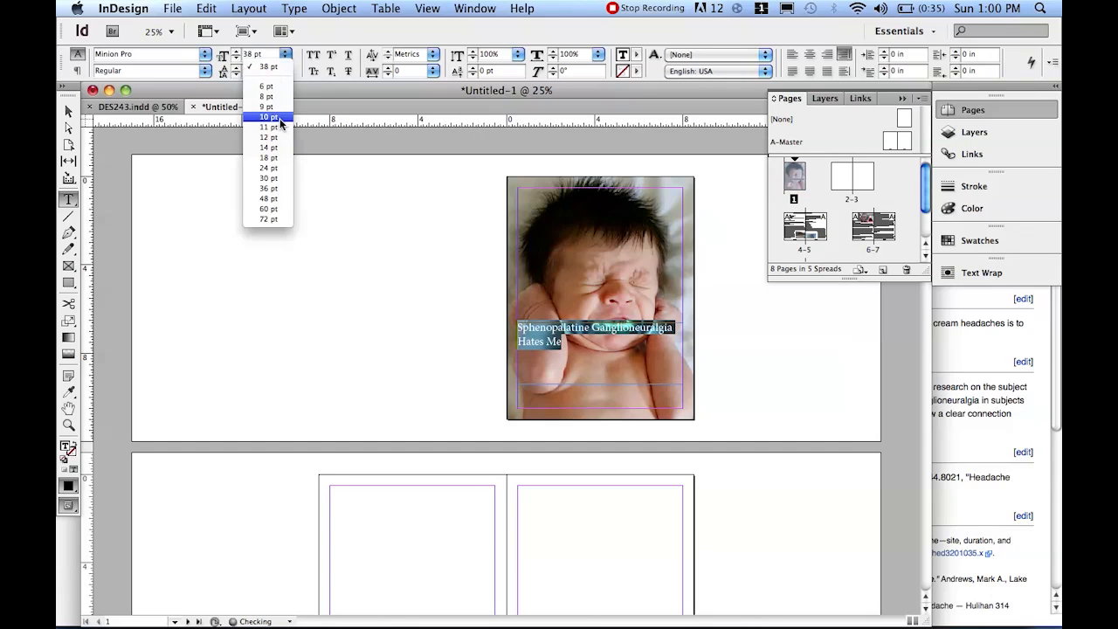
pyautogui.click(268, 199)
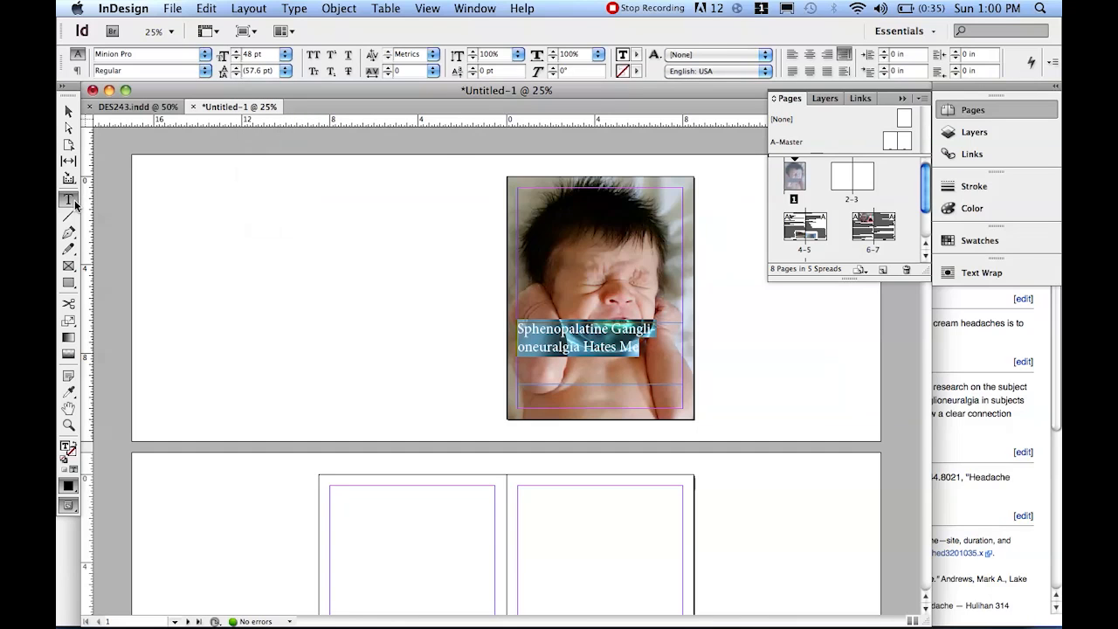
# Center-align the cover title within its text frame.
pyautogui.click(77, 70)
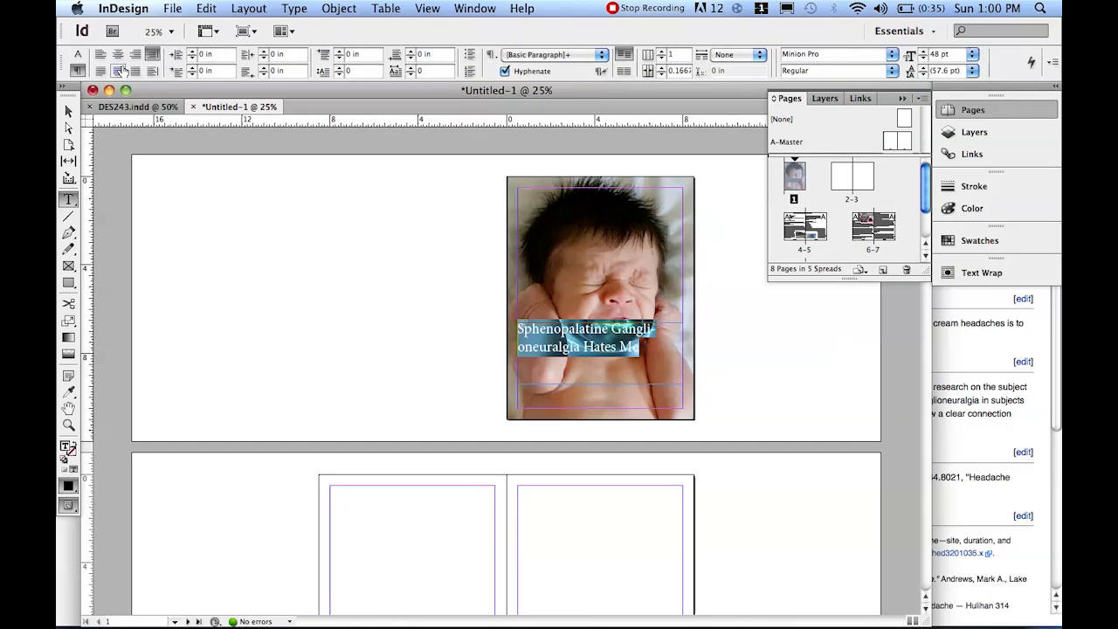
pyautogui.click(122, 71)
pyautogui.click(78, 54)
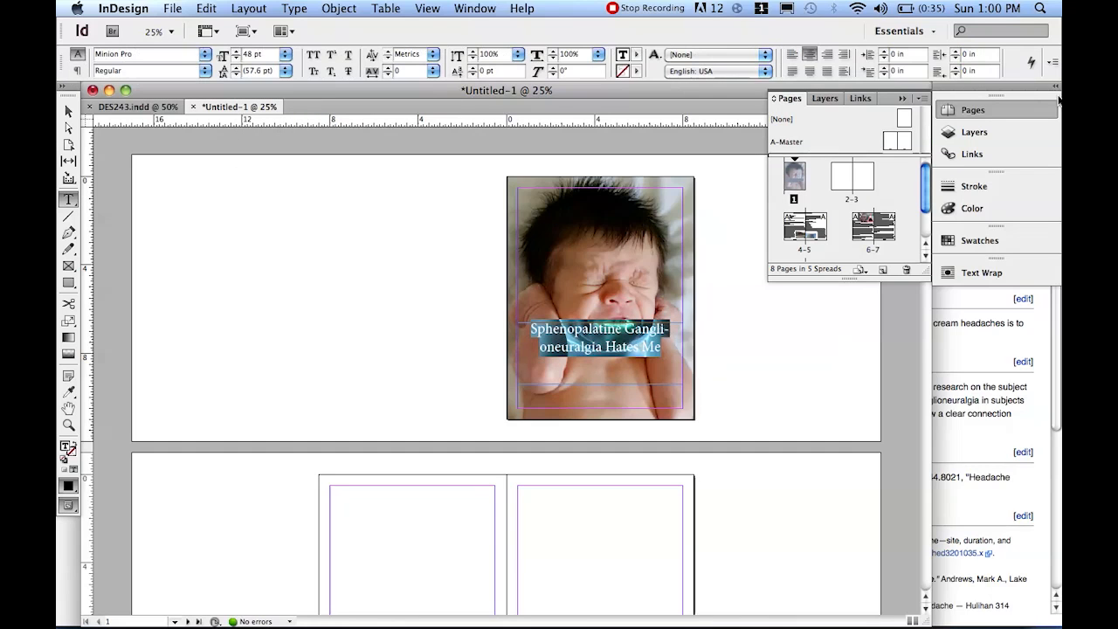
# Give the cover title a [Black] stroke and a [Paper] fill, using the DES243.indd cover as reference.
pyautogui.click(636, 73)
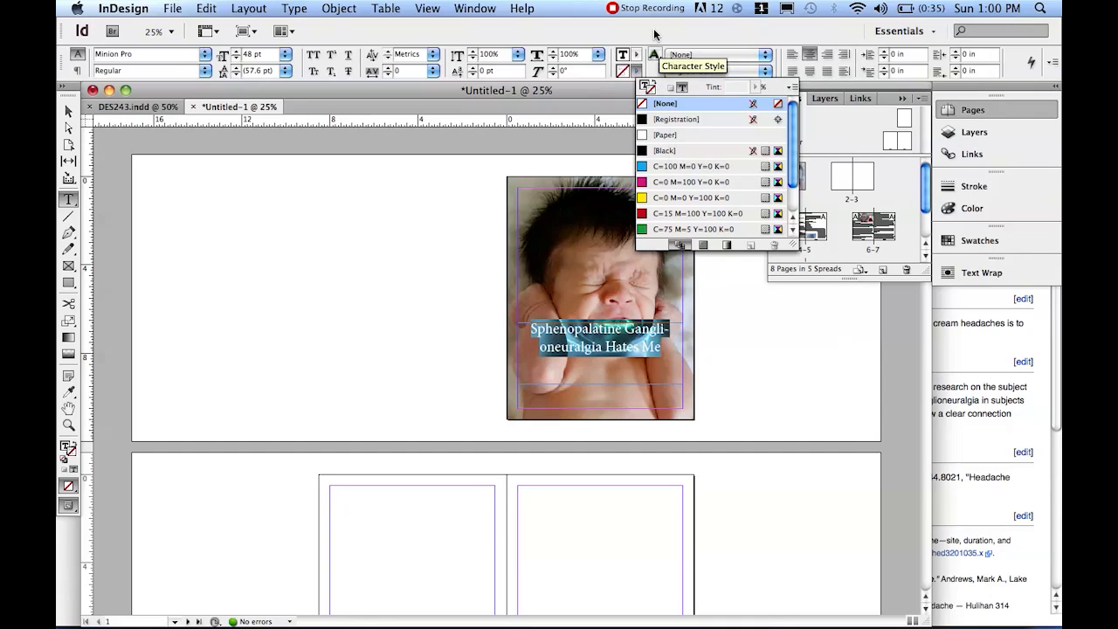
pyautogui.click(132, 106)
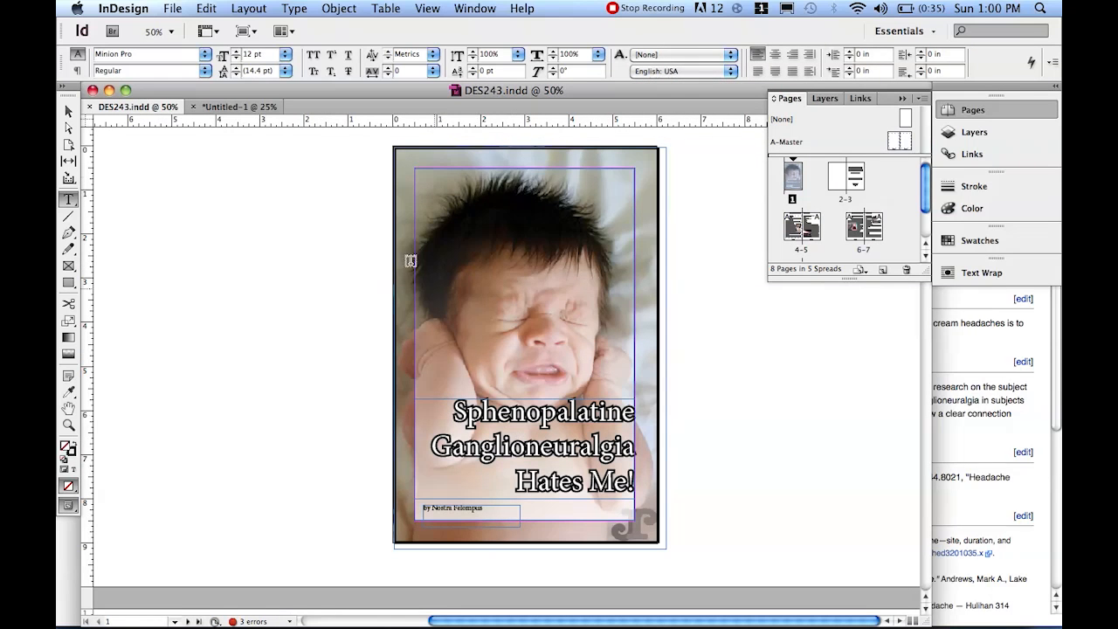
pyautogui.click(236, 106)
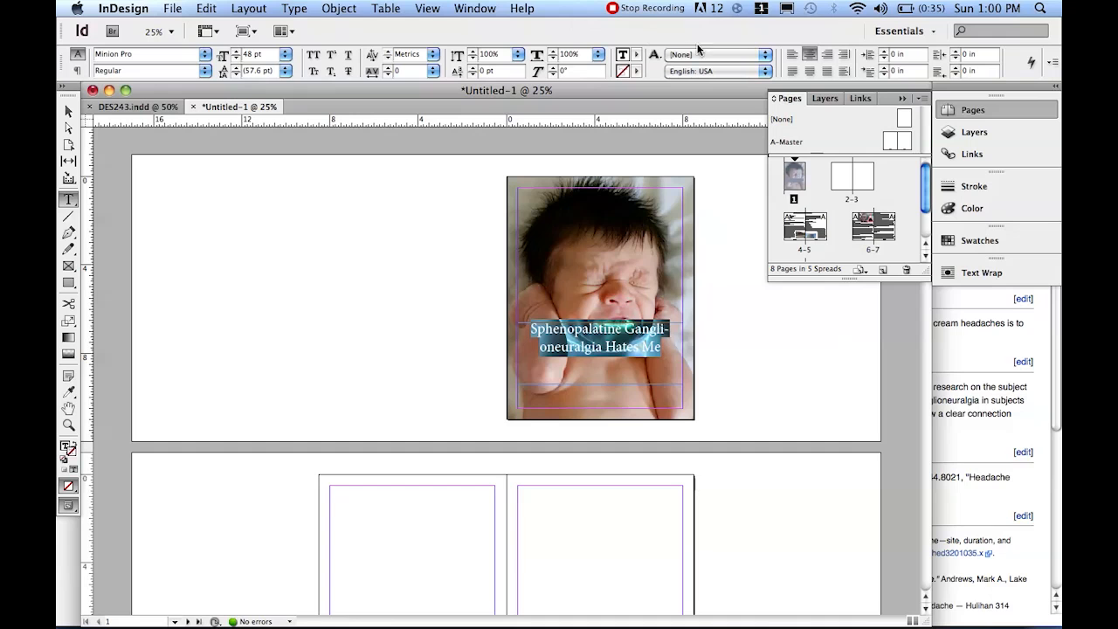
pyautogui.click(633, 72)
pyautogui.click(661, 152)
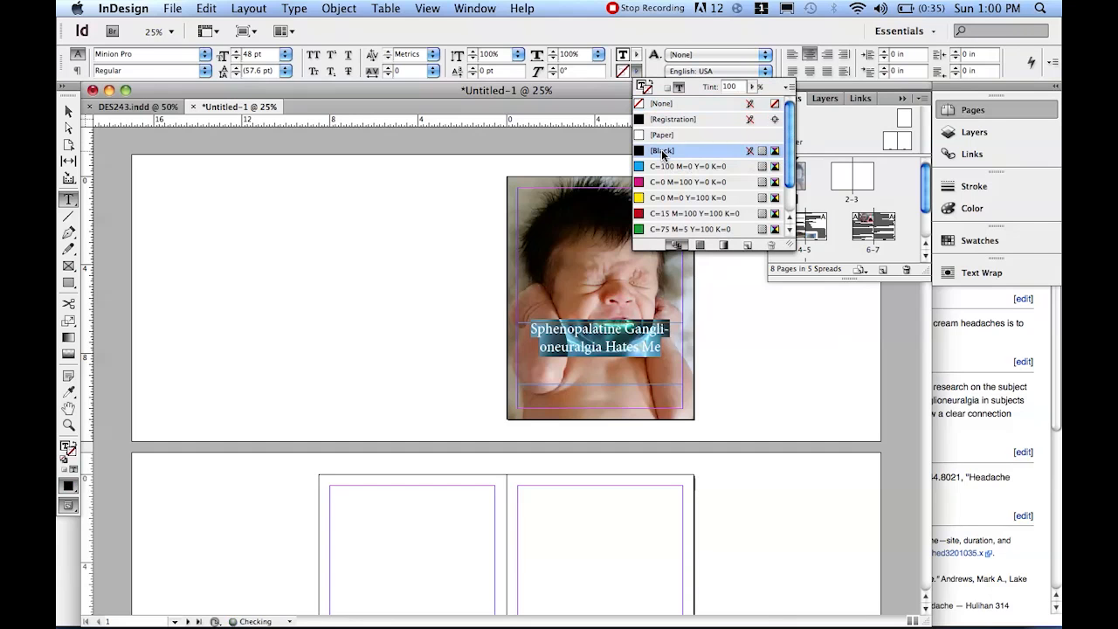
pyautogui.click(636, 55)
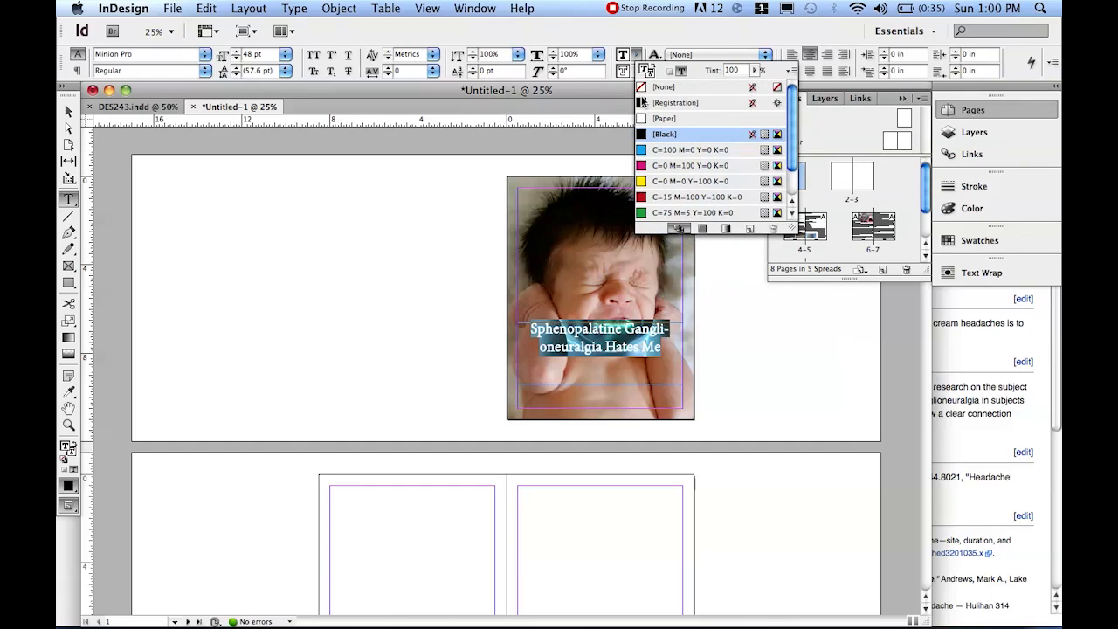
pyautogui.click(664, 117)
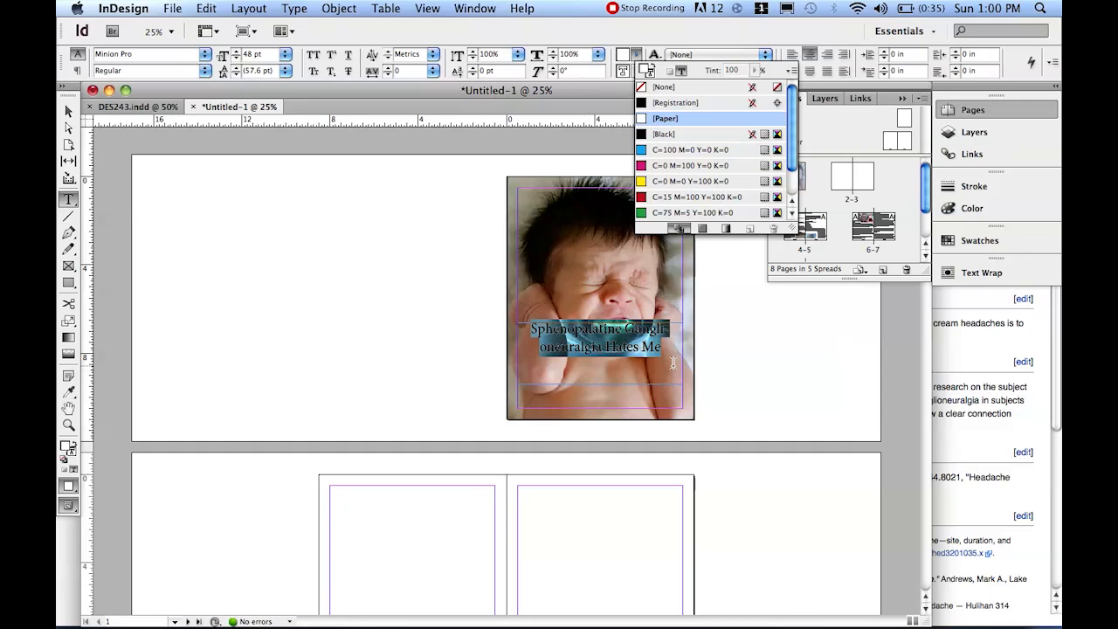
pyautogui.click(718, 341)
pyautogui.press('Escape')
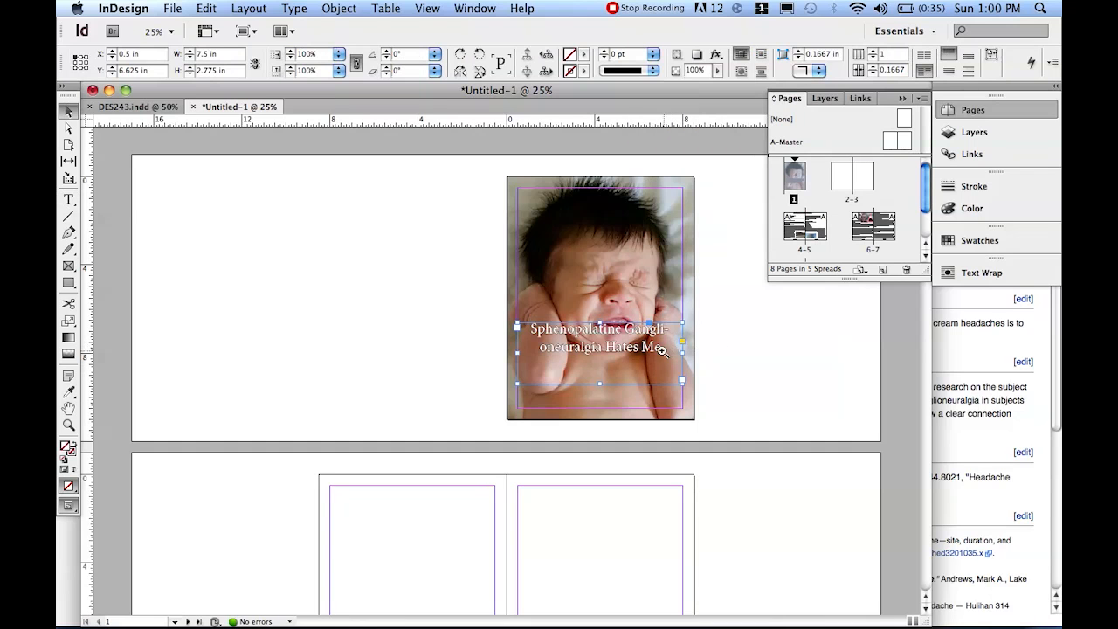
# Set the stroke weight of both title lines to 3 pt.
pyautogui.press('z')
pyautogui.click(582, 341)
pyautogui.click(539, 376)
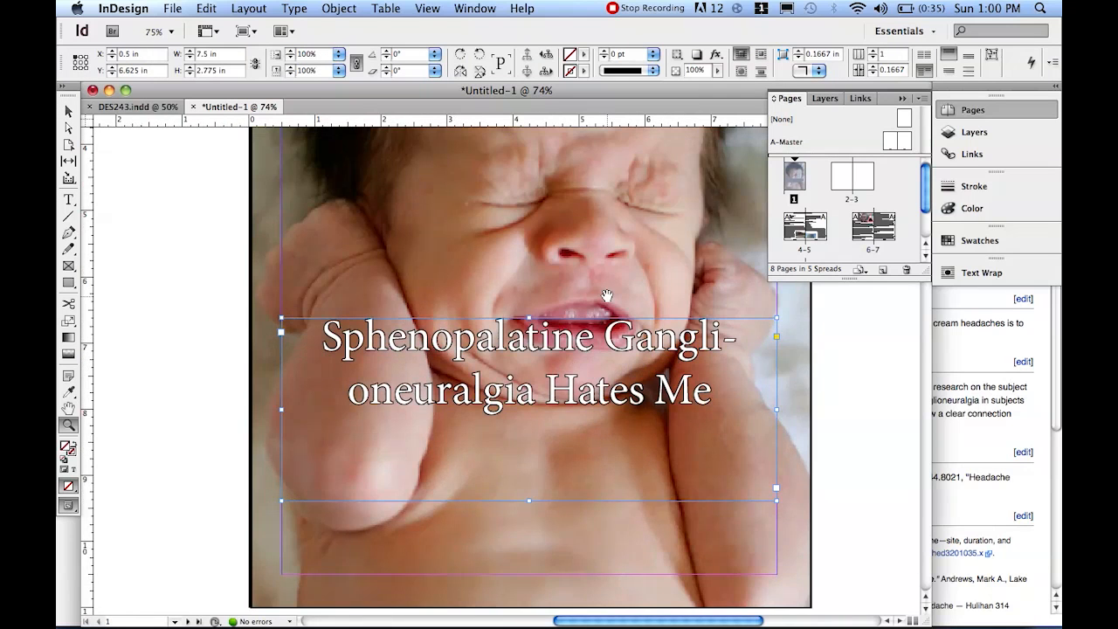
pyautogui.moveTo(608, 299); pyautogui.dragTo(557, 331)
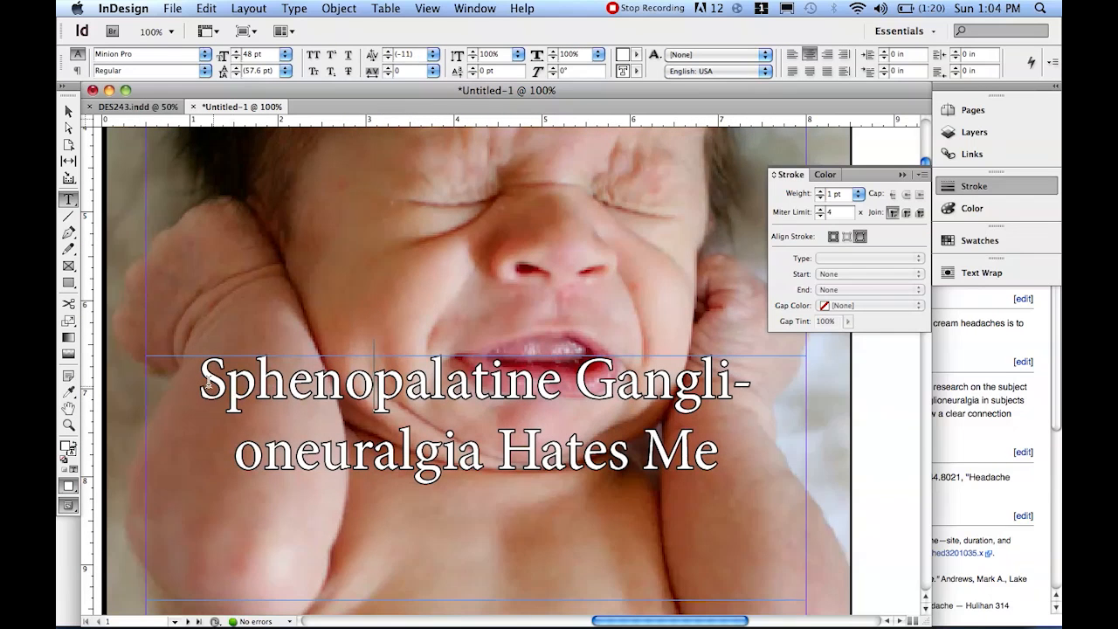
pyautogui.moveTo(207, 385); pyautogui.dragTo(720, 463)
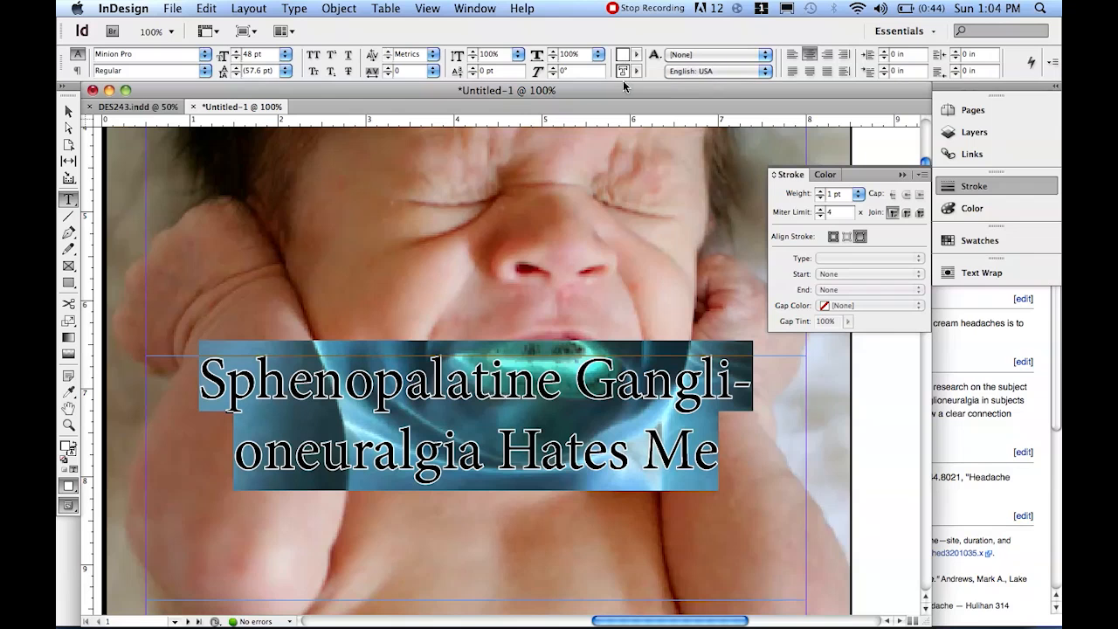
pyautogui.click(988, 186)
pyautogui.click(475, 8)
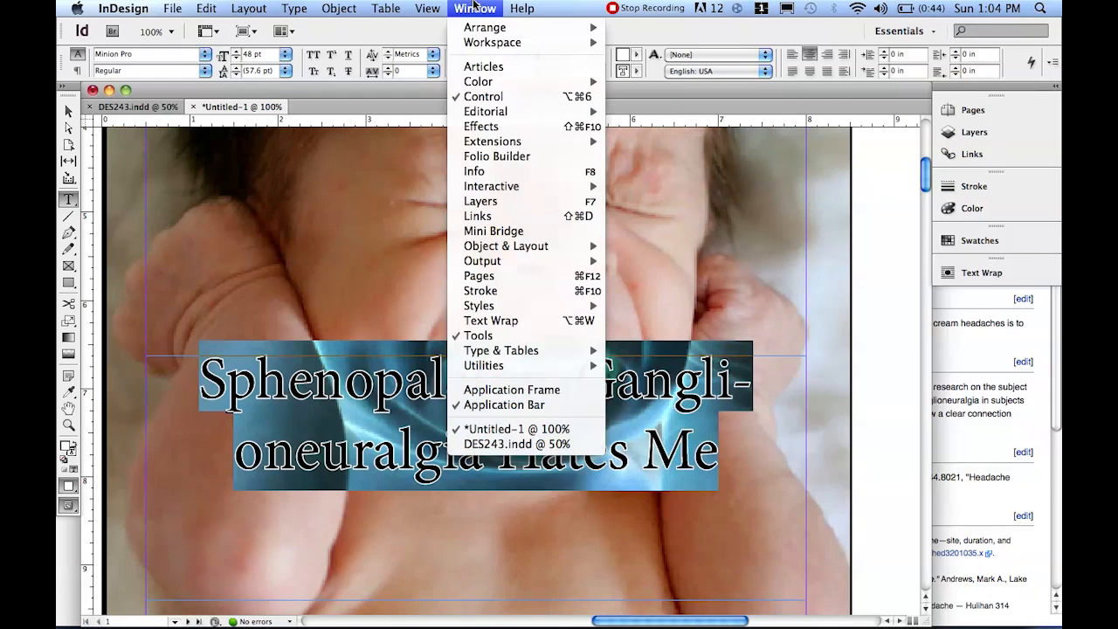
pyautogui.click(489, 291)
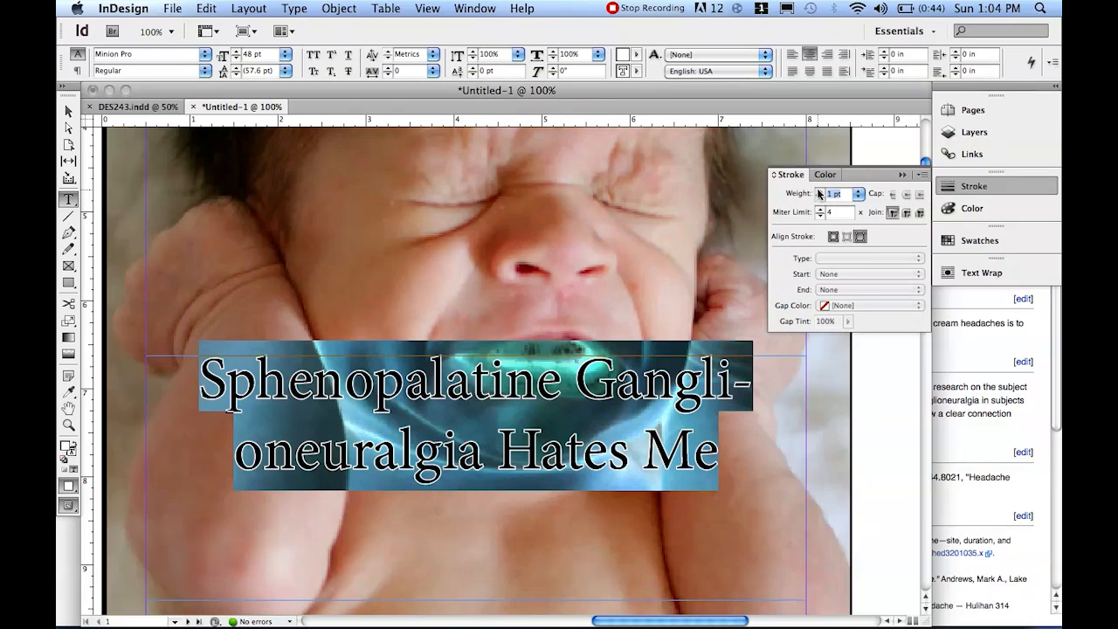
pyautogui.click(820, 190)
pyautogui.click(820, 190)
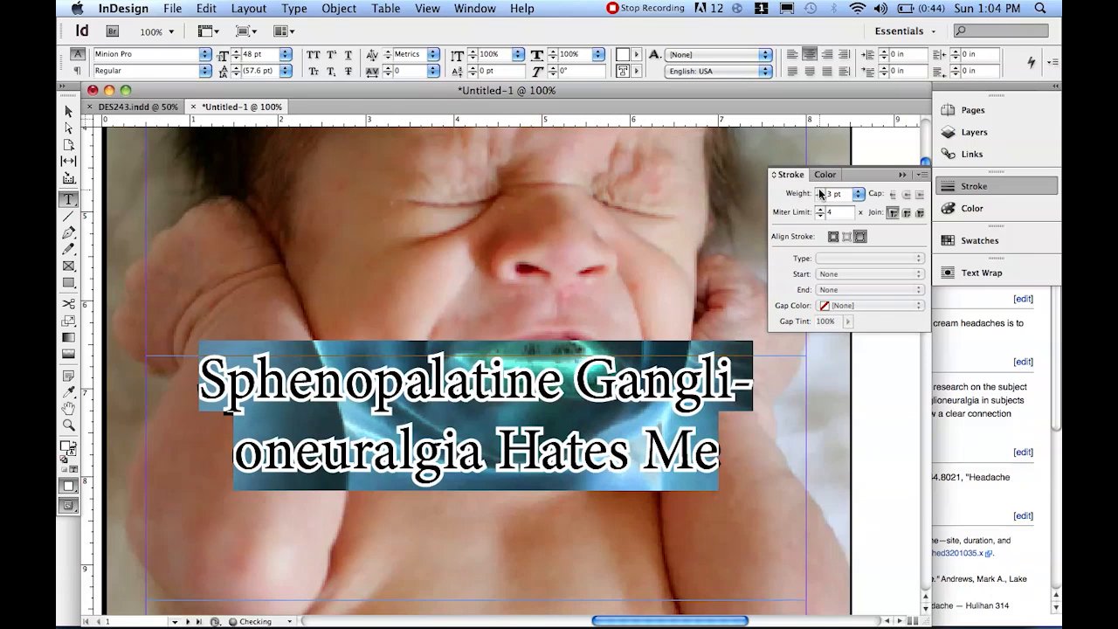
pyautogui.press('Escape')
# Shorten the title text frame from its lower edge to about 1.8 in high.
pyautogui.press('z')
pyautogui.keyDown('alt'); pyautogui.click(518, 375); pyautogui.keyUp('alt')
pyautogui.keyDown('alt'); pyautogui.click(529, 379); pyautogui.keyUp('alt')
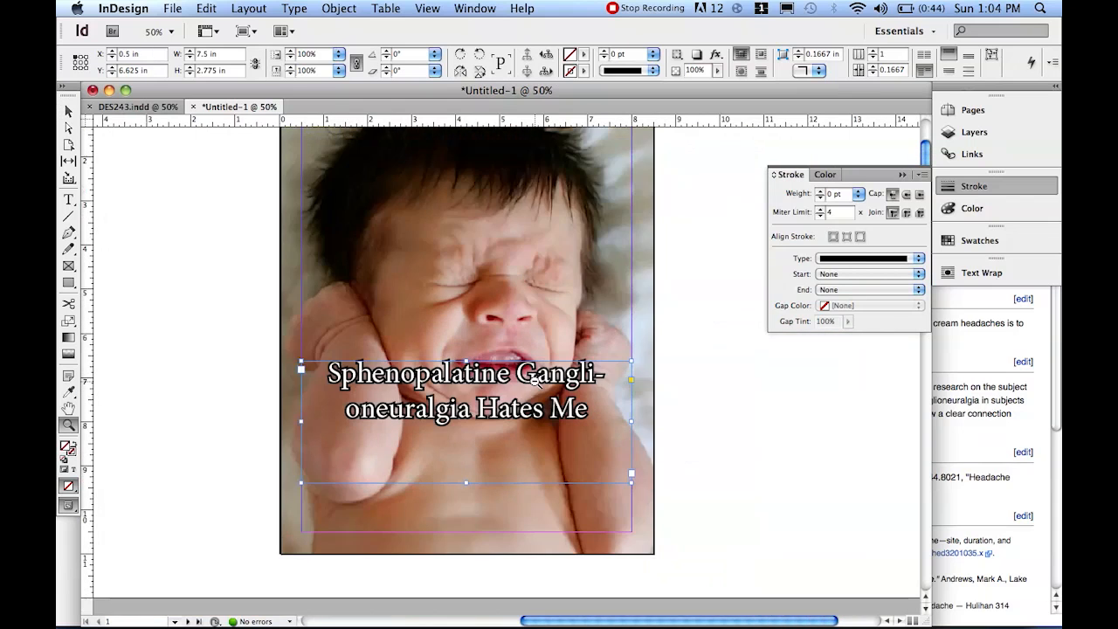
pyautogui.keyDown('alt'); pyautogui.click(534, 379); pyautogui.keyUp('alt')
pyautogui.click(613, 340)
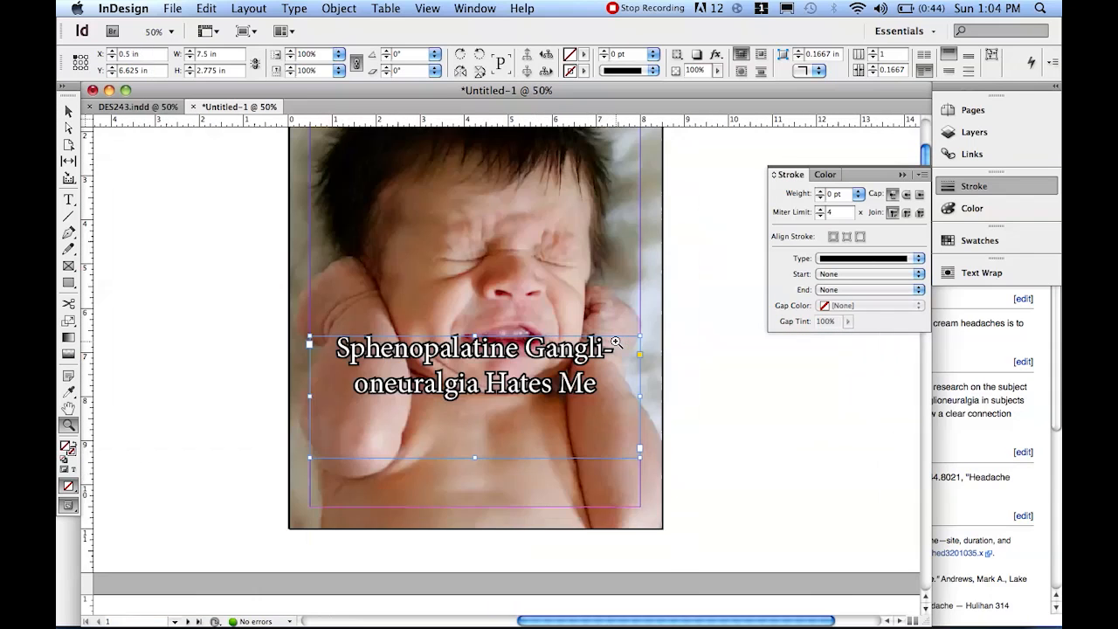
pyautogui.click(522, 360)
pyautogui.moveTo(411, 358); pyautogui.dragTo(516, 353)
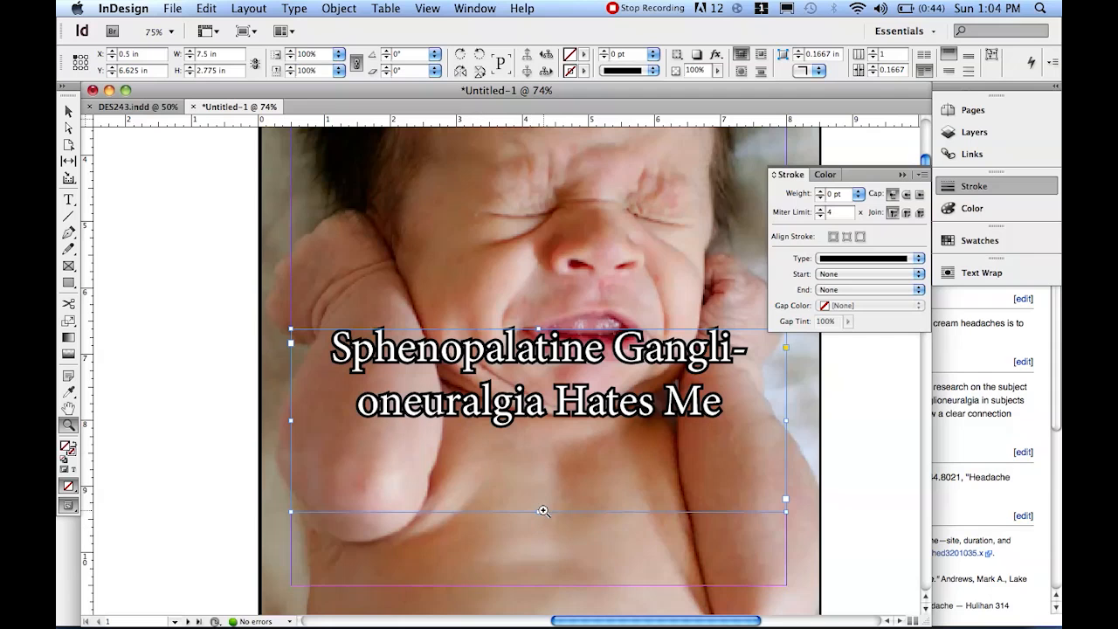
pyautogui.press('v')
pyautogui.moveTo(540, 511); pyautogui.dragTo(539, 448)
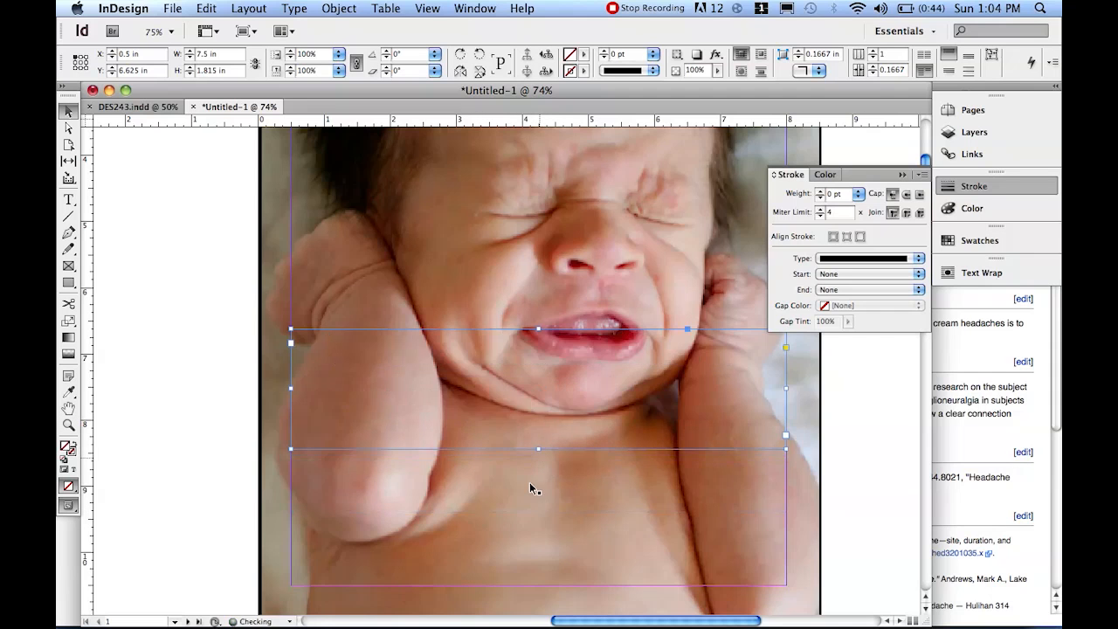
pyautogui.press('t')
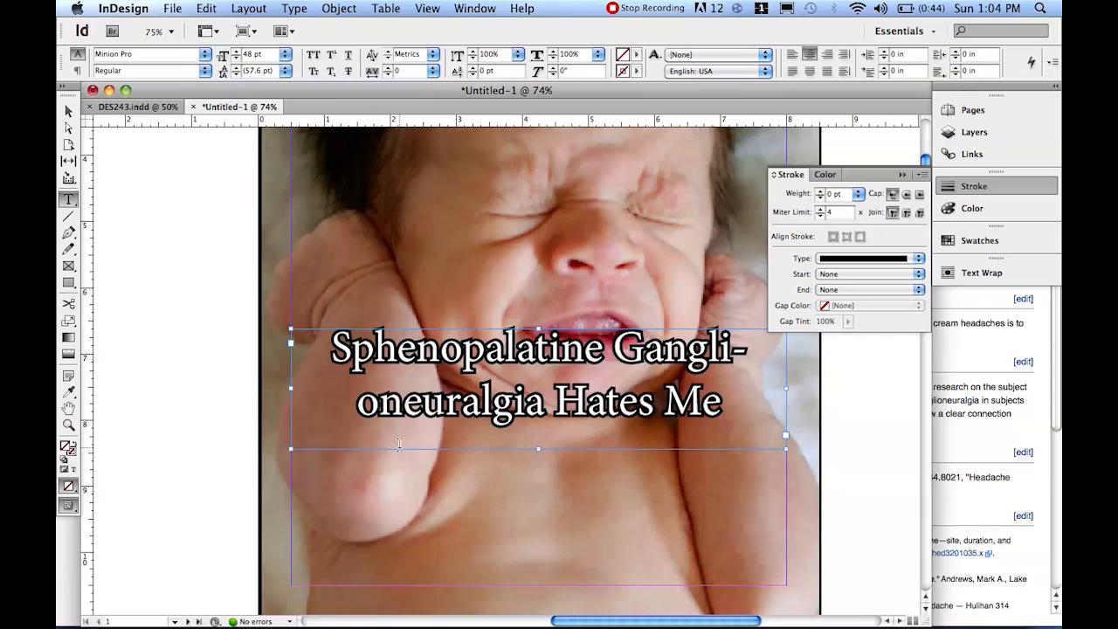
# Duplicate the title frame directly below the original and reduce the copy's height to about 1.03 in.
pyautogui.press('v')
pyautogui.moveTo(516, 383); pyautogui.dragTo(519, 516)
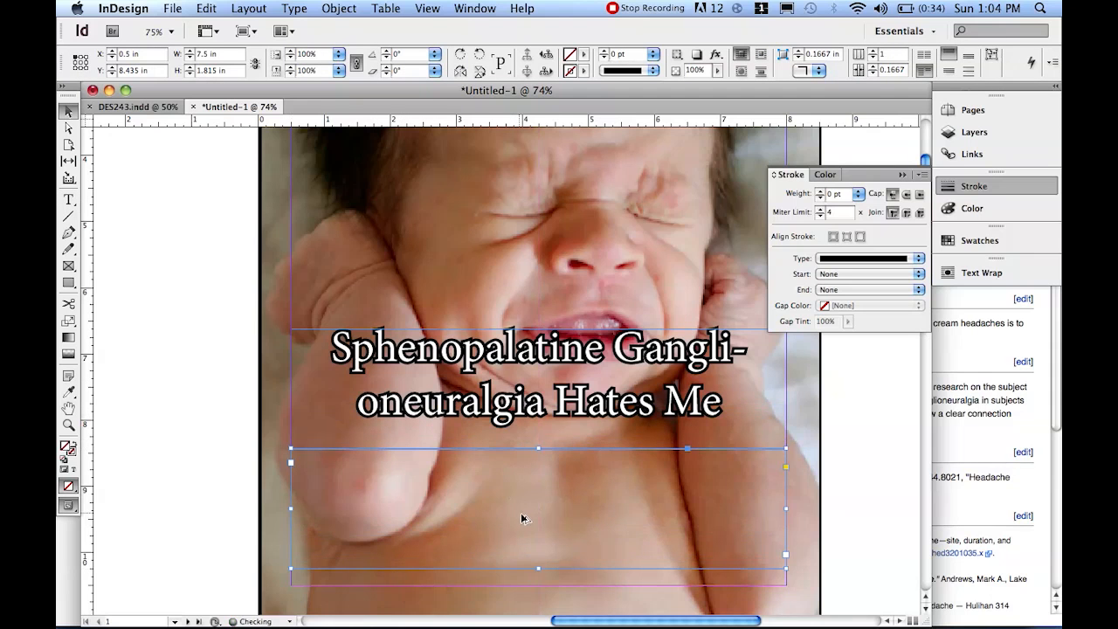
pyautogui.moveTo(539, 572); pyautogui.dragTo(540, 516)
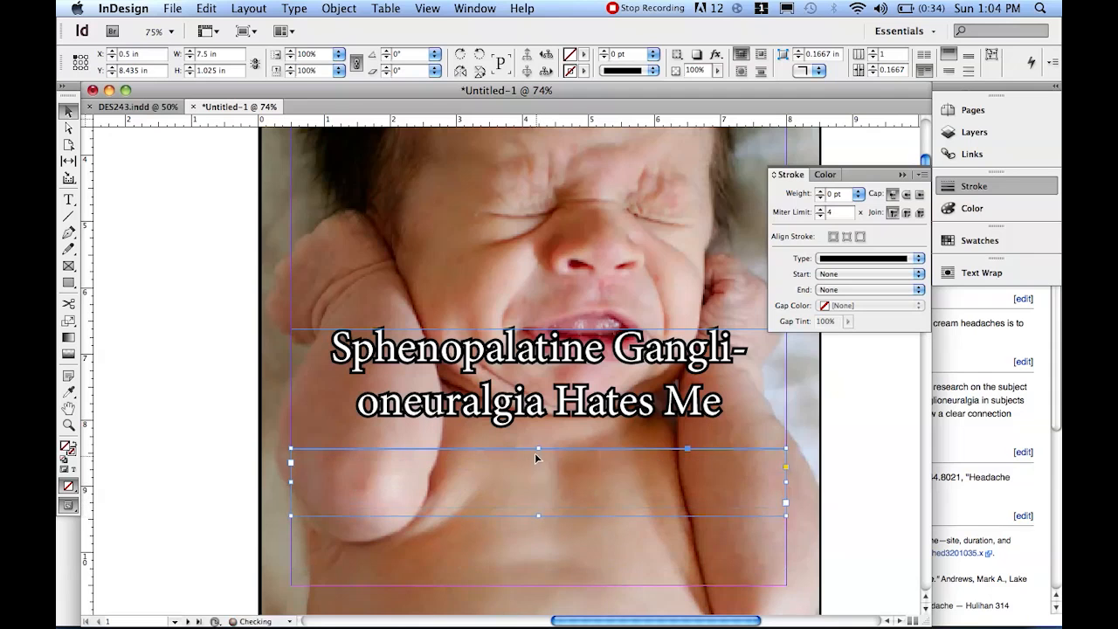
# Replace the duplicated frame's text with an 18 pt byline made of "By" and the author's name.
pyautogui.doubleClick(536, 466)
pyautogui.press('super+a')
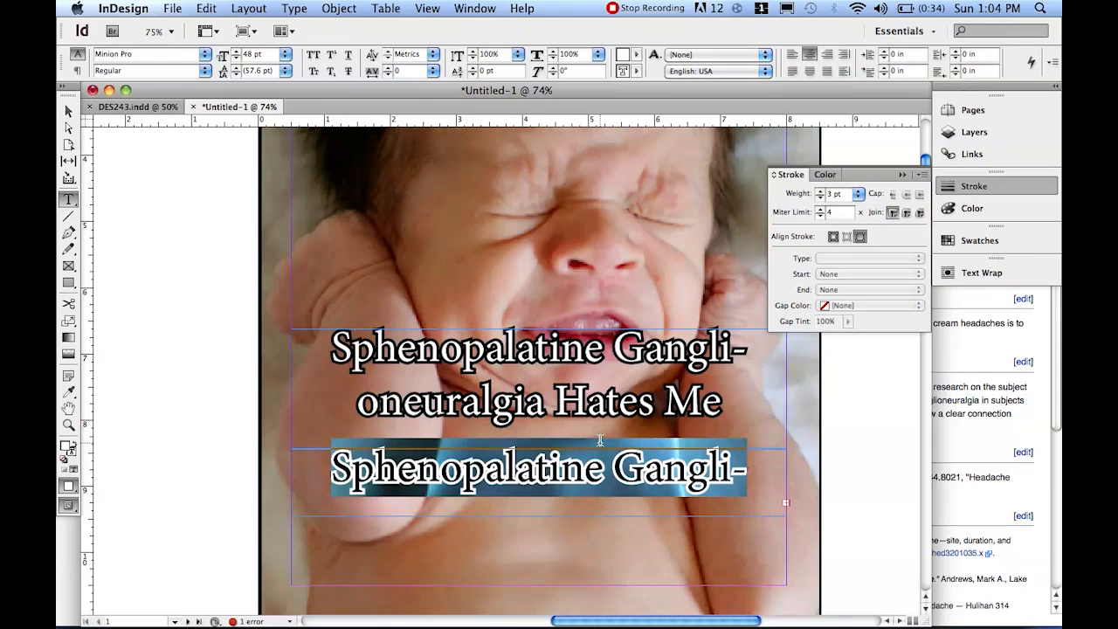
pyautogui.press('BackSpace')
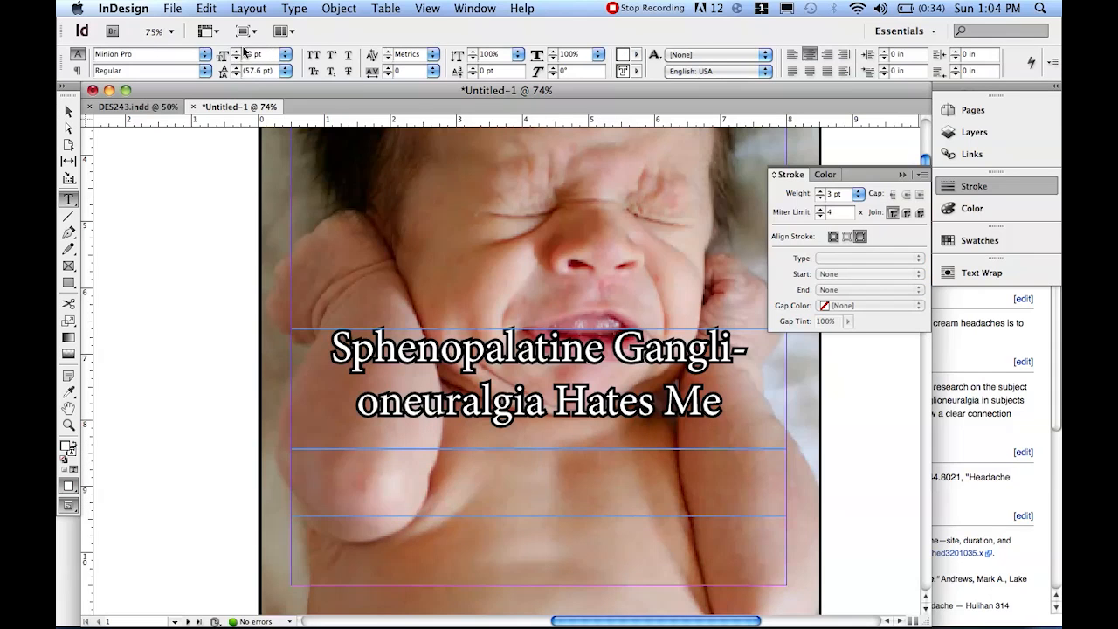
pyautogui.click(286, 55)
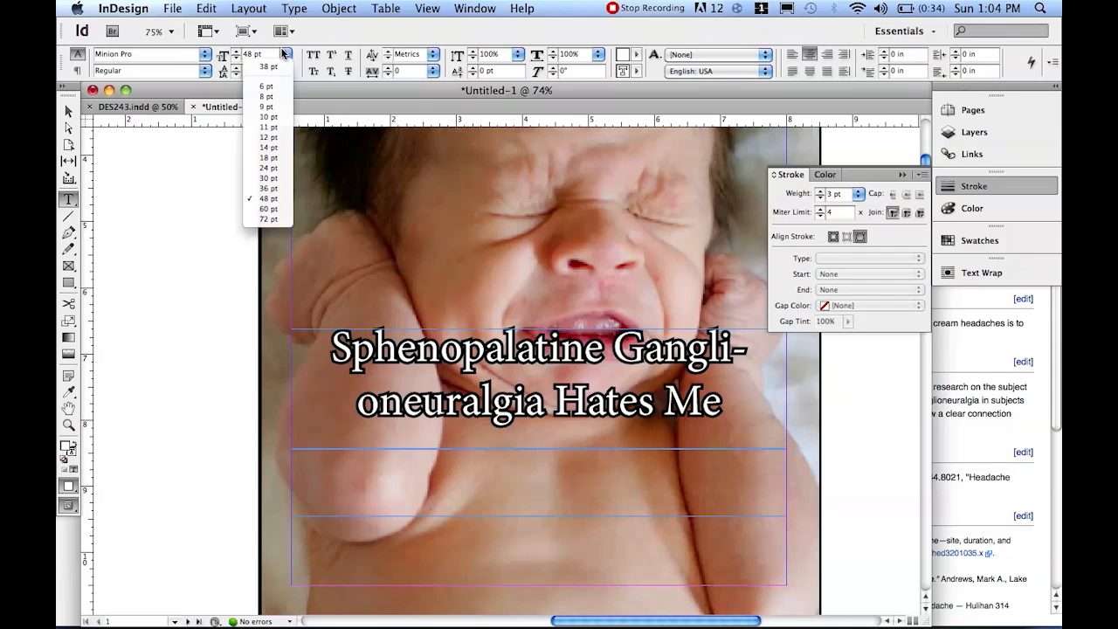
pyautogui.click(268, 157)
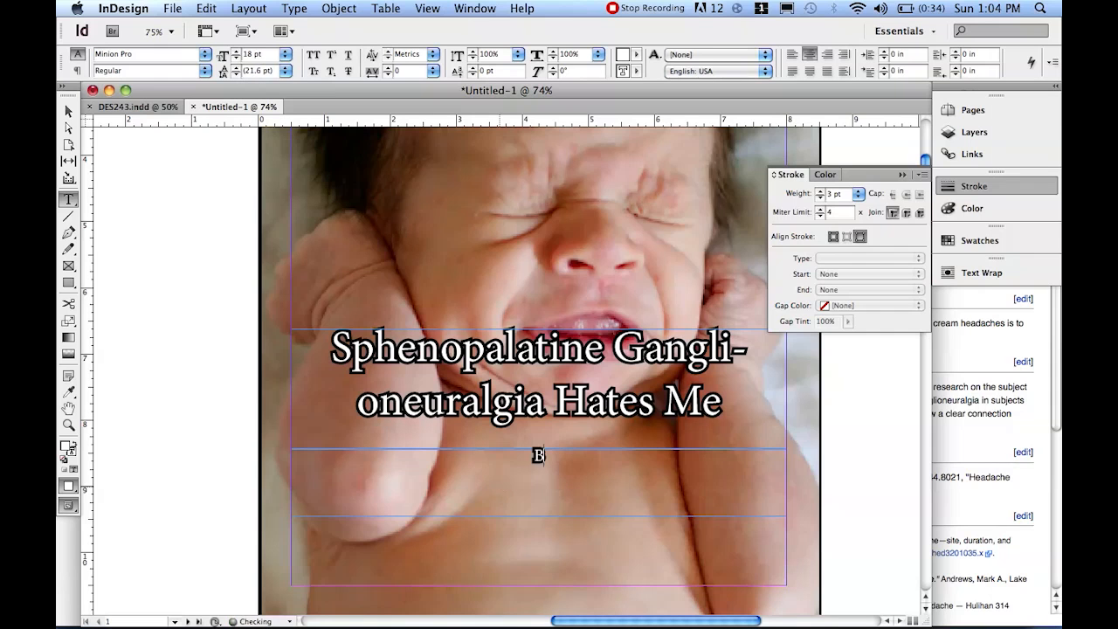
pyautogui.write('By Nostra Felompus')
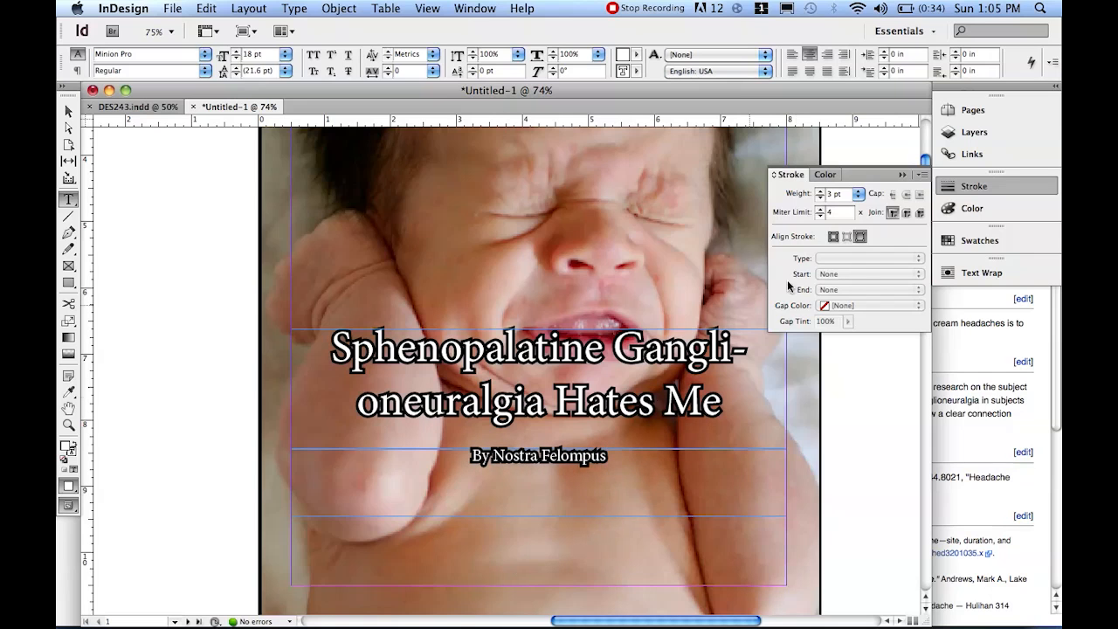
# Reduce the stroke weight of the entire byline text to 1 pt.
pyautogui.press('super+a')
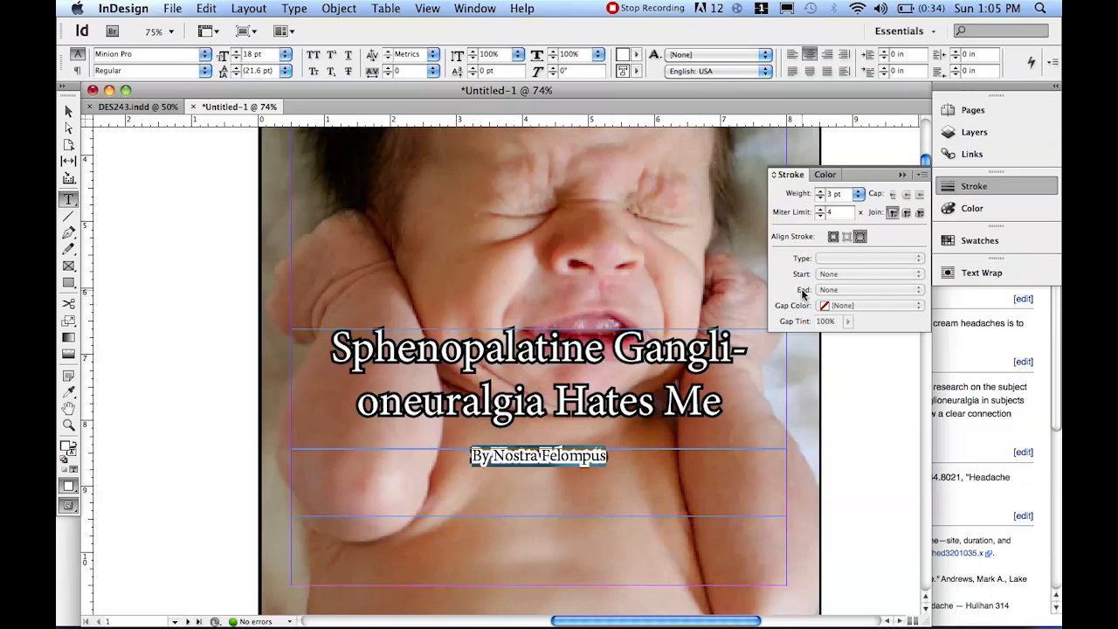
pyautogui.click(819, 199)
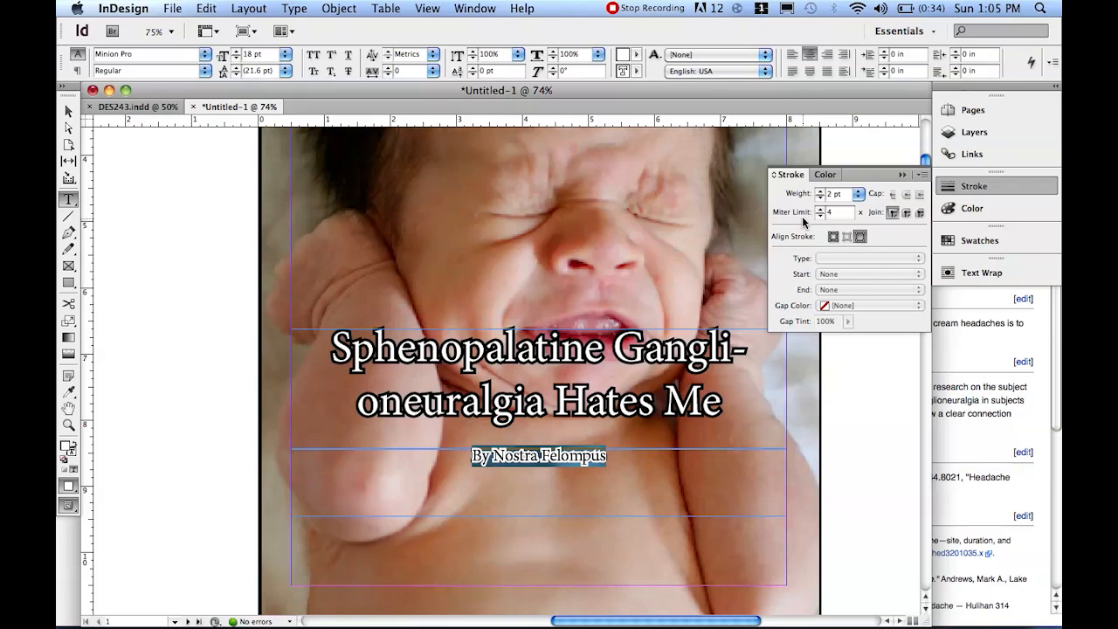
pyautogui.click(822, 199)
pyautogui.press('Escape')
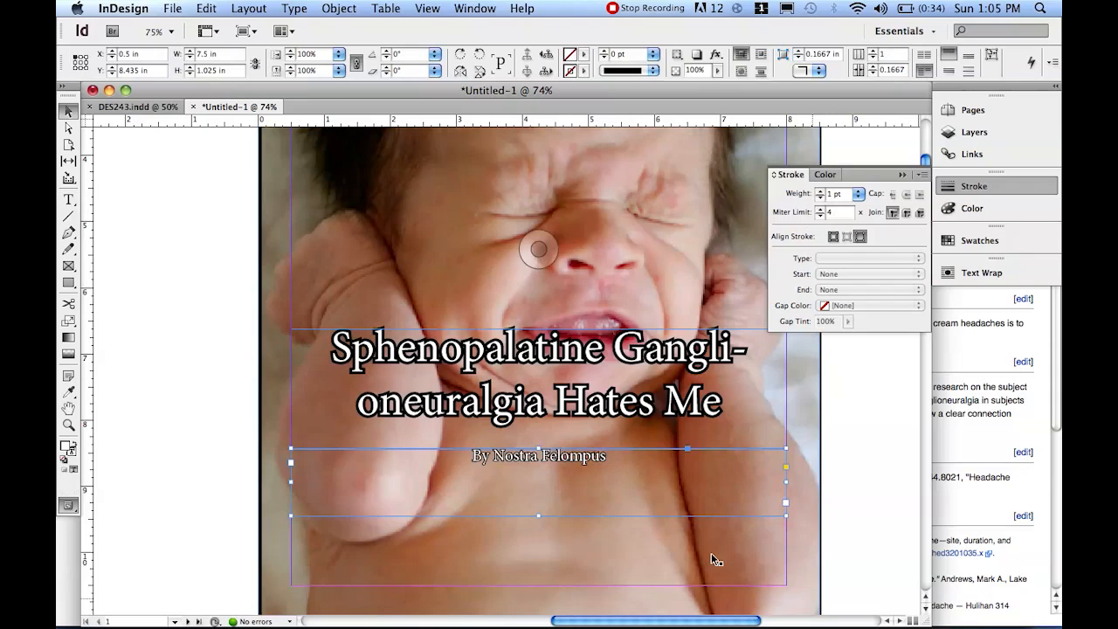
# Set the byline's stroke weight to 2 pt and place its frame, about 0.5 in high, lower on the cover at Y about 9.14 in.
pyautogui.doubleClick(577, 463)
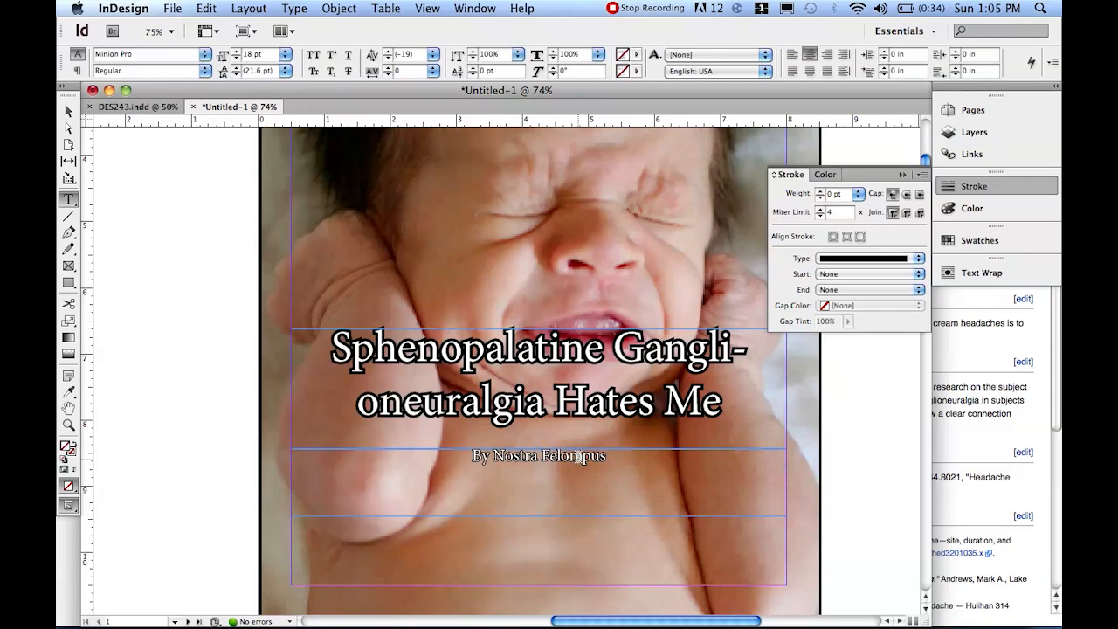
pyautogui.press('super+a')
pyautogui.click(818, 192)
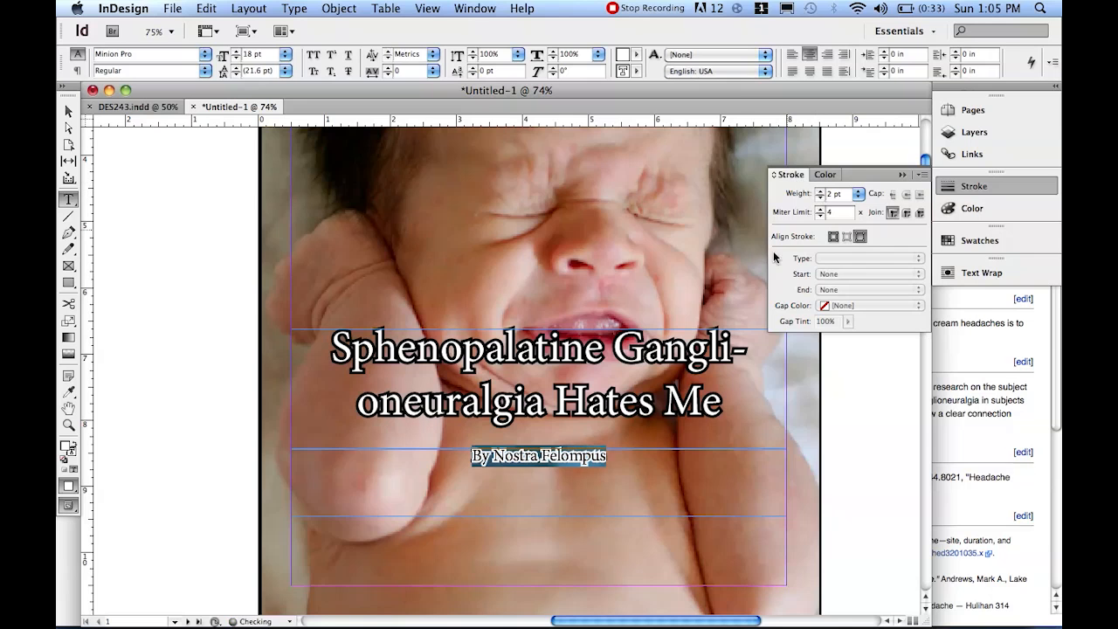
pyautogui.press('Escape')
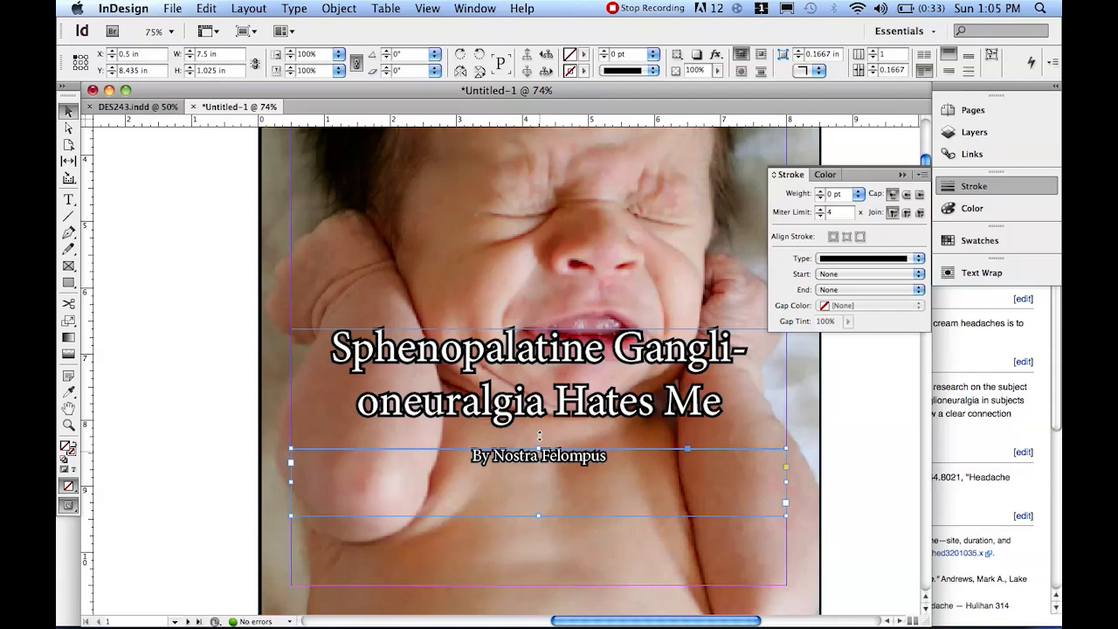
pyautogui.moveTo(538, 516)
pyautogui.mouseDown()
pyautogui.moveTo(541, 482)
pyautogui.moveTo(552, 510)
pyautogui.mouseUp()
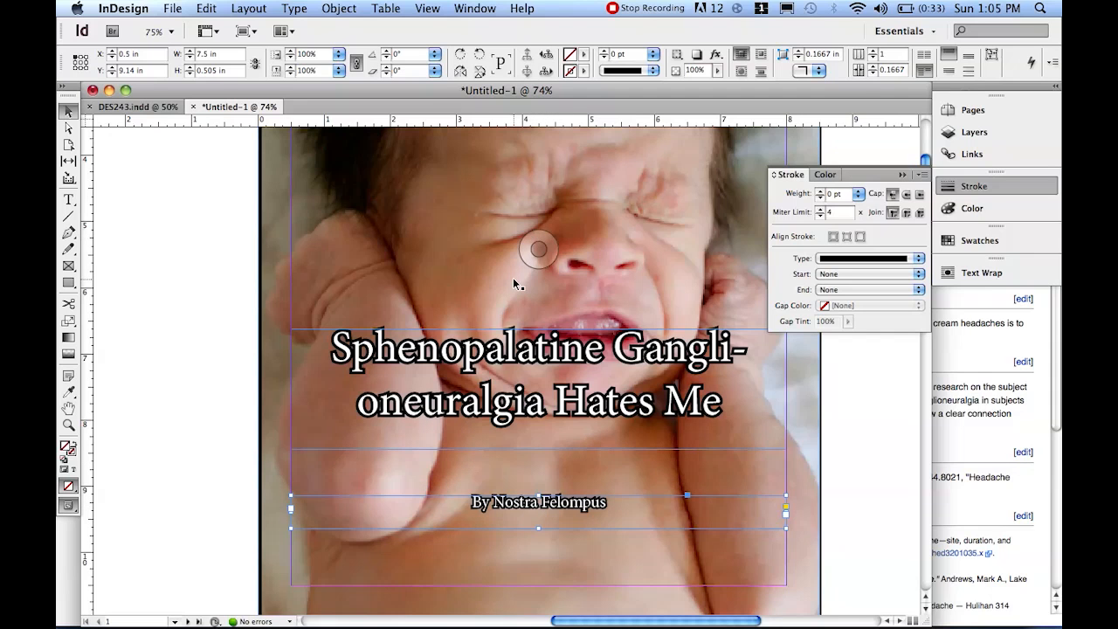
# Examine the finished cover in DES243.indd as a reference and return to the Untitled-1 document.
pyautogui.click(144, 107)
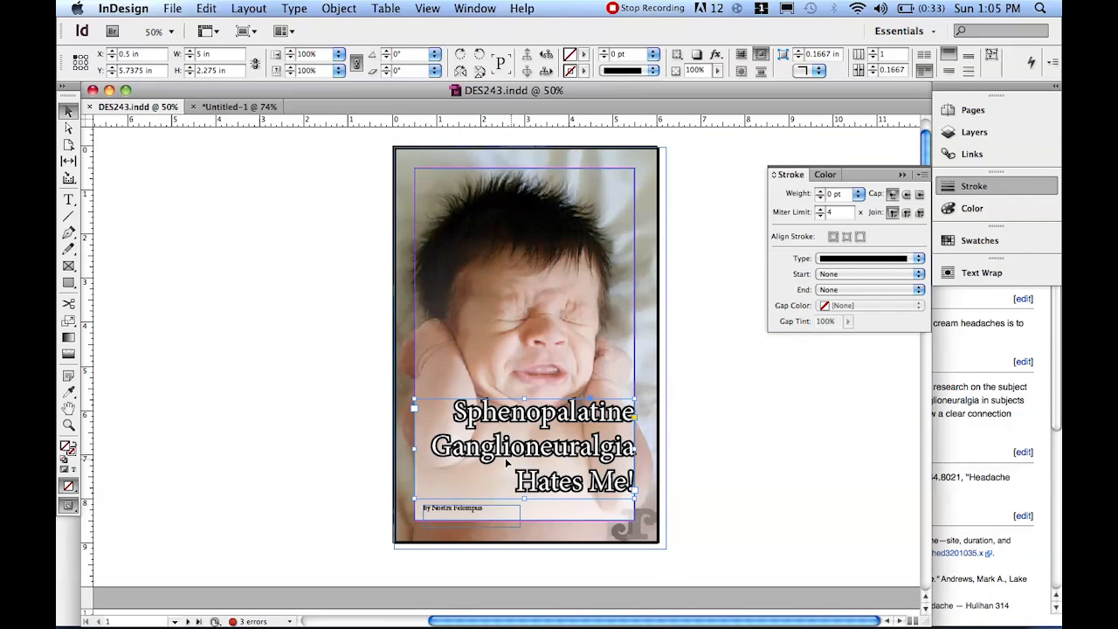
pyautogui.click(374, 516)
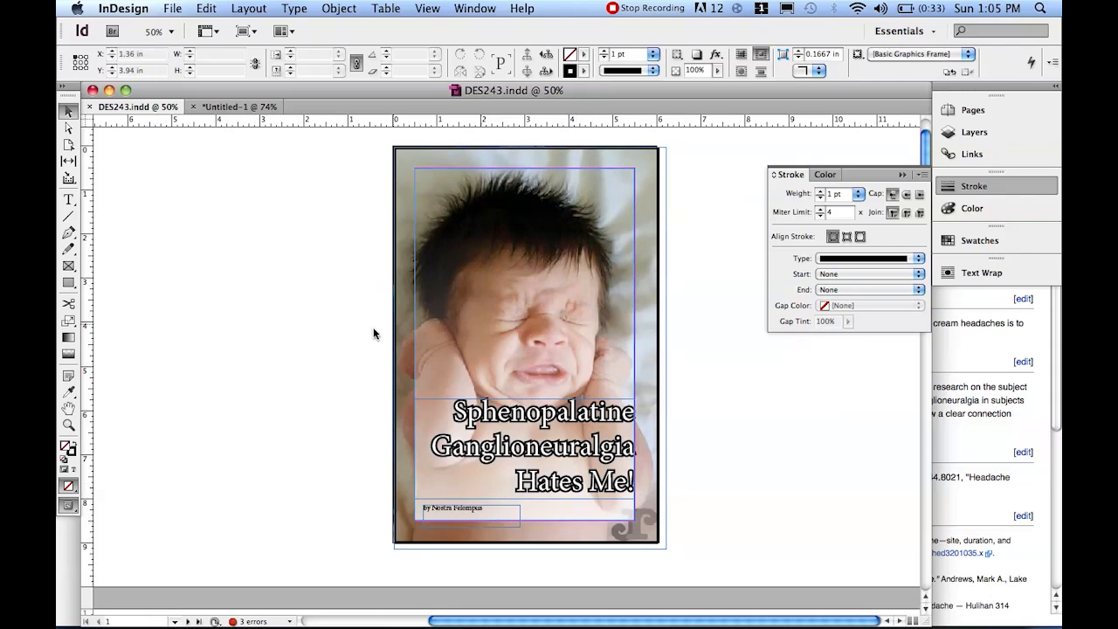
pyautogui.press('ctrl+super+Escape')
pyautogui.click(255, 352)
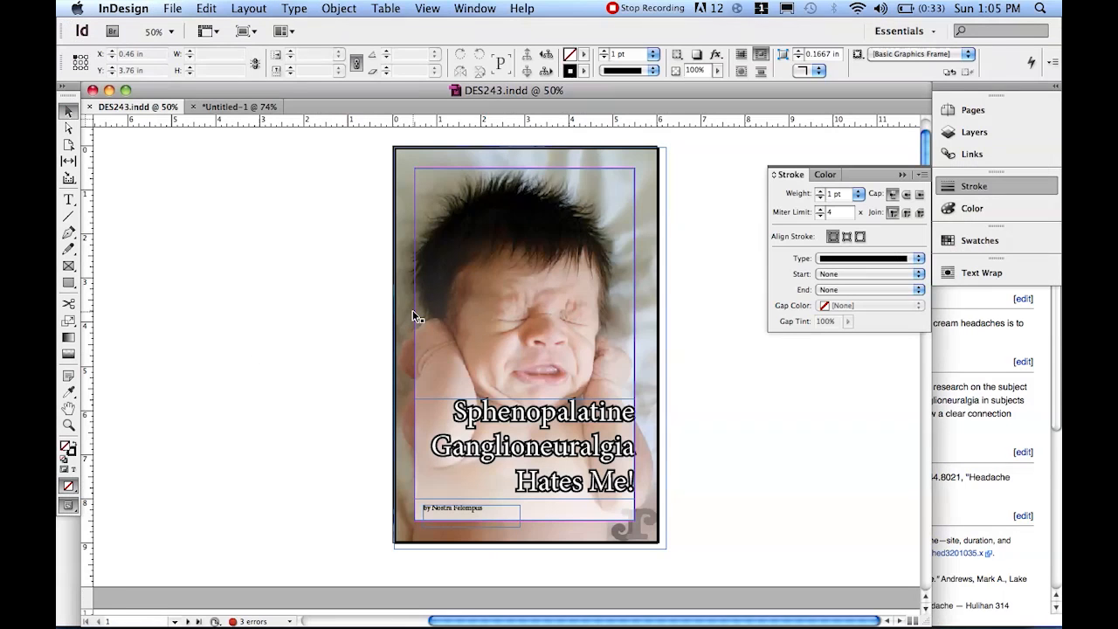
pyautogui.click(247, 108)
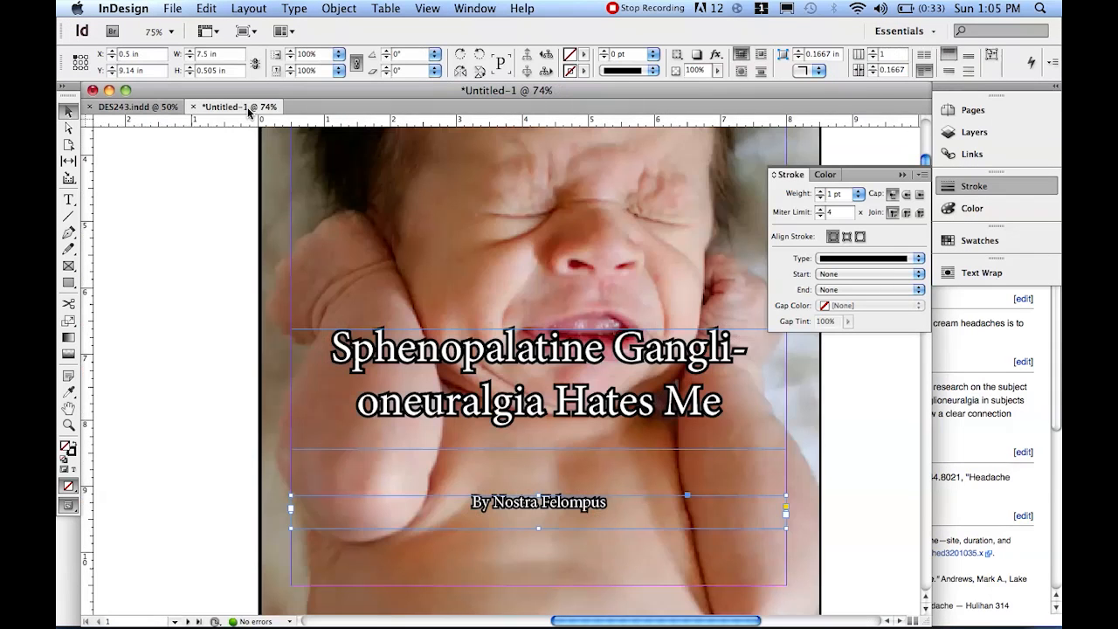
pyautogui.press('z')
pyautogui.keyDown('alt'); pyautogui.click(489, 341); pyautogui.keyUp('alt')
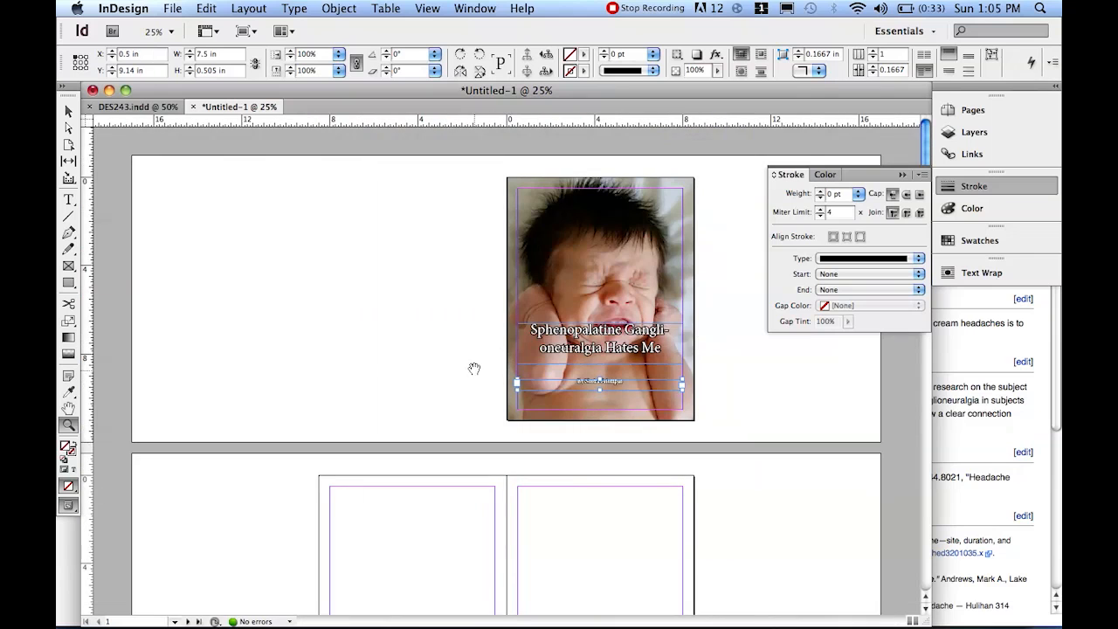
pyautogui.click(73, 354)
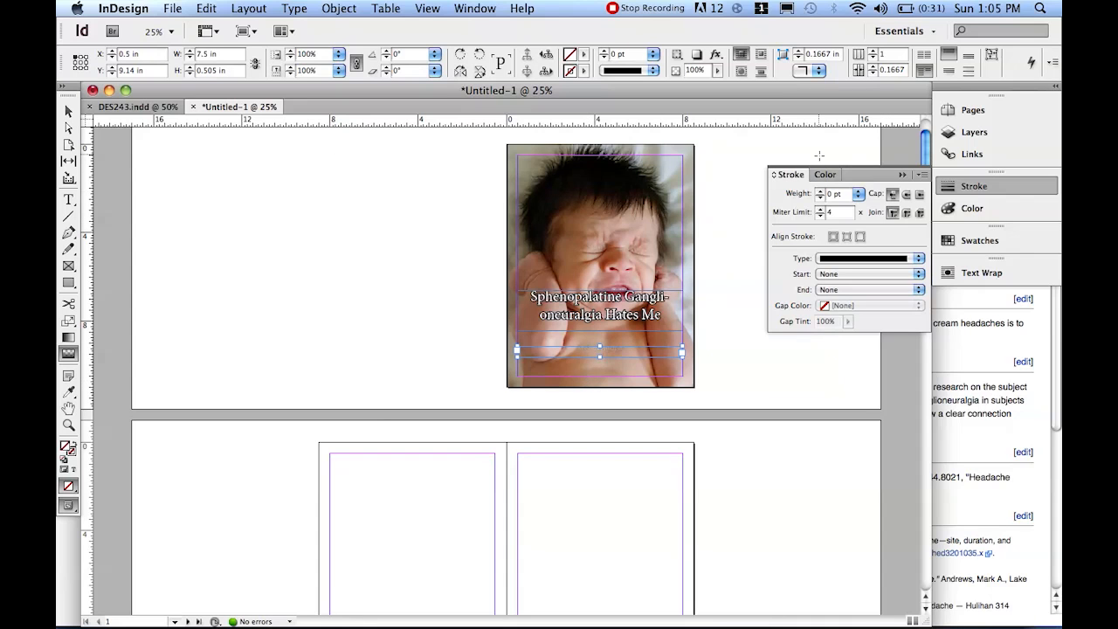
pyautogui.click(970, 208)
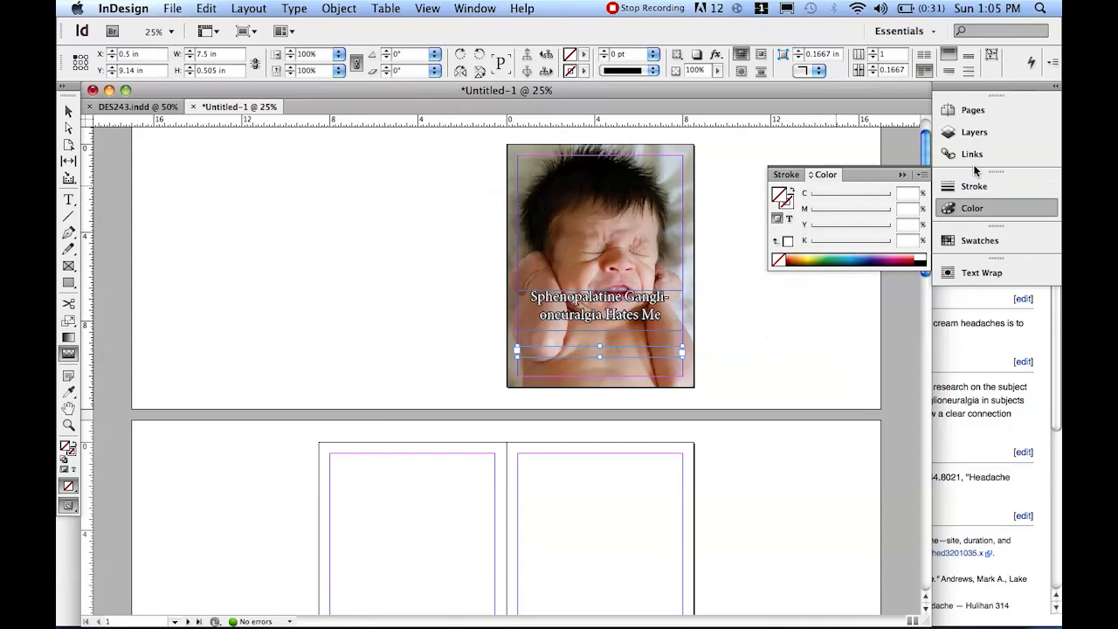
pyautogui.click(488, 7)
pyautogui.press('\\')
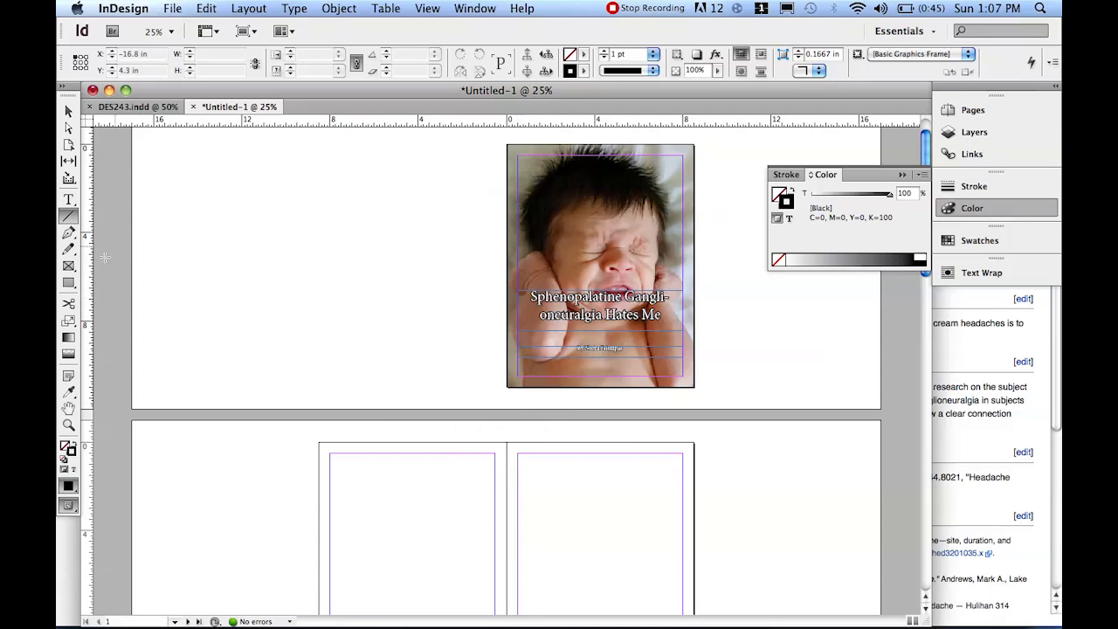
# Draw a rectangle 7.5 in wide and 7.25 in high over the cover's lower part within the margins, with its stroke set to None.
pyautogui.click(71, 284)
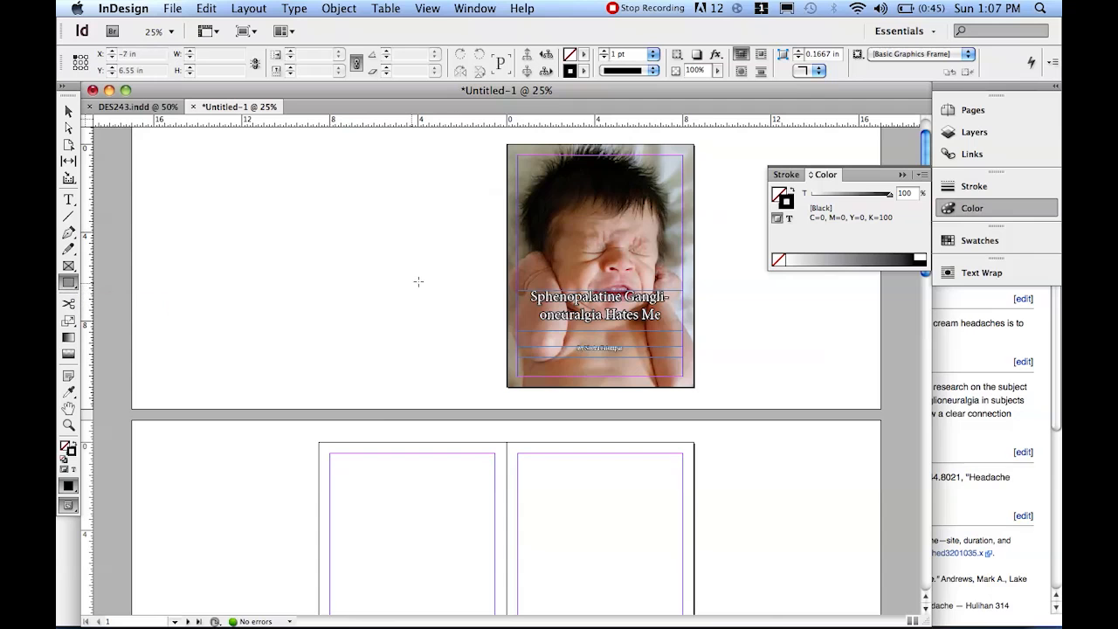
pyautogui.moveTo(518, 219); pyautogui.dragTo(683, 376)
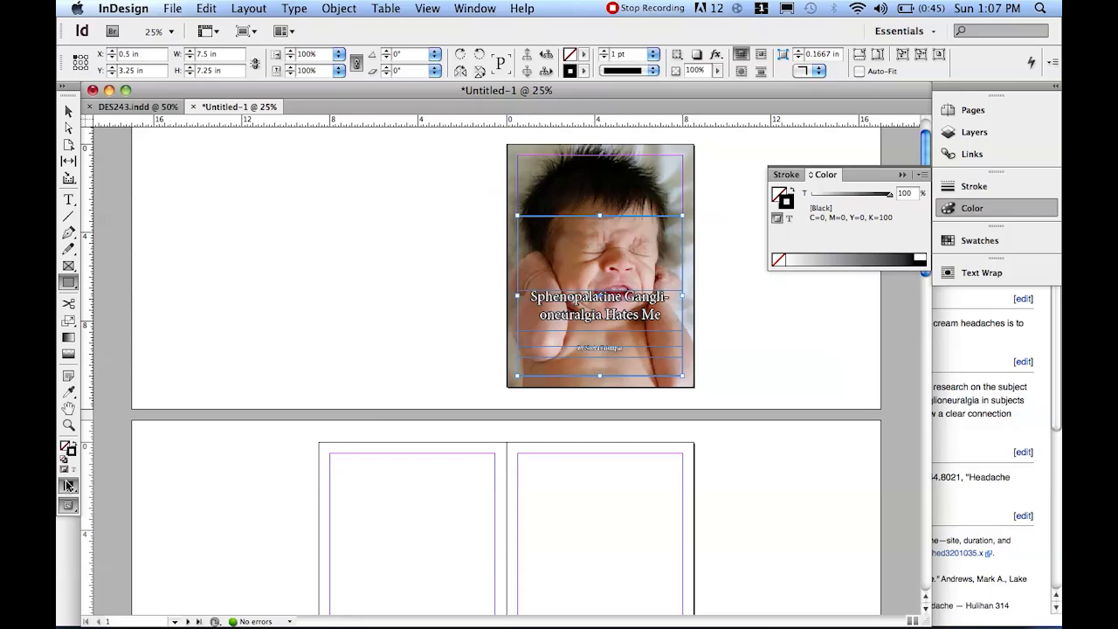
pyautogui.click(583, 72)
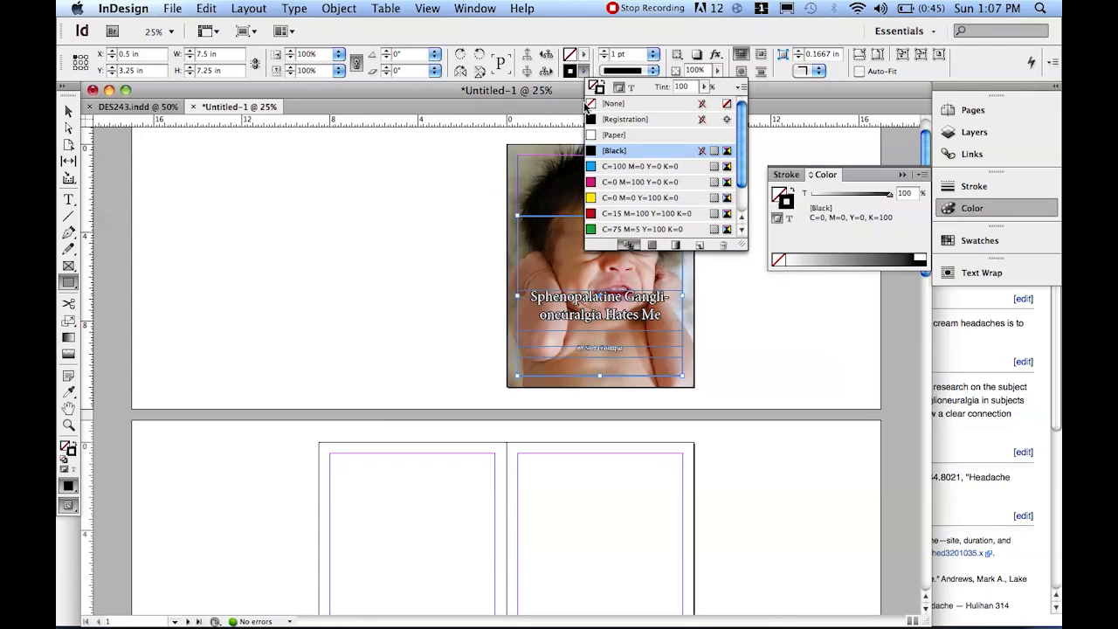
pyautogui.click(592, 105)
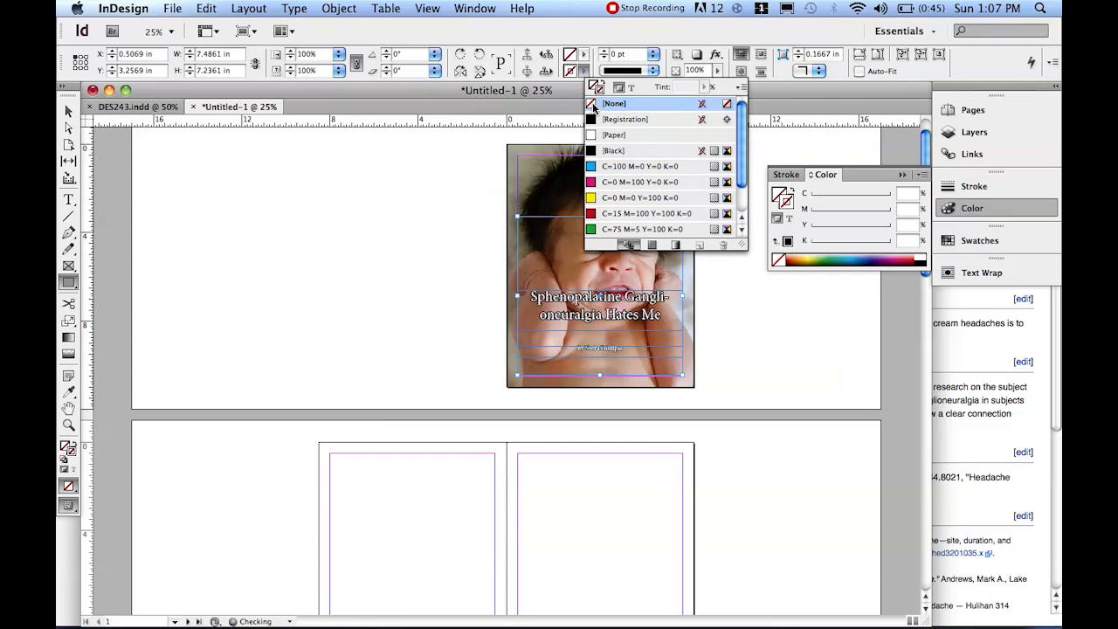
# Fill the cover rectangle with the Paper swatch.
pyautogui.doubleClick(574, 55)
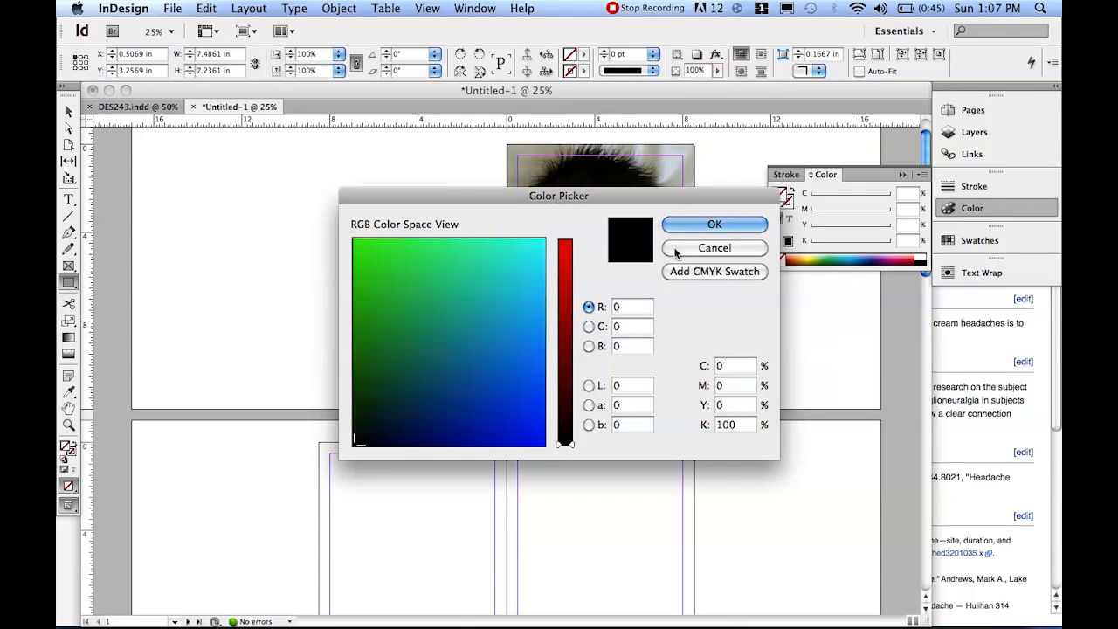
pyautogui.press('Escape')
pyautogui.click(583, 56)
pyautogui.click(614, 120)
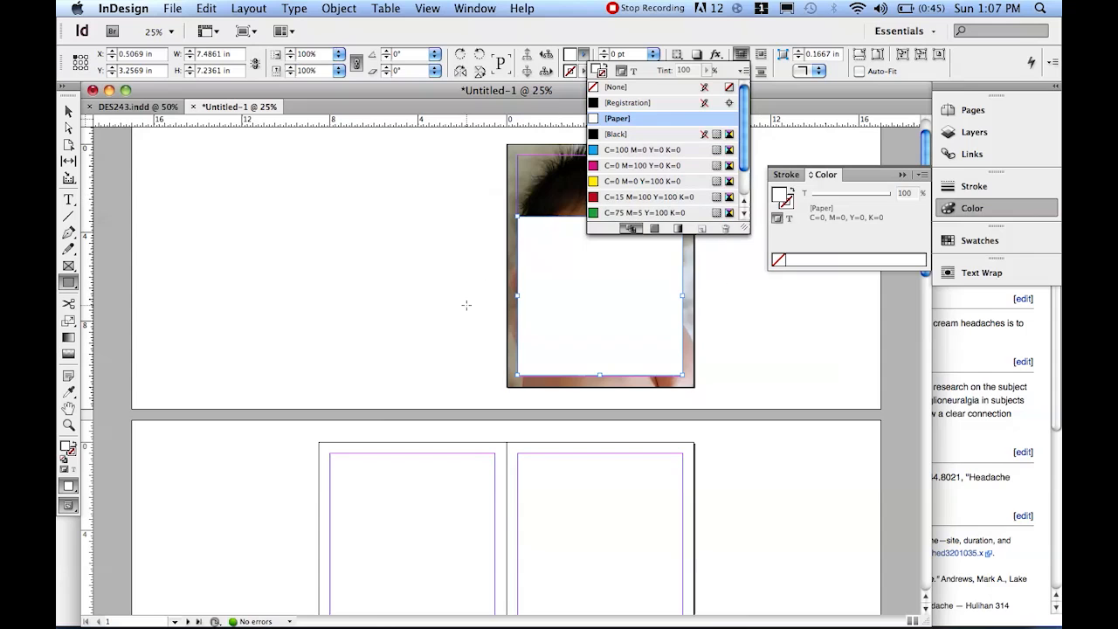
pyautogui.click(439, 294)
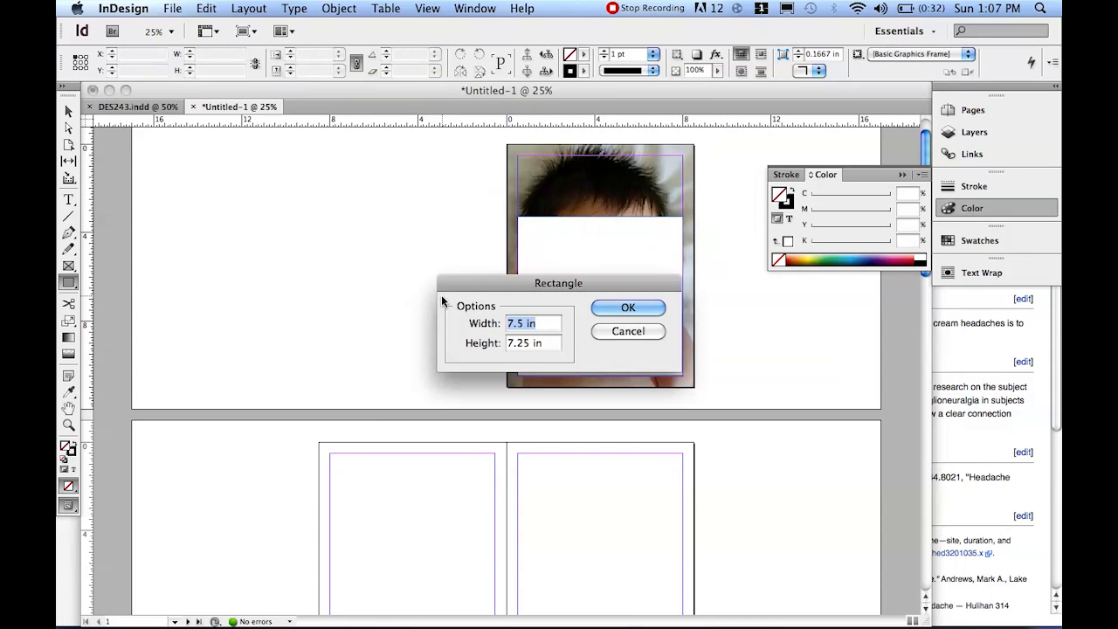
pyautogui.click(628, 331)
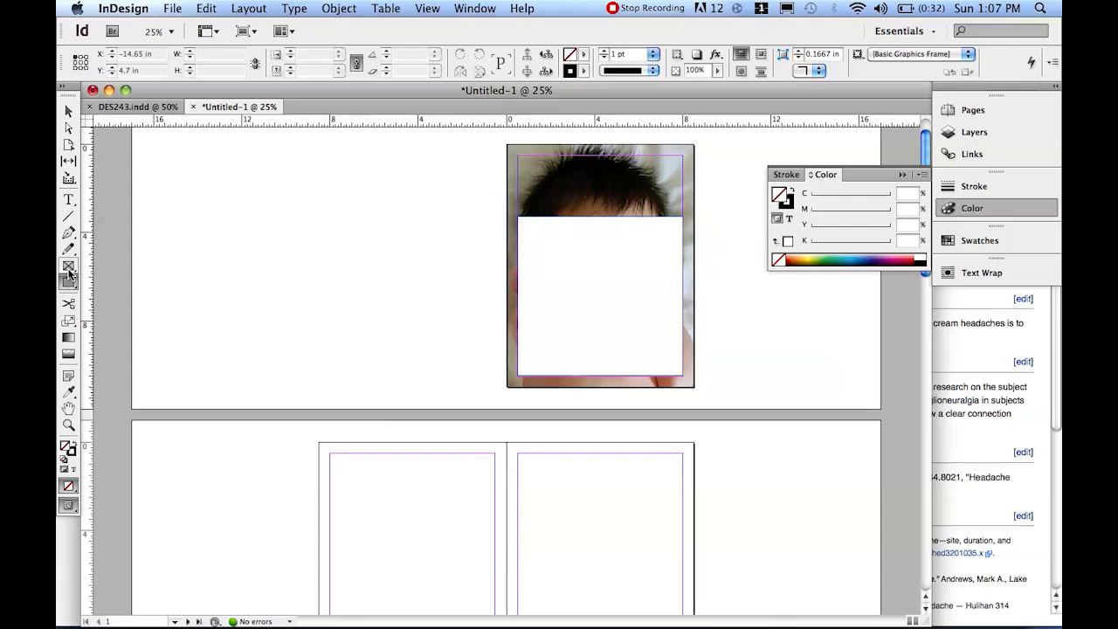
# Apply a Gradient Feather to the white rectangle, fading from opaque at the page's bottom edge to transparent around the baby's face.
pyautogui.click(69, 354)
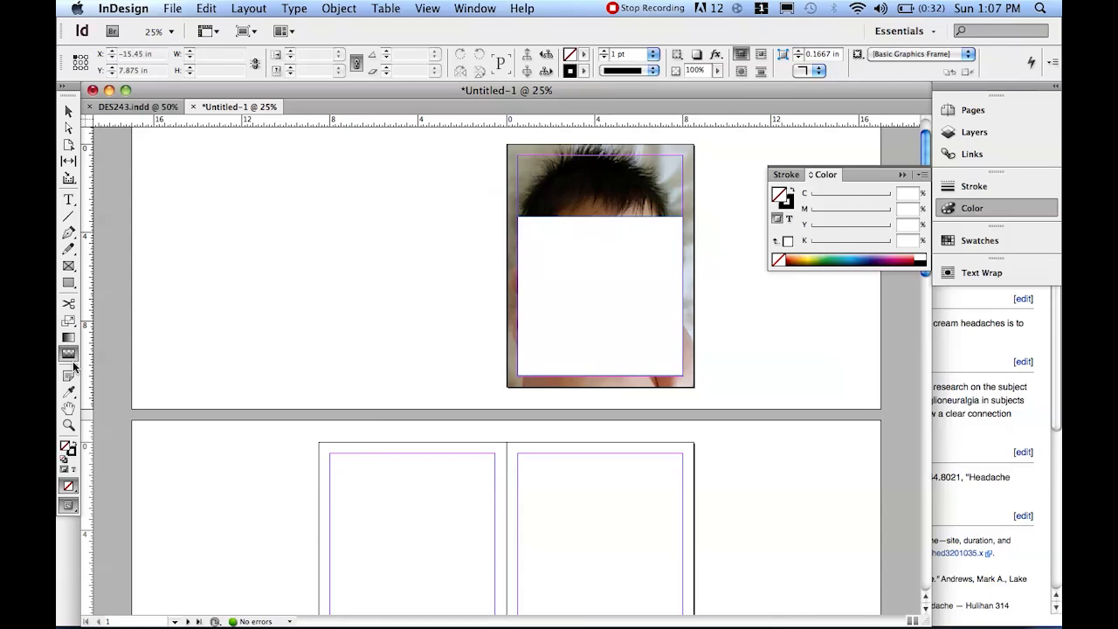
pyautogui.click(568, 232)
pyautogui.moveTo(587, 220)
pyautogui.mouseDown()
pyautogui.moveTo(599, 390)
pyautogui.moveTo(599, 230)
pyautogui.mouseUp()
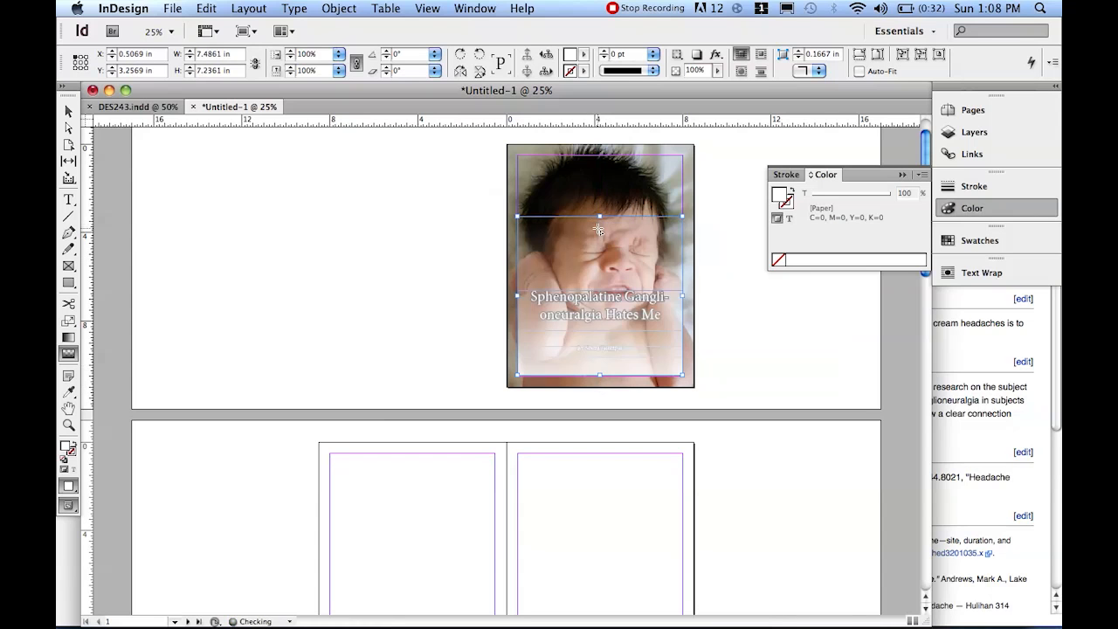
pyautogui.moveTo(599, 389); pyautogui.dragTo(599, 246)
pyautogui.moveTo(619, 386); pyautogui.dragTo(618, 213)
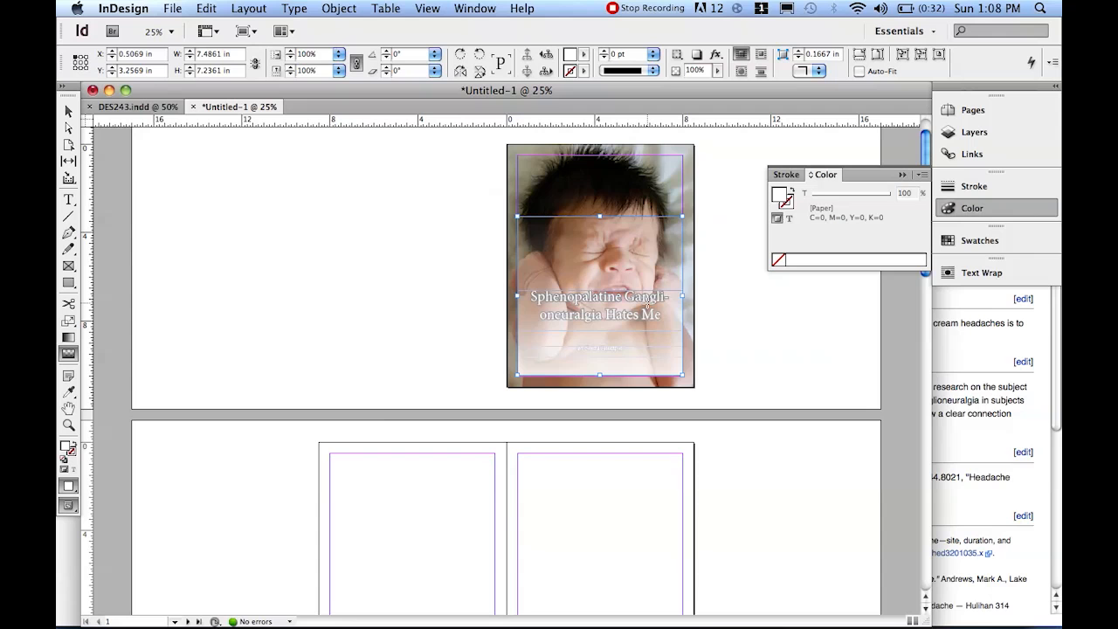
pyautogui.moveTo(619, 385); pyautogui.dragTo(604, 189)
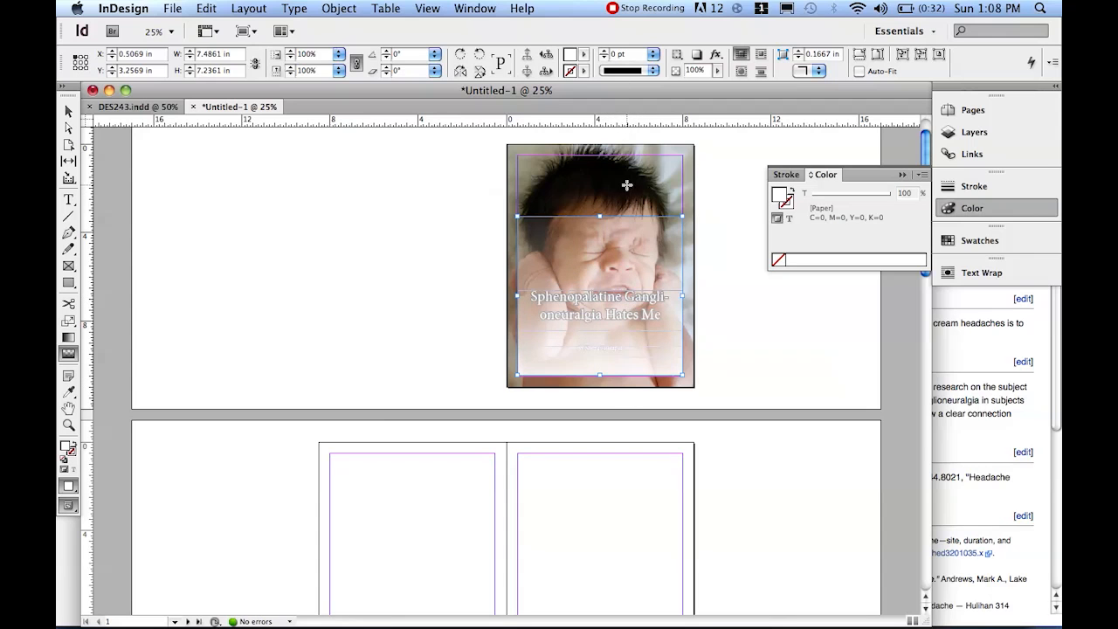
pyautogui.moveTo(632, 391); pyautogui.dragTo(643, 264)
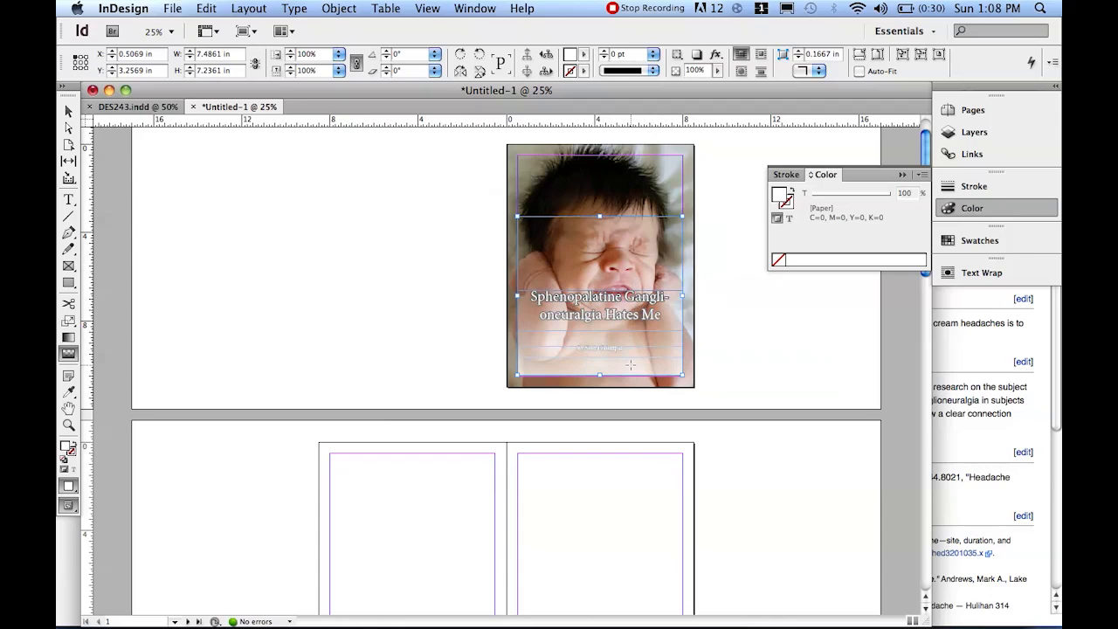
pyautogui.moveTo(638, 371); pyautogui.dragTo(638, 278)
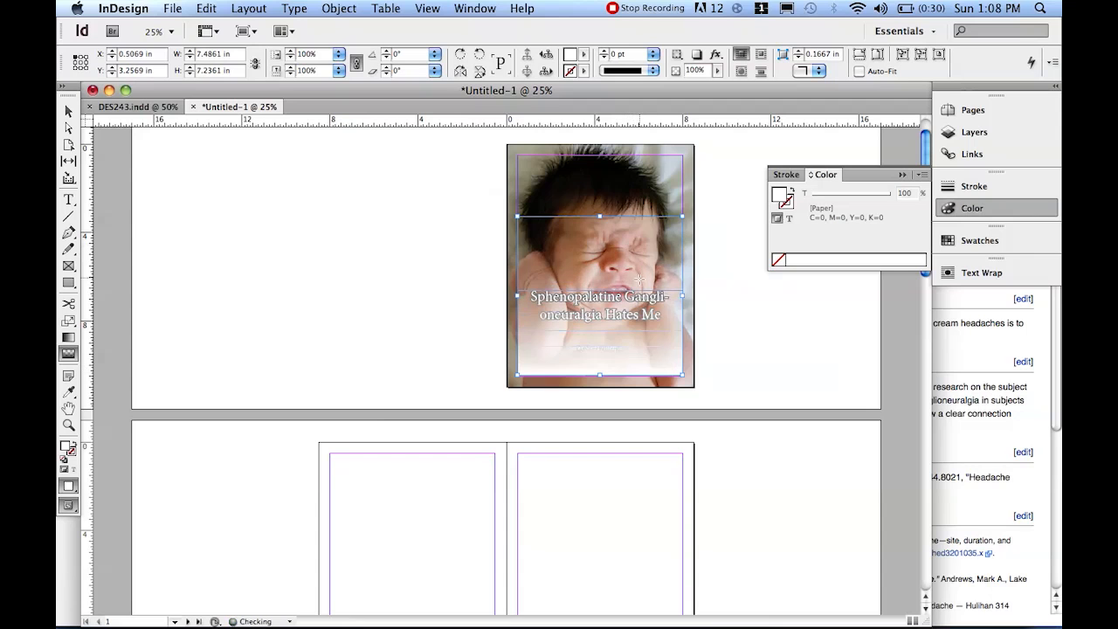
pyautogui.moveTo(639, 350); pyautogui.dragTo(641, 255)
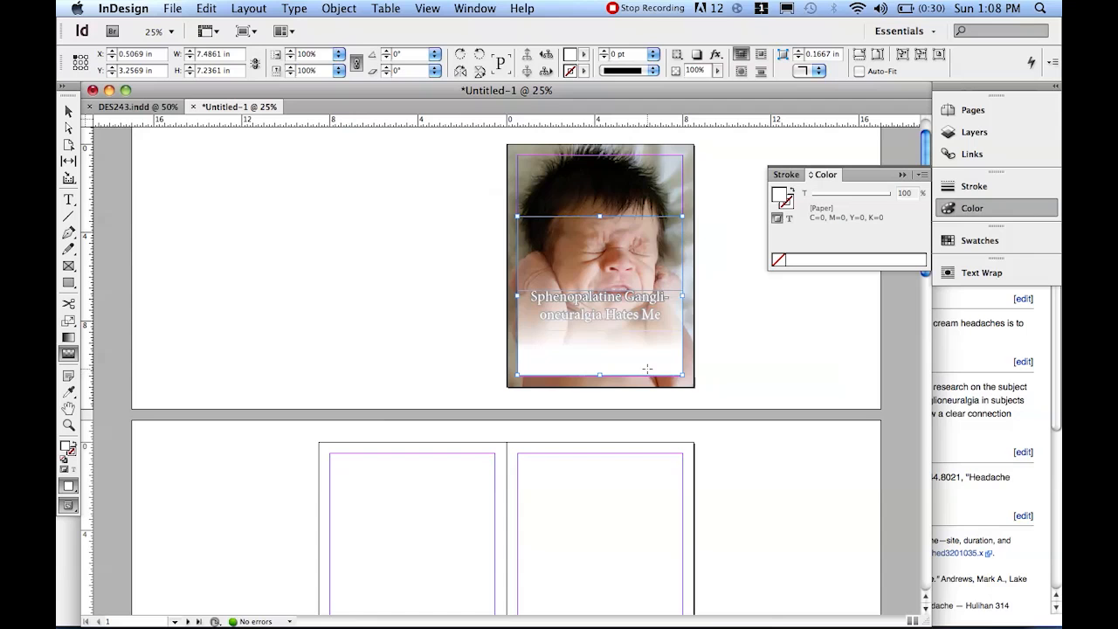
pyautogui.moveTo(647, 369); pyautogui.dragTo(647, 292)
pyautogui.moveTo(647, 208); pyautogui.dragTo(647, 165)
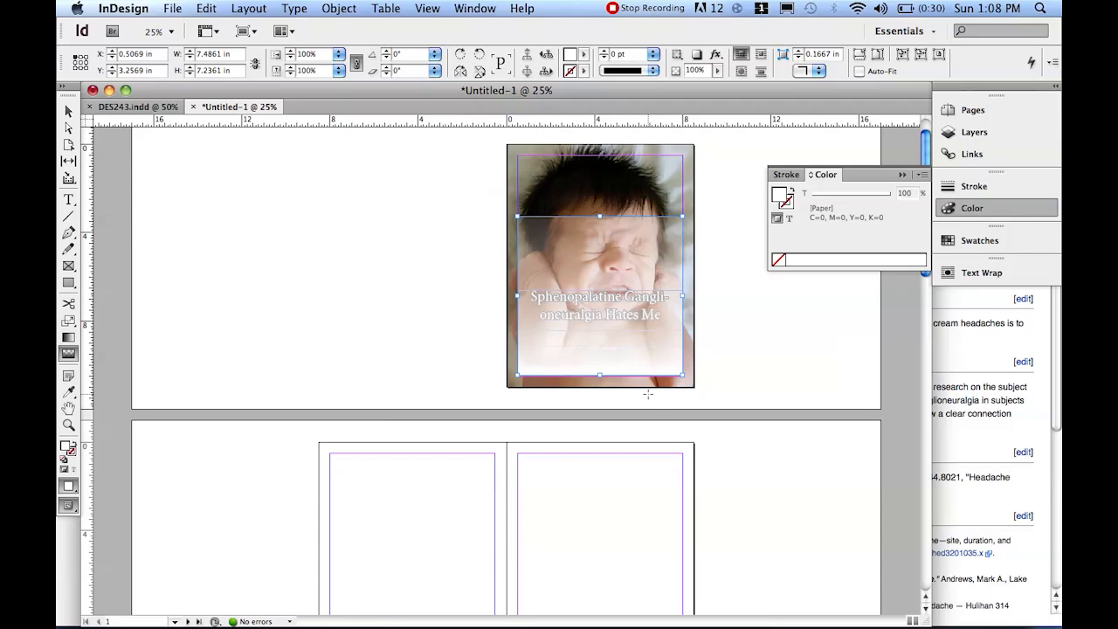
pyautogui.moveTo(652, 382); pyautogui.dragTo(654, 240)
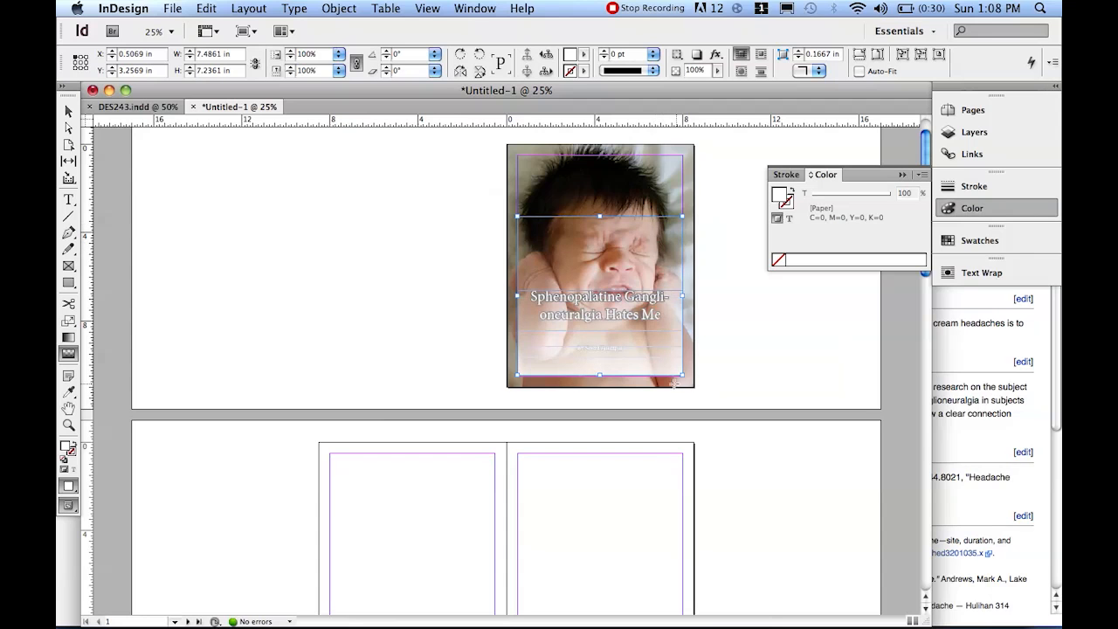
# Send the white gradient rectangle backward so it sits behind the cover's title and byline but above the baby photo.
pyautogui.press('v')
pyautogui.click(710, 302)
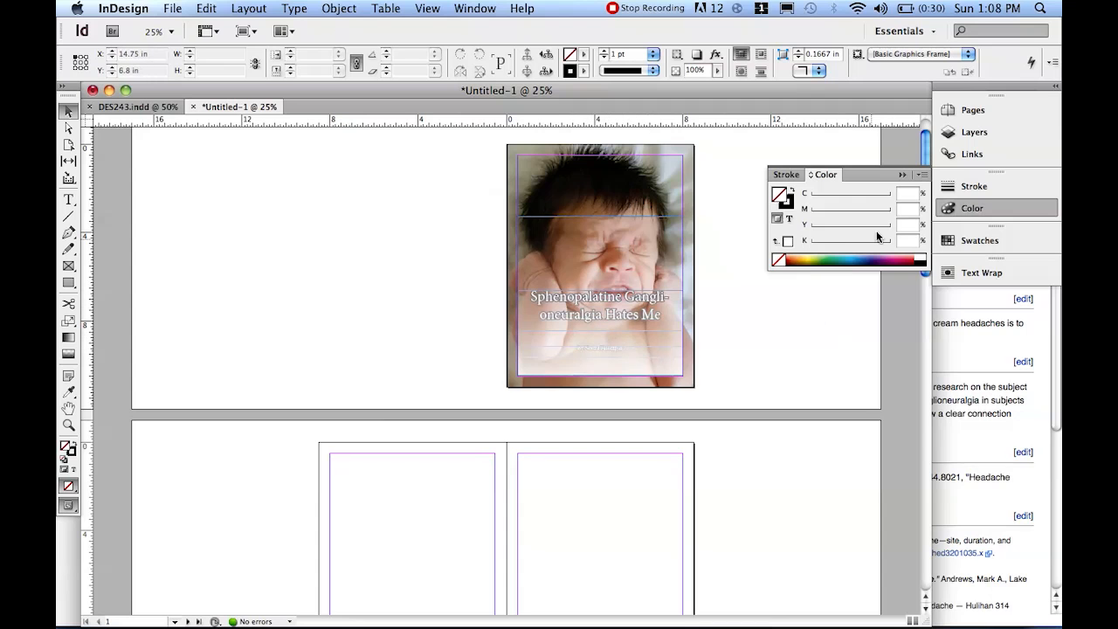
pyautogui.click(665, 338)
pyautogui.rightClick(652, 340)
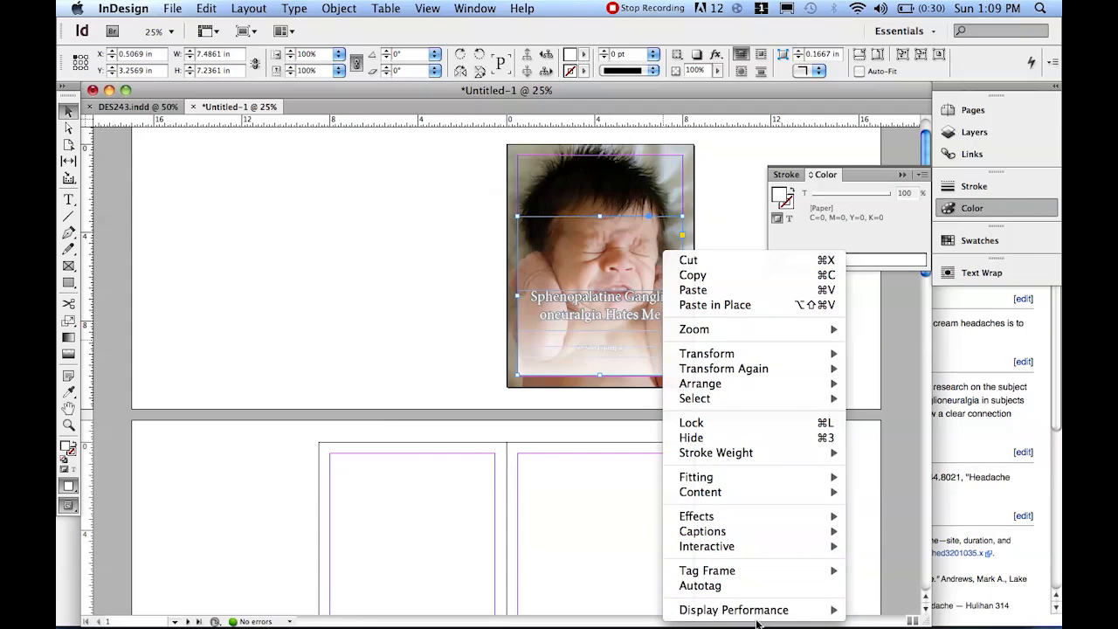
pyautogui.moveTo(755, 384)
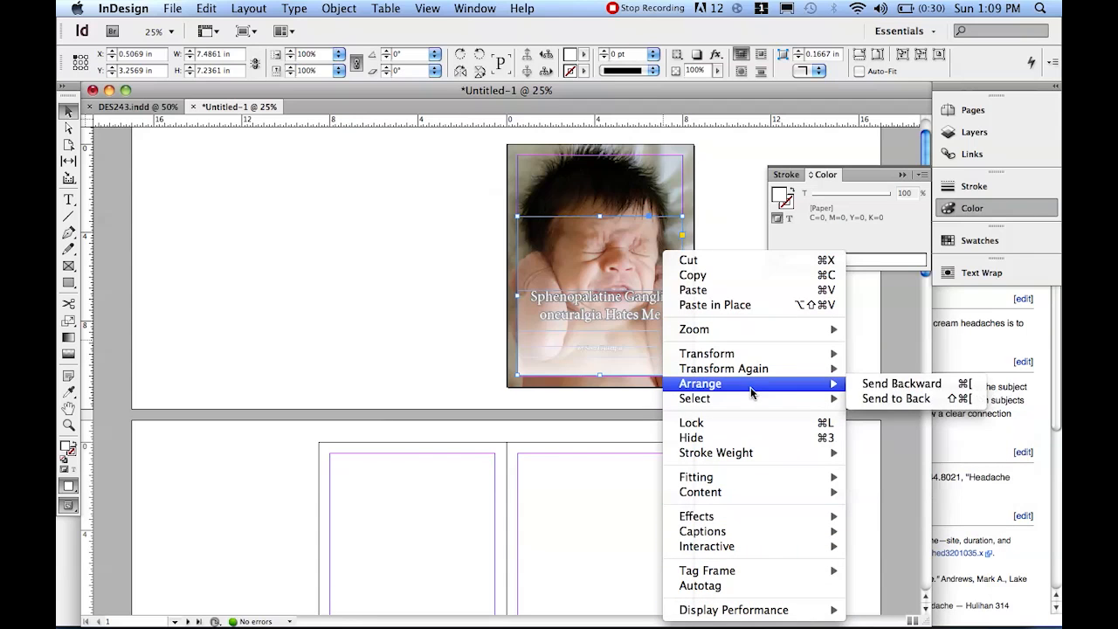
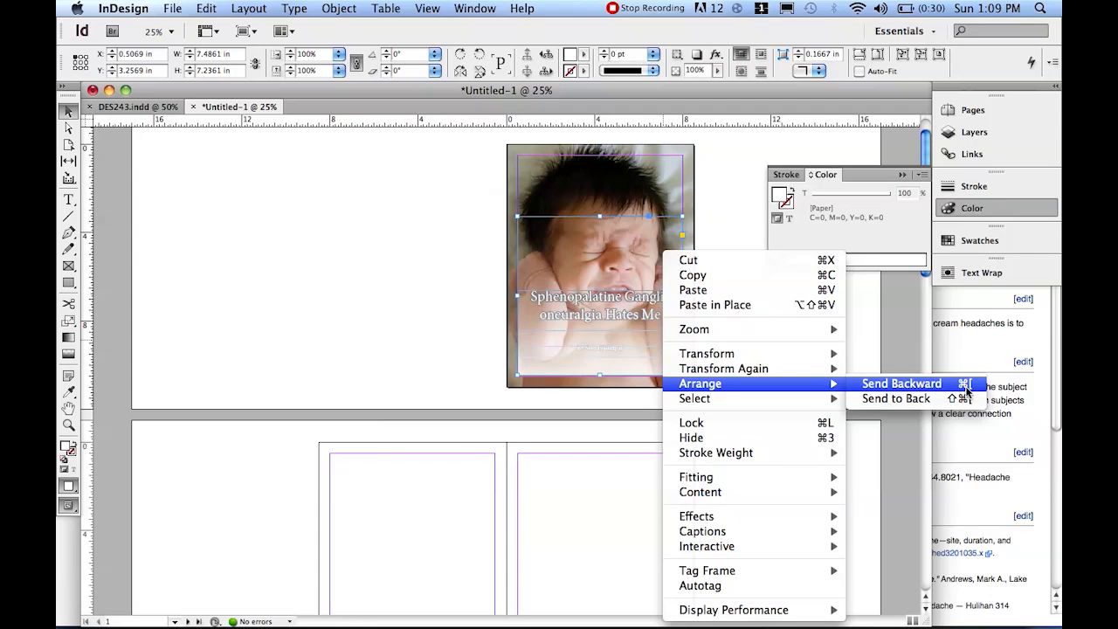
pyautogui.click(581, 398)
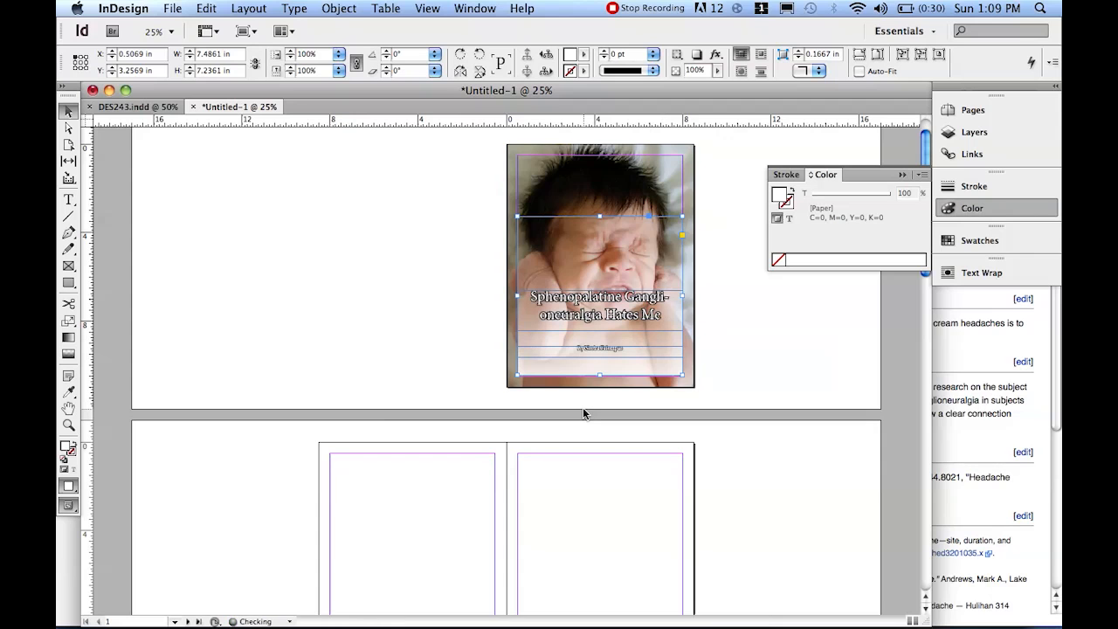
pyautogui.press('super+bracketleft')
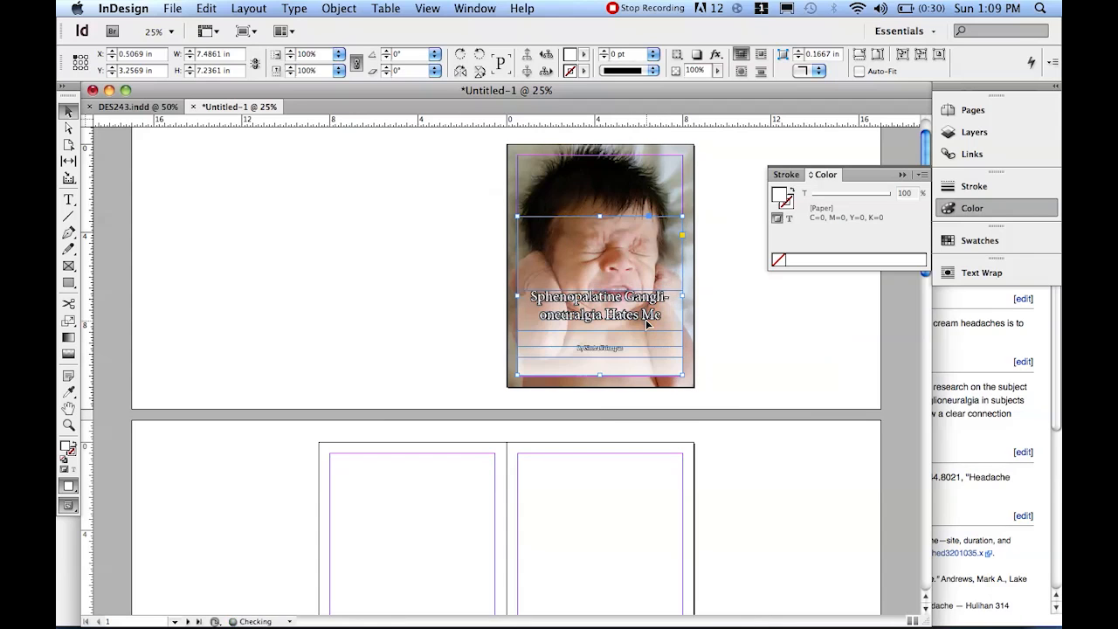
# Move the byline frame down to Y 9.8 in near the cover's bottom margin and left-align its text.
pyautogui.click(613, 365)
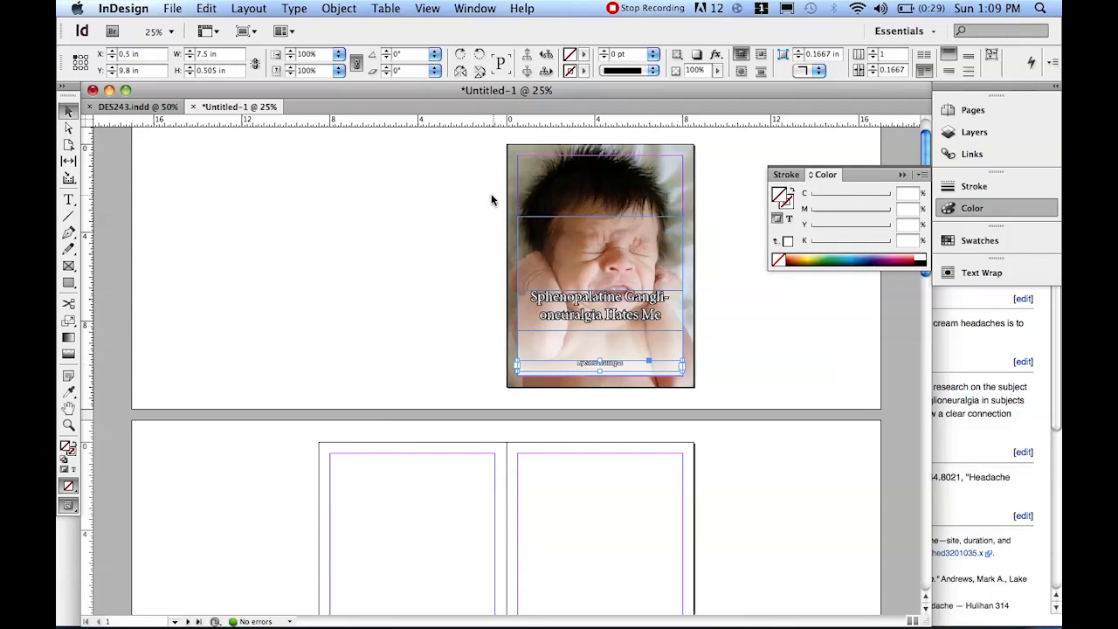
pyautogui.press('t')
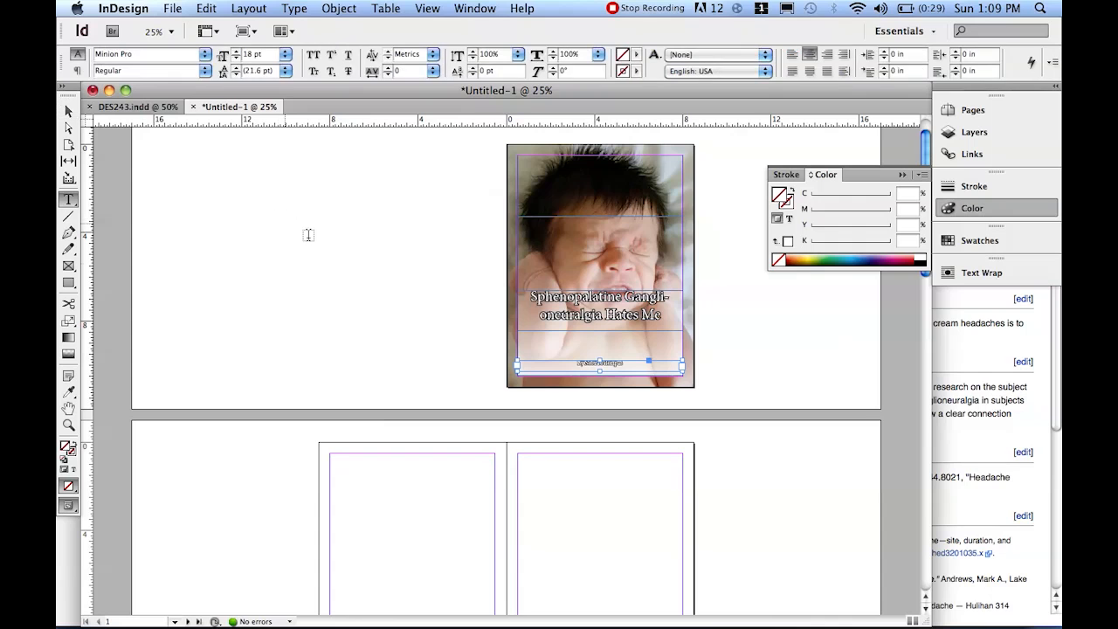
pyautogui.click(77, 70)
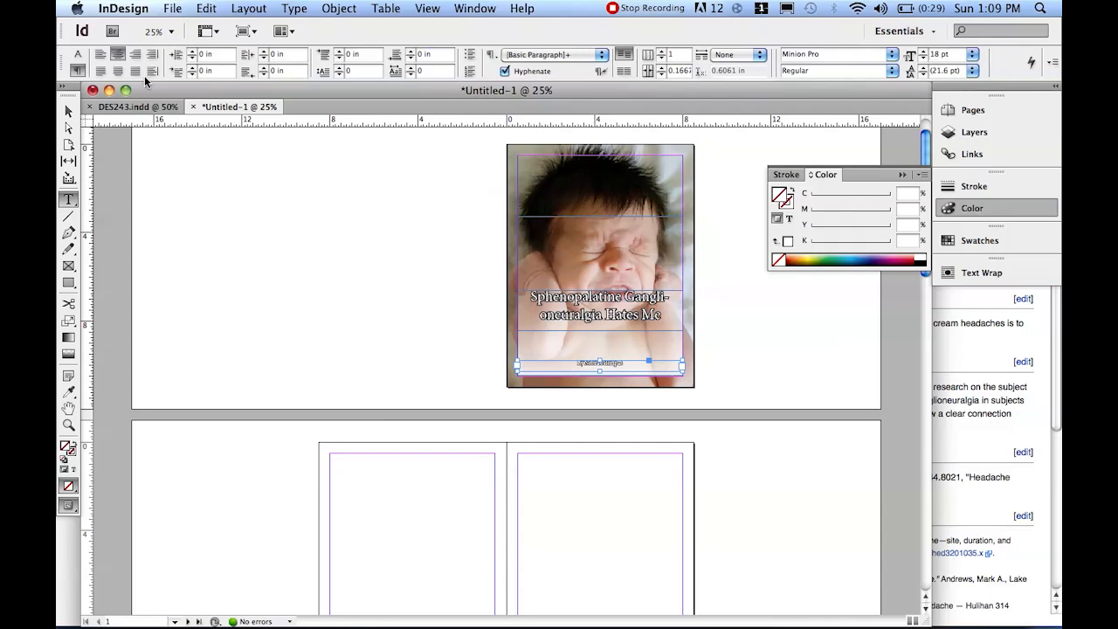
pyautogui.click(100, 54)
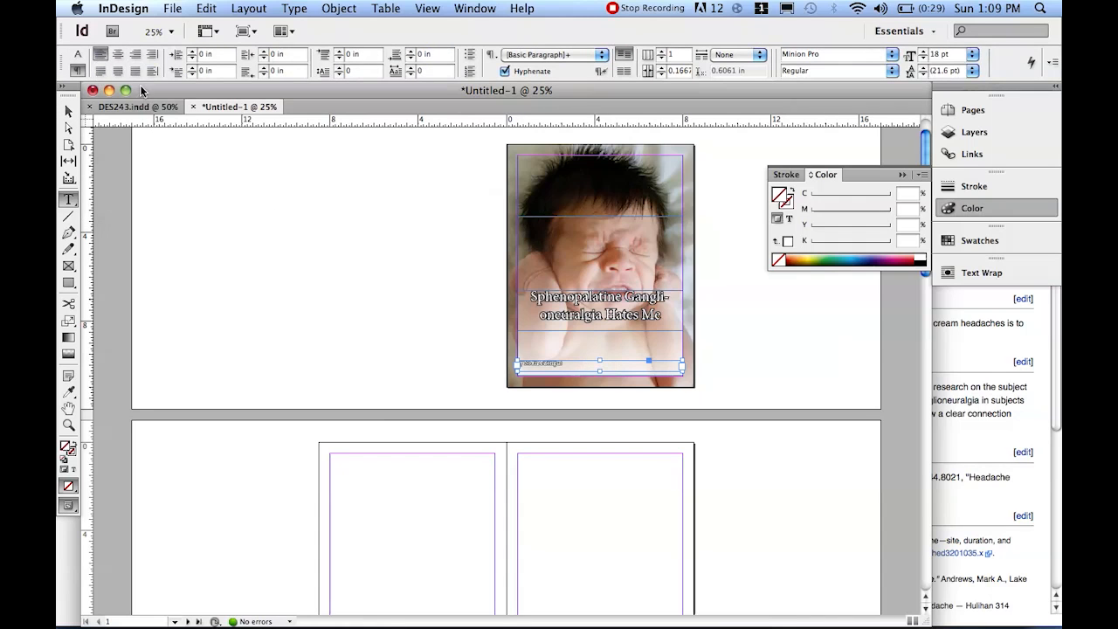
# Right-align the cover title and move its frame down below the baby's chin to about Y 8.24 in.
pyautogui.press('v')
pyautogui.moveTo(616, 304); pyautogui.dragTo(617, 342)
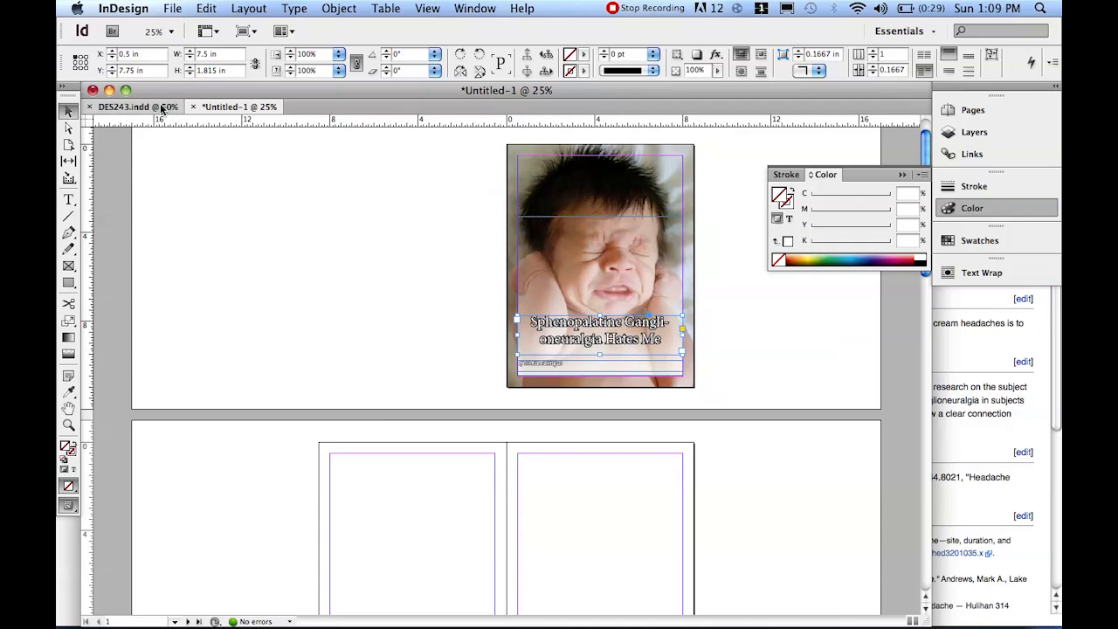
pyautogui.click(70, 201)
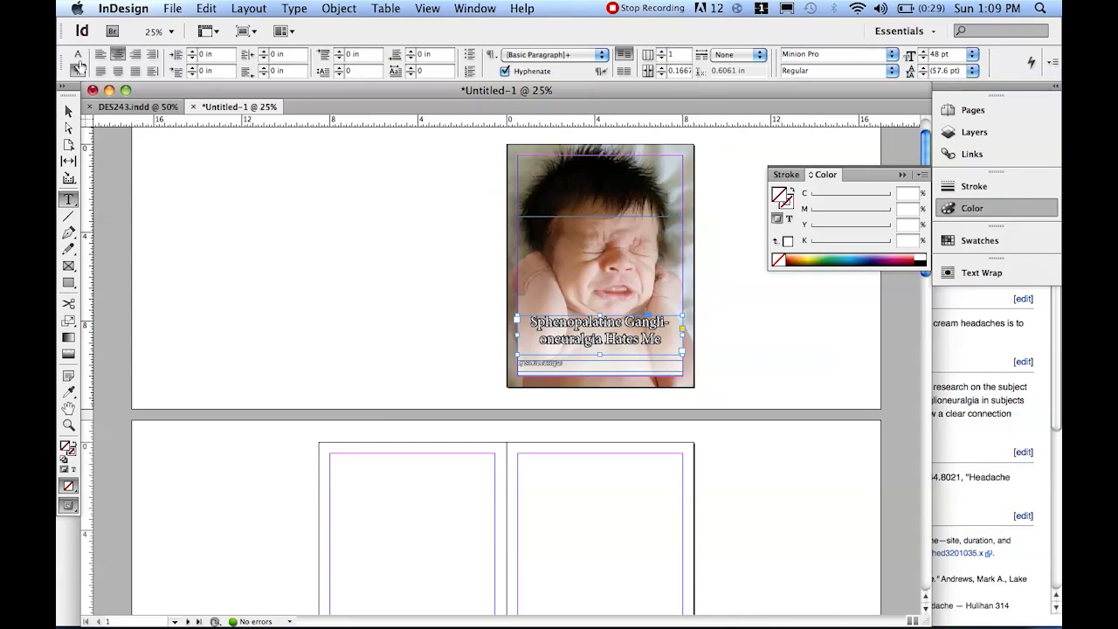
pyautogui.click(136, 55)
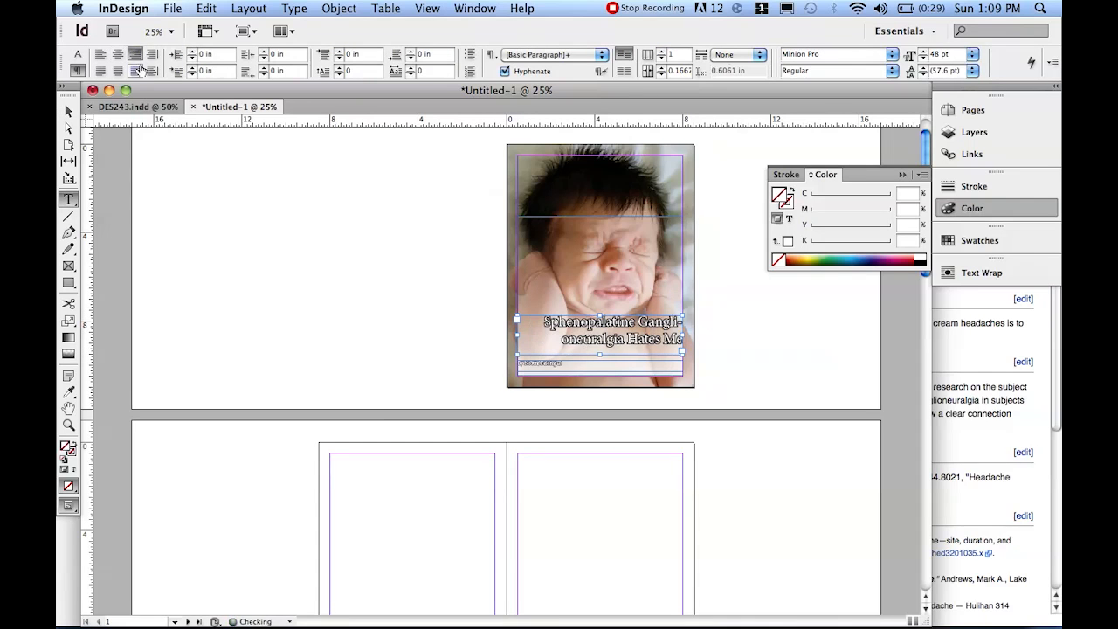
pyautogui.press('Escape')
pyautogui.moveTo(636, 328); pyautogui.dragTo(636, 340)
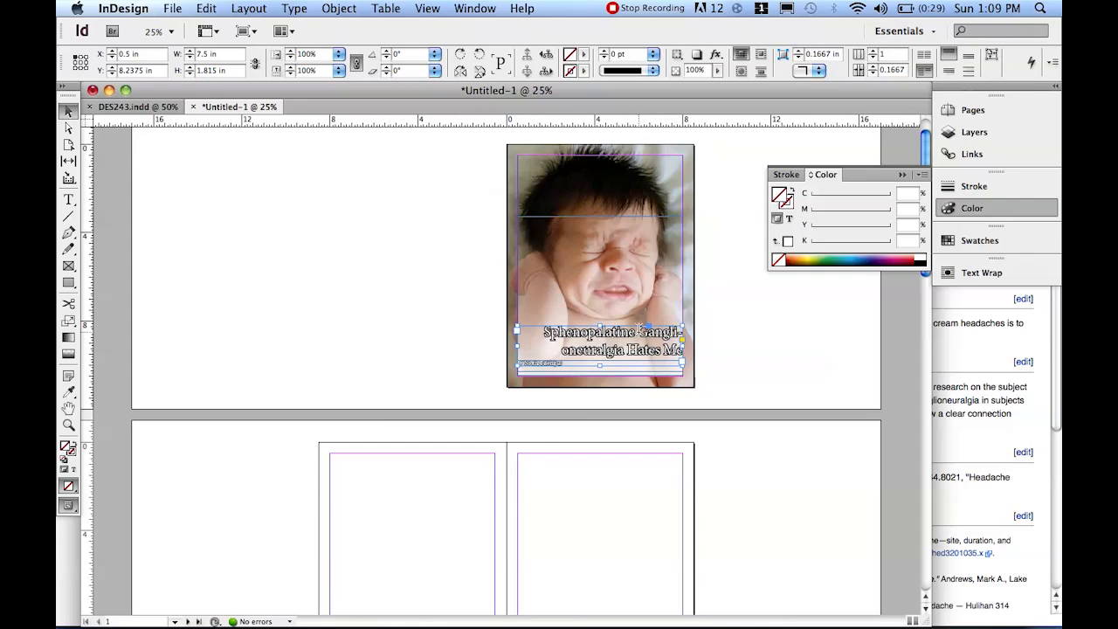
# Break the cover title into the lines Sphenopalatine / Ganglioneuralgia / Hates Me and extend its frame upward to about 2.4 in high.
pyautogui.doubleClick(639, 334)
pyautogui.press('Return')
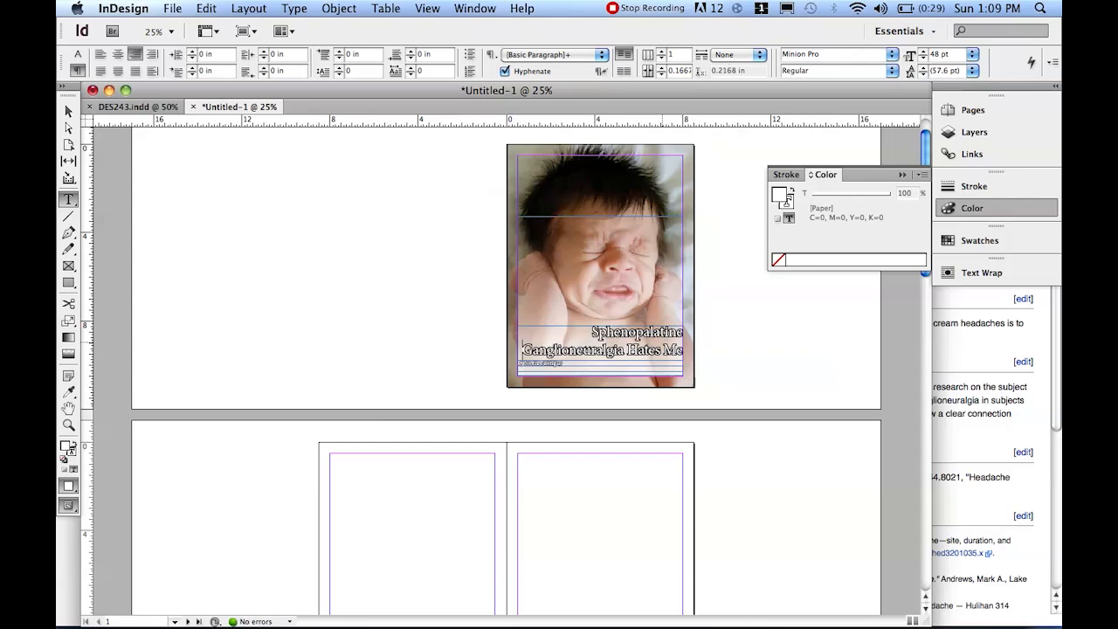
pyautogui.click(628, 352)
pyautogui.press('Return')
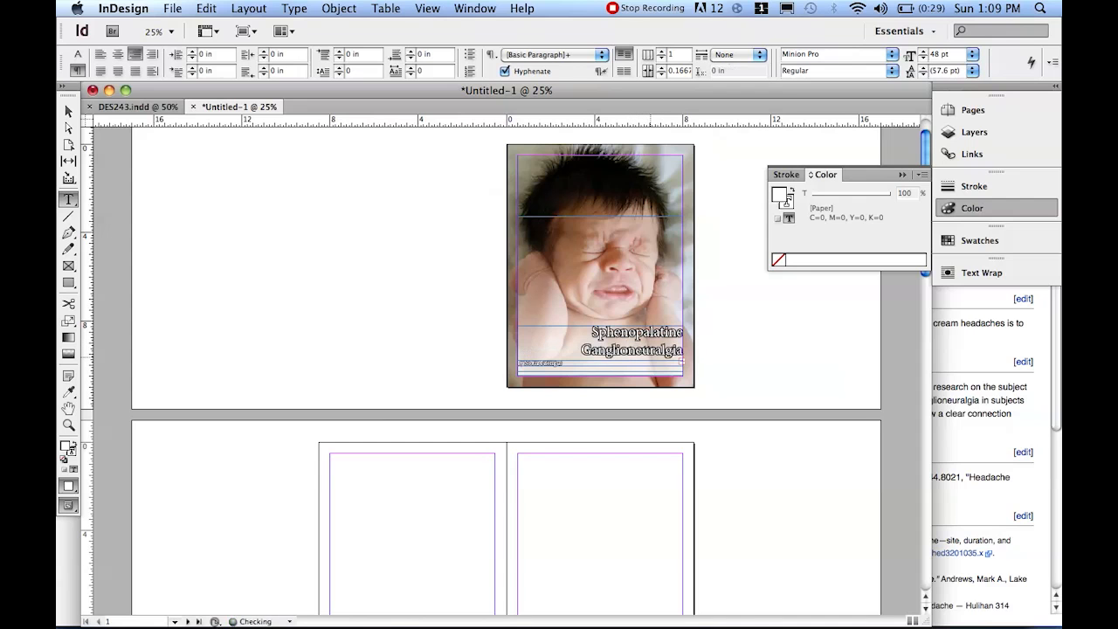
pyautogui.keyDown('super'); pyautogui.click(620, 334); pyautogui.keyUp('super')
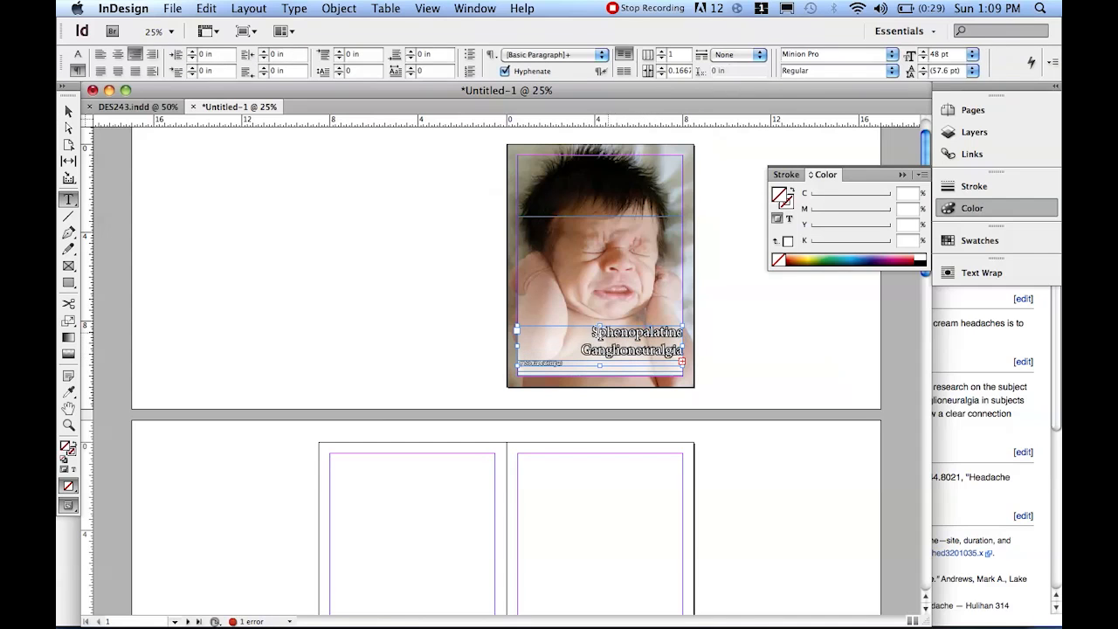
pyautogui.press('Escape')
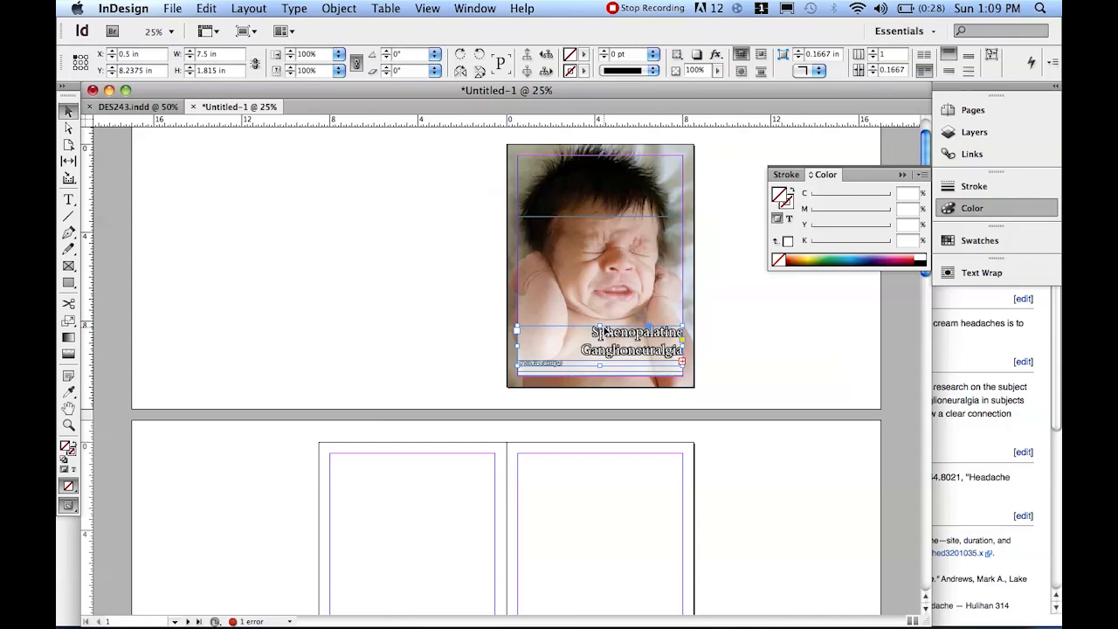
pyautogui.moveTo(600, 326); pyautogui.dragTo(600, 315)
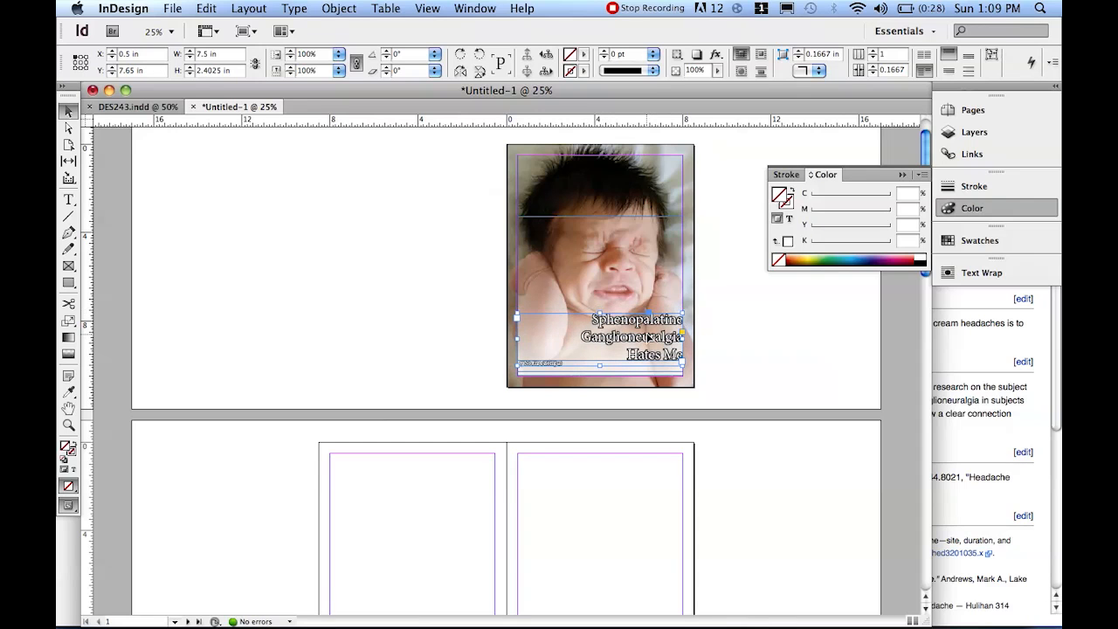
# Move the title frame down to the bottom margin at about Y 8.09 in and nudge the title and byline inward from the side margins.
pyautogui.moveTo(651, 341); pyautogui.dragTo(652, 348)
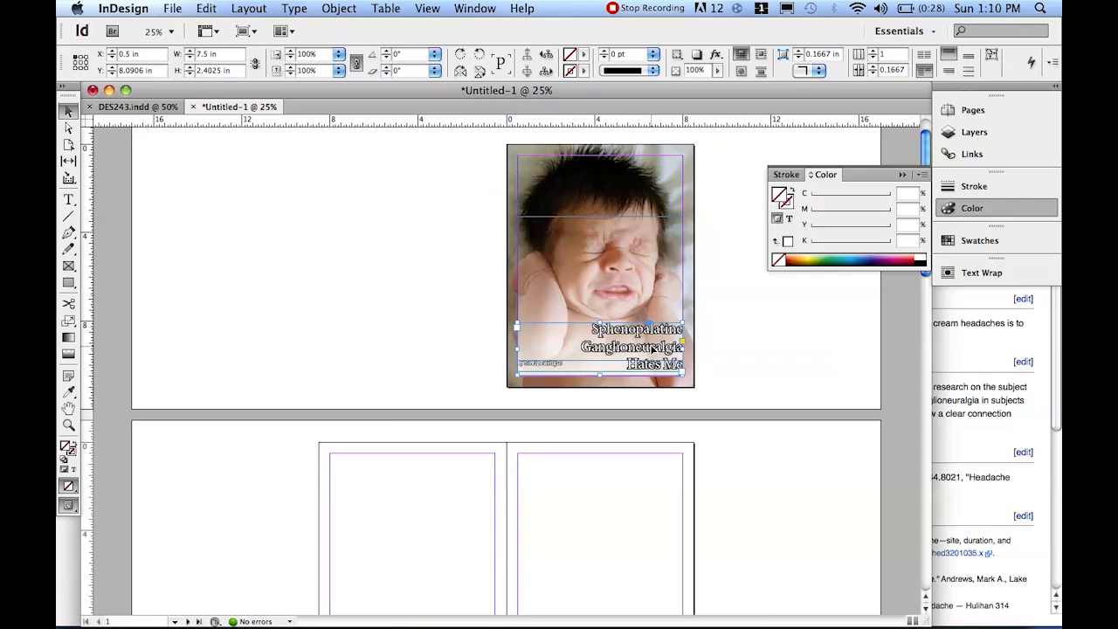
pyautogui.hotkey('shift', 'Left')
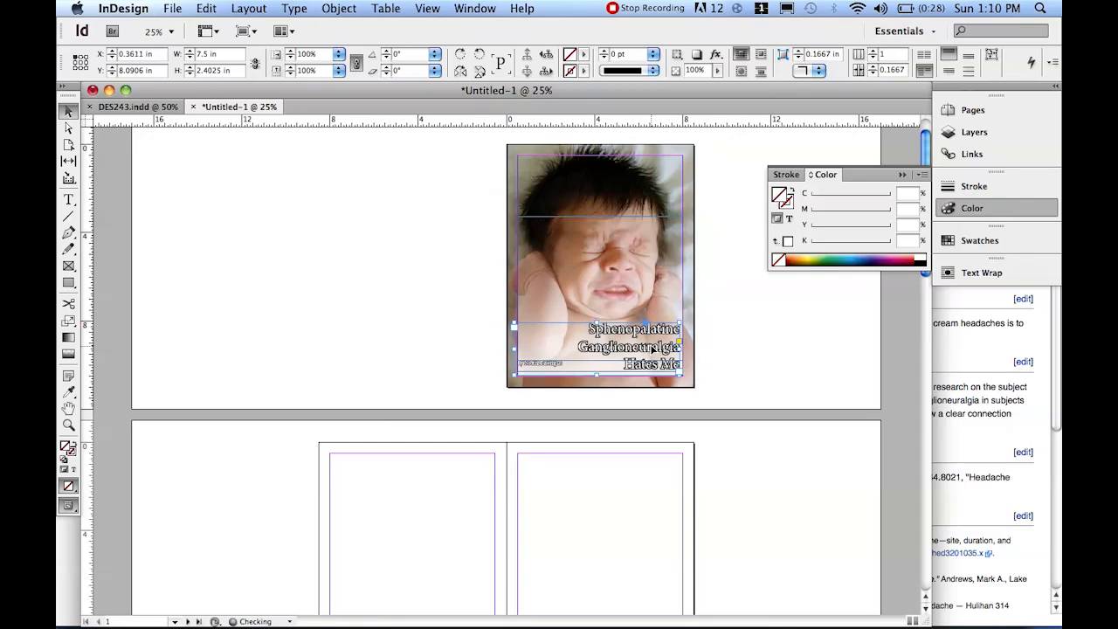
pyautogui.click(554, 365)
pyautogui.hotkey('shift', 'Right')
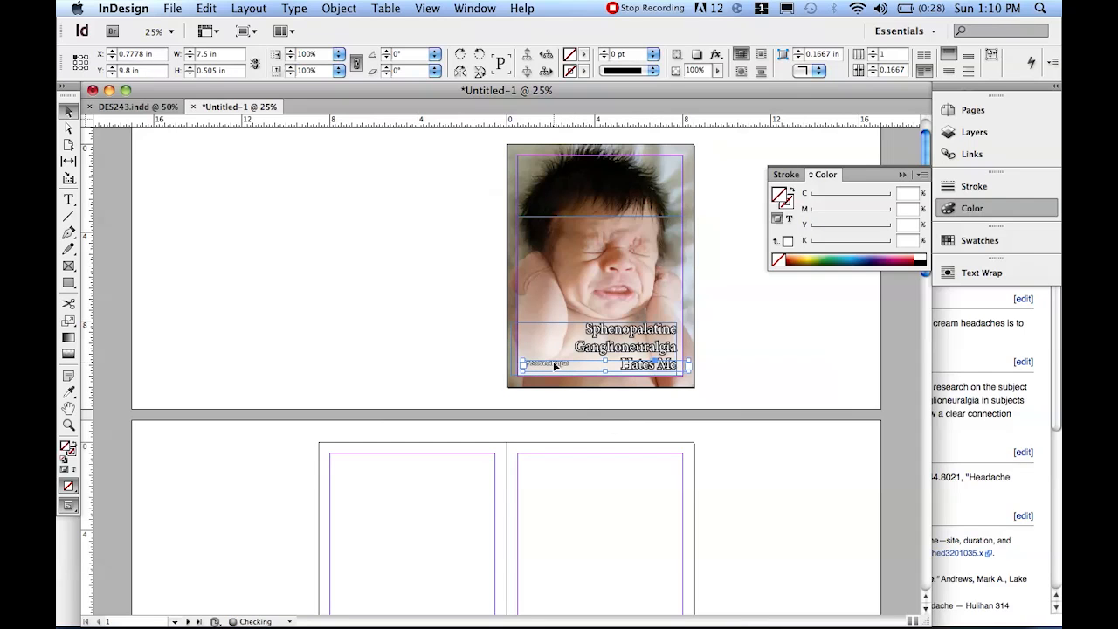
# Examine the placement of the title and byline on the lower part of the cover up close.
pyautogui.click(653, 401)
pyautogui.press('z')
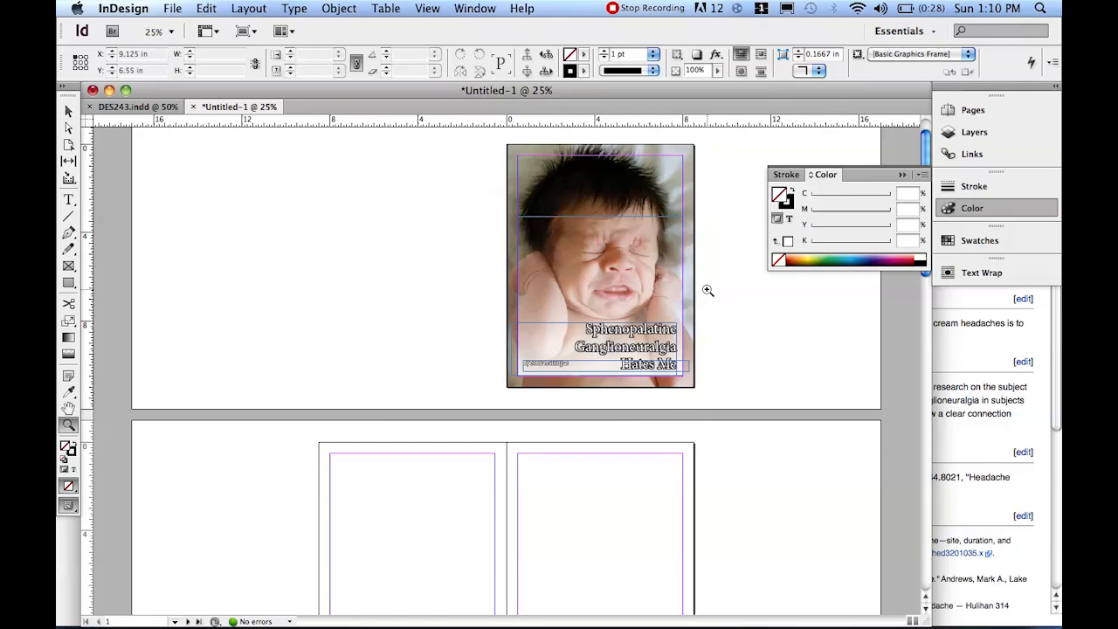
pyautogui.click(694, 349)
pyautogui.moveTo(471, 440); pyautogui.dragTo(572, 349)
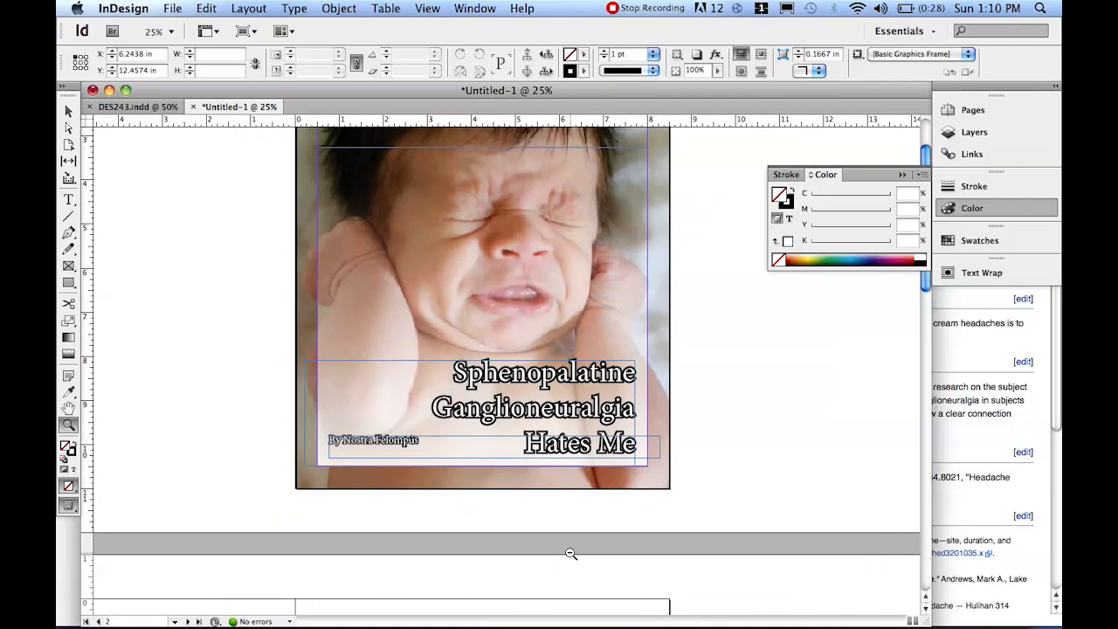
pyautogui.keyDown('alt'); pyautogui.click(575, 553); pyautogui.keyUp('alt')
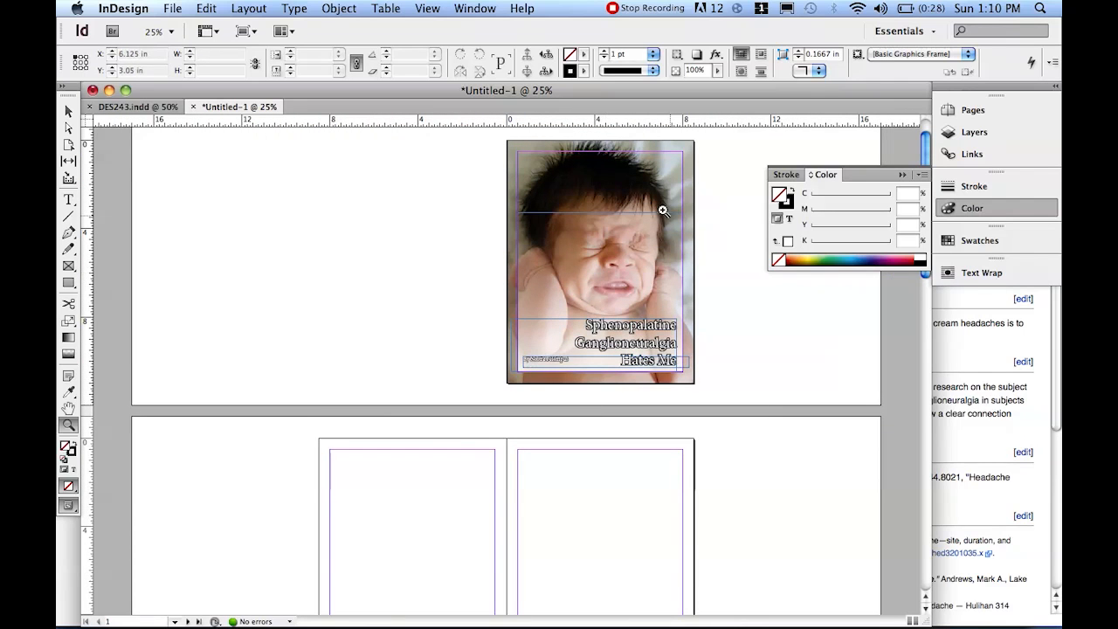
# Draw a text frame across the full margin width in the upper middle of the blank right-hand page 3.
pyautogui.scroll(-3, 554, 392)
pyautogui.scroll(1, 545, 356)
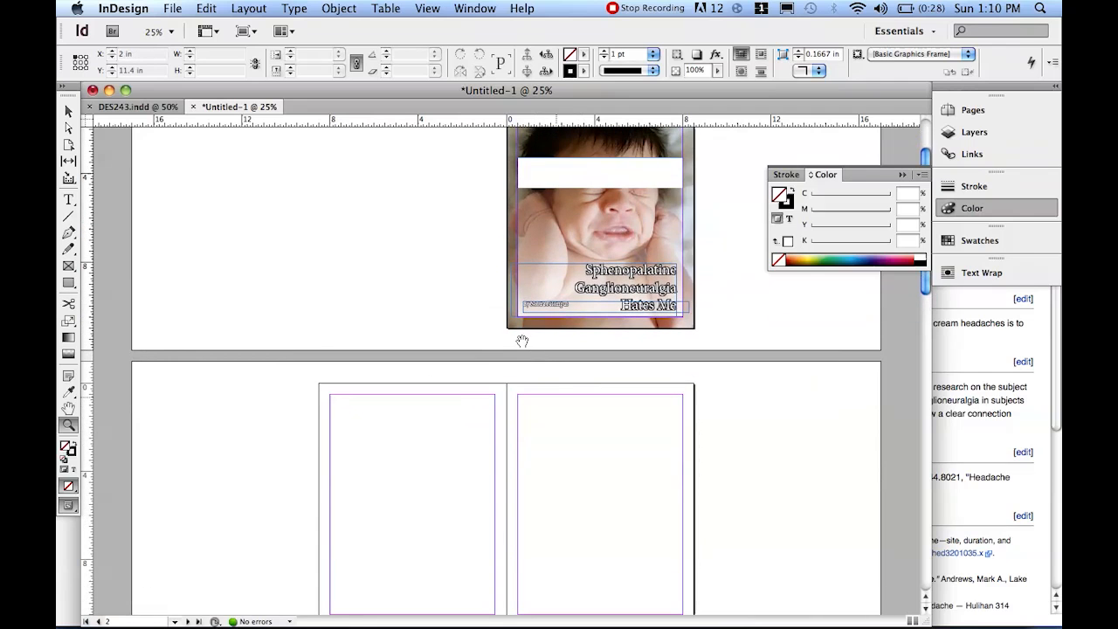
pyautogui.press('t')
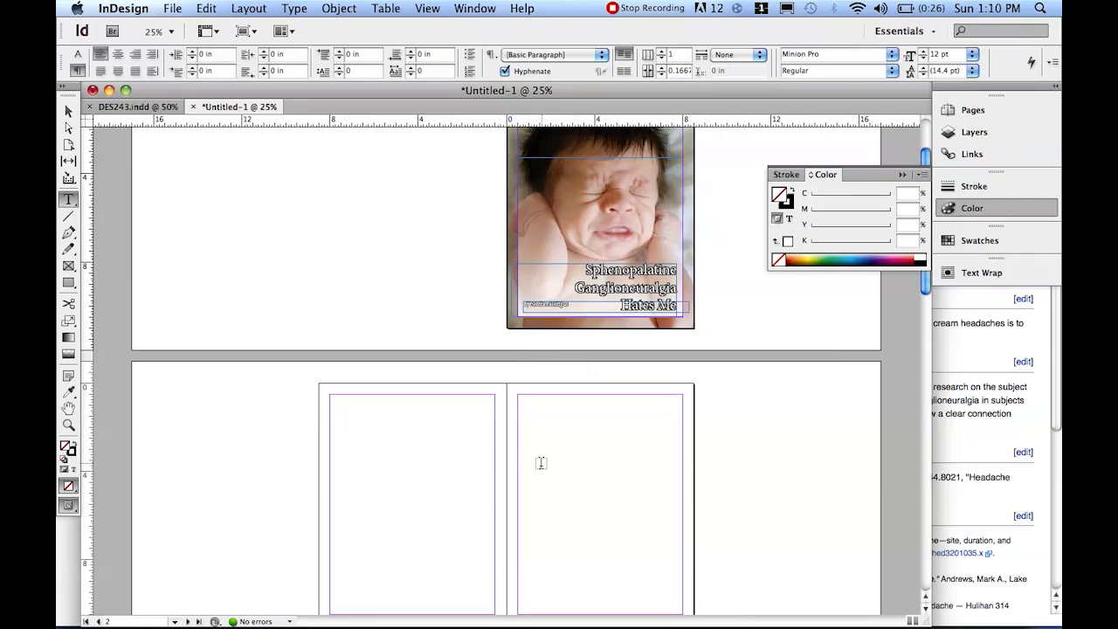
pyautogui.scroll(-2, 545, 471)
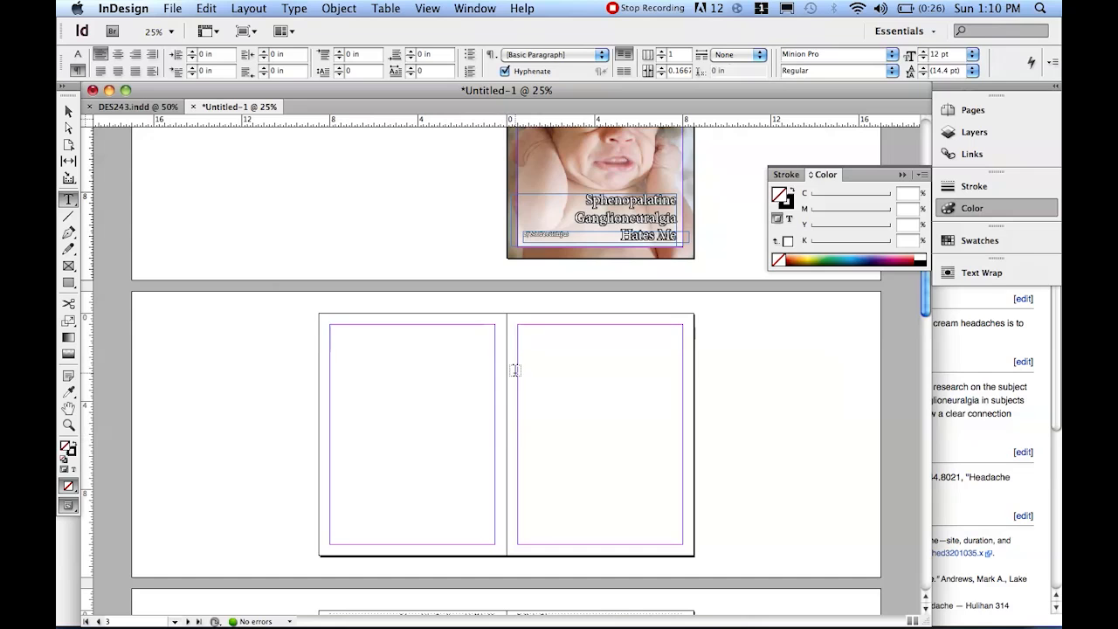
pyautogui.moveTo(518, 368); pyautogui.dragTo(686, 454)
# Copy the whole three-line title from the cover and paste it into the new text frame on page 3.
pyautogui.click(627, 214)
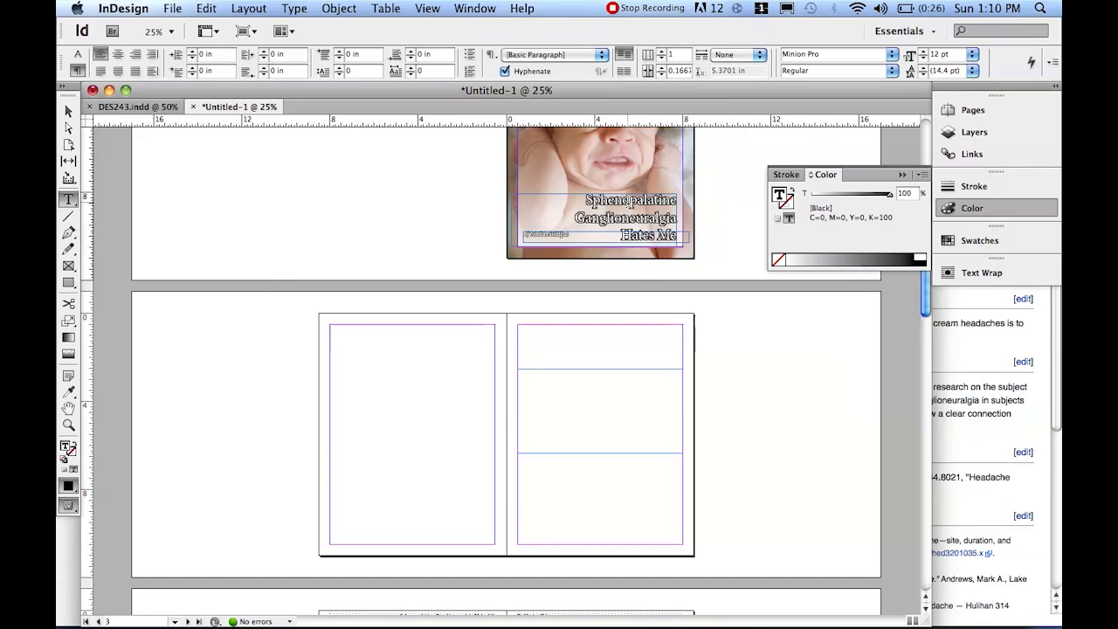
pyautogui.press('super+a')
pyautogui.press('super+c')
pyautogui.click(588, 379)
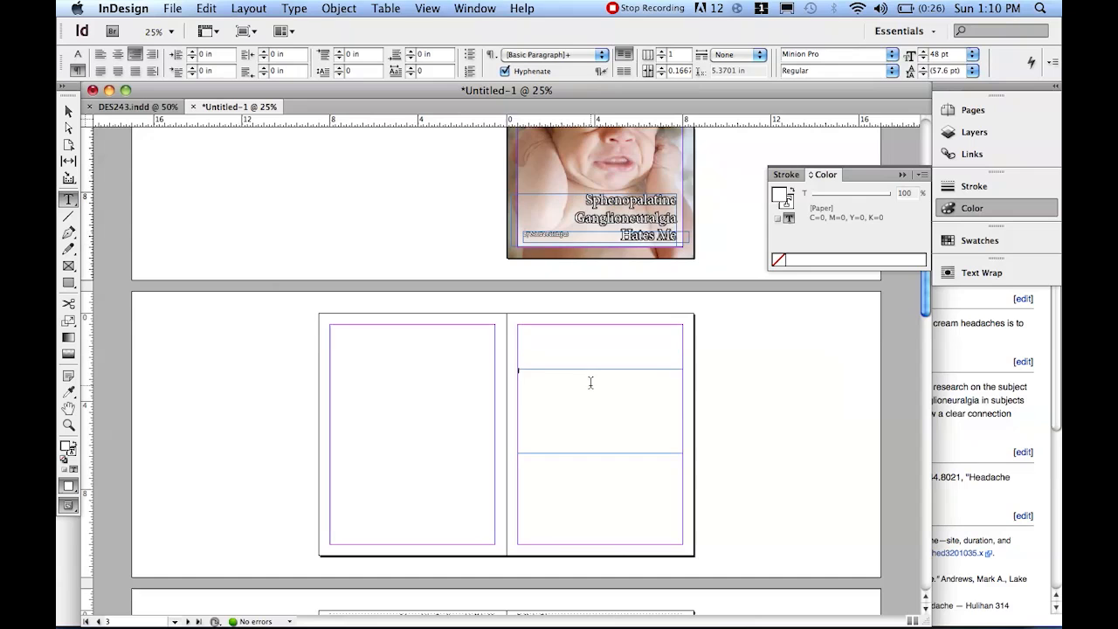
pyautogui.press('super+v')
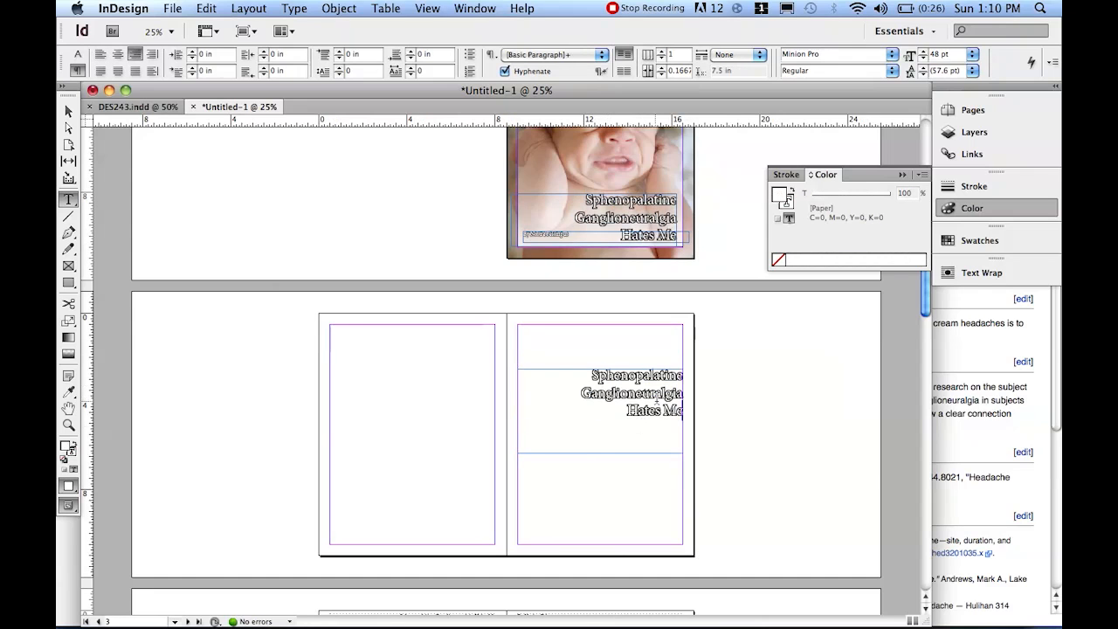
# Remove the outline from the whole three-line title on page 3 and fill its text with [Black].
pyautogui.press('super+a')
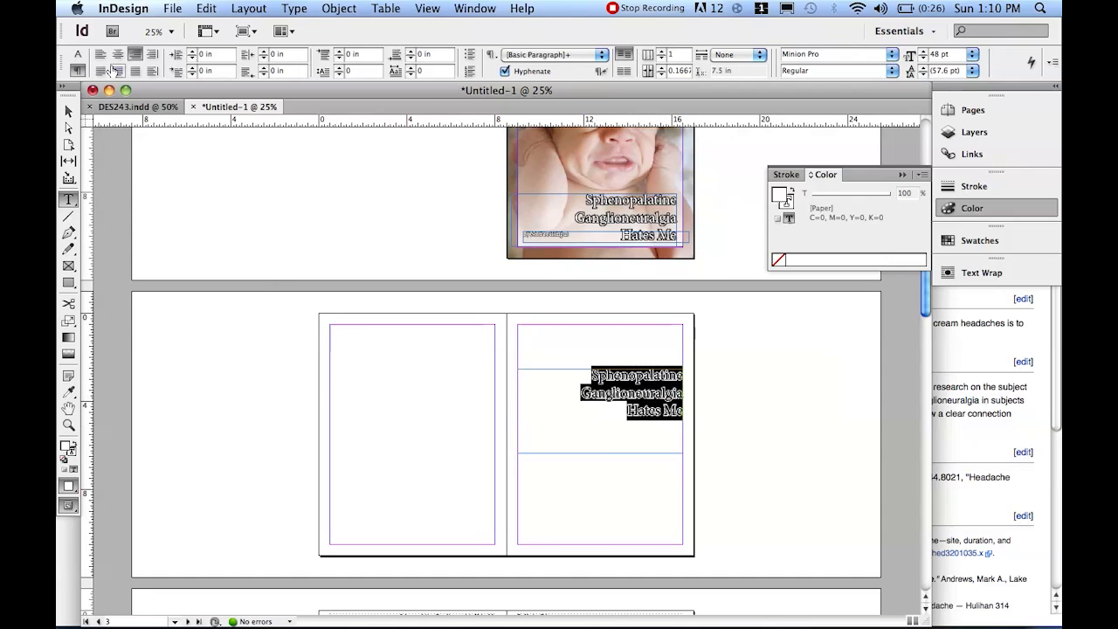
pyautogui.click(78, 54)
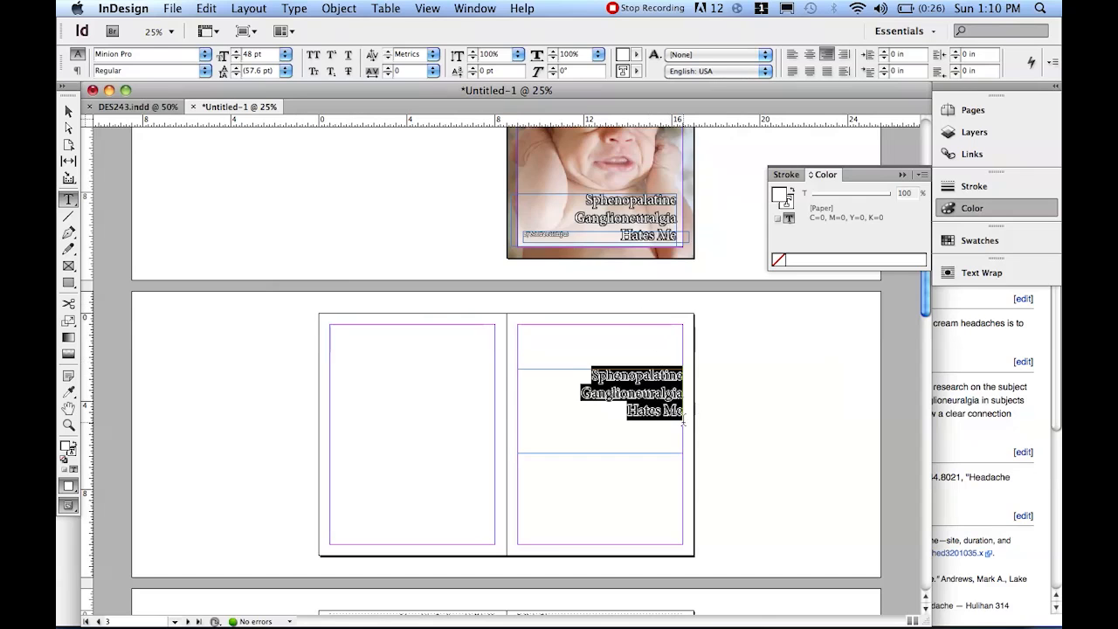
pyautogui.click(610, 346)
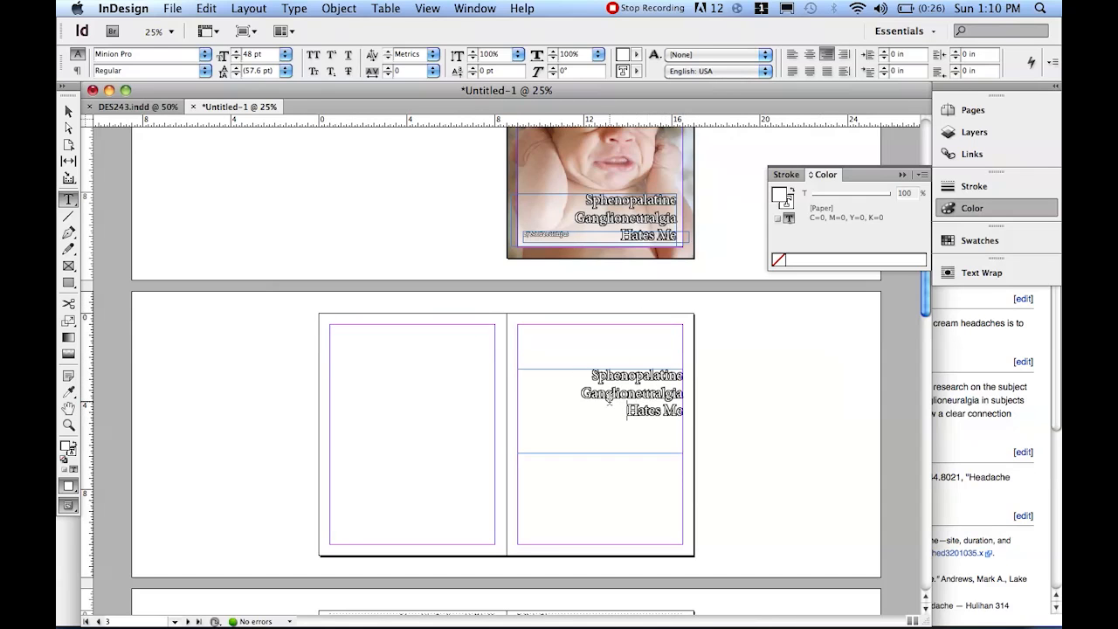
pyautogui.moveTo(591, 374)
pyautogui.mouseDown()
pyautogui.moveTo(651, 410)
pyautogui.moveTo(681, 414)
pyautogui.moveTo(587, 356)
pyautogui.mouseUp()
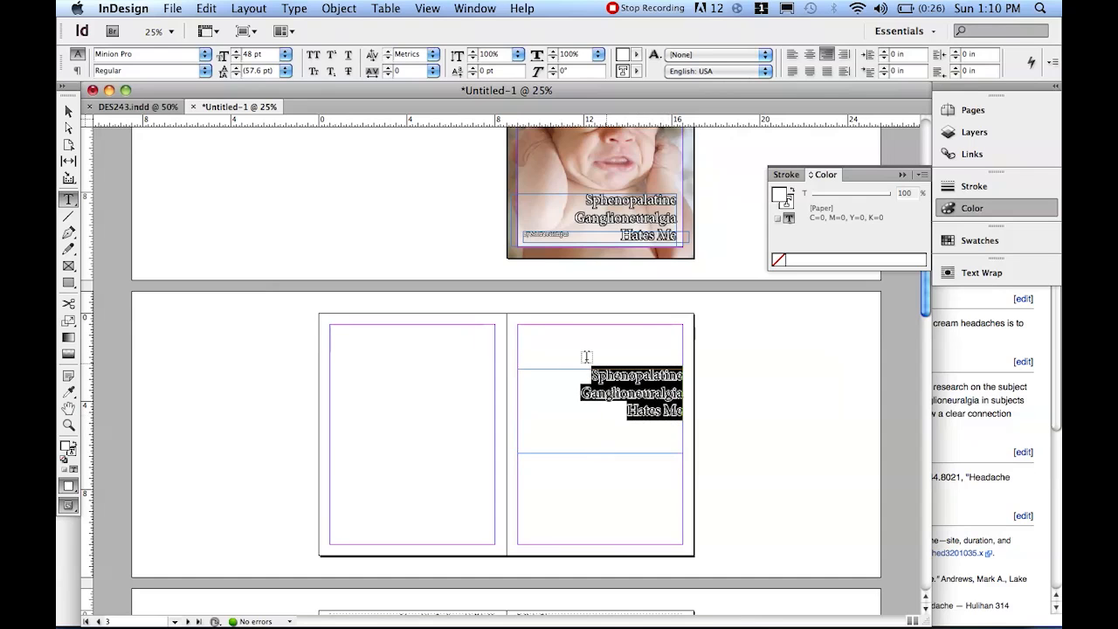
pyautogui.click(637, 70)
pyautogui.click(658, 105)
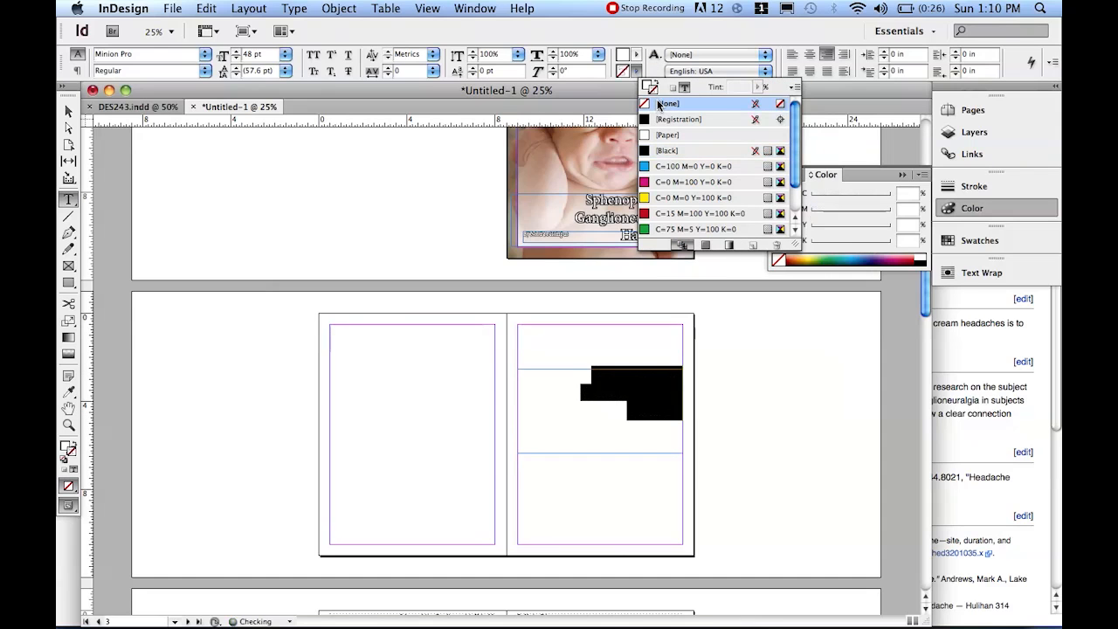
pyautogui.click(637, 54)
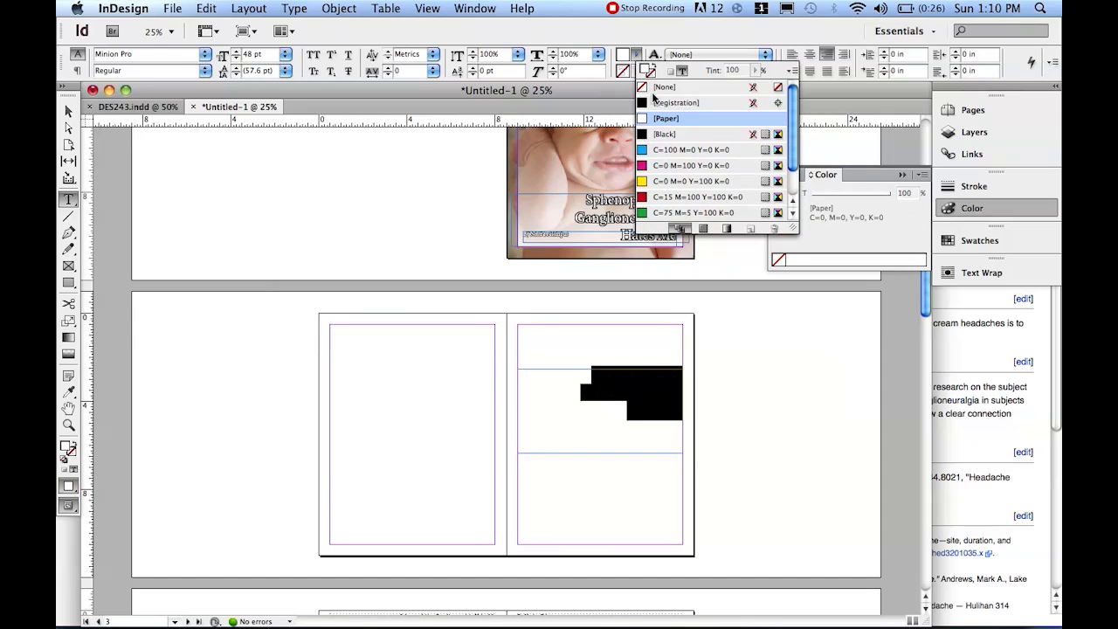
pyautogui.click(662, 133)
pyautogui.click(633, 440)
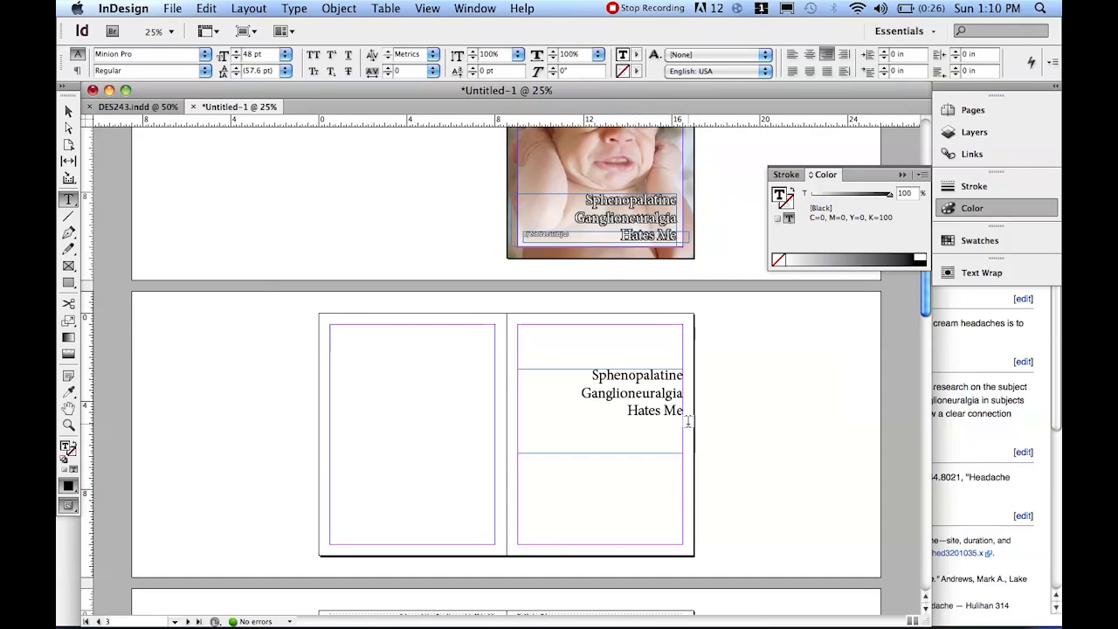
# Center all three lines of the page 3 title within its text frame.
pyautogui.moveTo(683, 412); pyautogui.dragTo(590, 373)
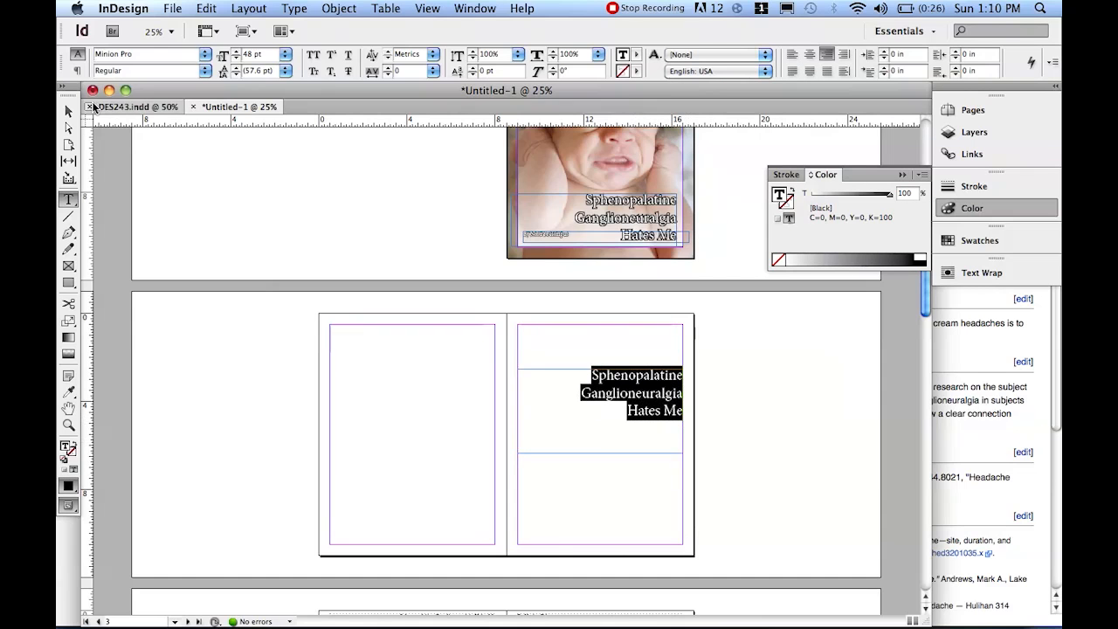
pyautogui.click(77, 71)
pyautogui.click(118, 54)
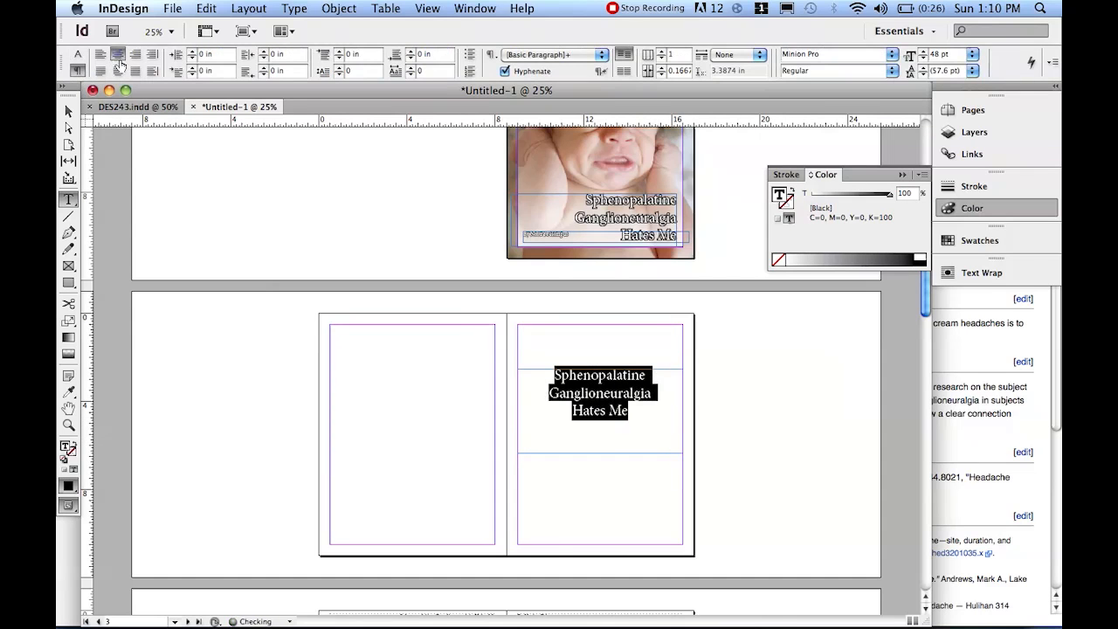
# Set the whole page 3 title to a font size of 72 pt.
pyautogui.click(607, 417)
pyautogui.moveTo(621, 417); pyautogui.dragTo(515, 371)
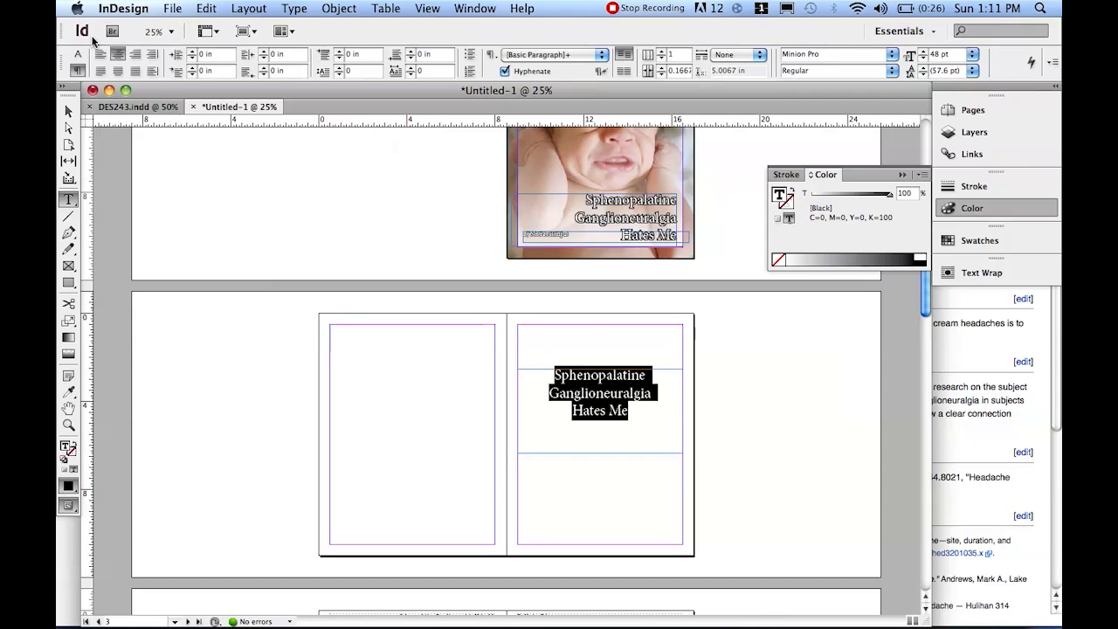
pyautogui.click(77, 55)
pyautogui.click(285, 54)
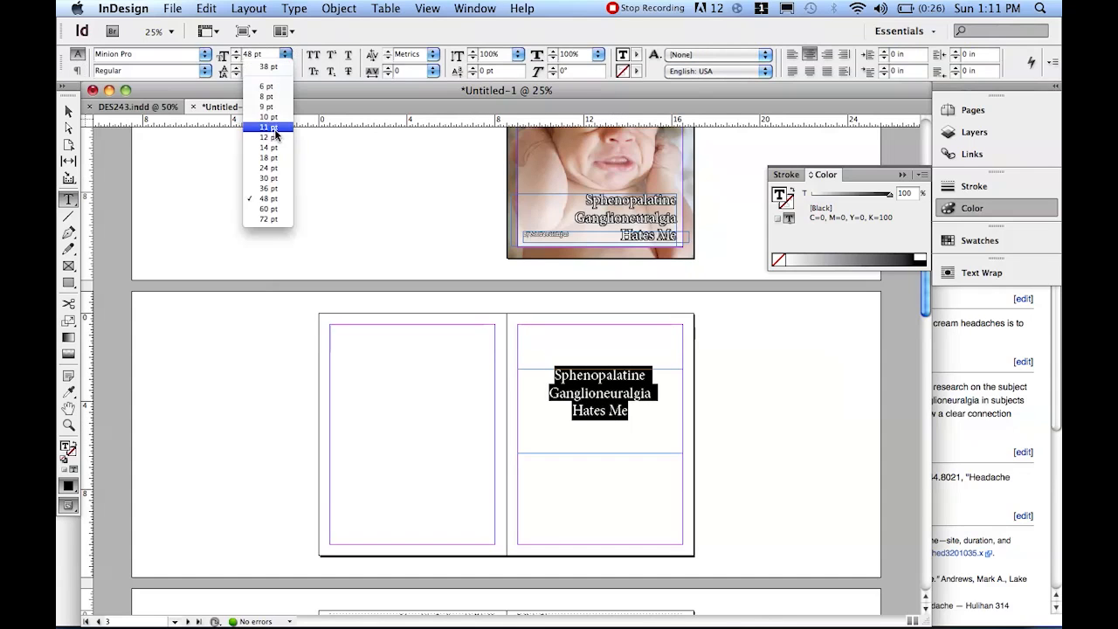
pyautogui.click(271, 210)
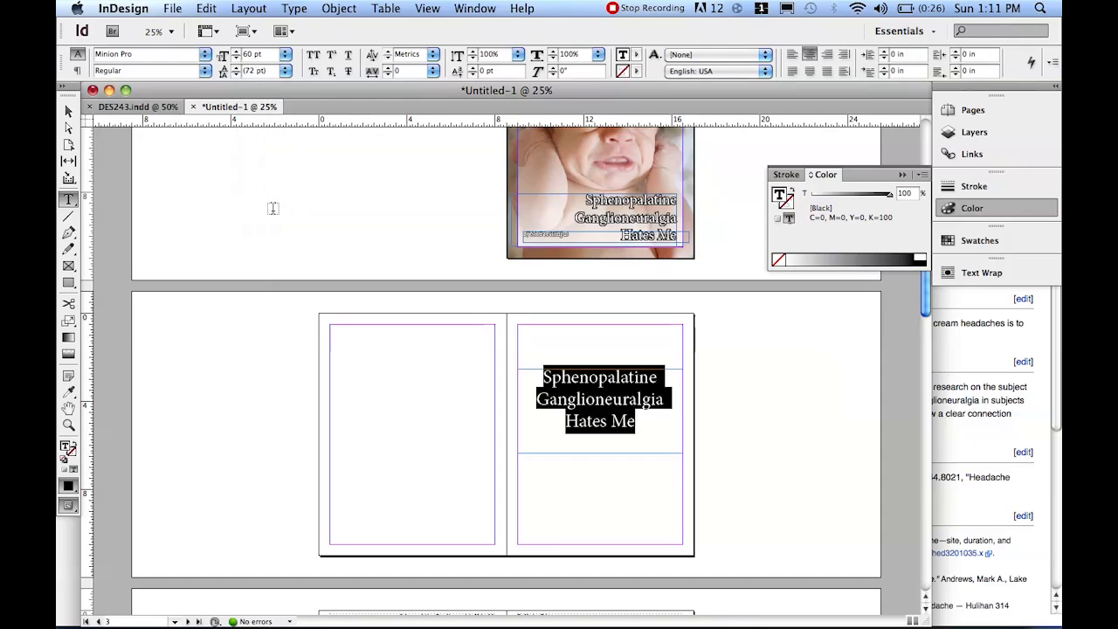
pyautogui.click(286, 54)
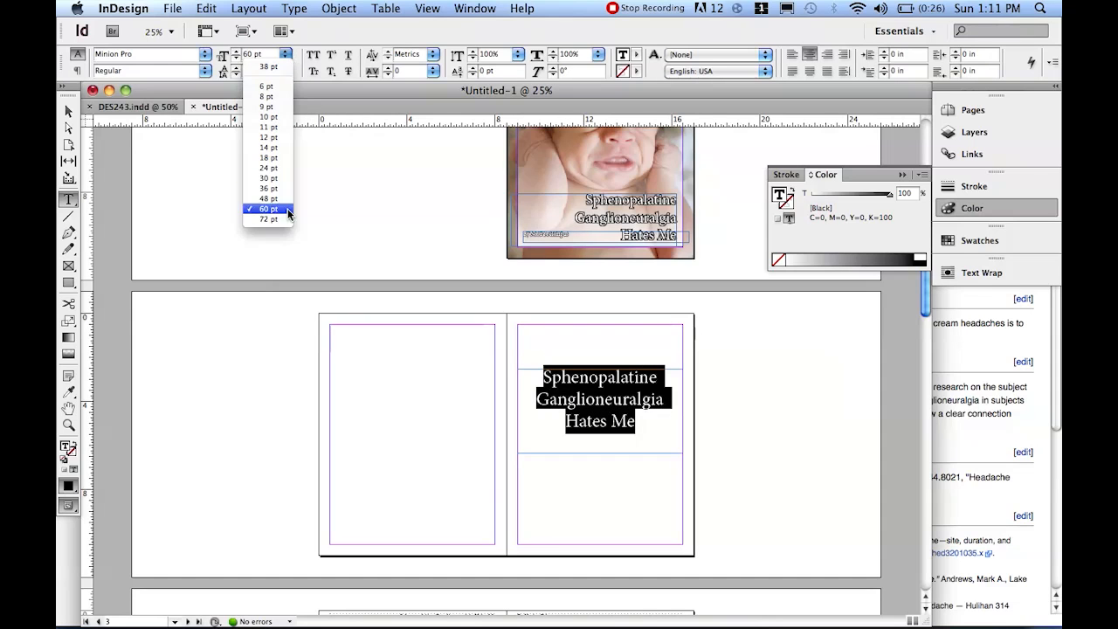
pyautogui.click(278, 217)
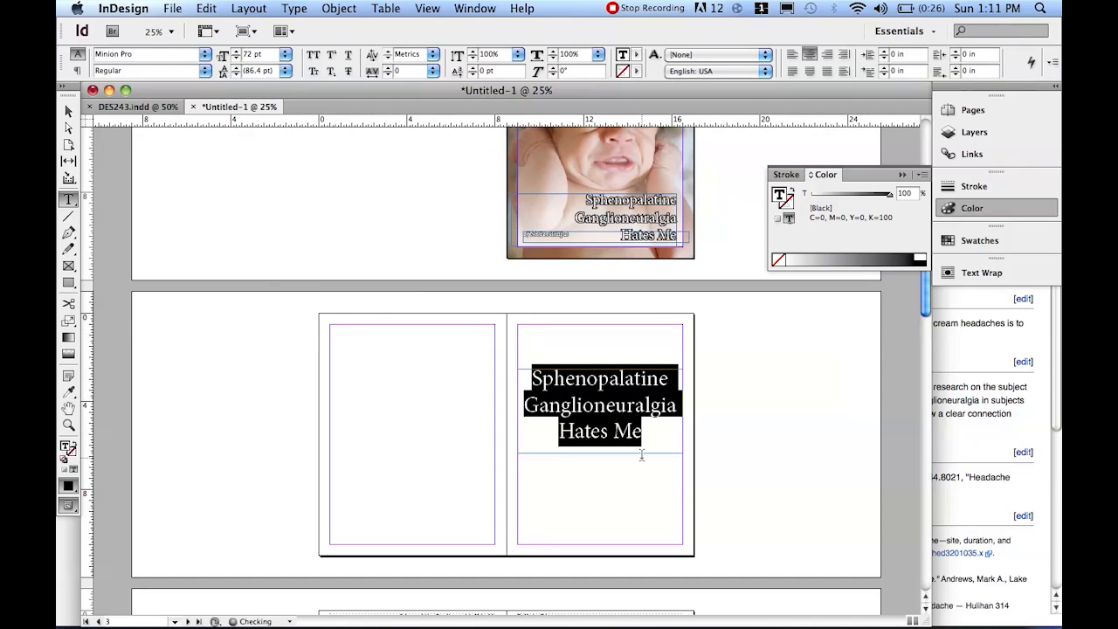
pyautogui.click(645, 482)
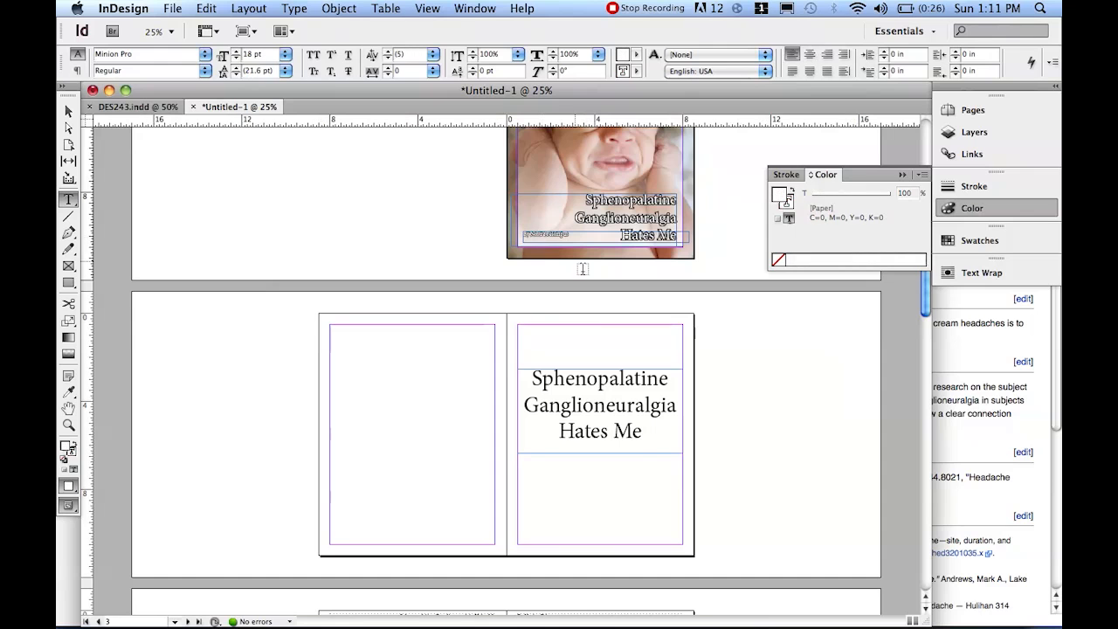
# Draw a shallow text frame across the margin width below the page 3 title and paste the cover's byline into it.
pyautogui.moveTo(518, 459); pyautogui.dragTo(685, 482)
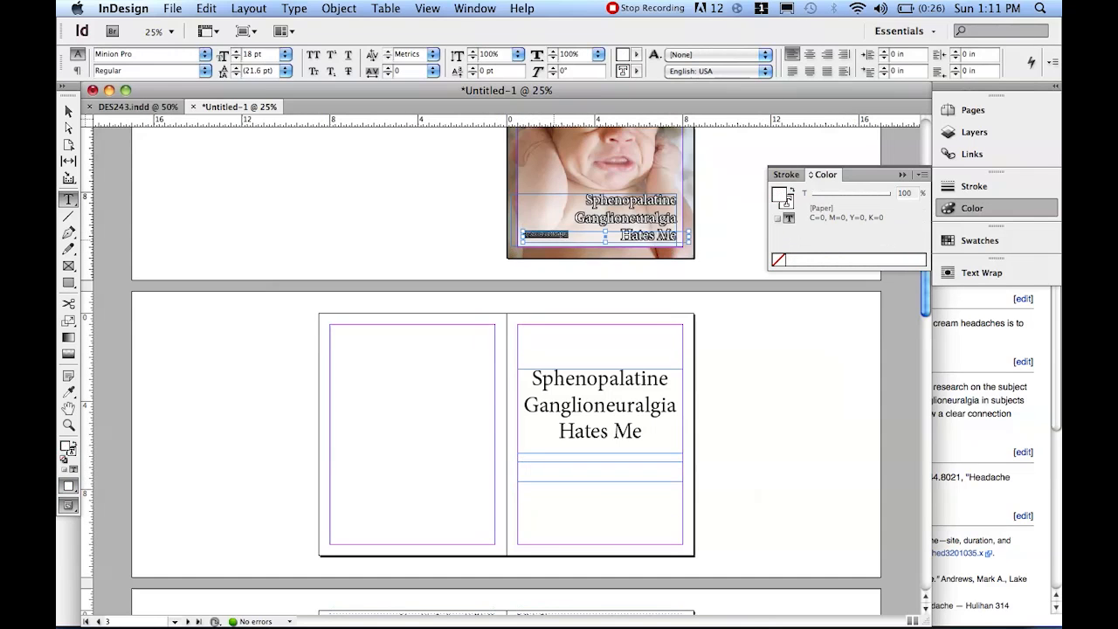
pyautogui.click(609, 480)
pyautogui.hotkey('ctrl', 'v')
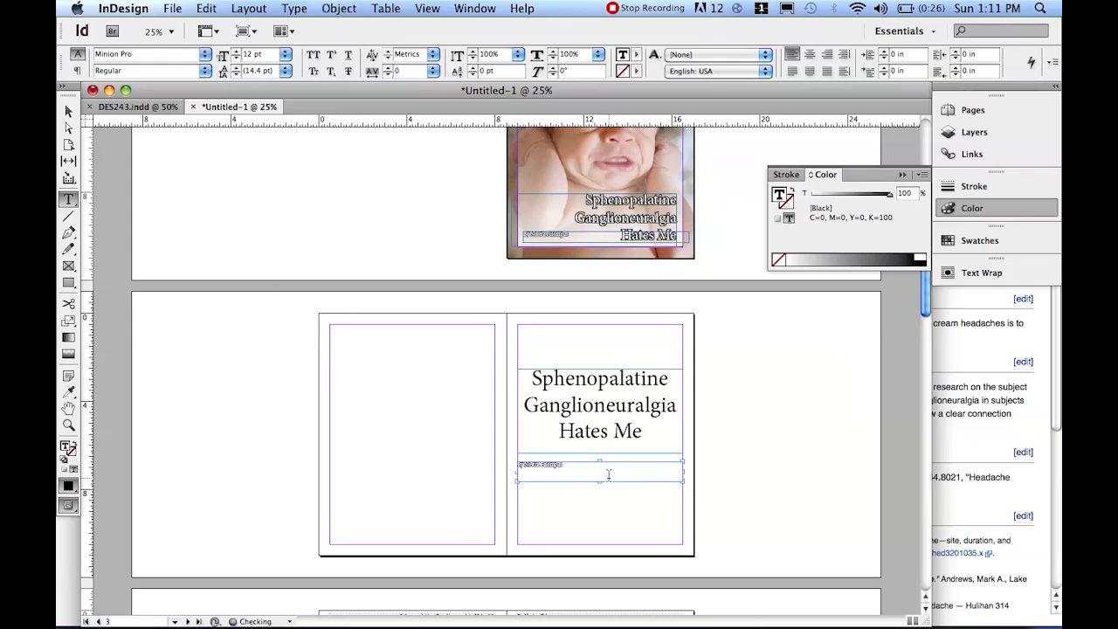
# Give the page 3 byline a [Black] fill with no stroke and center it in its frame.
pyautogui.hotkey('ctrl', 'a')
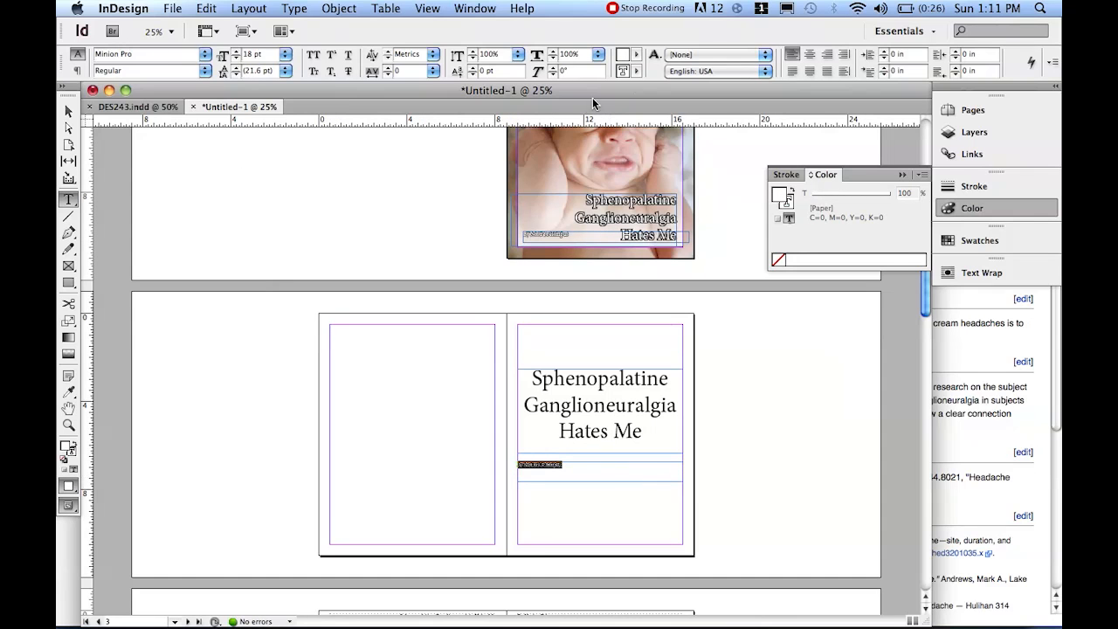
pyautogui.click(640, 71)
pyautogui.click(664, 120)
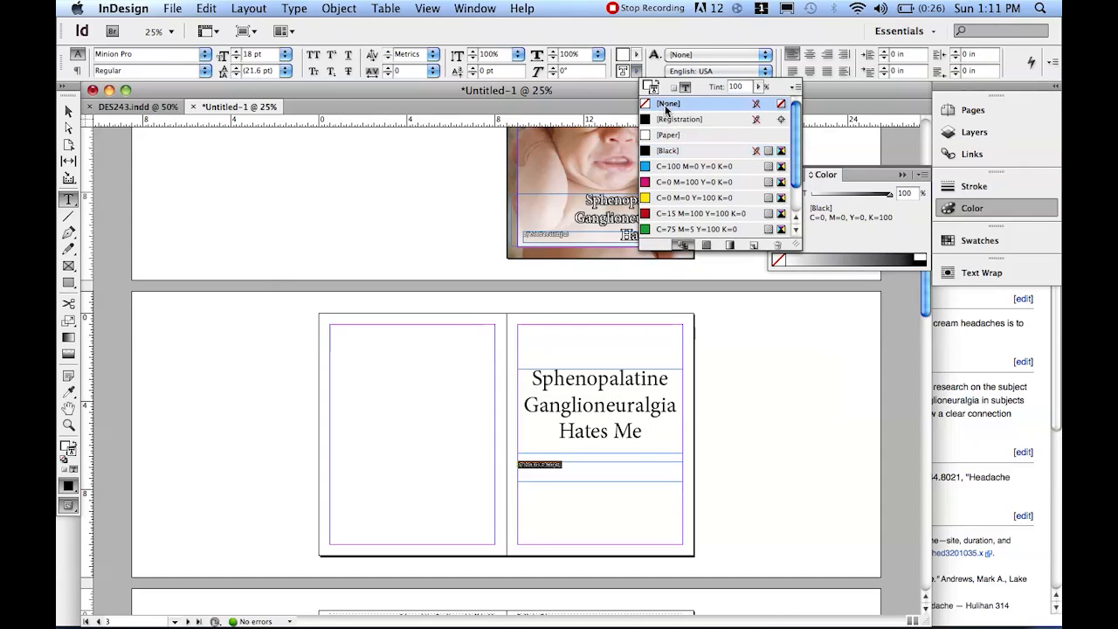
pyautogui.click(636, 54)
pyautogui.click(665, 134)
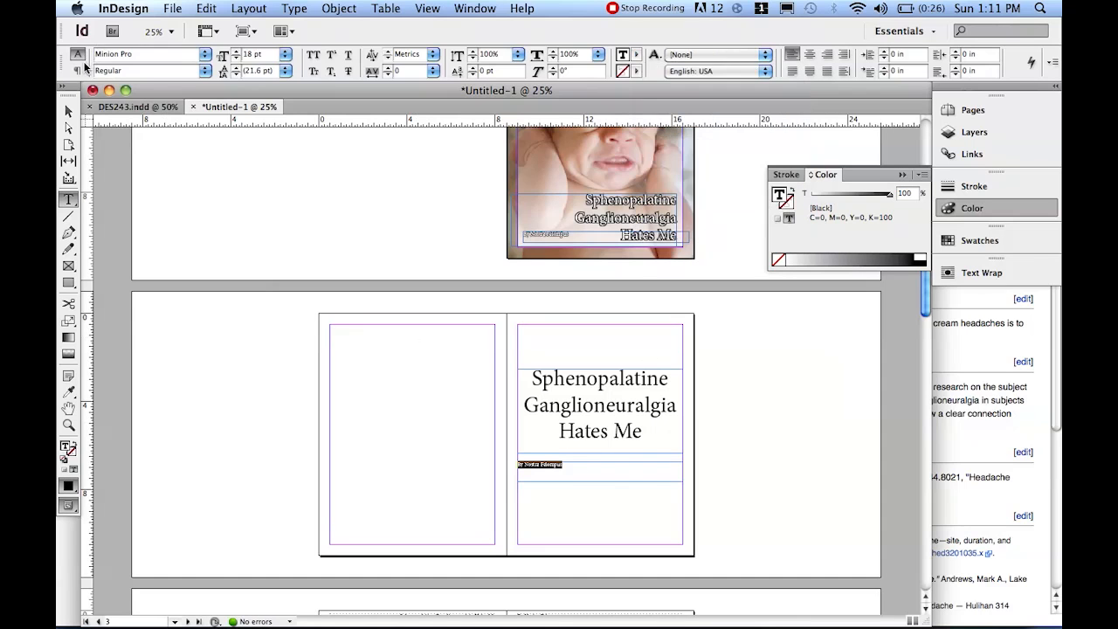
pyautogui.click(77, 70)
pyautogui.click(123, 53)
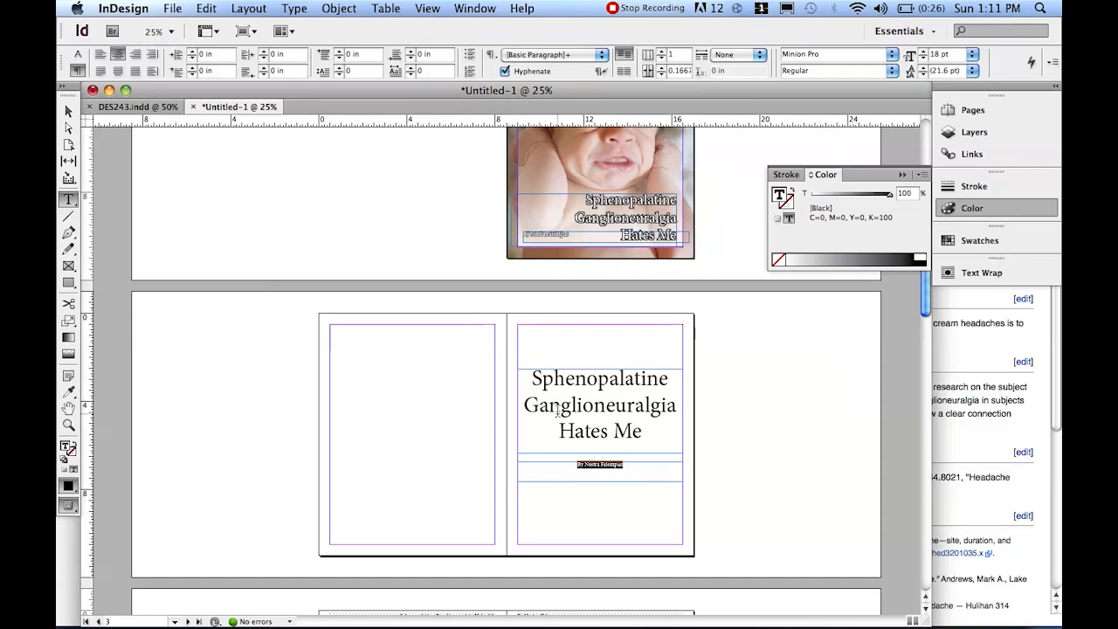
# Shorten the byline frame to about 0.505 in high and try 24 pt and 30 pt sizes on part of the byline.
pyautogui.press('Escape')
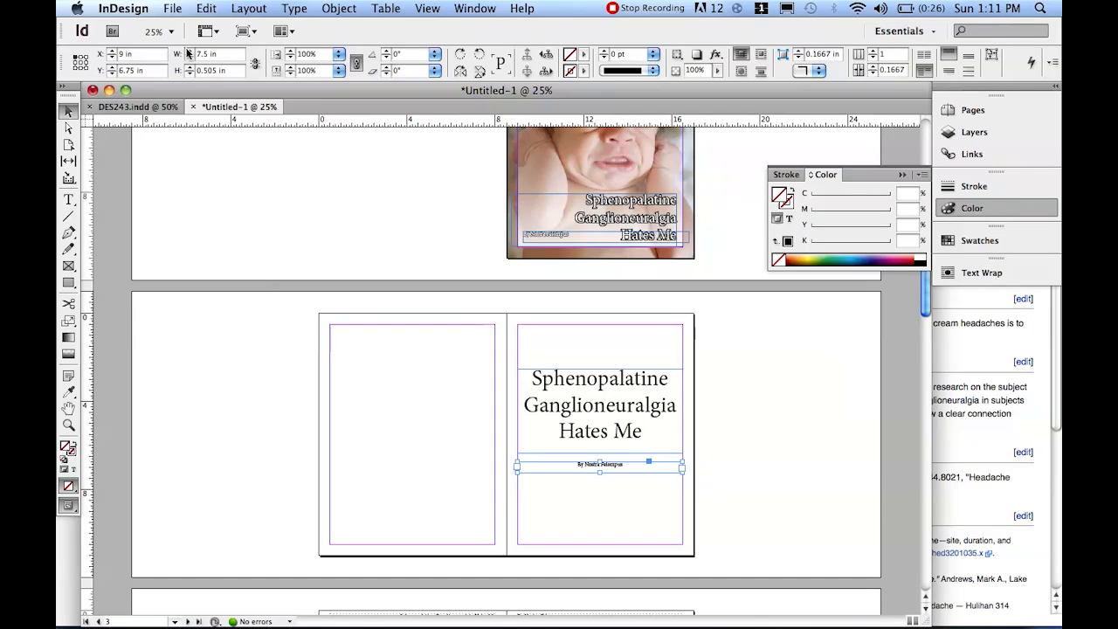
pyautogui.press('t')
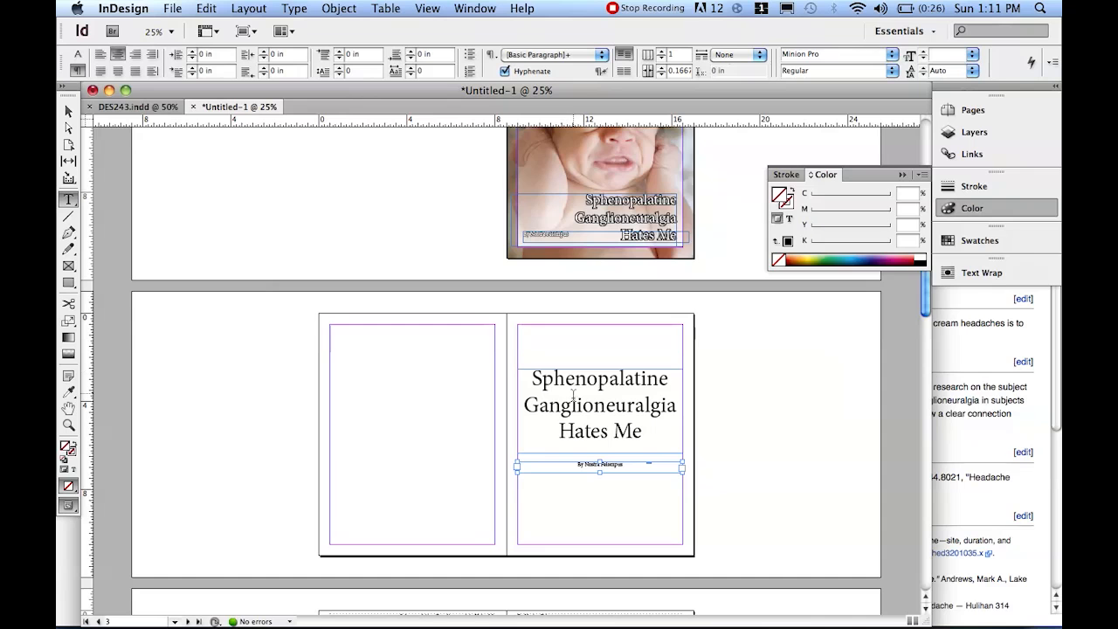
pyautogui.click(618, 464)
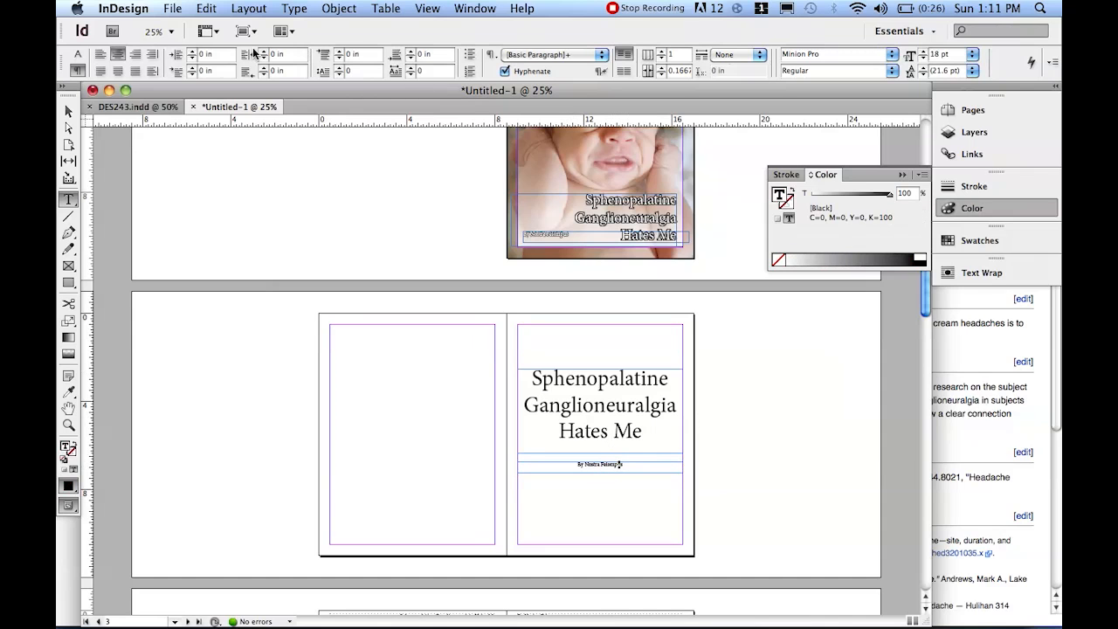
pyautogui.click(78, 54)
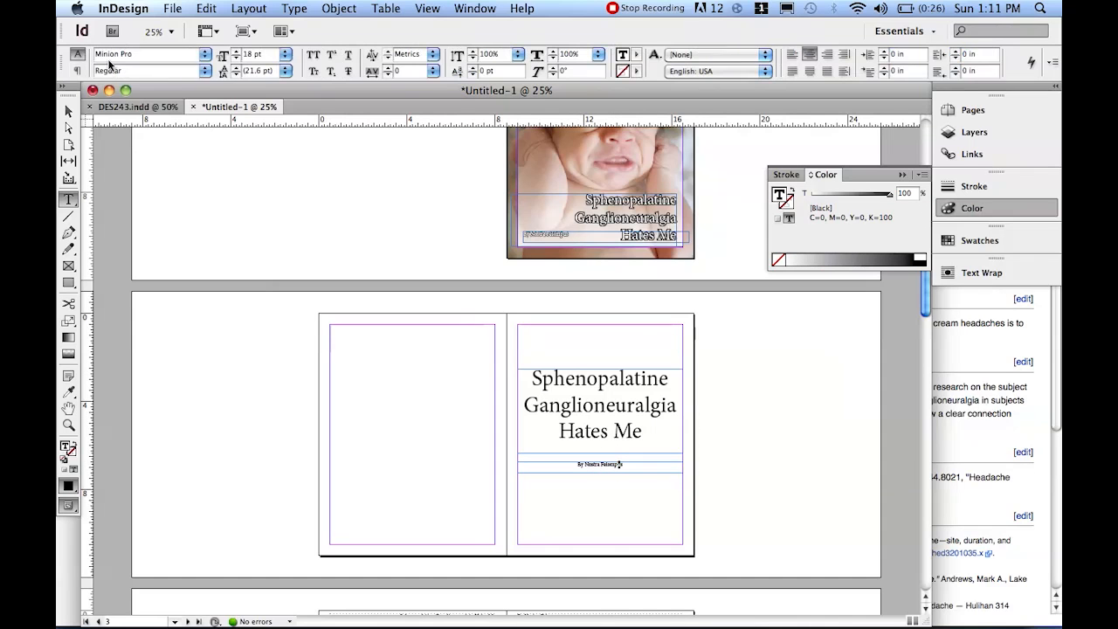
pyautogui.click(285, 54)
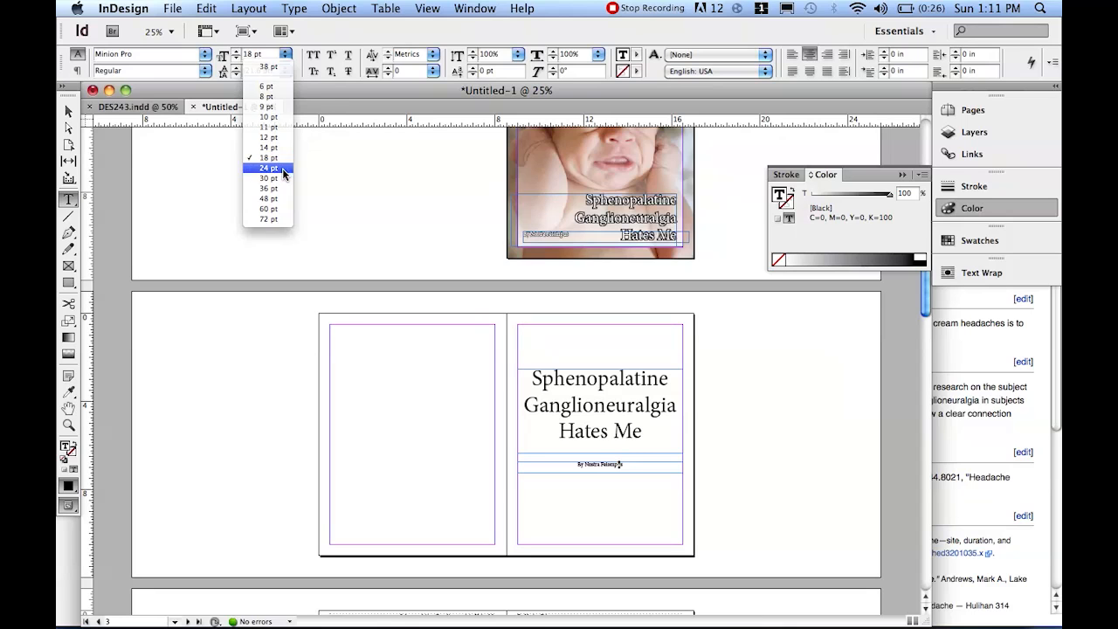
pyautogui.click(282, 168)
pyautogui.click(286, 54)
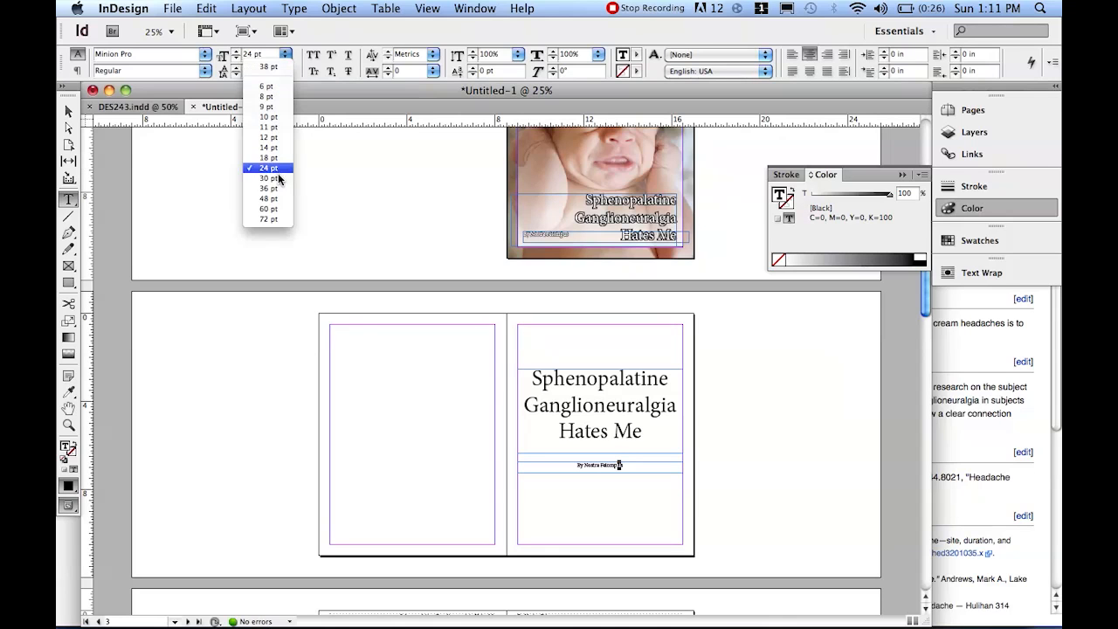
pyautogui.click(290, 178)
pyautogui.click(624, 499)
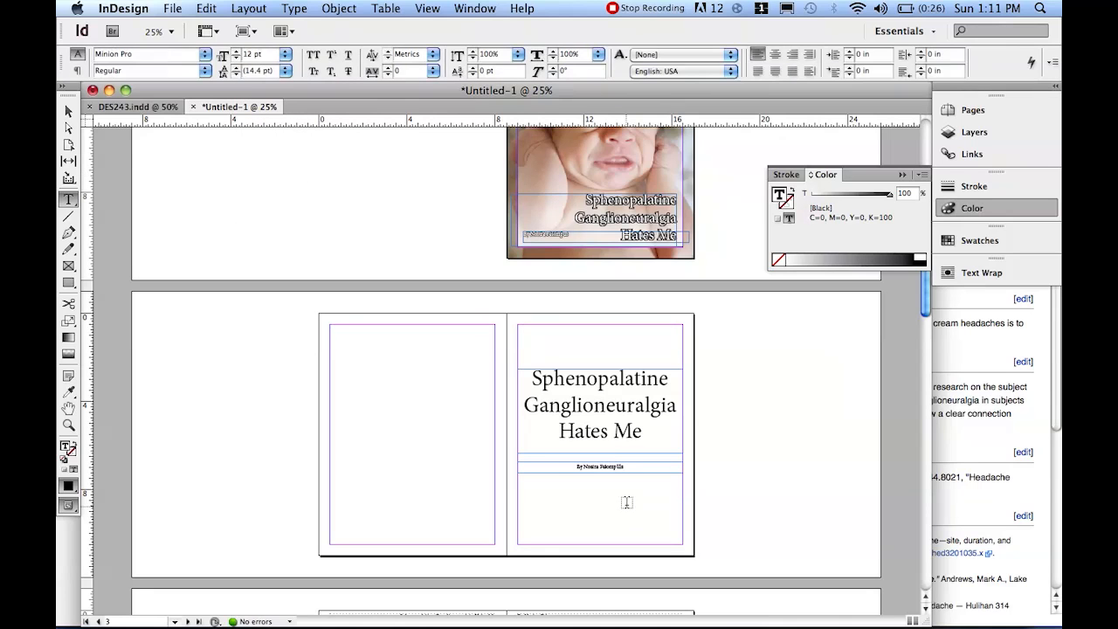
# Undo the font size changes and the resizing of the page 3 byline frame.
pyautogui.click(619, 463)
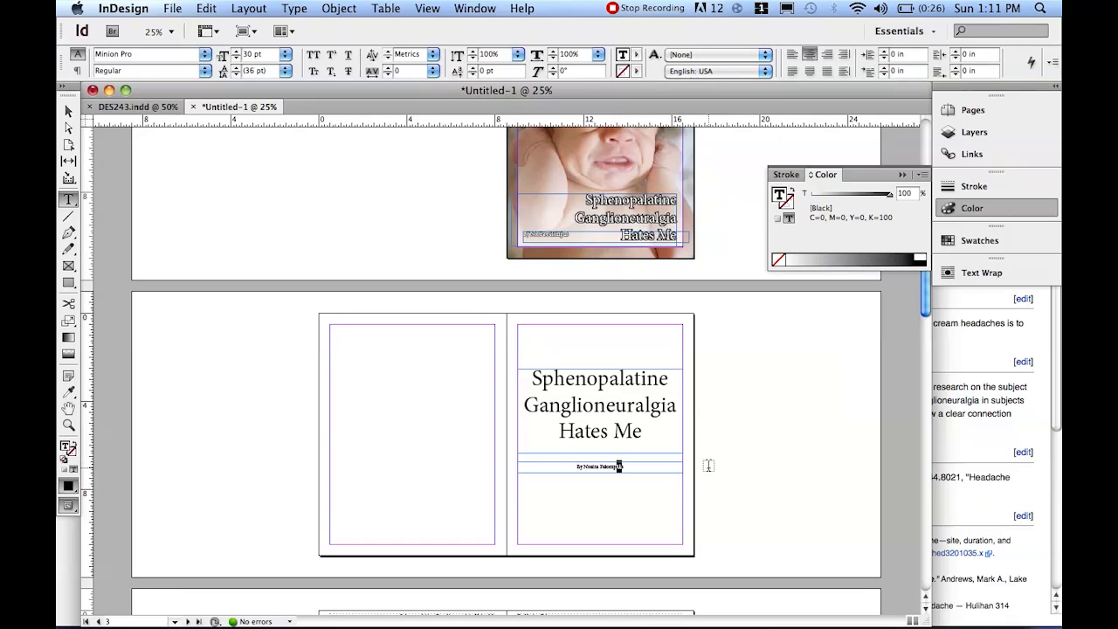
pyautogui.press('super+z')
pyautogui.press('super+z')
# Set the entire page 3 byline to a font size of 36 pt.
pyautogui.moveTo(658, 468); pyautogui.dragTo(561, 461)
pyautogui.click(285, 54)
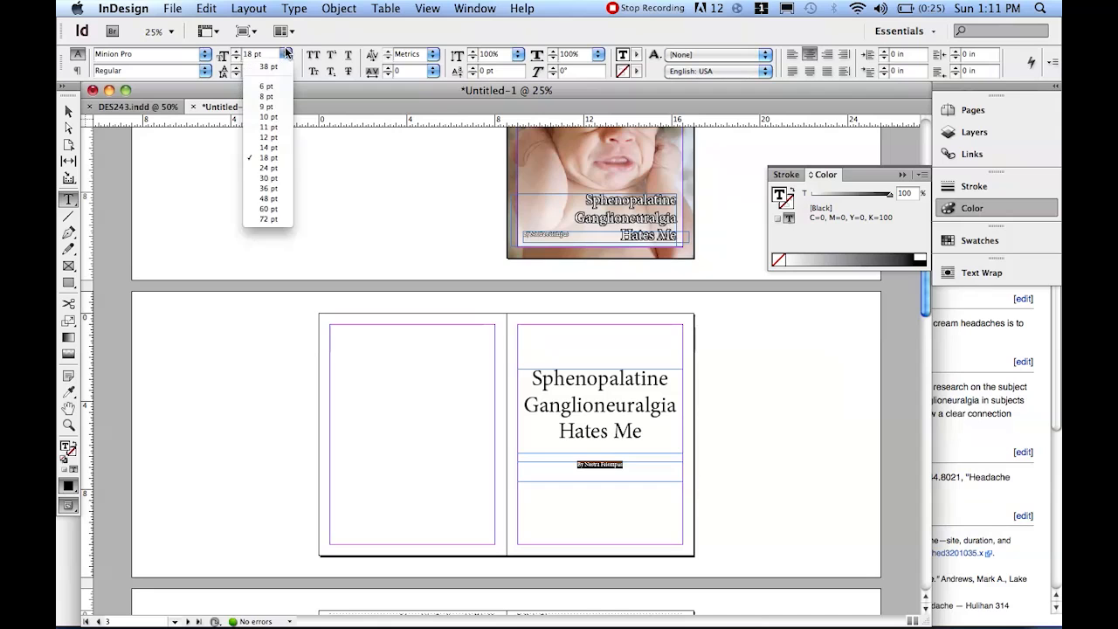
pyautogui.click(274, 199)
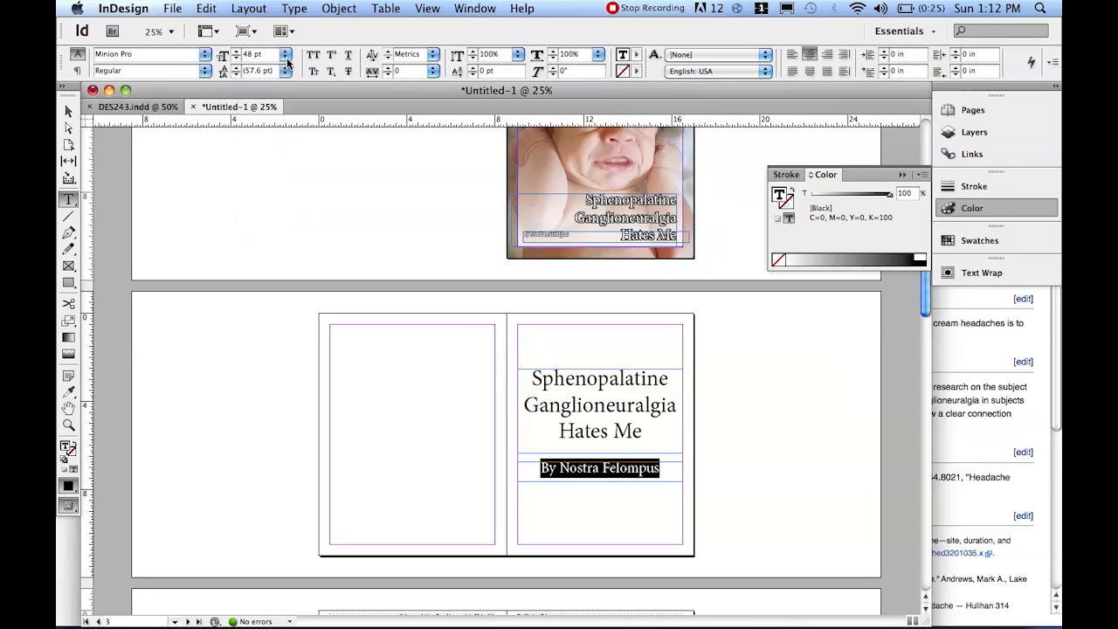
pyautogui.click(286, 60)
pyautogui.click(268, 191)
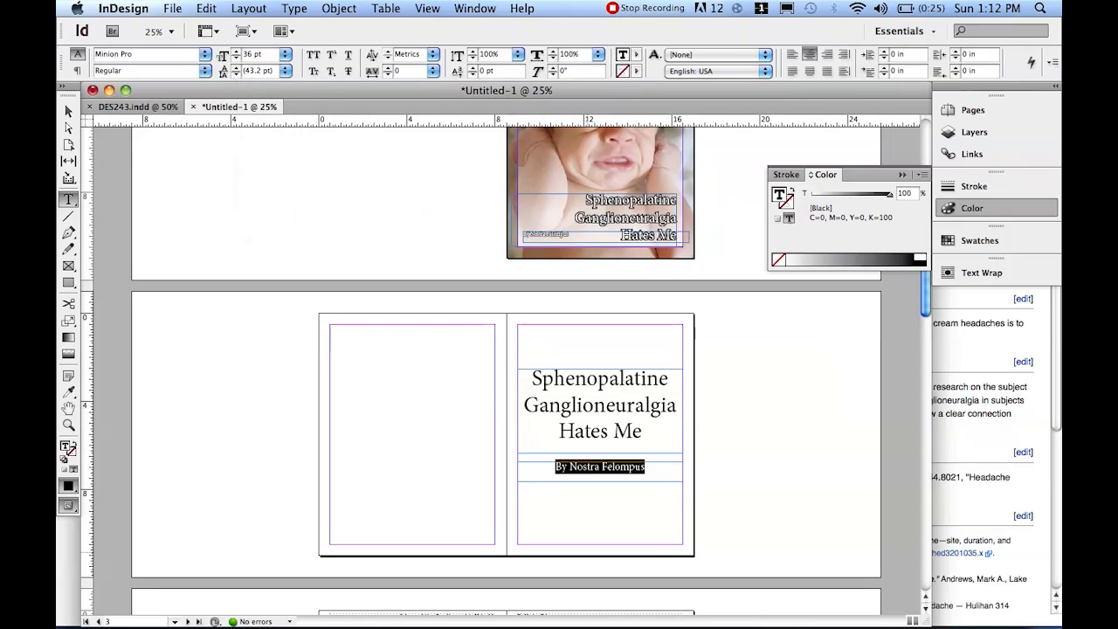
pyautogui.click(584, 513)
# Draw a margin-wide text frame below the page 3 byline, and consult the finished title page in DES243.indd for its publisher lines.
pyautogui.moveTo(519, 494); pyautogui.dragTo(679, 530)
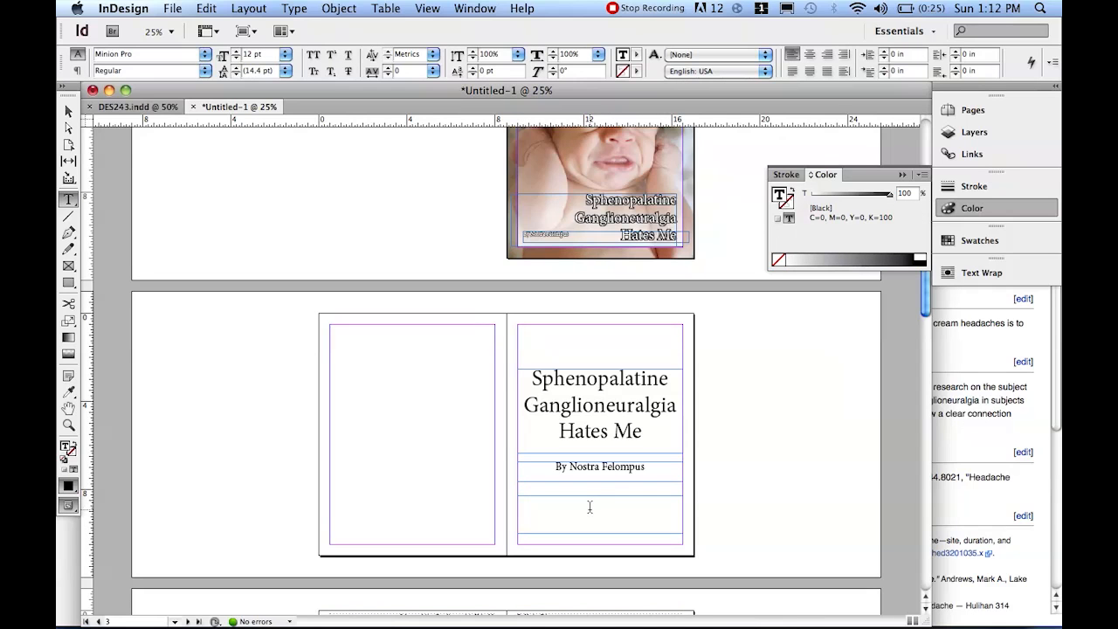
pyautogui.click(140, 108)
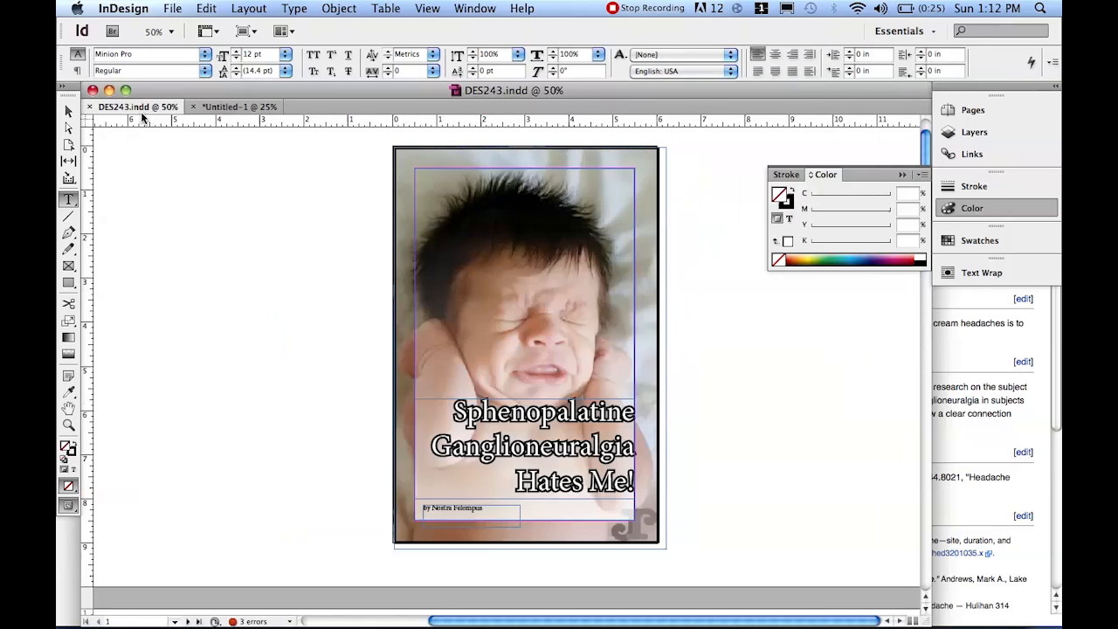
pyautogui.scroll(-10, 367, 424)
pyautogui.scroll(5, 368, 424)
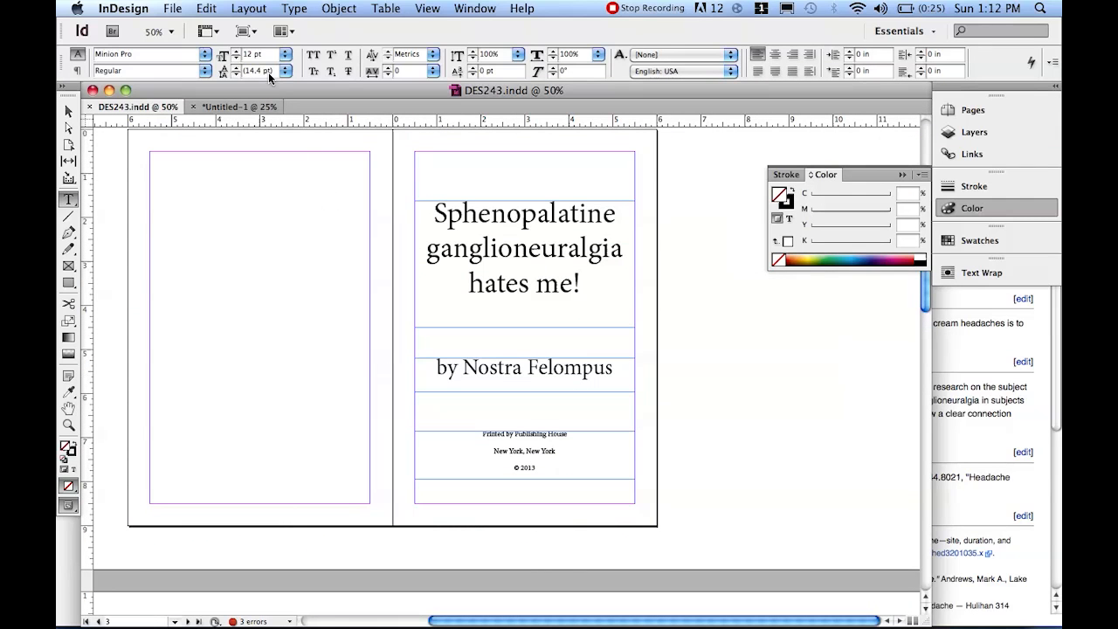
# Return to the untitled book and add the lines "New York, New York" and "2015" below the page 3 printer line.
pyautogui.click(234, 107)
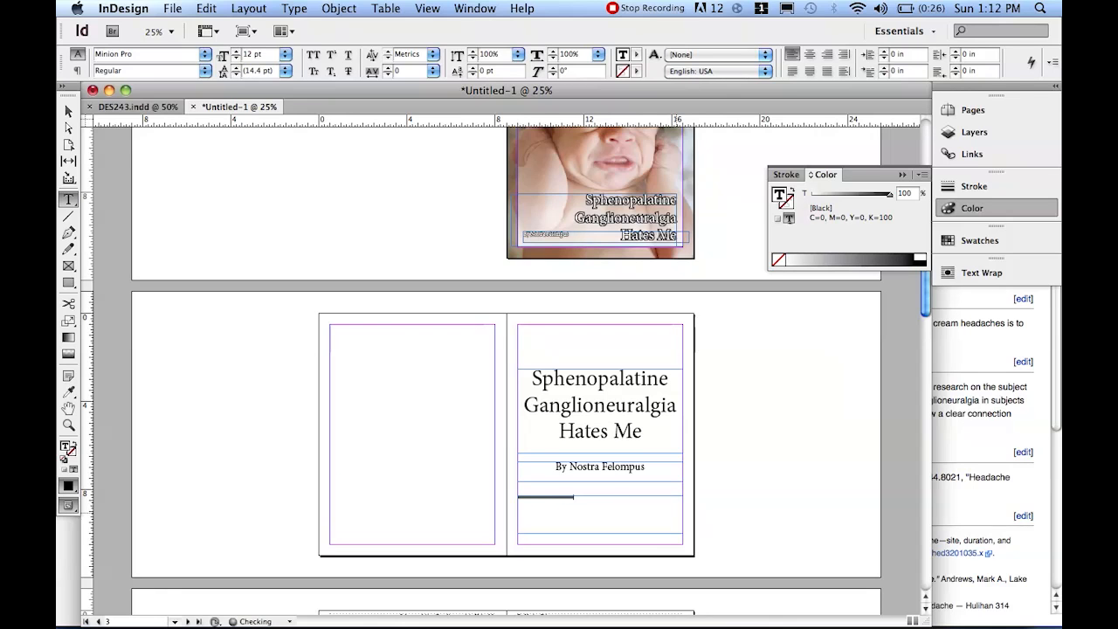
pyautogui.press('Escape')
pyautogui.press('z')
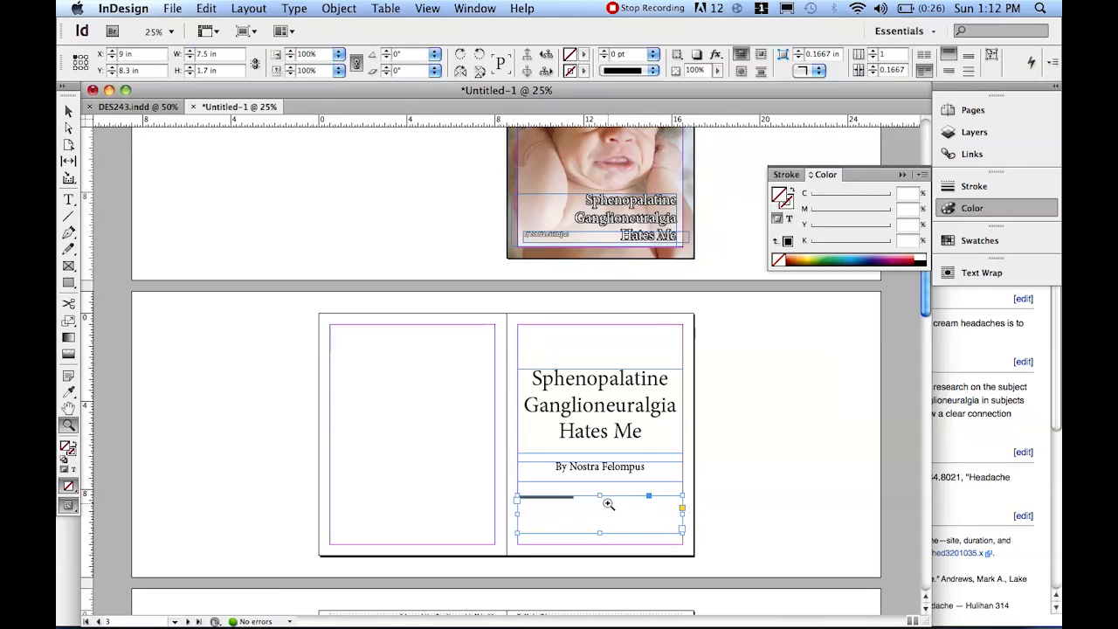
pyautogui.click(607, 501)
pyautogui.click(516, 340)
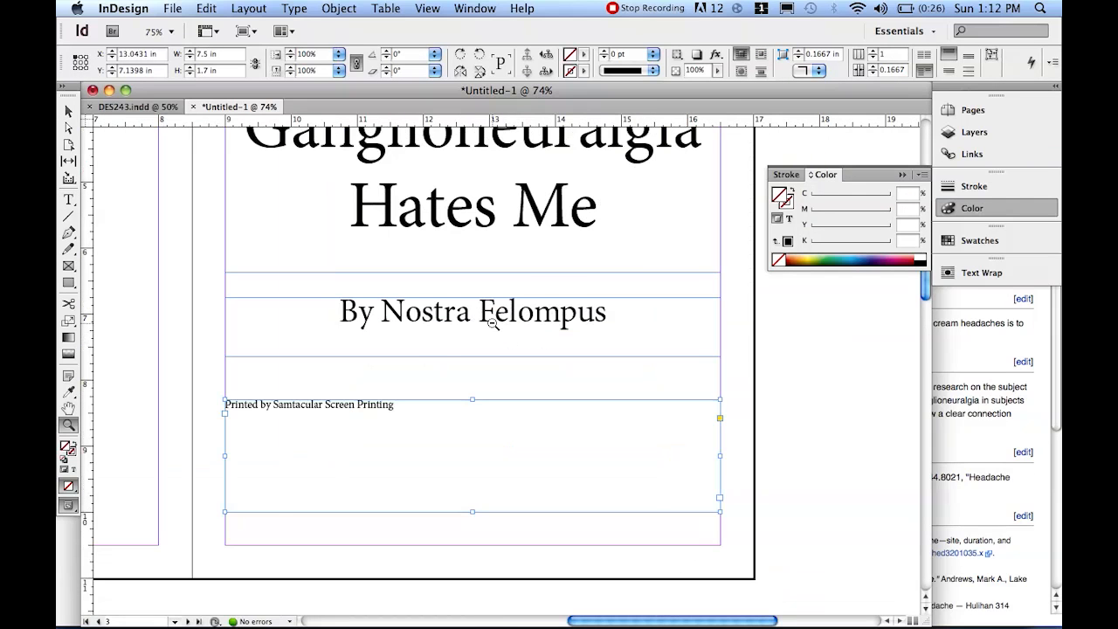
pyautogui.keyDown('alt'); pyautogui.click(492, 321); pyautogui.keyUp('alt')
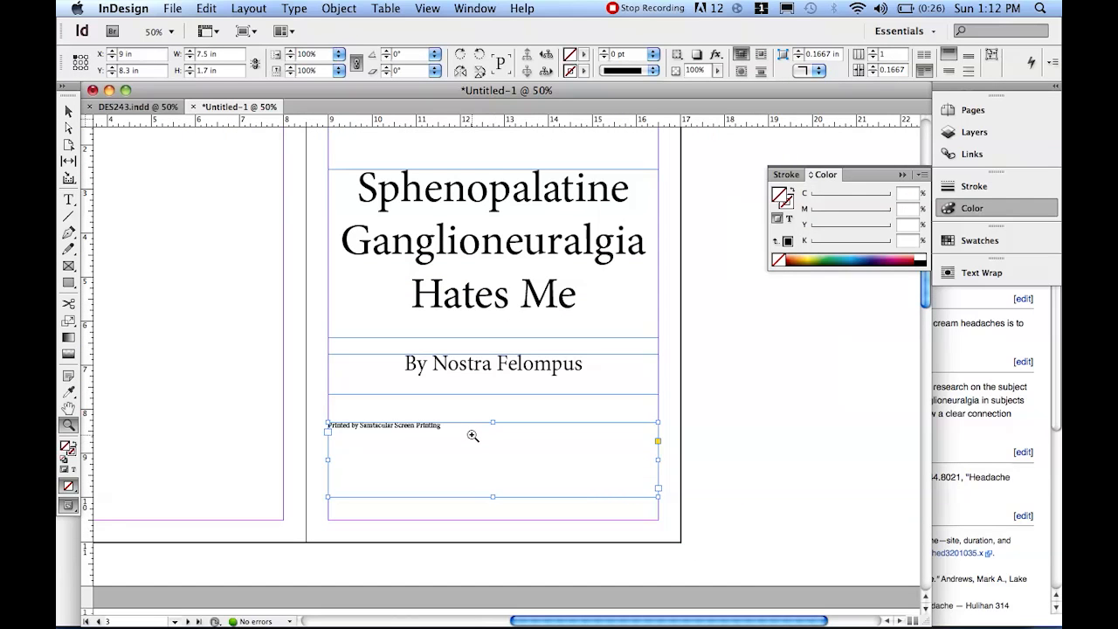
pyautogui.press('t')
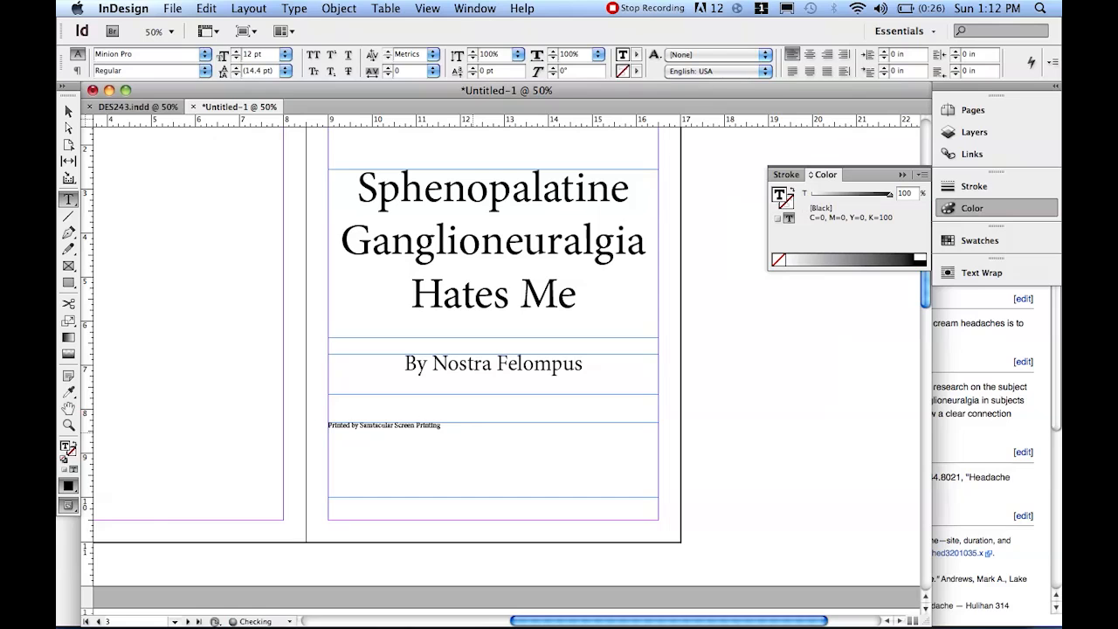
pyautogui.write('York, New York')
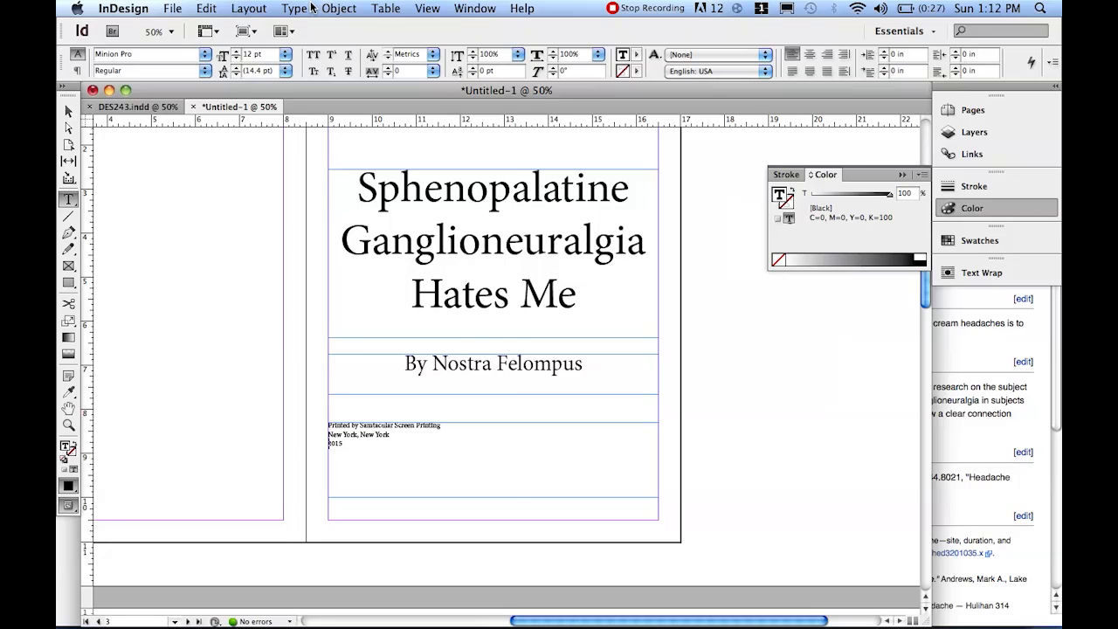
# Insert a copyright symbol before 2015 in the page 3 publisher lines.
pyautogui.click(311, 8)
pyautogui.moveTo(340, 414)
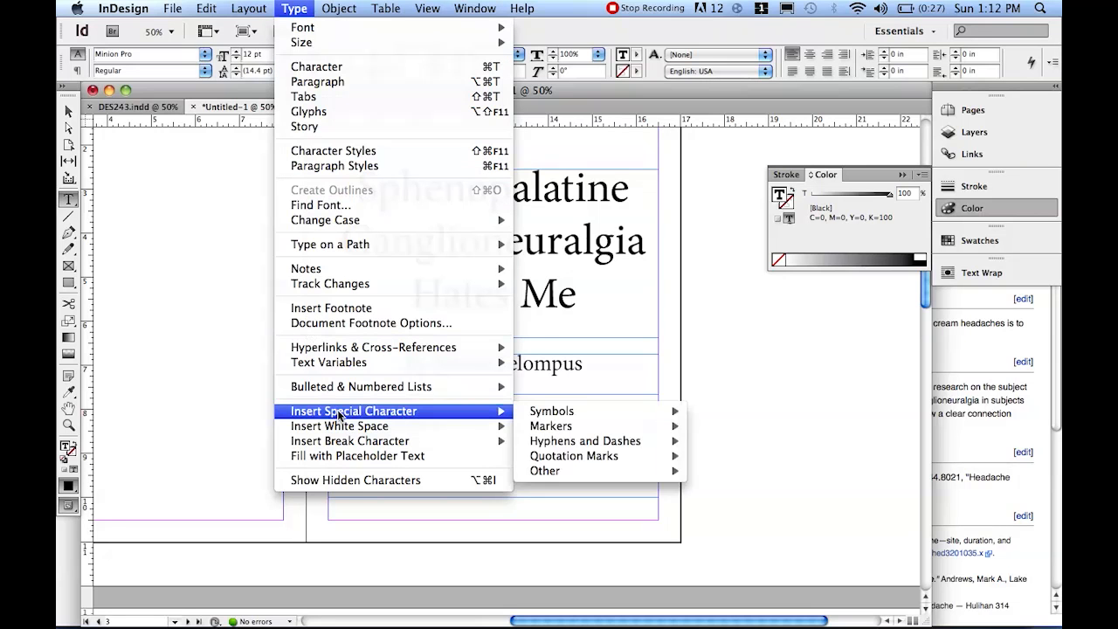
pyautogui.moveTo(546, 415)
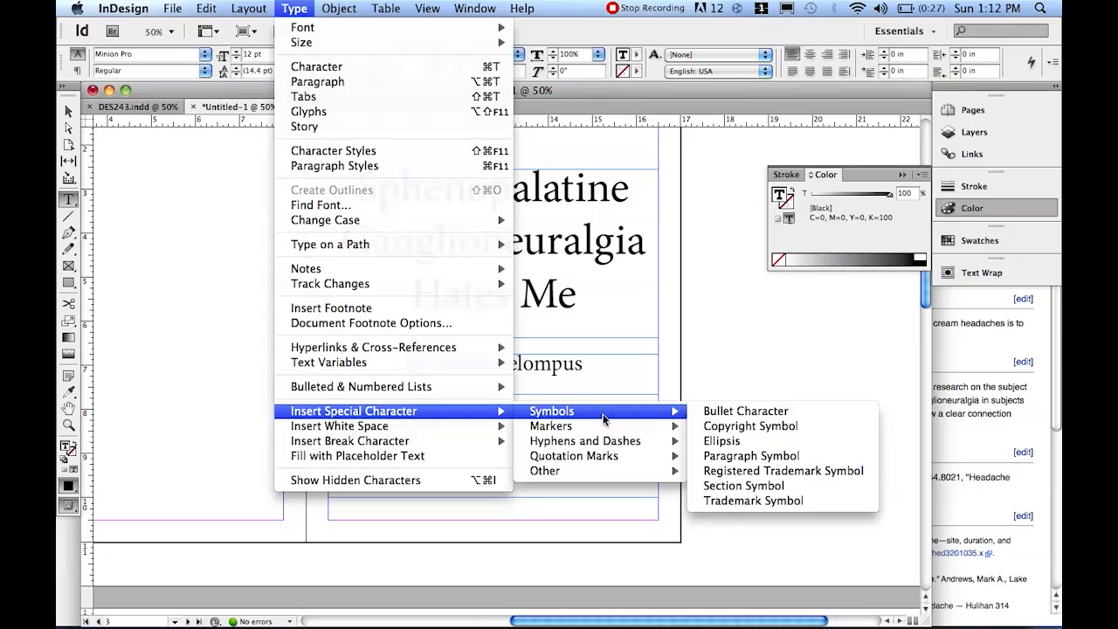
pyautogui.click(751, 426)
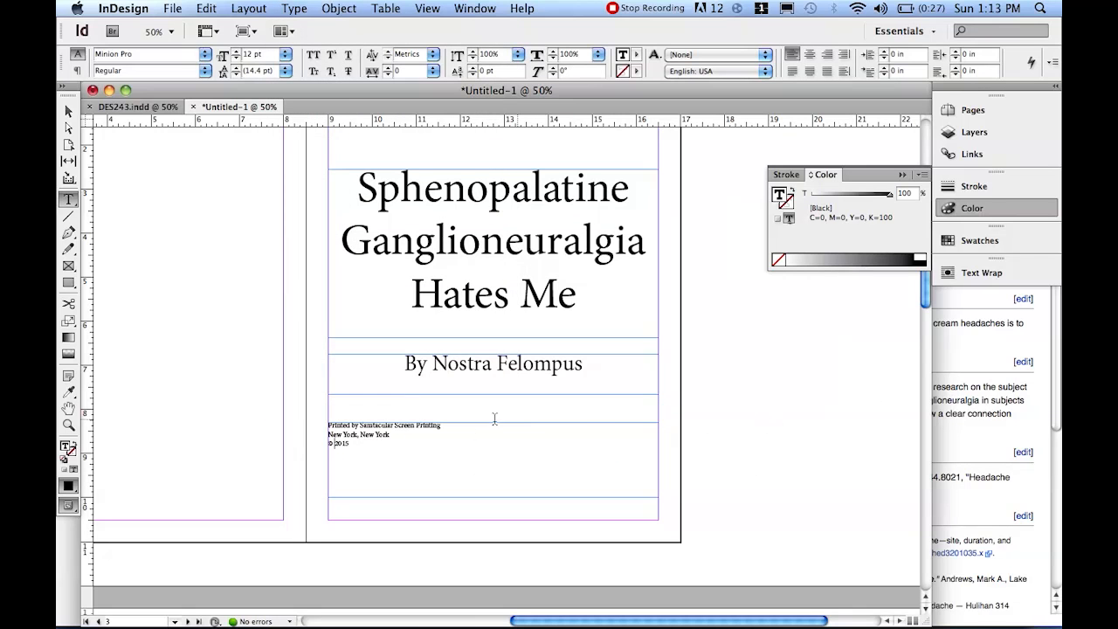
# Center all three publisher lines in their text frame on page 3.
pyautogui.moveTo(420, 452); pyautogui.dragTo(309, 421)
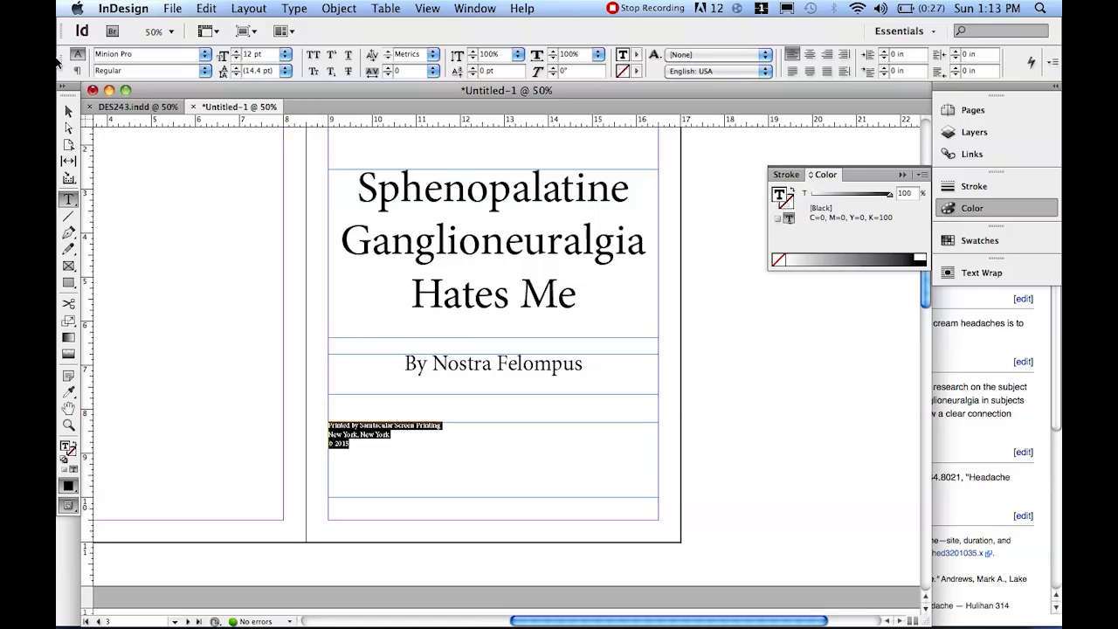
pyautogui.click(77, 71)
pyautogui.click(117, 56)
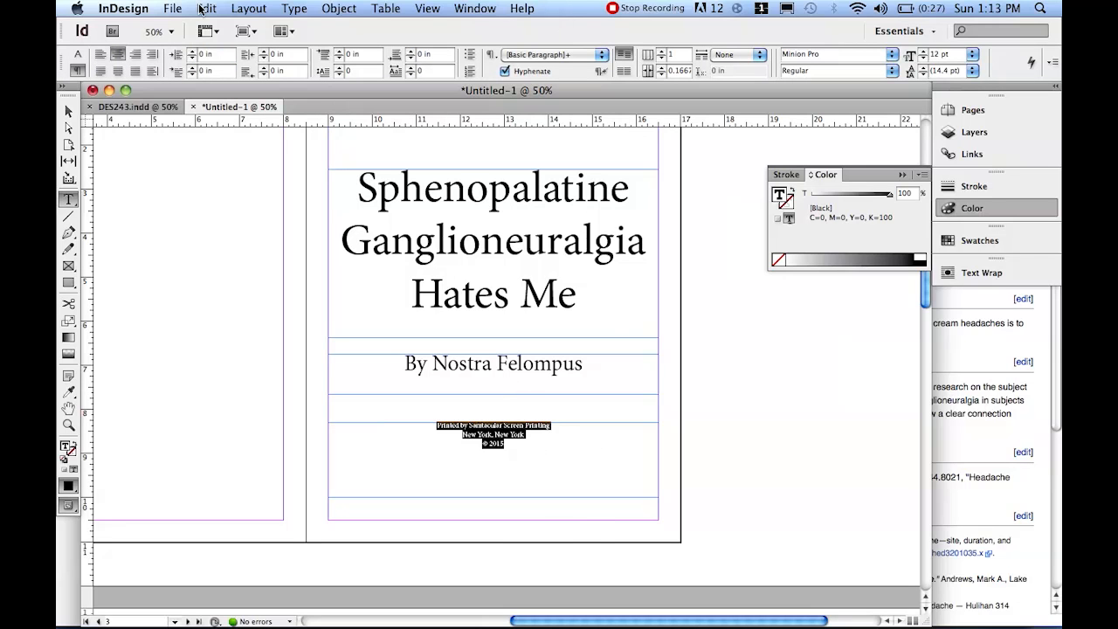
# Try raising the publisher lines' baseline shift to 7 pt, and bring it down to -1 pt.
pyautogui.click(76, 54)
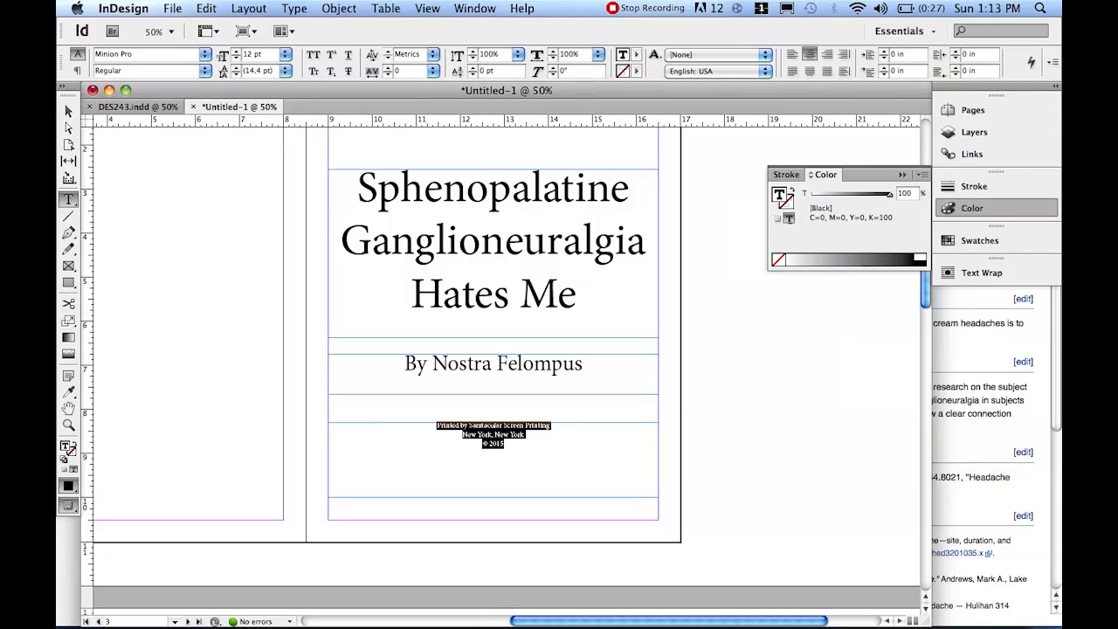
pyautogui.click(473, 68)
pyautogui.click(473, 68)
pyautogui.click(473, 67)
pyautogui.click(473, 67)
pyautogui.click(473, 67)
pyautogui.click(472, 73)
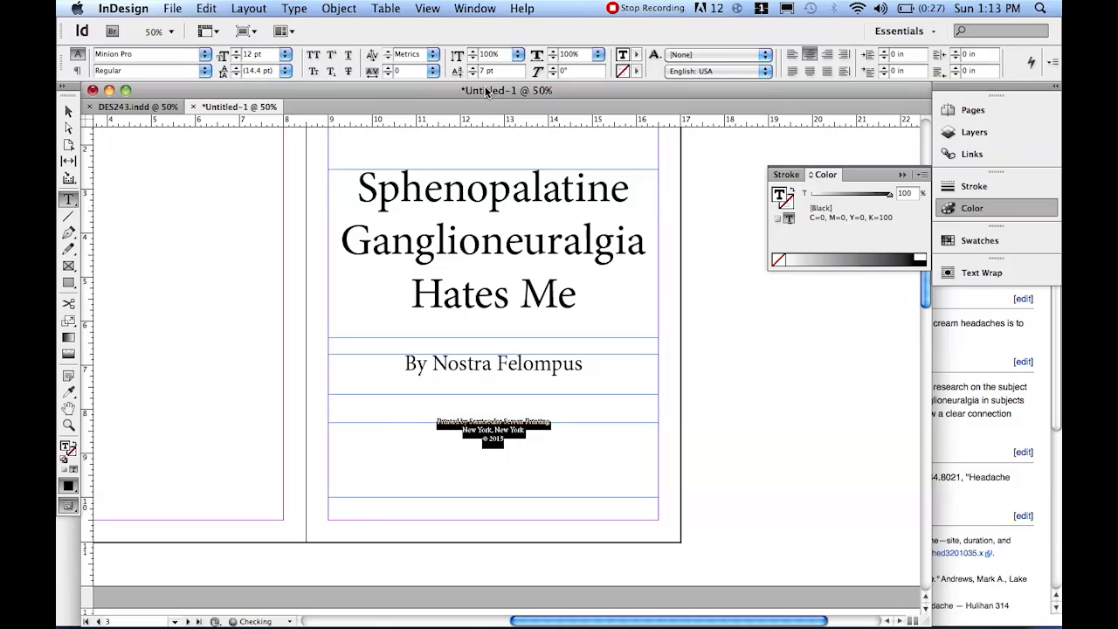
pyautogui.click(473, 73)
pyautogui.click(472, 73)
pyautogui.click(472, 74)
pyautogui.click(473, 73)
pyautogui.click(473, 73)
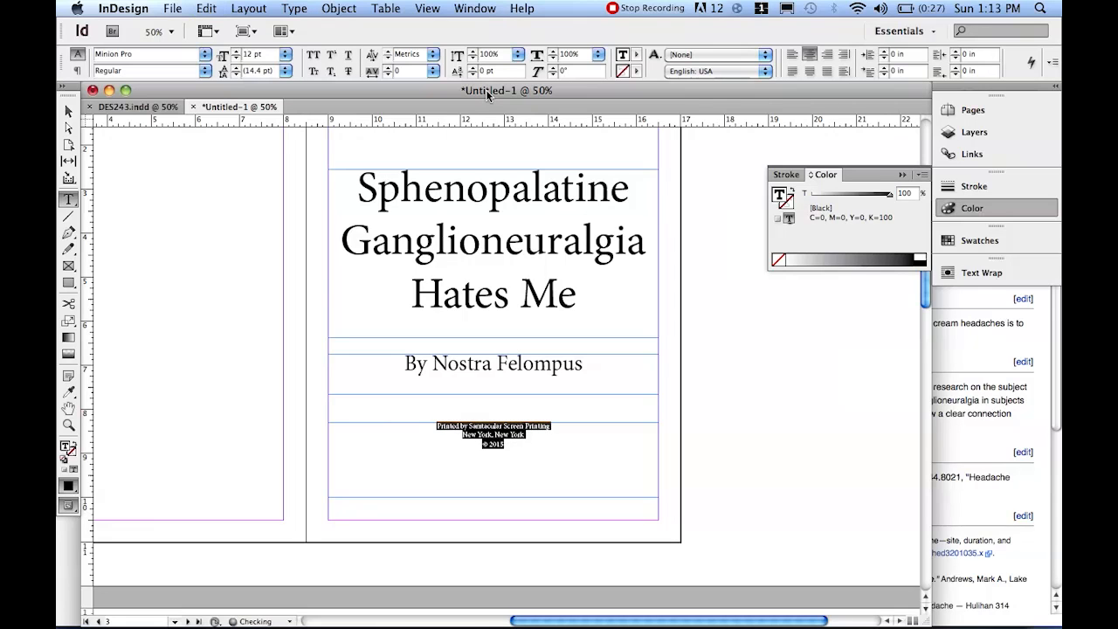
pyautogui.click(473, 68)
# Try vertical scales of 110% and 150% on the publisher lines, and reset the scale to 100%.
pyautogui.click(472, 52)
pyautogui.click(473, 51)
pyautogui.click(473, 51)
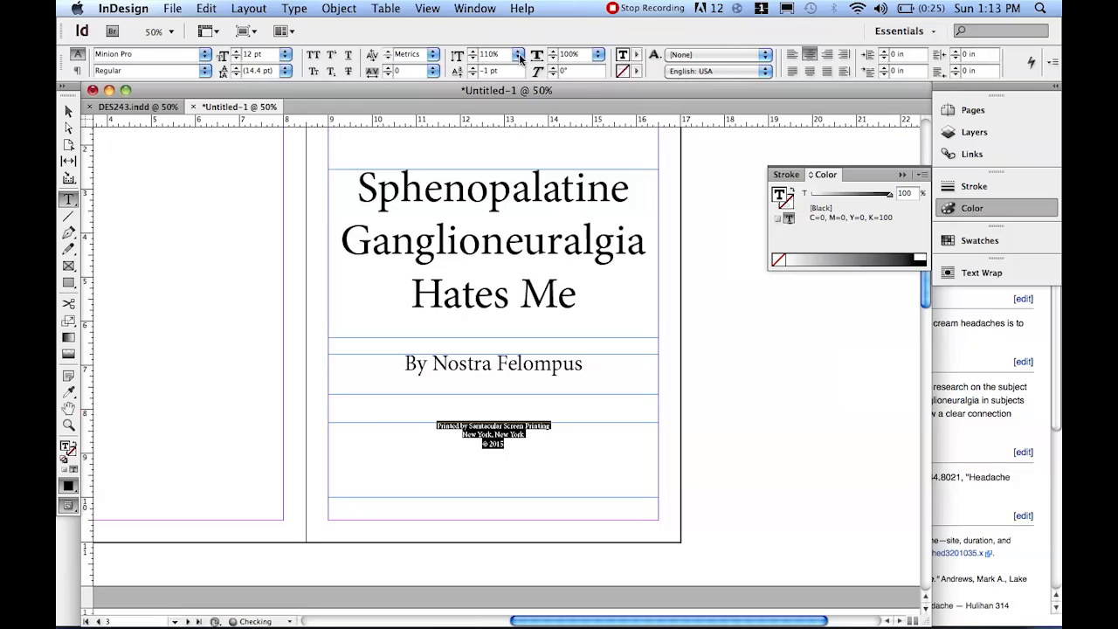
pyautogui.click(519, 55)
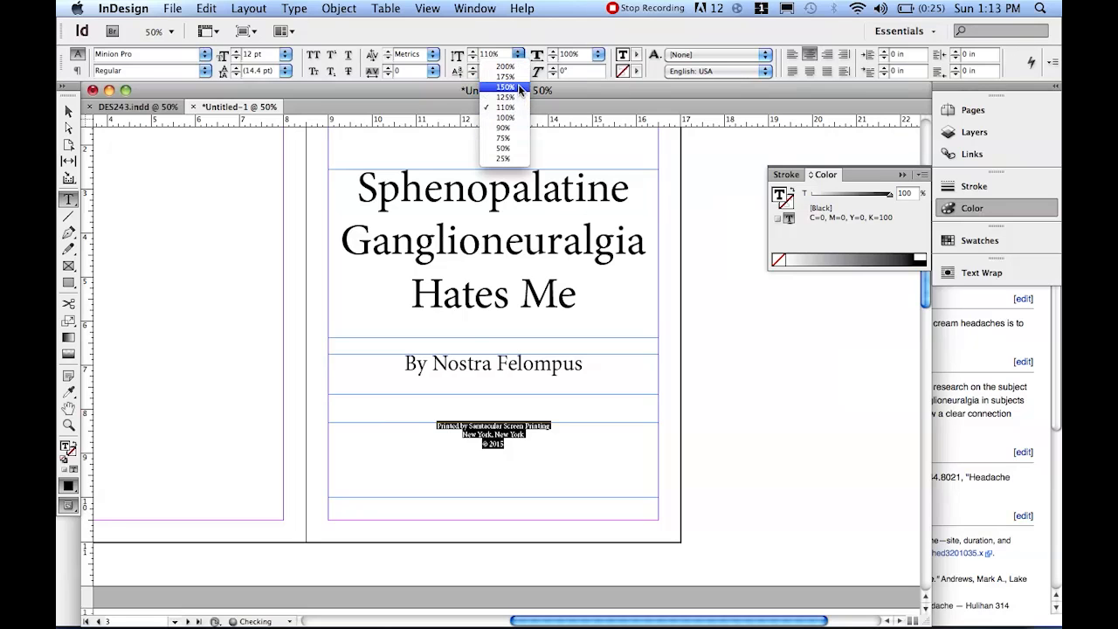
pyautogui.click(507, 87)
pyautogui.press('super+z')
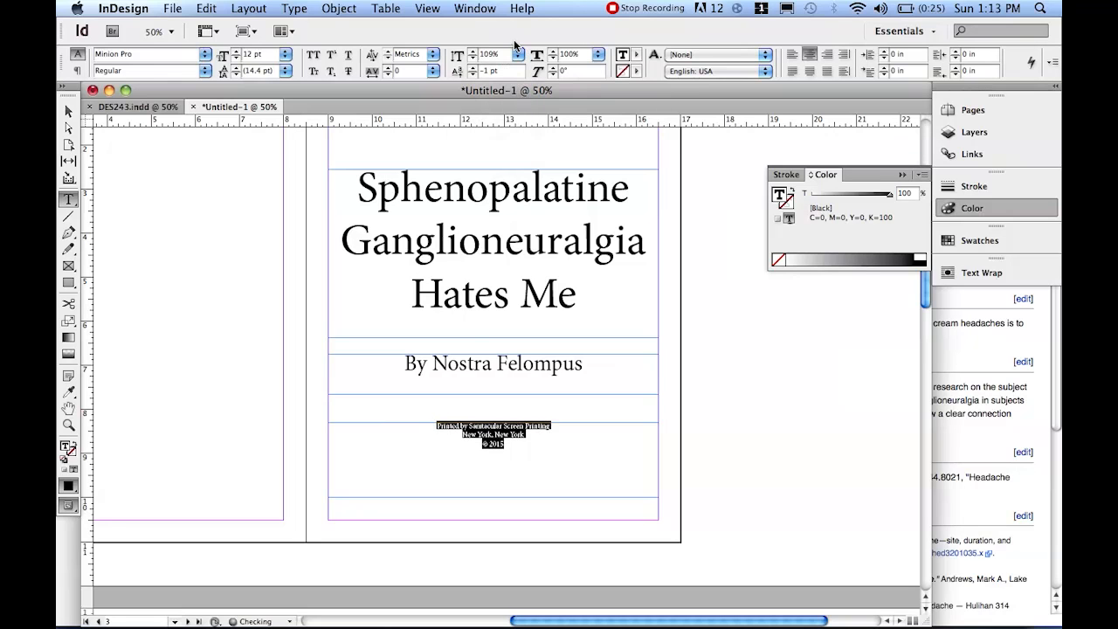
pyautogui.click(518, 54)
pyautogui.click(513, 117)
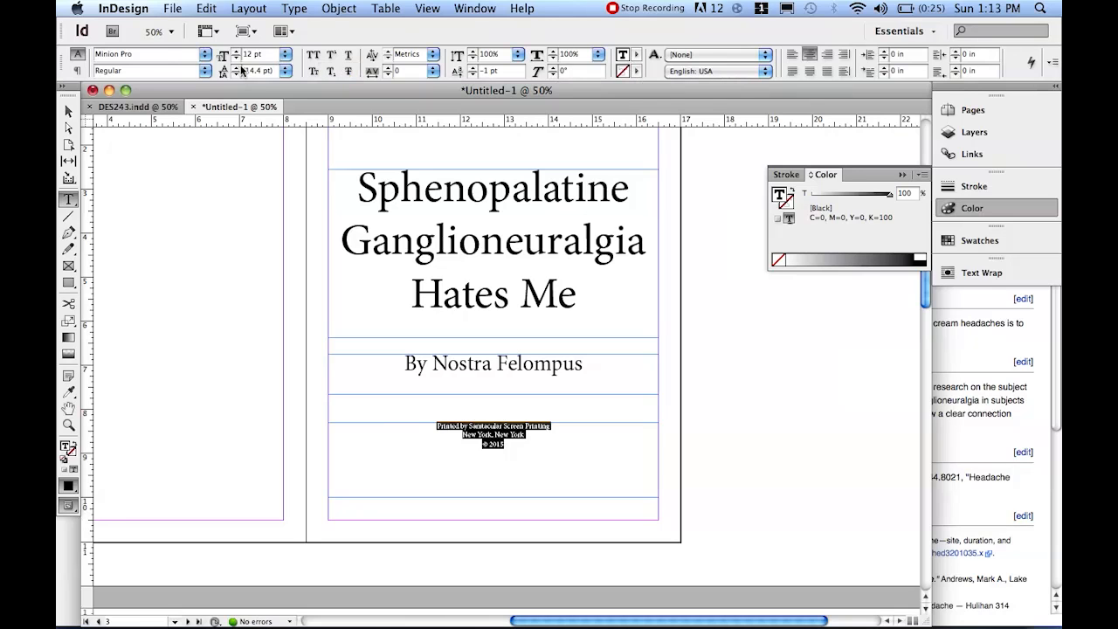
# Try a first-line left indent on the publisher lines, and reset it to 0 in.
pyautogui.click(78, 69)
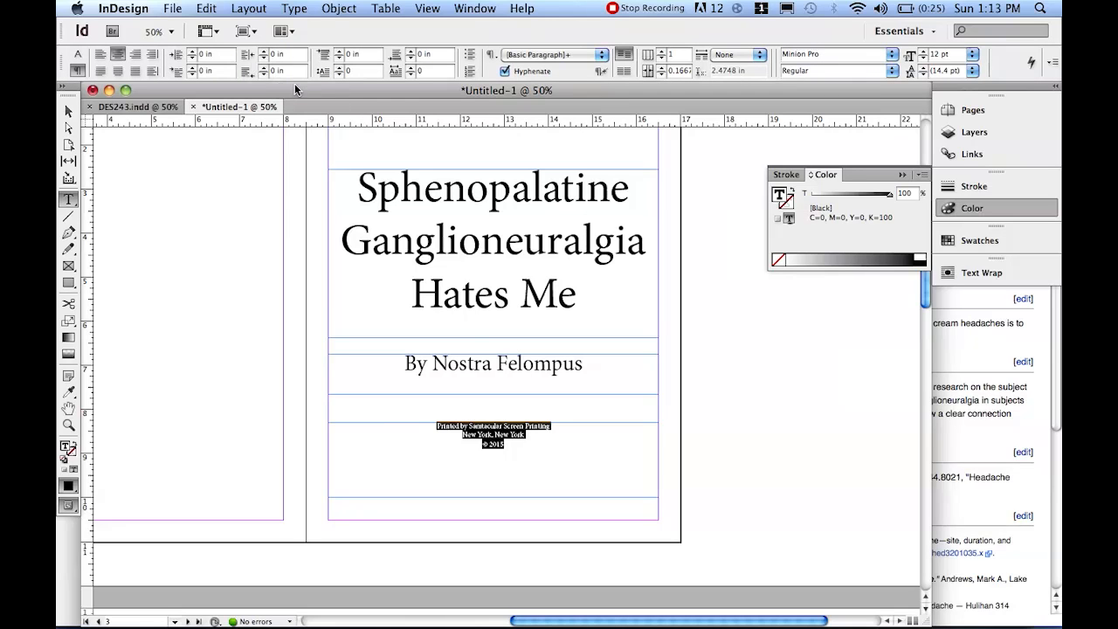
pyautogui.click(192, 68)
pyautogui.click(193, 68)
pyautogui.click(192, 67)
pyautogui.click(192, 67)
pyautogui.click(192, 67)
pyautogui.click(193, 68)
pyautogui.click(218, 71)
pyautogui.write('0')
pyautogui.press('Return')
# Try a five-line drop cap on the publisher lines, and reduce it to one line.
pyautogui.click(341, 69)
pyautogui.click(341, 69)
pyautogui.click(340, 69)
pyautogui.click(341, 69)
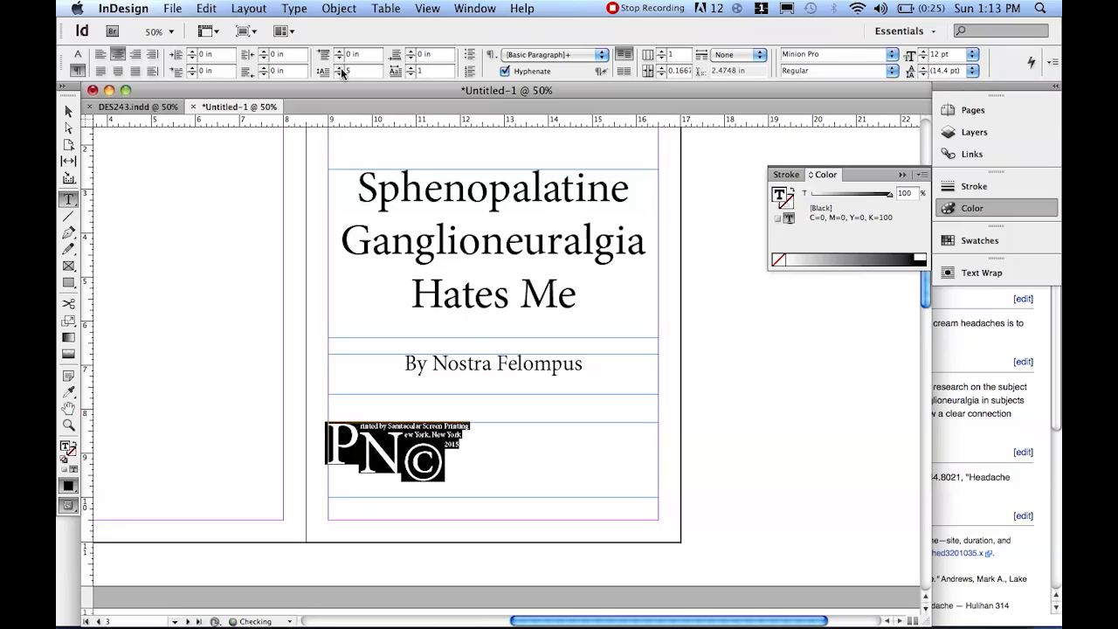
pyautogui.click(340, 73)
pyautogui.click(340, 73)
pyautogui.click(340, 73)
pyautogui.click(340, 74)
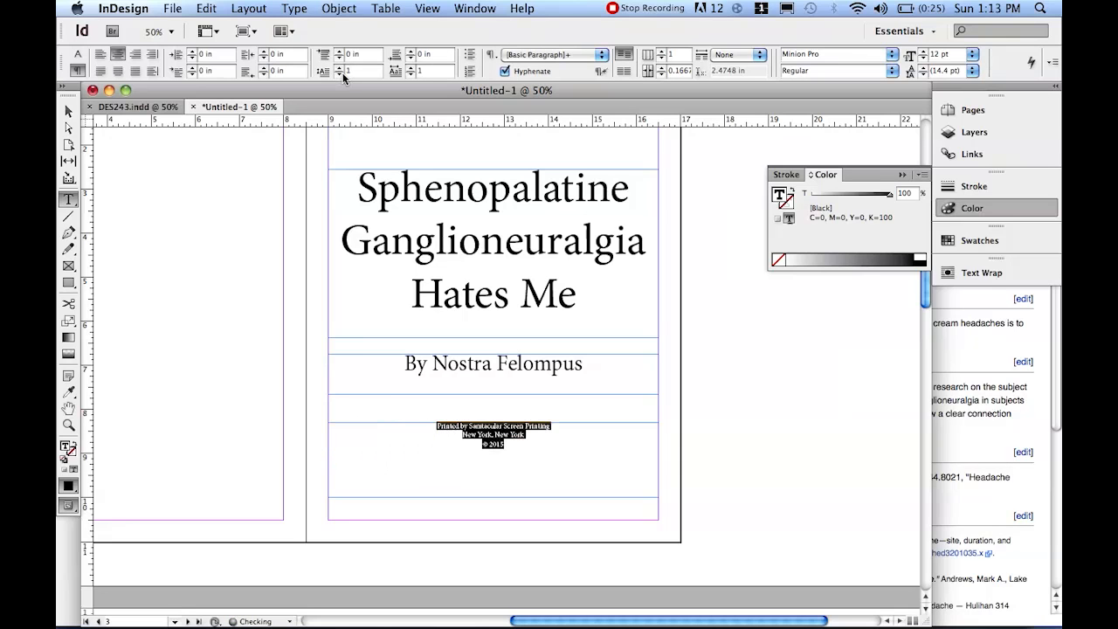
# Set the space after each of the three publisher lines to 0.25 in and deselect the text.
pyautogui.click(410, 50)
pyautogui.click(411, 50)
pyautogui.click(410, 50)
pyautogui.click(411, 50)
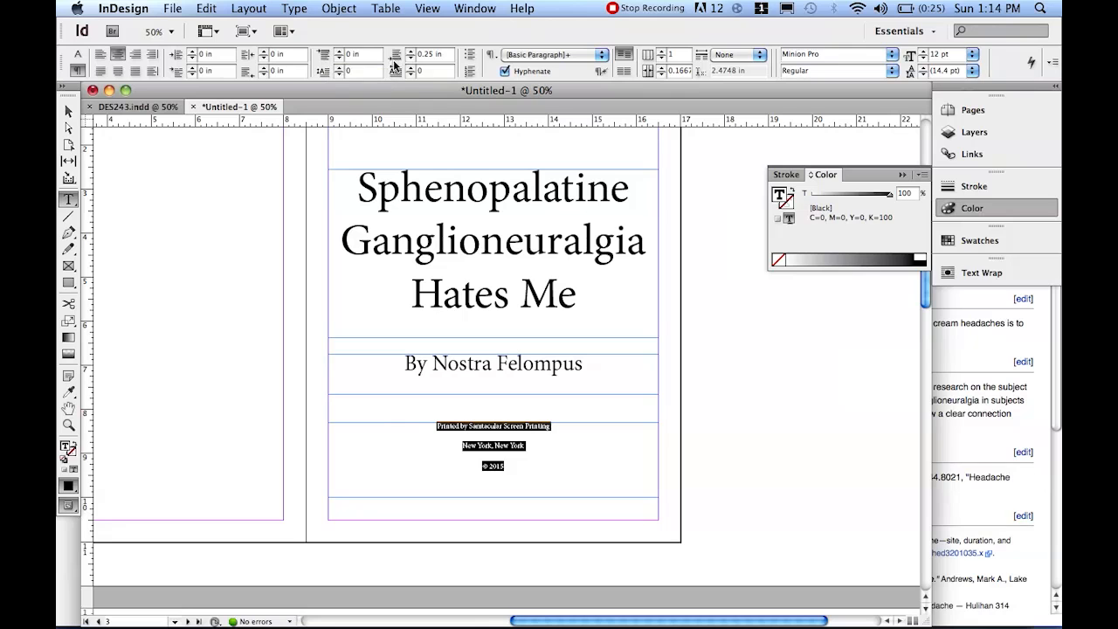
pyautogui.click(547, 426)
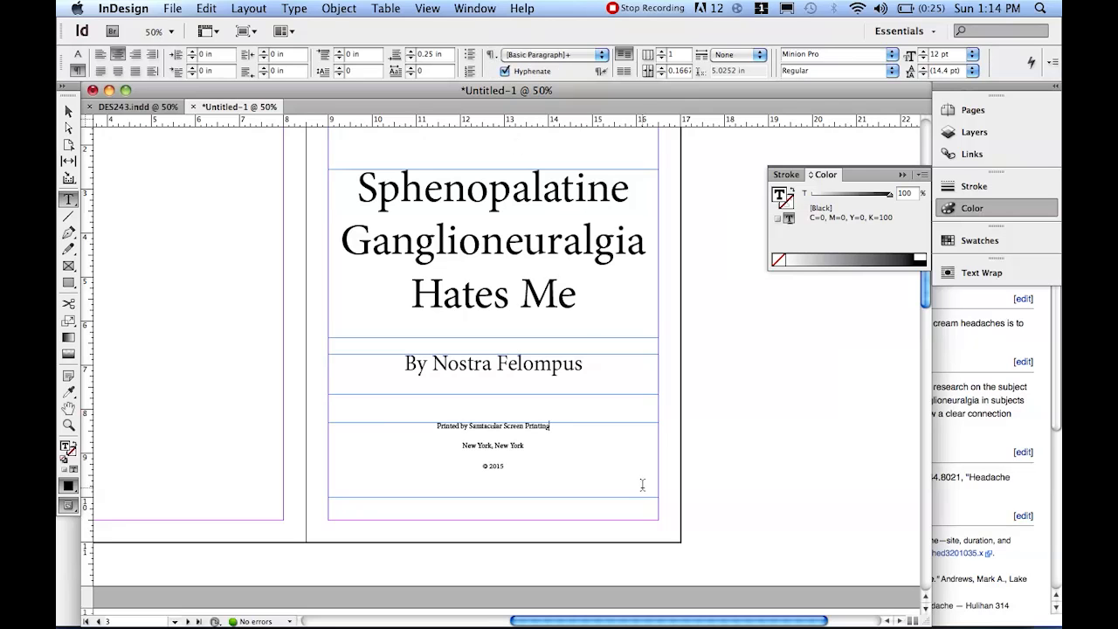
# Look over the cover and title page, and examine the body text and photos on the page 4–5 spread up close.
pyautogui.scroll(-5, 569, 466)
pyautogui.scroll(9, 570, 466)
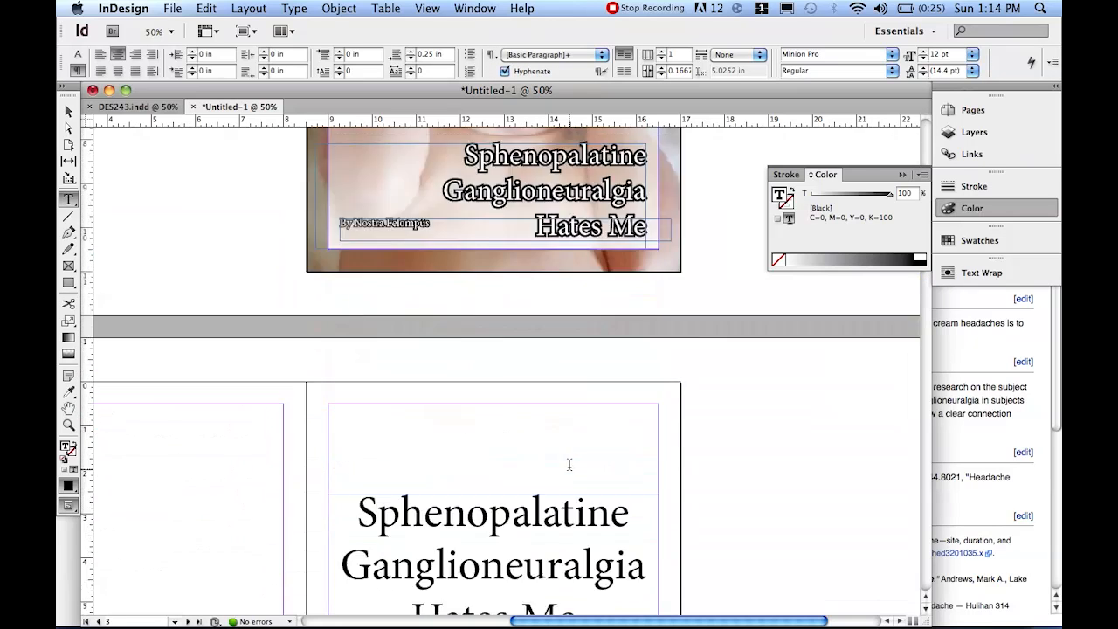
pyautogui.press('Escape')
pyautogui.press('z')
pyautogui.keyDown('alt'); pyautogui.click(448, 428); pyautogui.keyUp('alt')
pyautogui.keyDown('alt'); pyautogui.click(448, 427); pyautogui.keyUp('alt')
pyautogui.moveTo(543, 438); pyautogui.dragTo(543, 260)
pyautogui.click(508, 399)
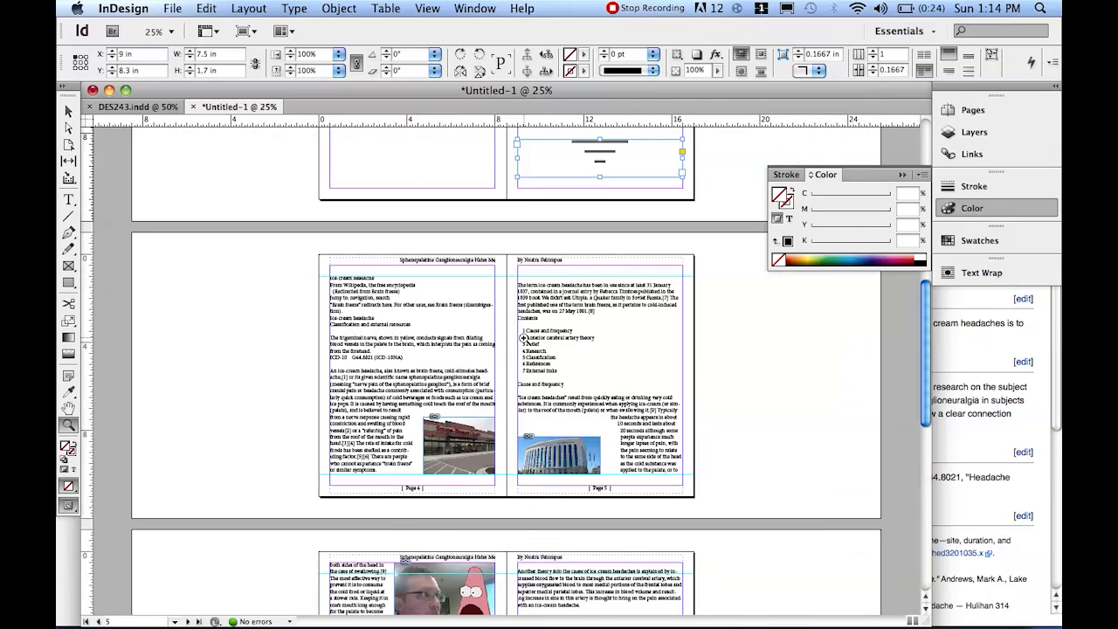
pyautogui.moveTo(507, 369); pyautogui.dragTo(507, 299)
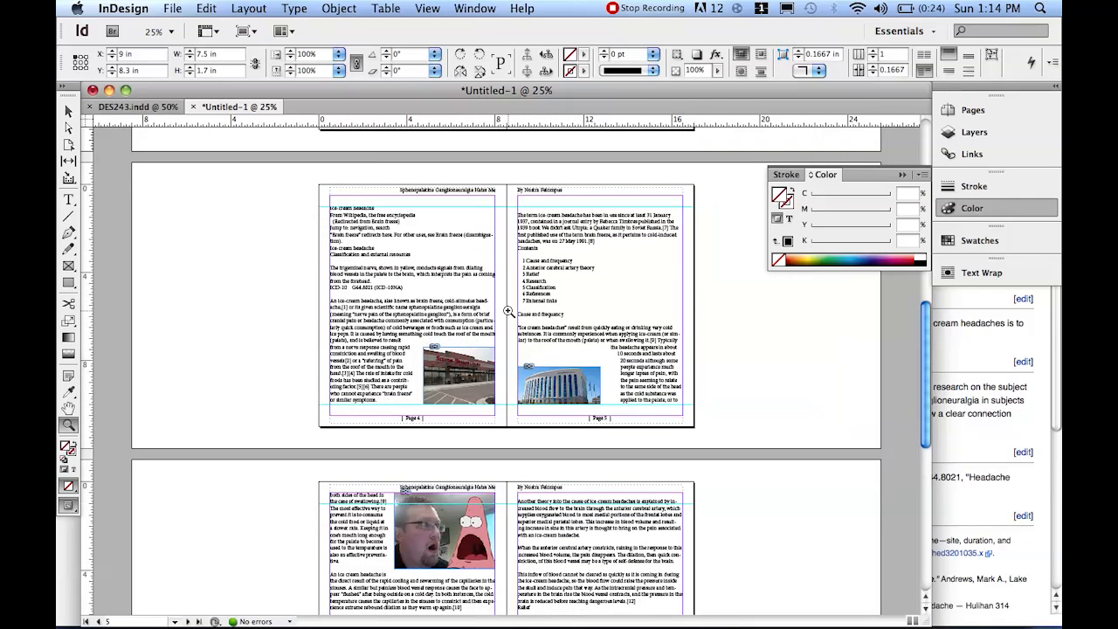
pyautogui.click(372, 278)
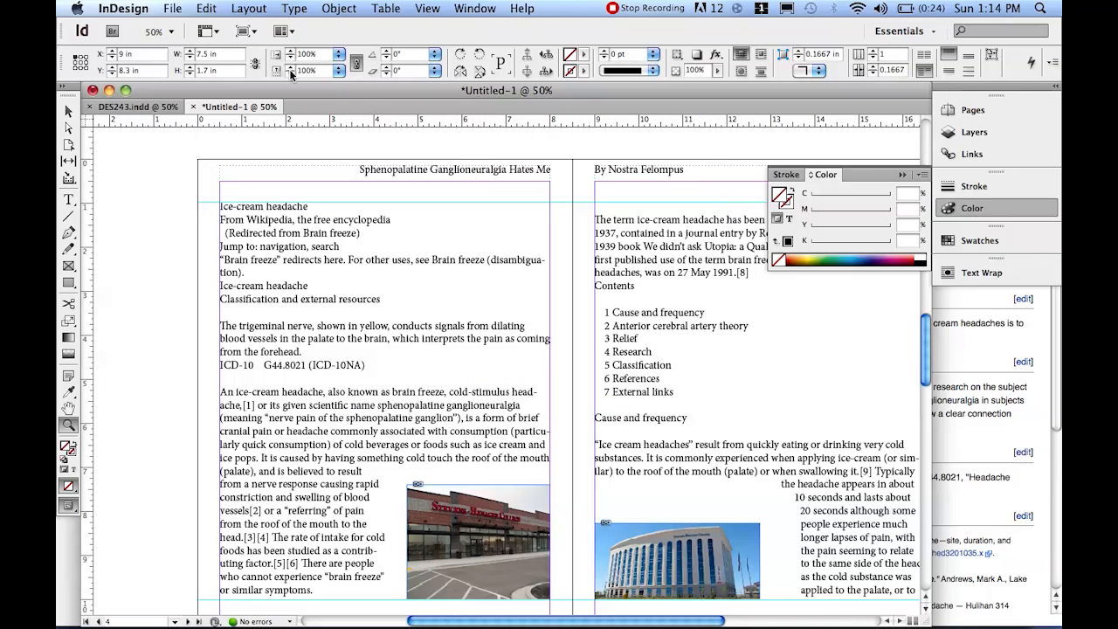